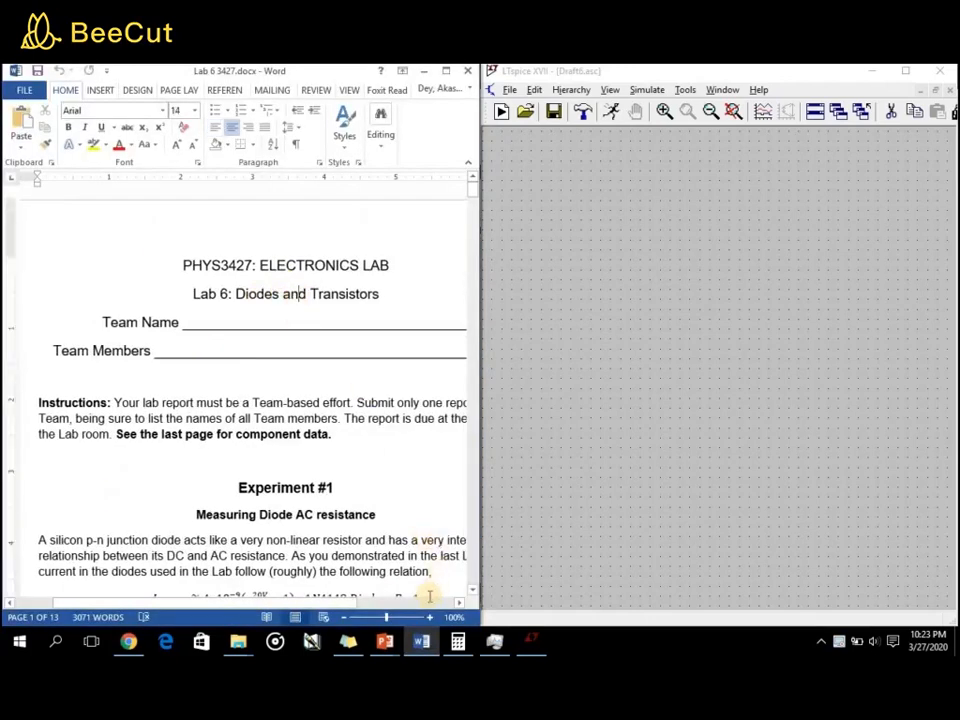
- Reduce the lab document's zoom to 80% and examine Experiment #1 through to its function generator and diode circuit diagram
click(342, 617)
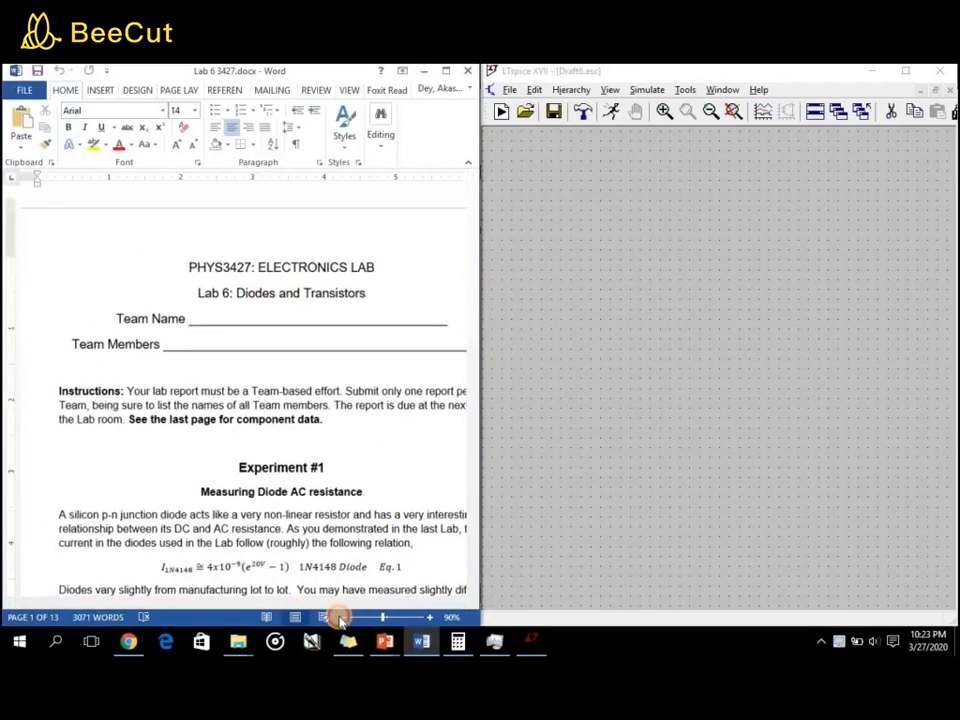
click(342, 617)
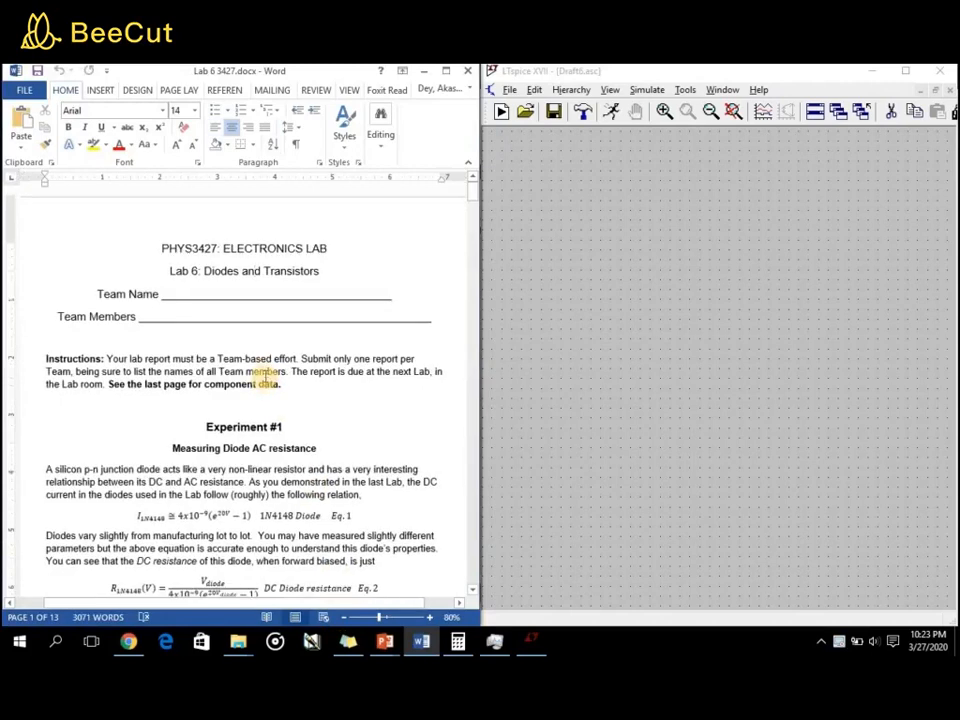
scroll(250, 420, down, 1)
click(150, 488)
scroll(152, 470, down, 2)
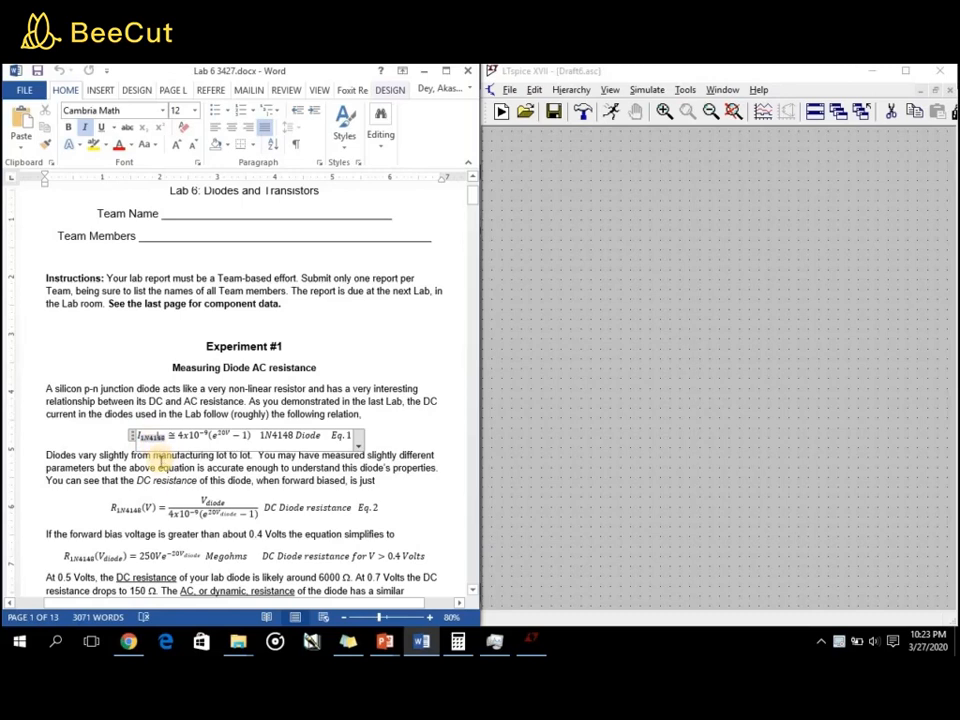
scroll(160, 458, down, 7)
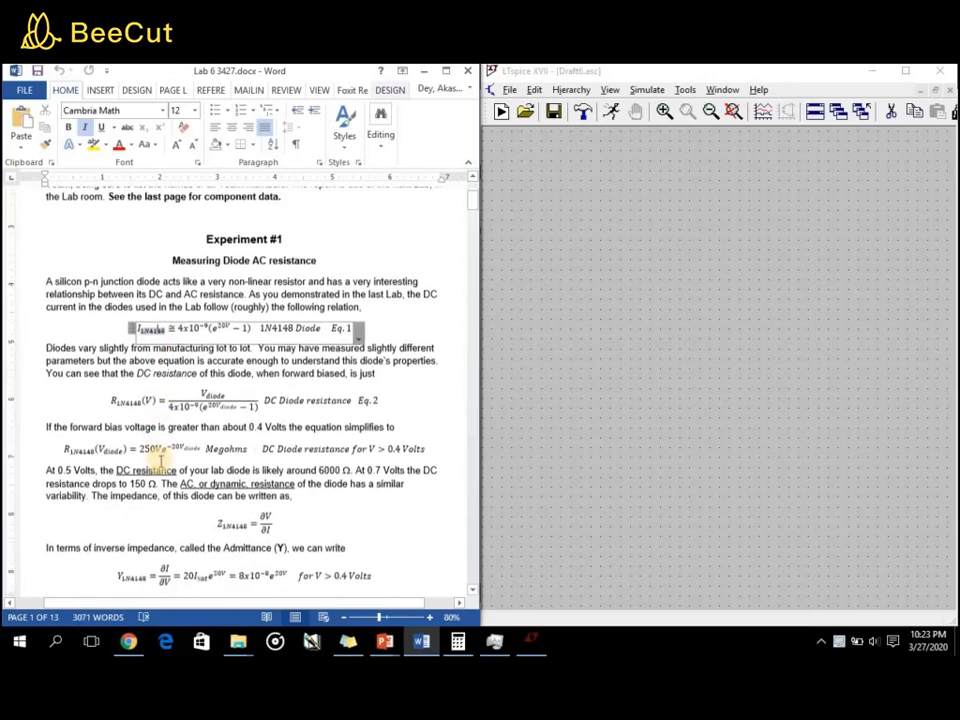
scroll(160, 461, down, 9)
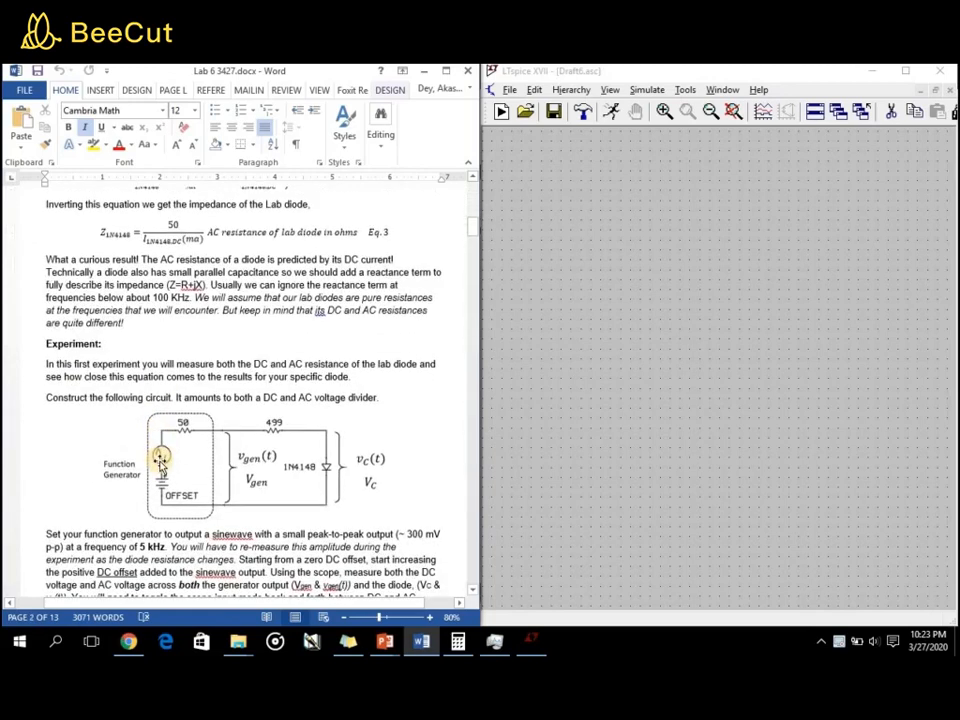
scroll(165, 452, down, 1)
click(174, 444)
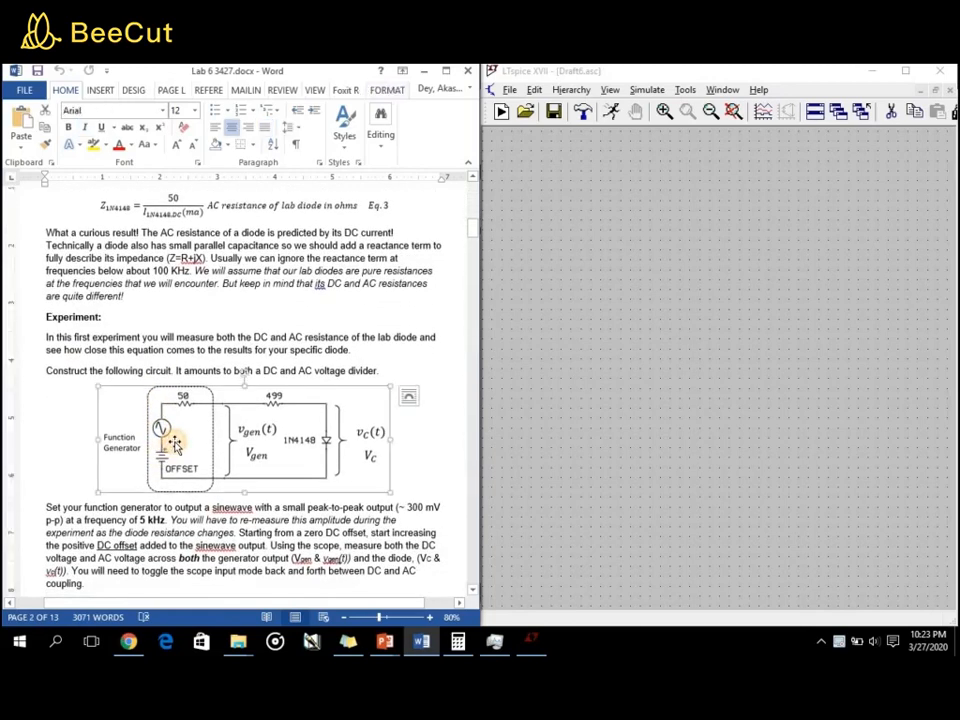
- Switch to LTspice and place one voltage source component in the empty schematic
click(572, 335)
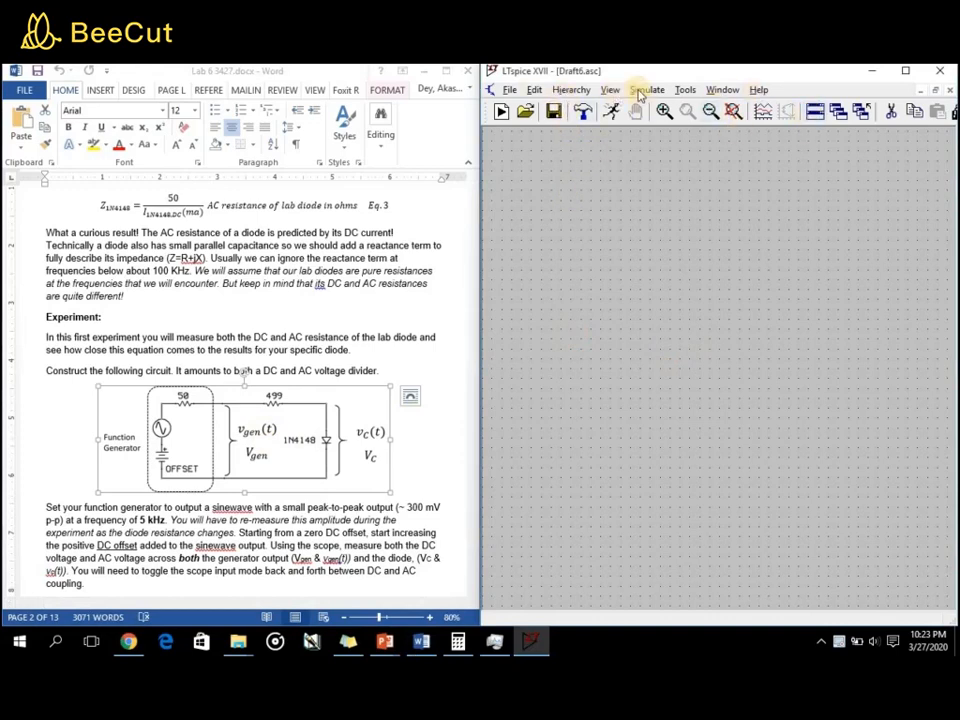
click(534, 90)
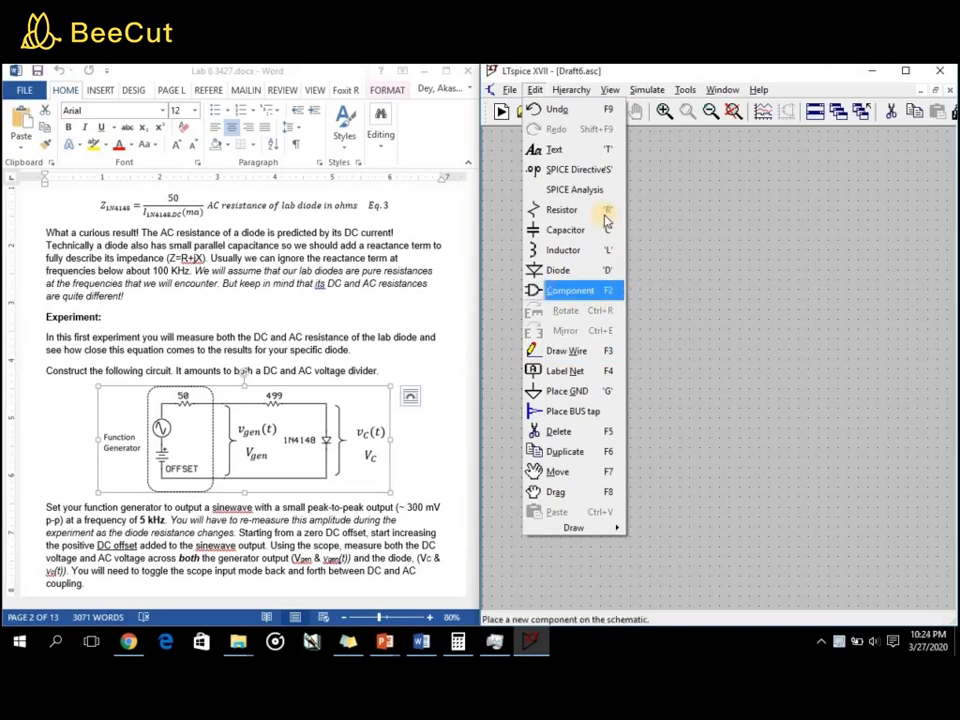
click(577, 297)
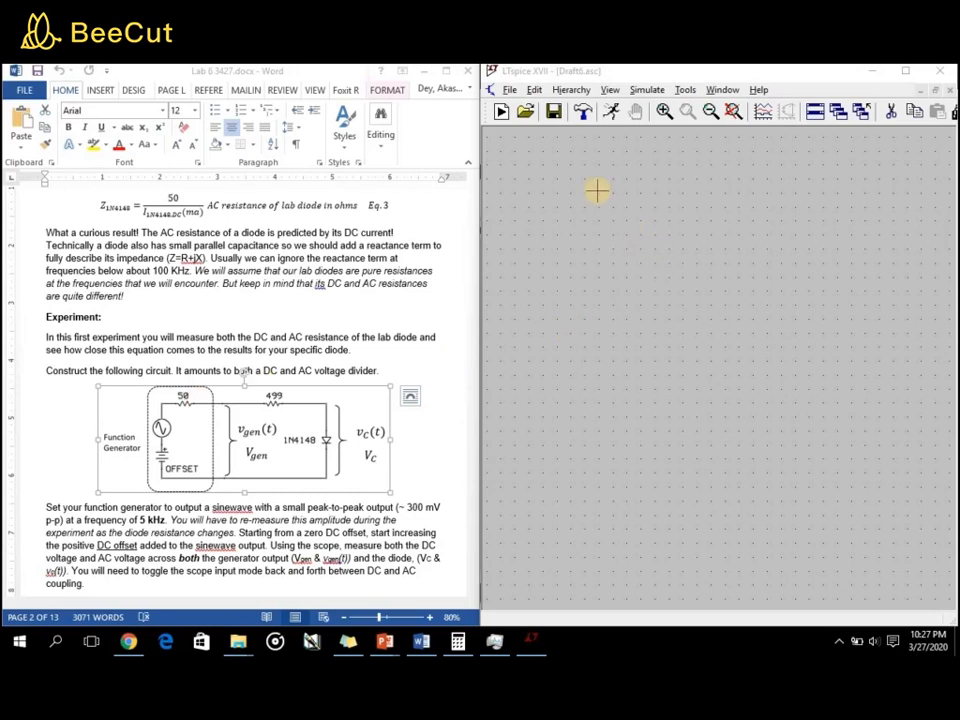
click(535, 91)
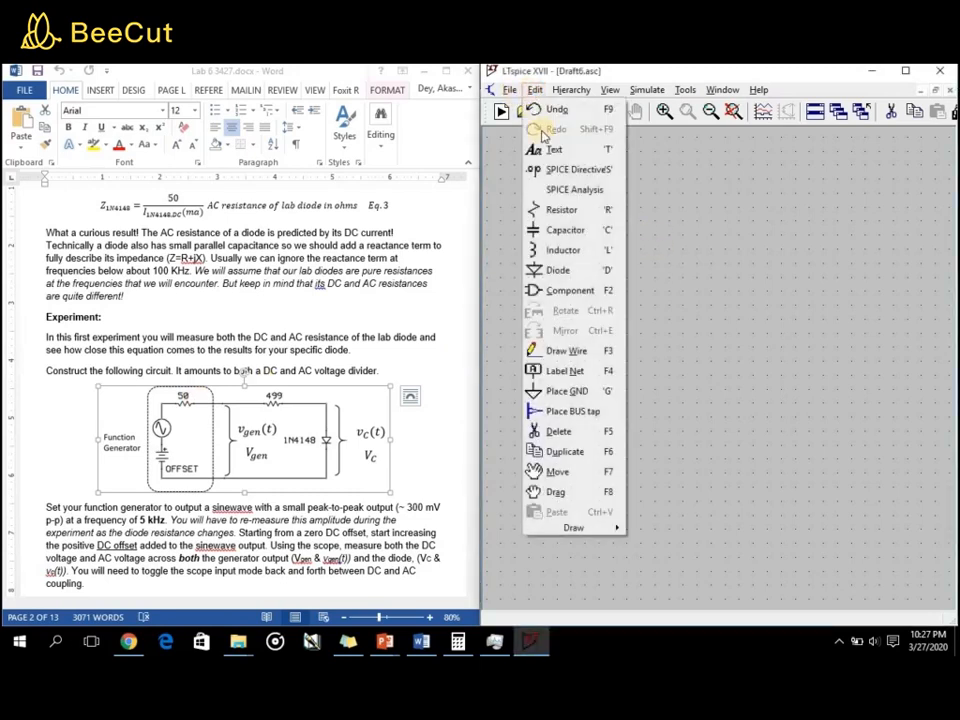
click(577, 292)
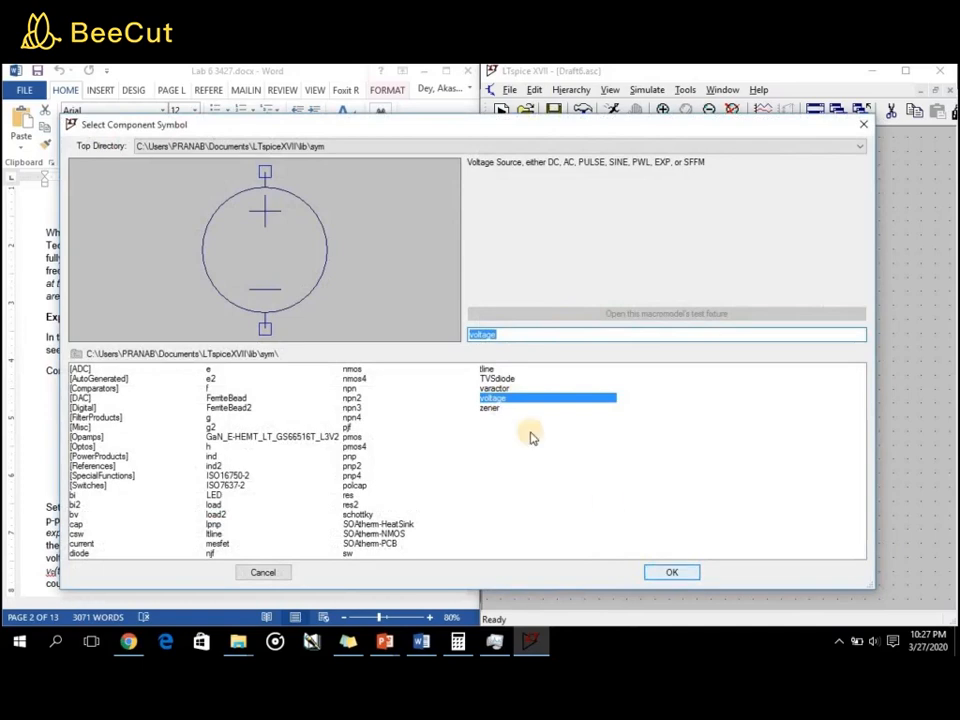
click(484, 408)
click(486, 398)
click(672, 572)
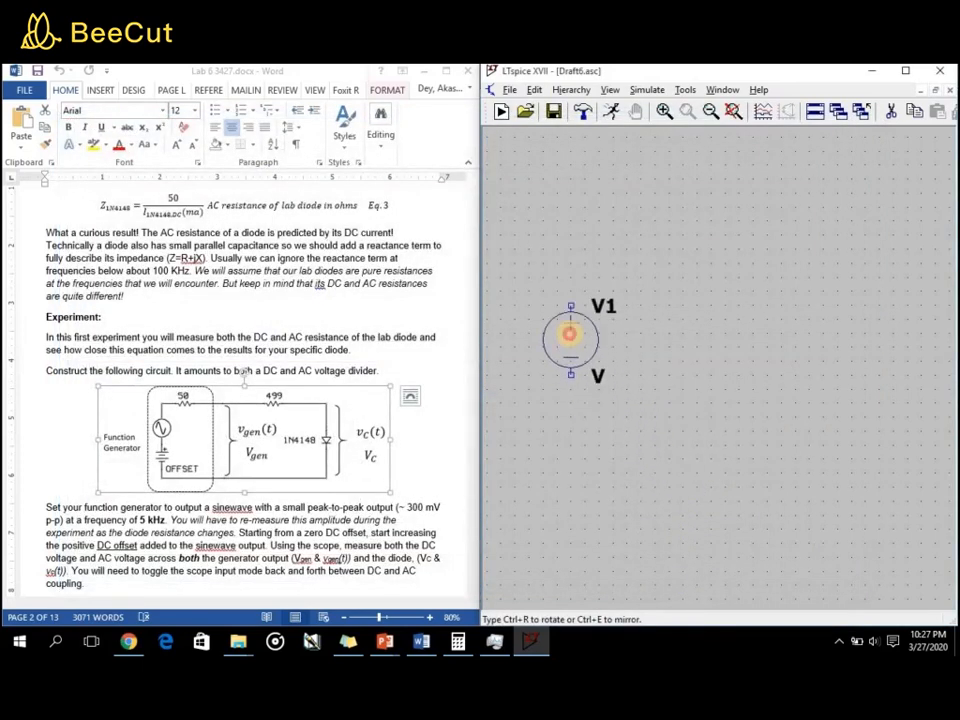
click(570, 333)
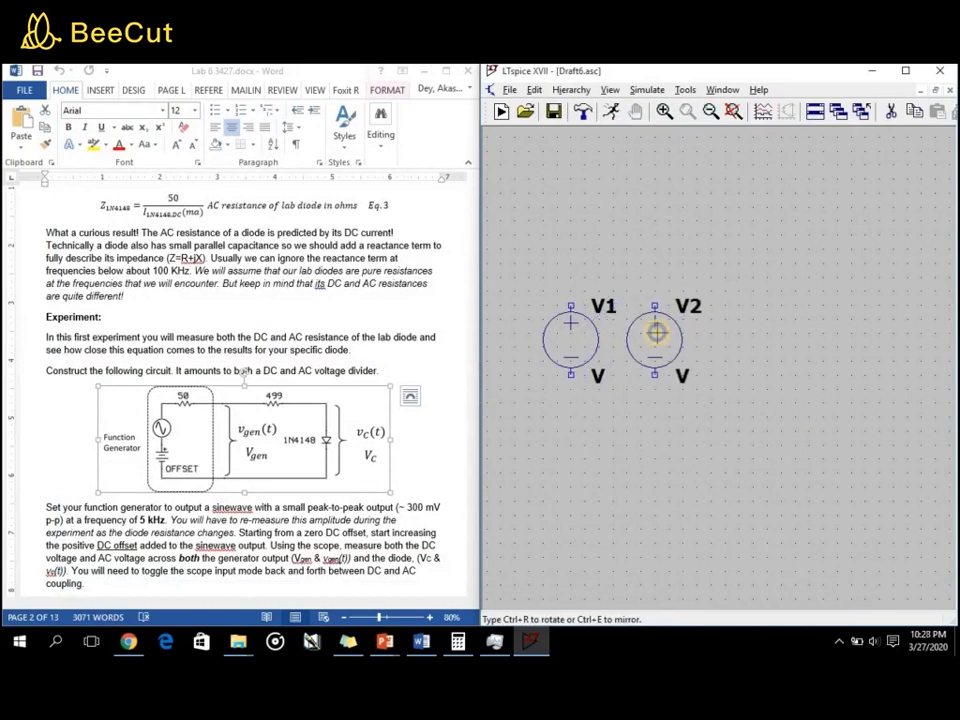
key(Escape)
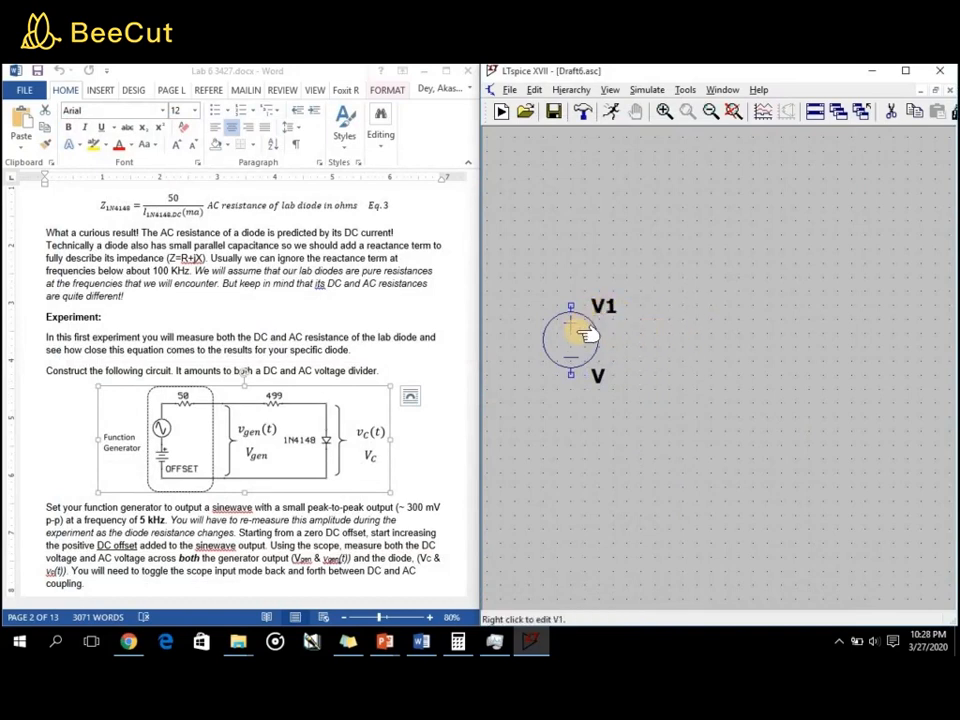
- Open the advanced settings of voltage source V1 and choose the SINE function
right_click(583, 334)
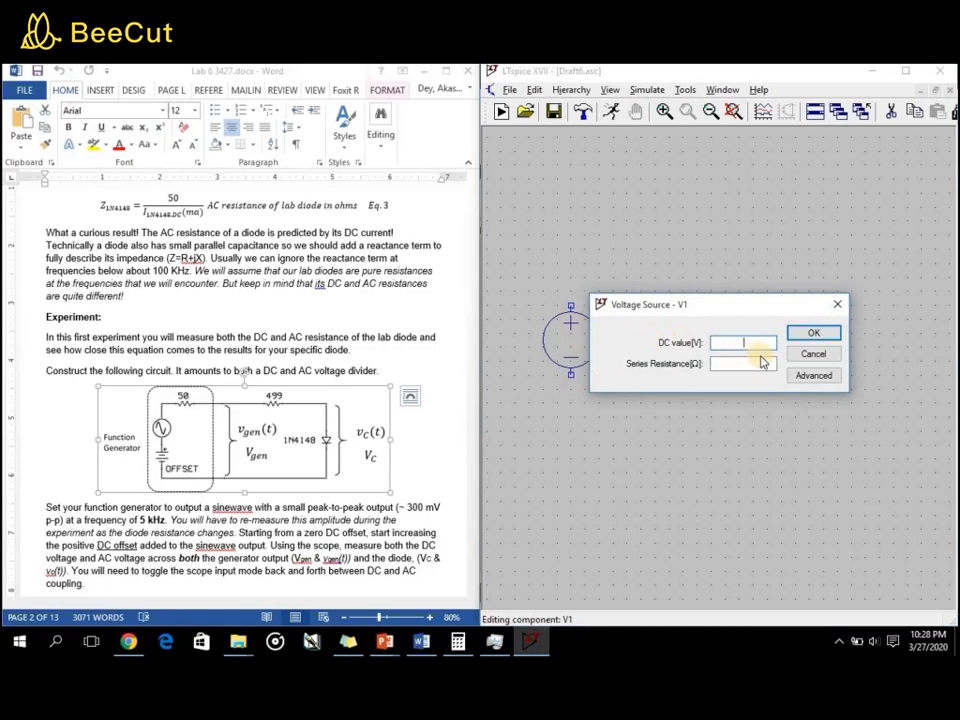
drag(785, 307, 822, 191)
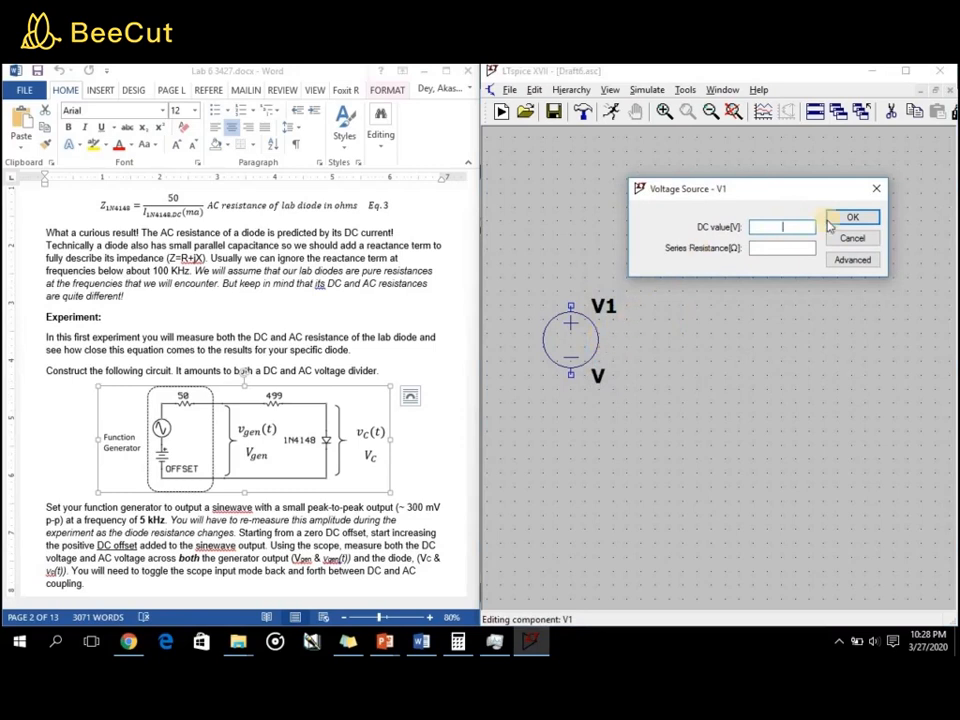
click(865, 262)
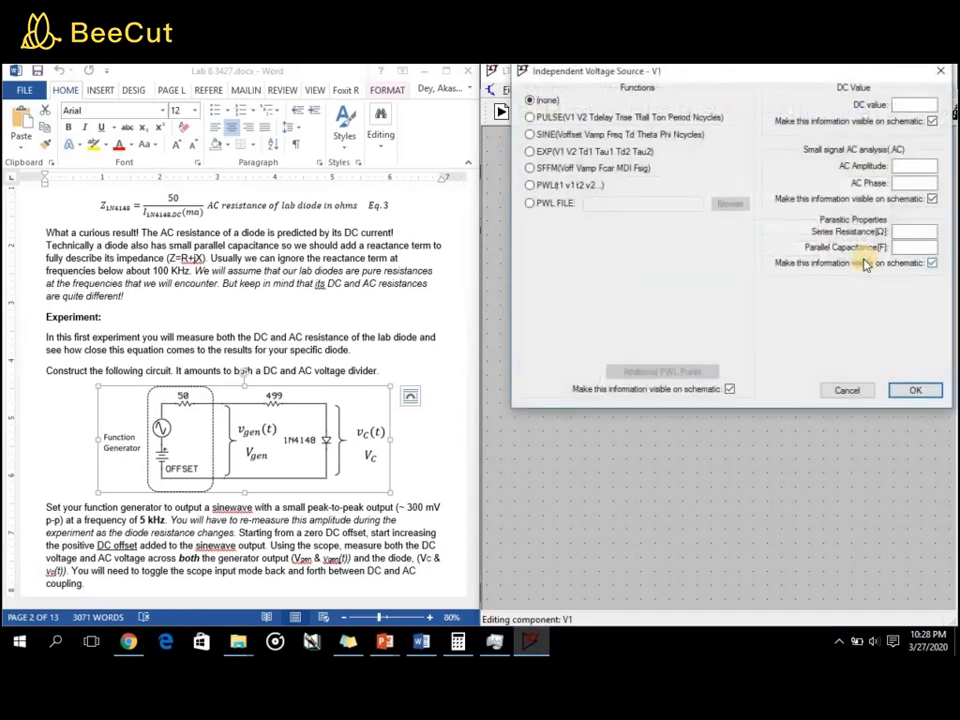
drag(673, 77, 643, 188)
drag(585, 158, 207, 119)
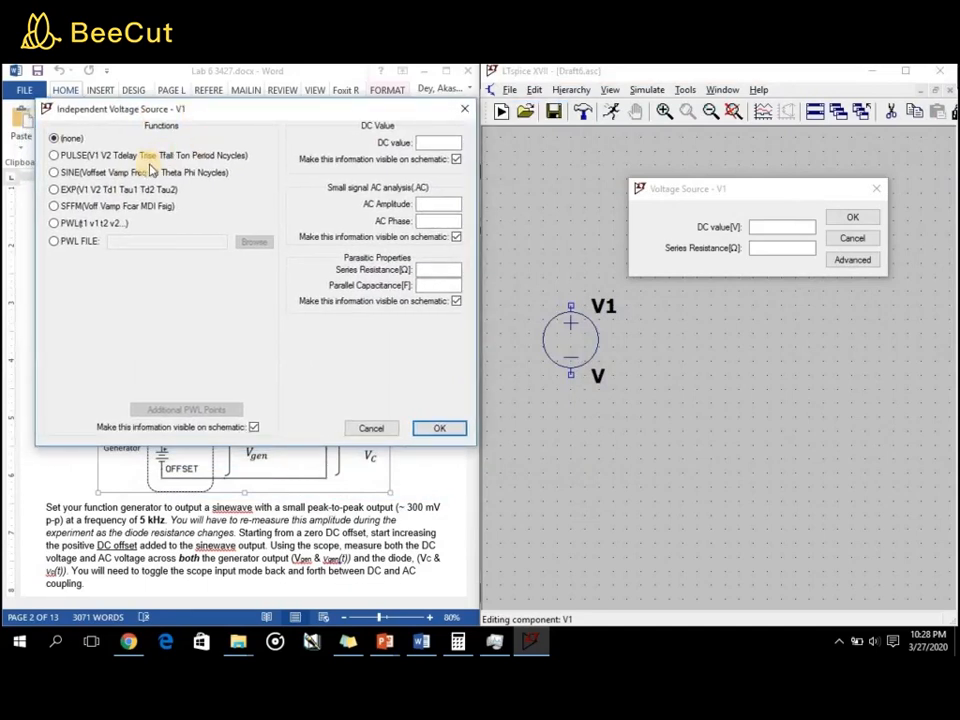
click(67, 176)
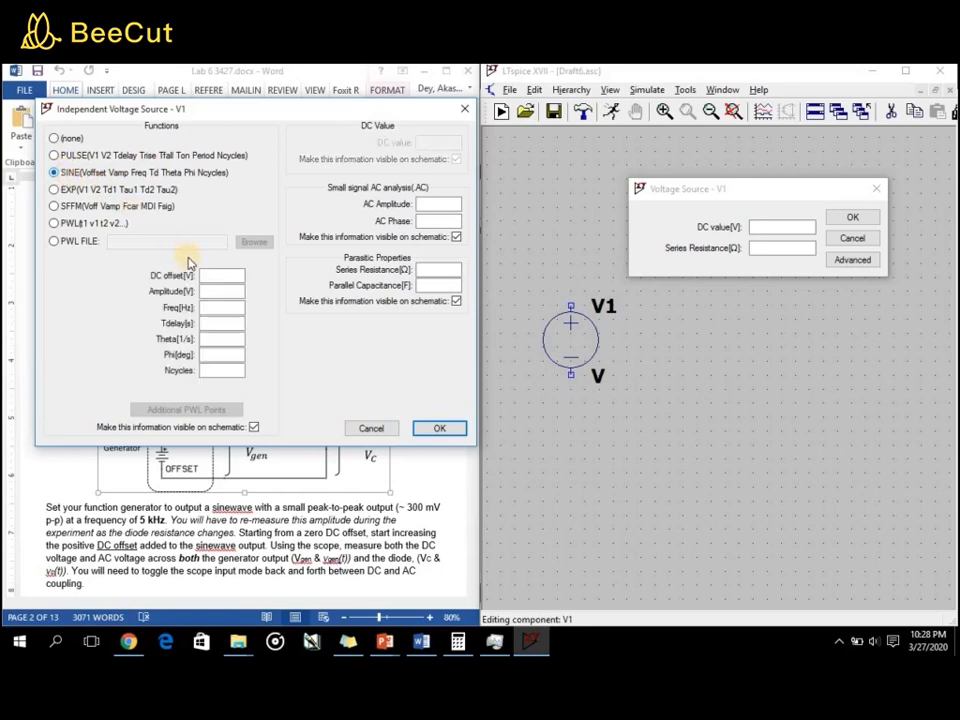
- Set V1's sine parameters to a DC offset of 0 V, an amplitude of 150m V and a frequency of 5k Hz
click(212, 286)
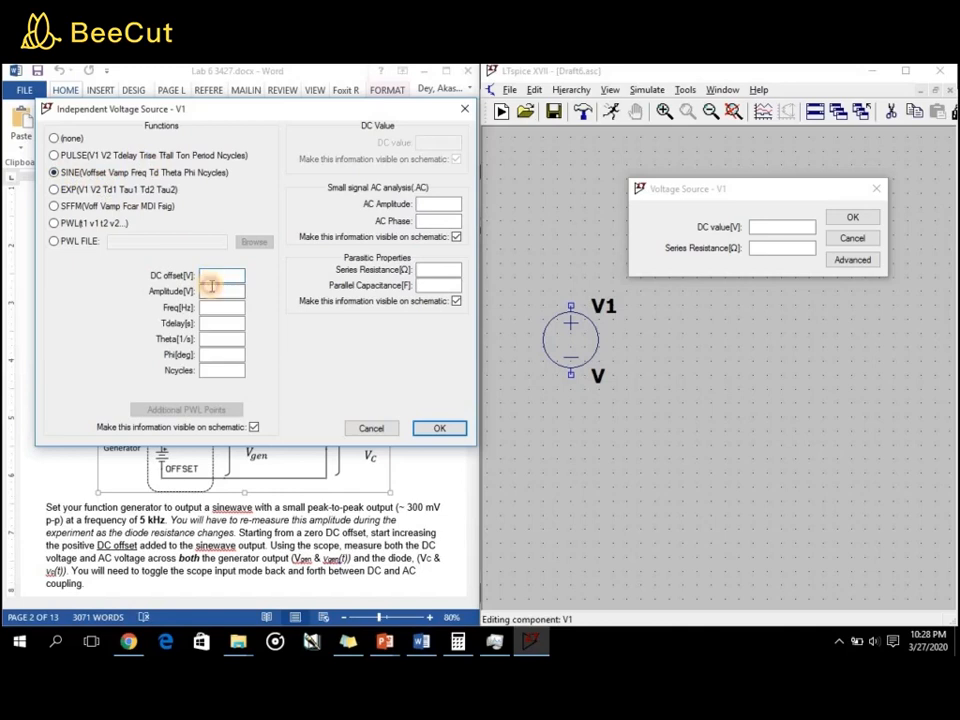
click(222, 308)
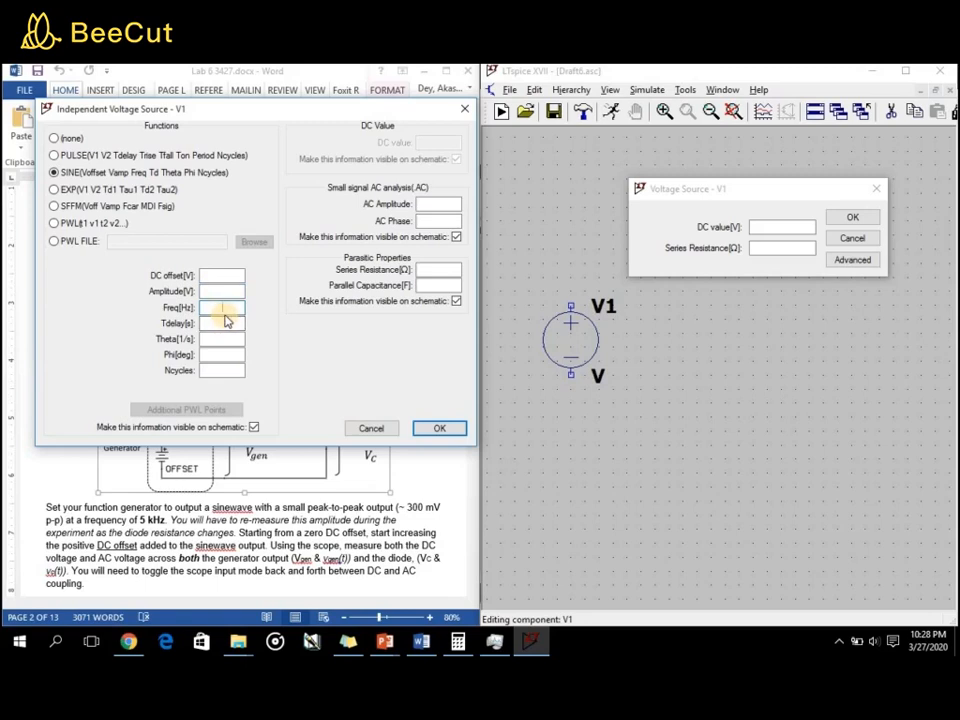
drag(257, 109, 692, 157)
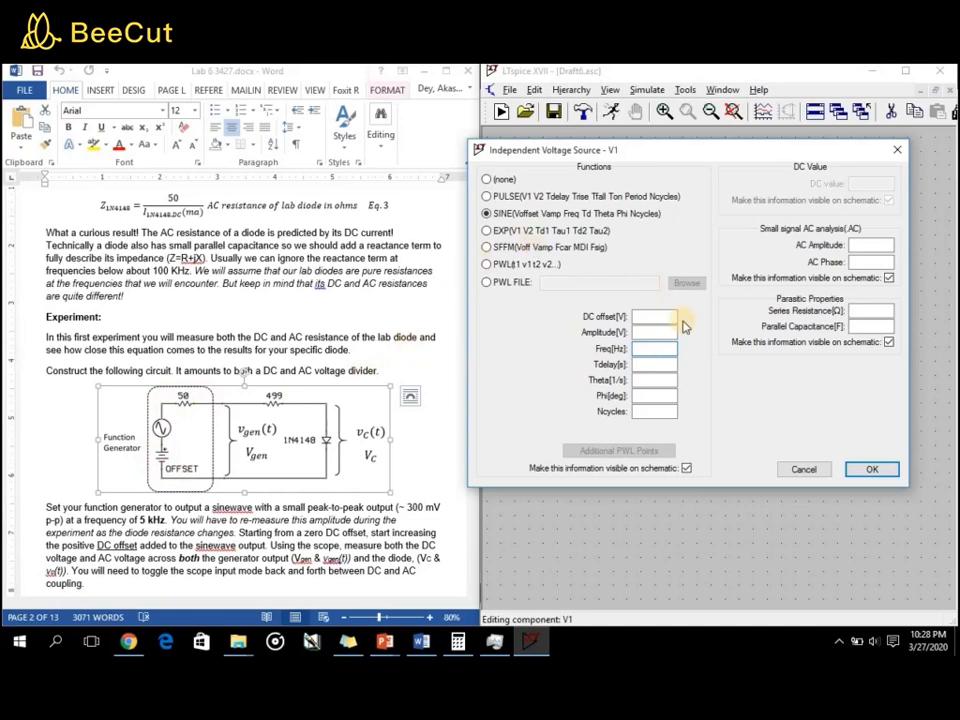
click(643, 317)
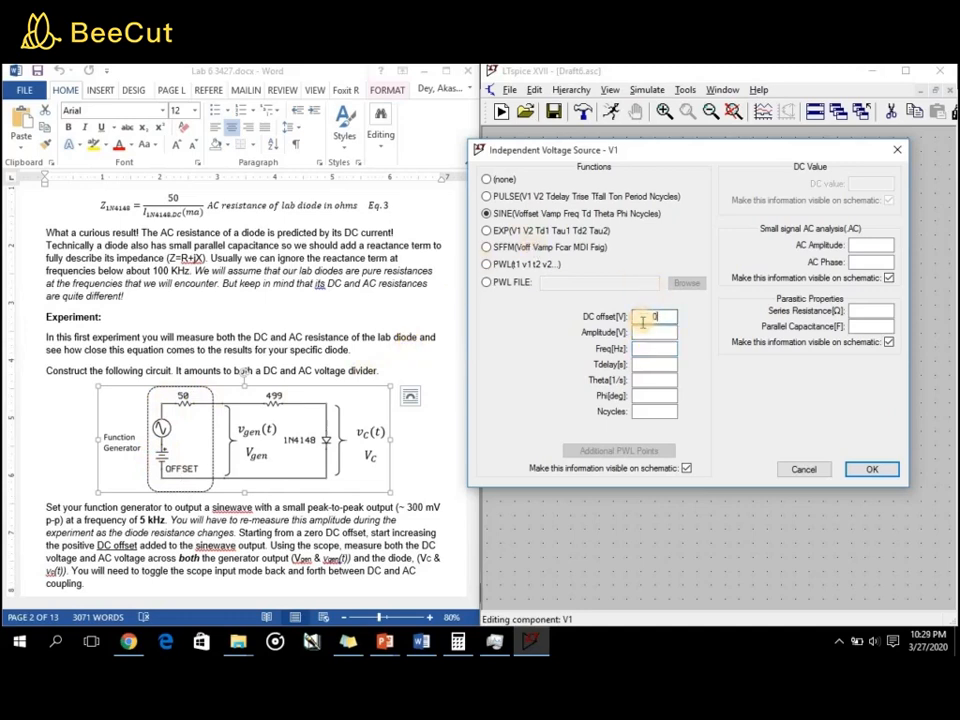
click(644, 331)
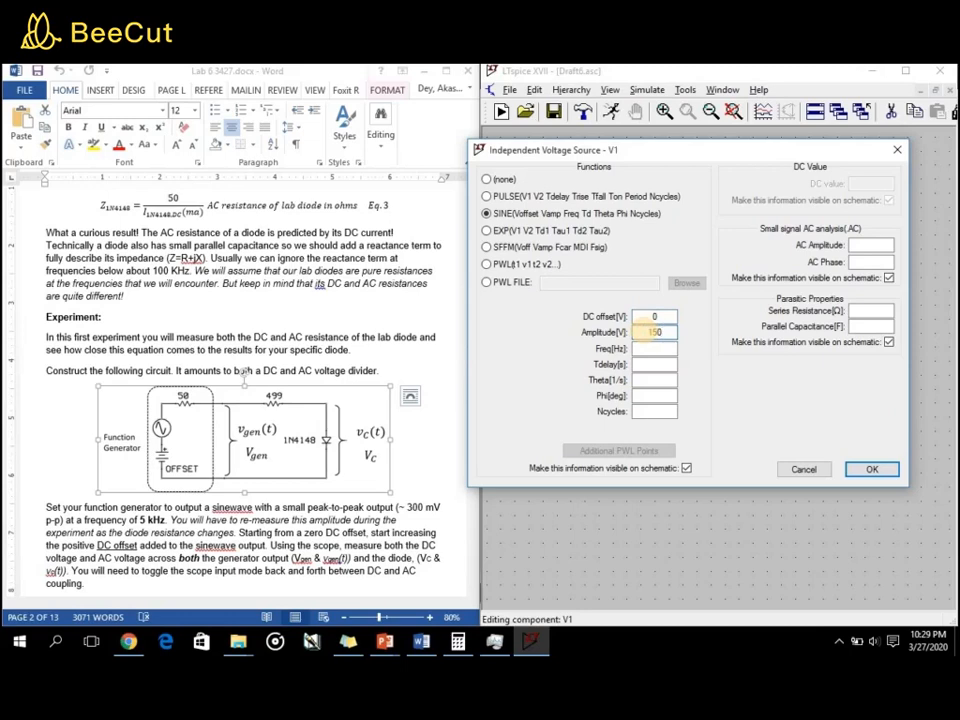
click(660, 348)
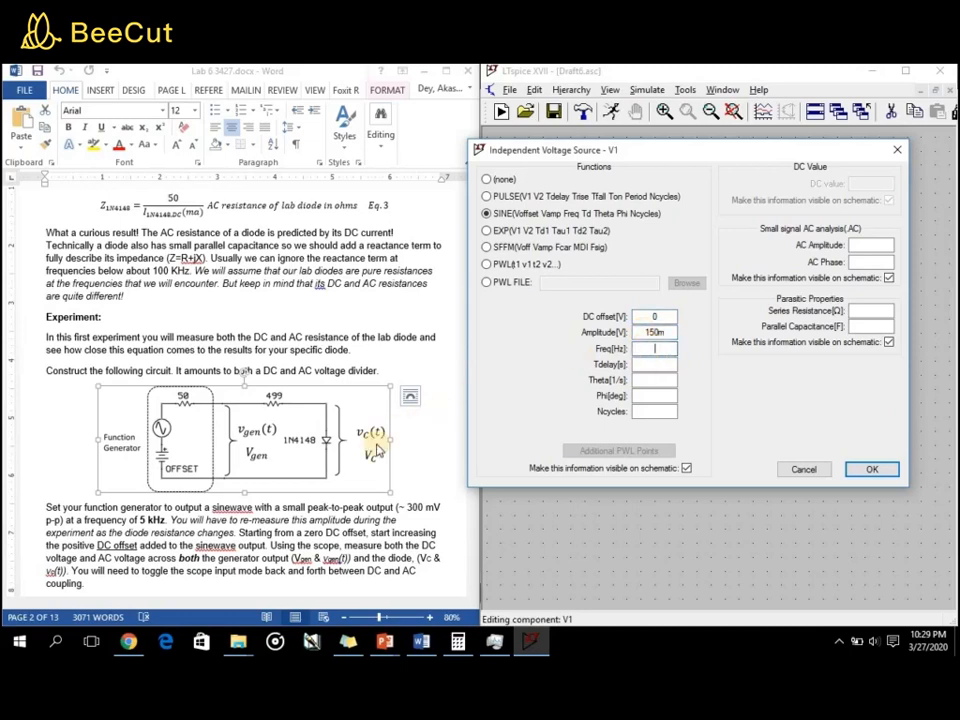
text(5k)
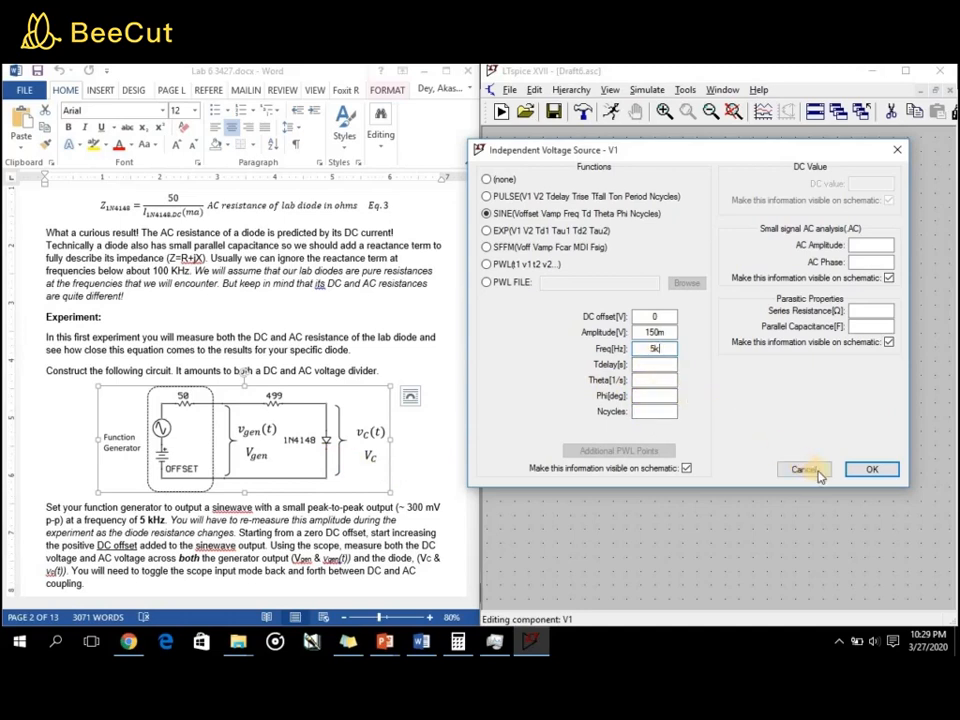
click(862, 470)
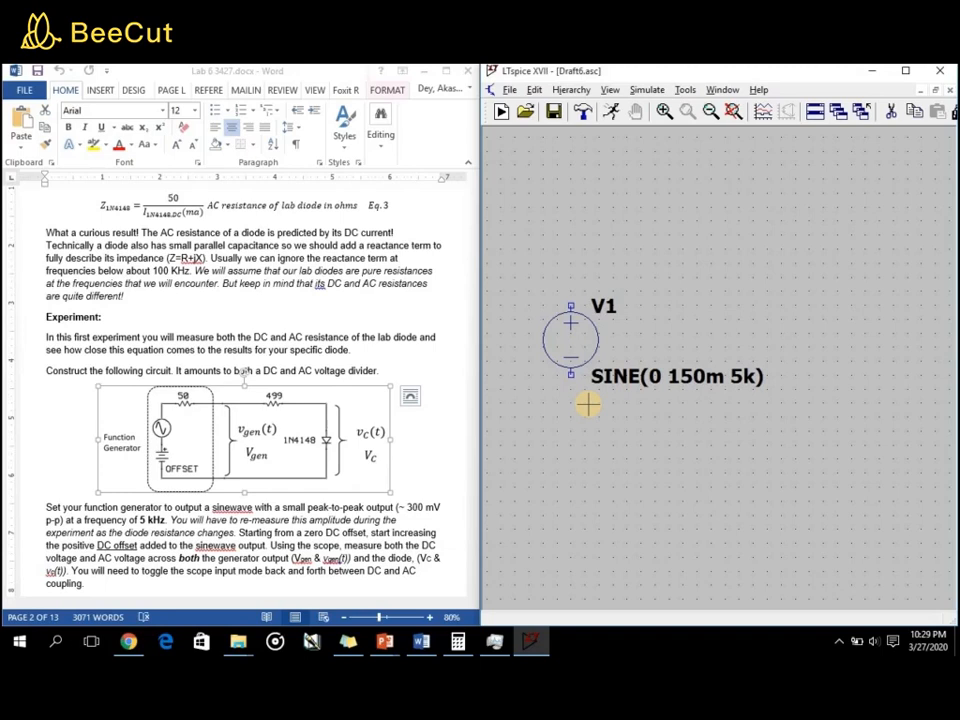
- Duplicate the sine voltage source V1 and place the copy directly below it
click(574, 347)
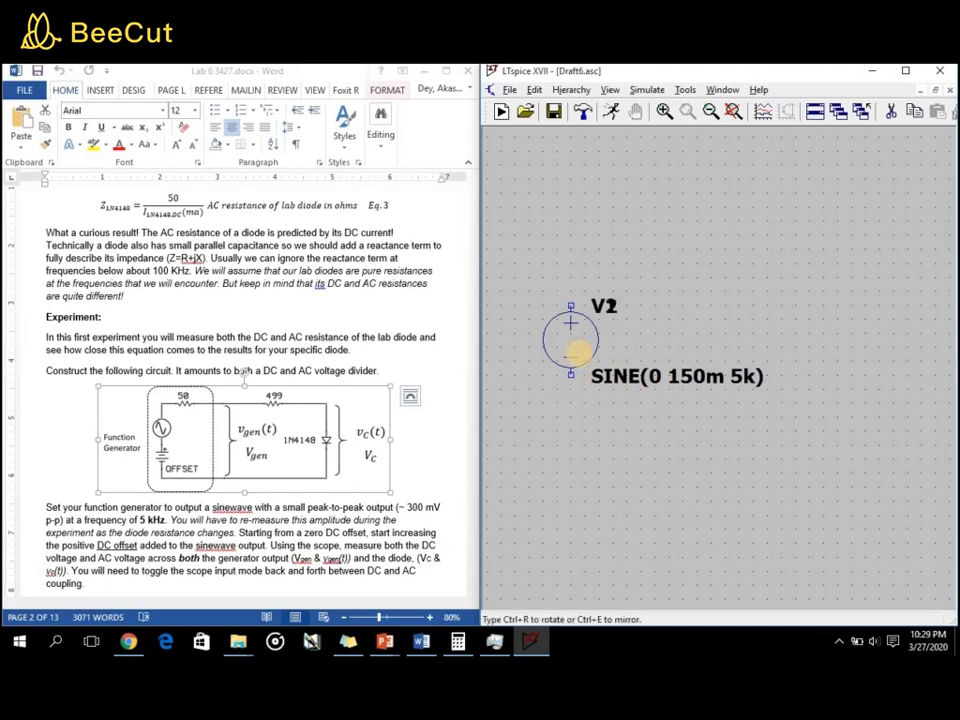
click(579, 464)
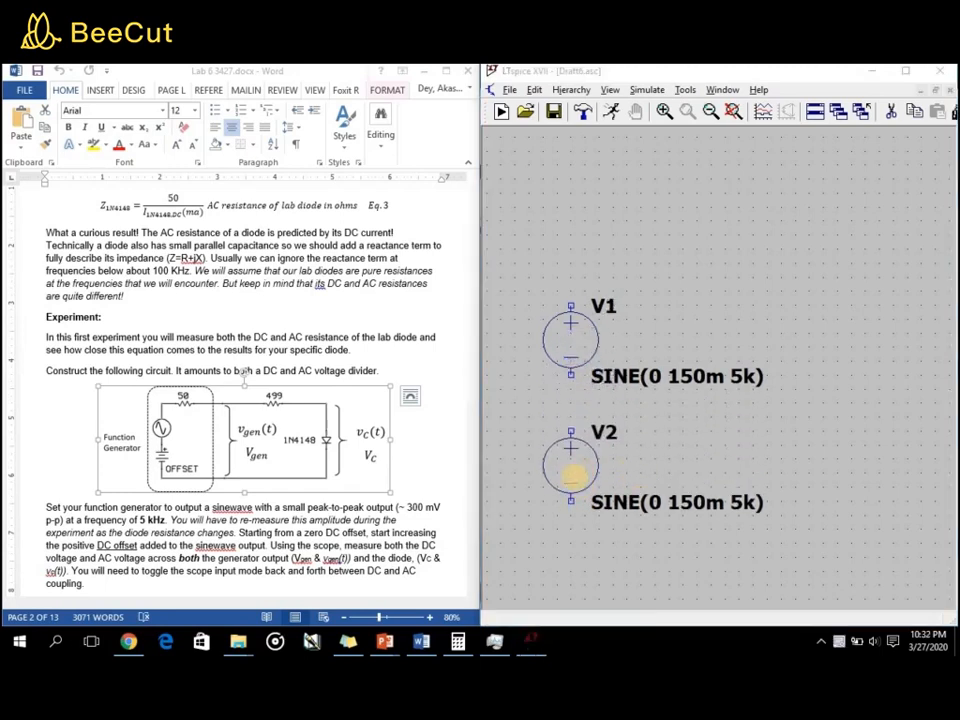
click(575, 476)
- Change the lower source V2 to a plain DC source with function (none) and a DC value of 0
right_click(583, 466)
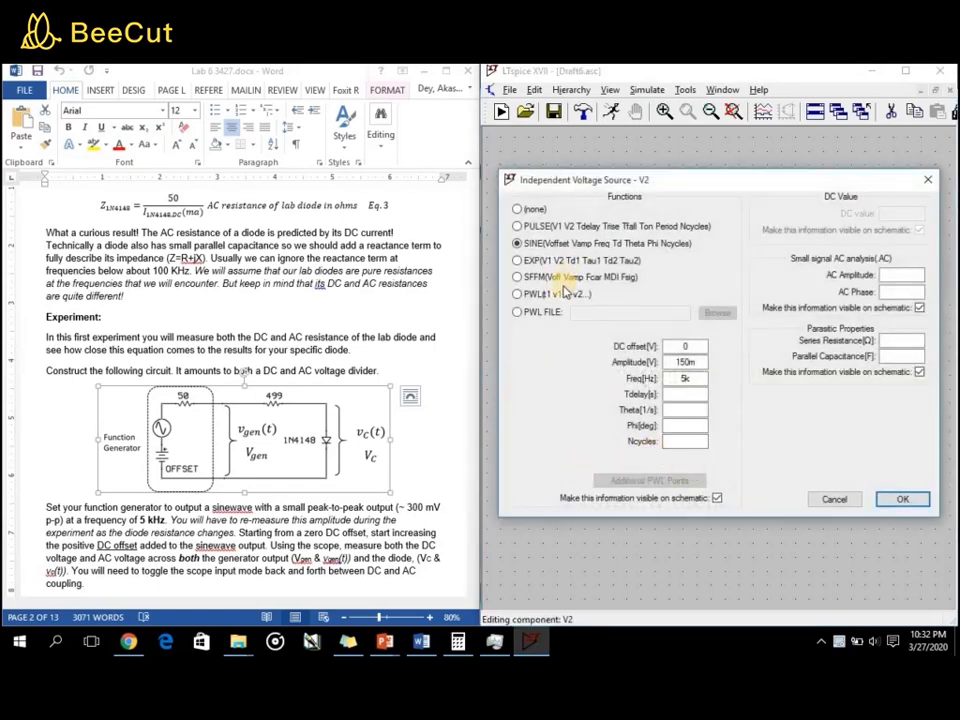
drag(563, 192, 386, 203)
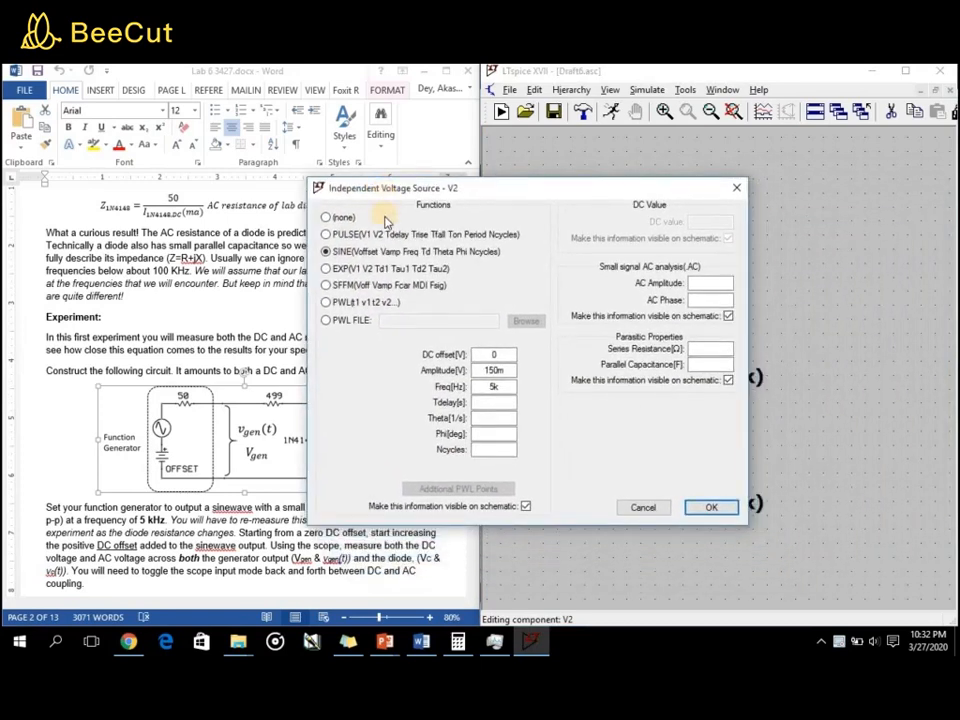
click(339, 219)
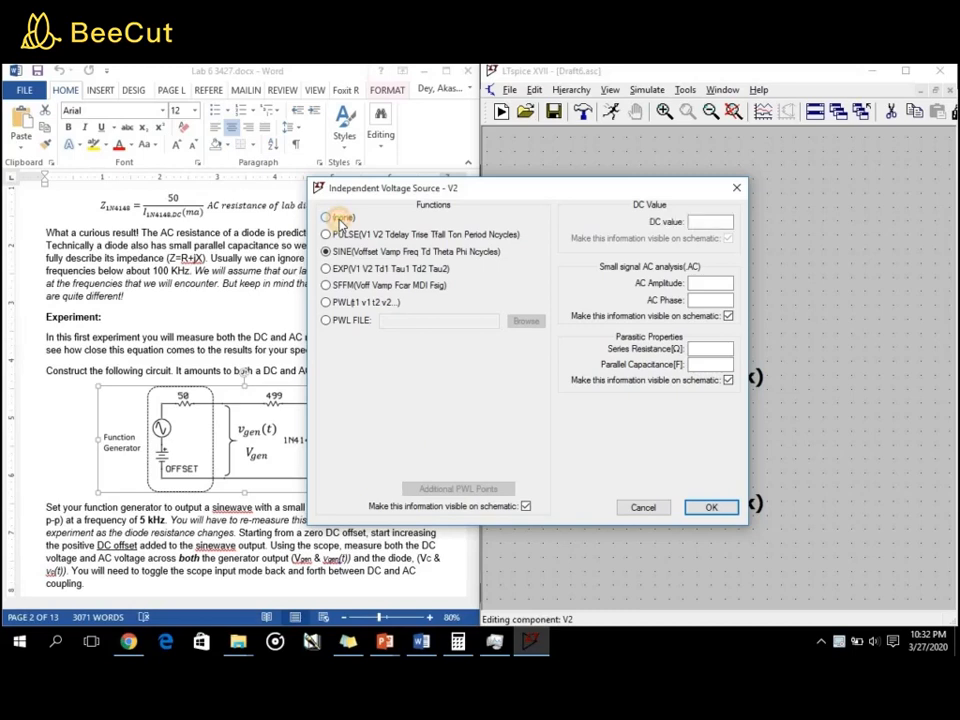
click(705, 224)
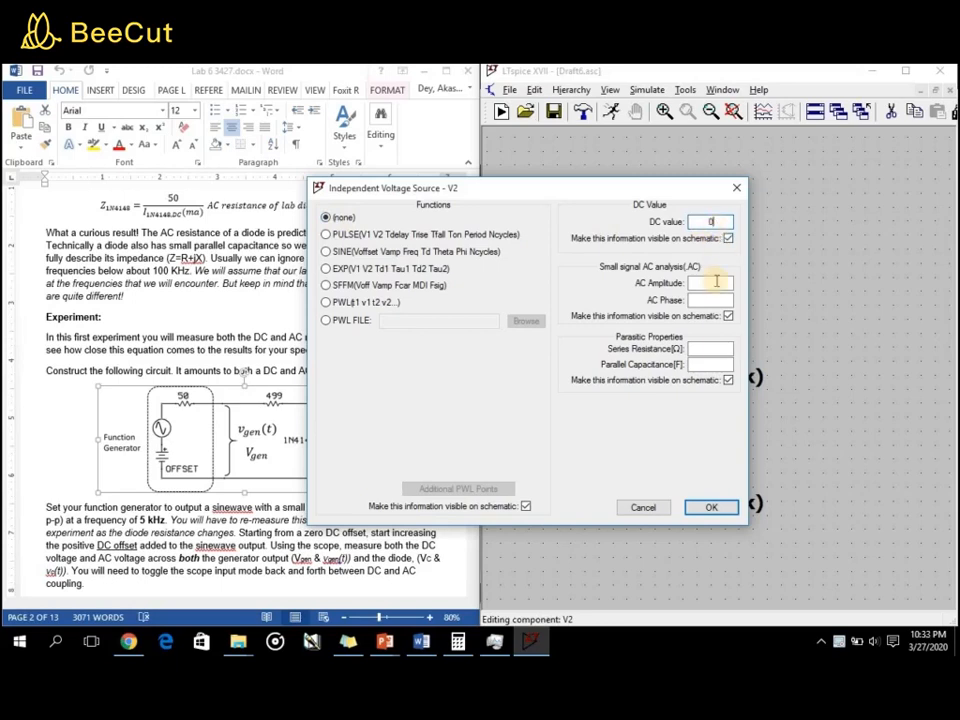
click(711, 507)
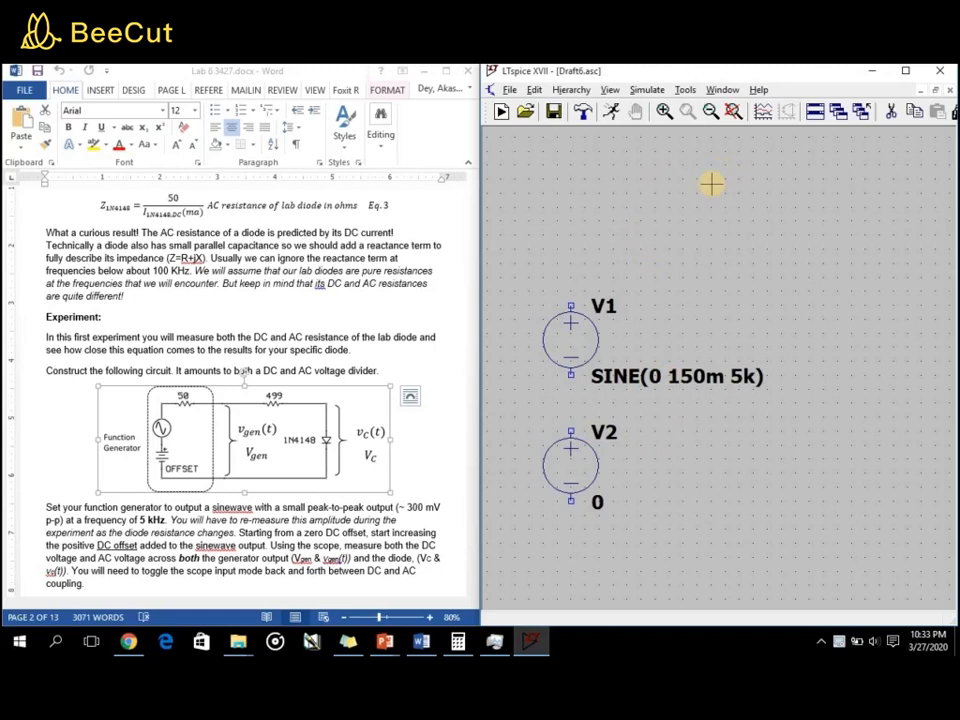
- Place two horizontal resistors, R1 and R2, side by side above the voltage sources
key(r)
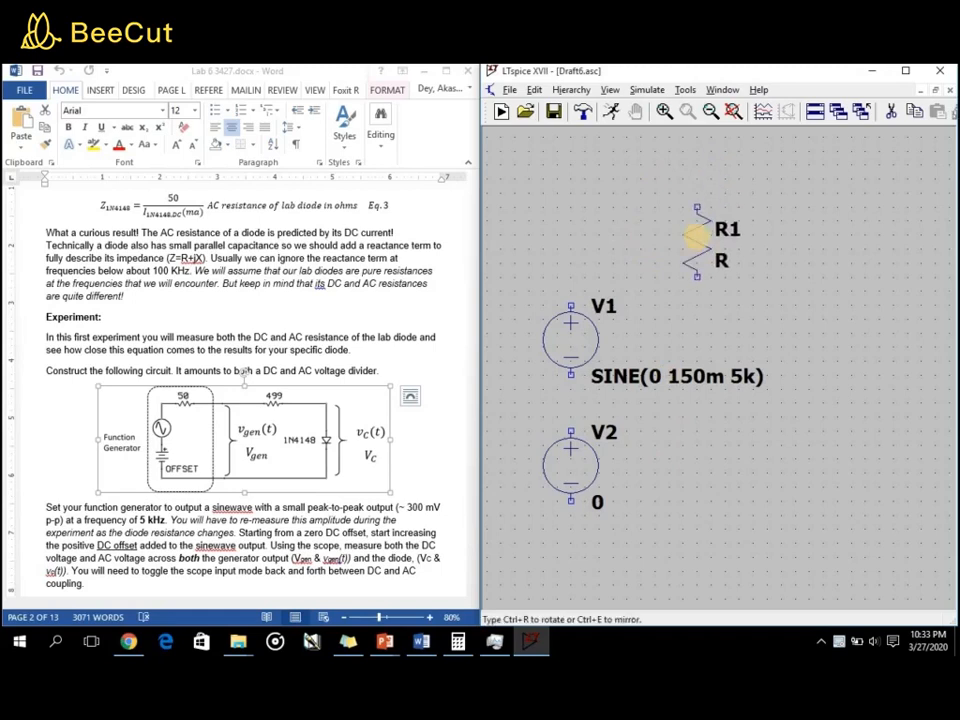
key(ctrl+r)
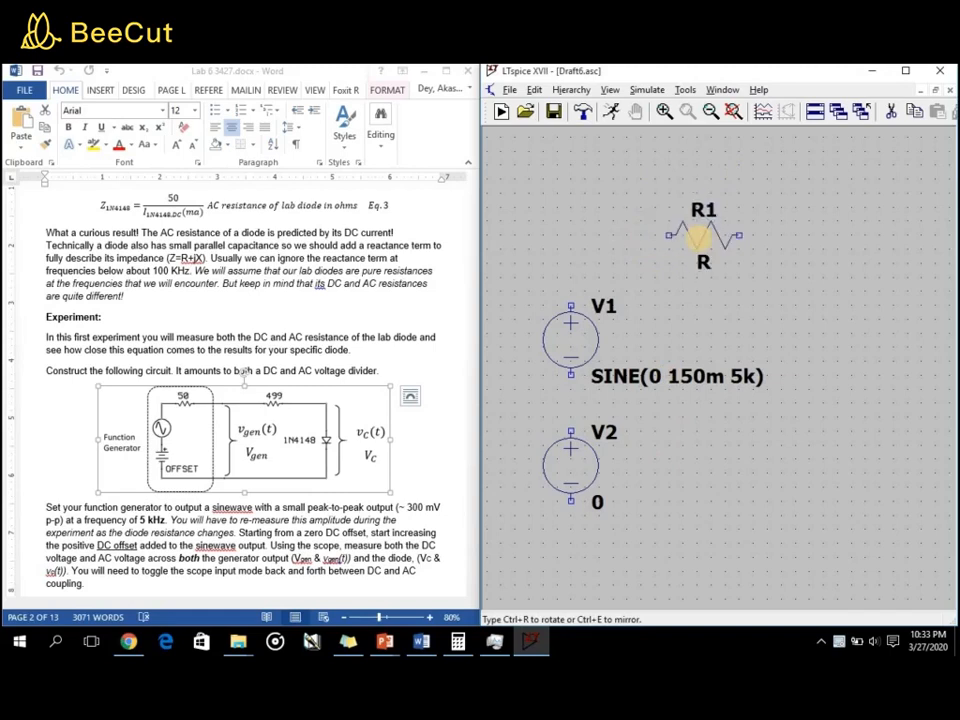
click(689, 238)
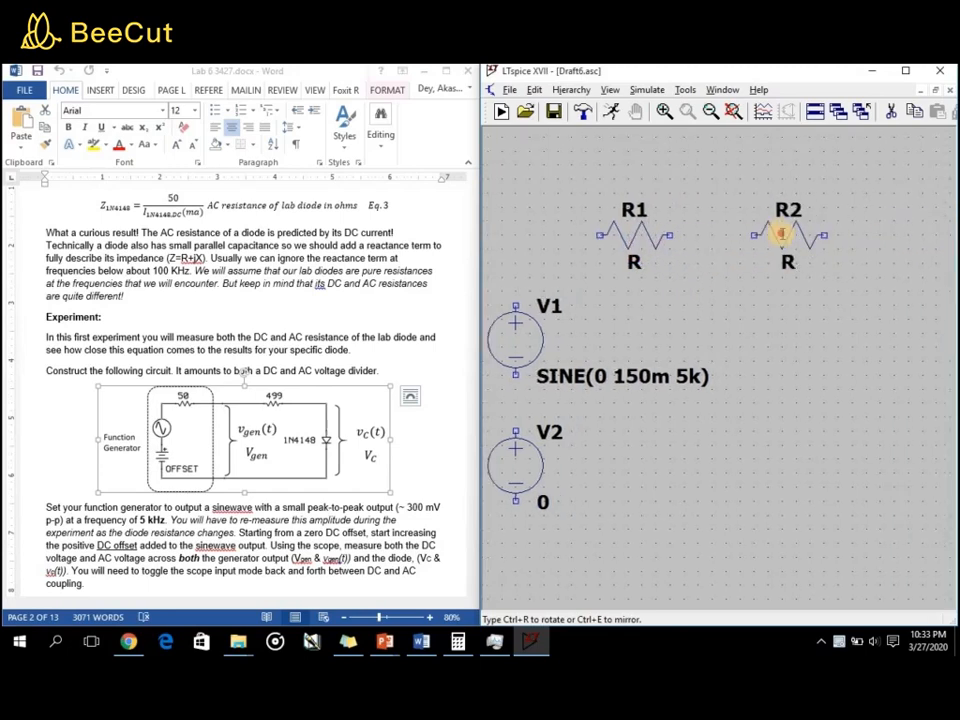
click(782, 234)
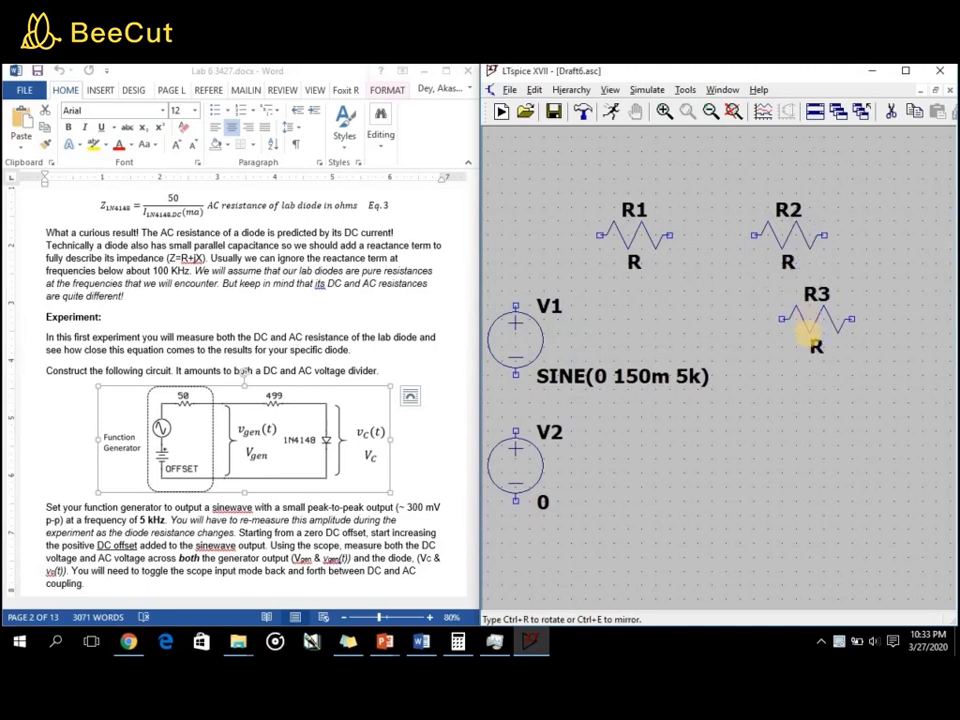
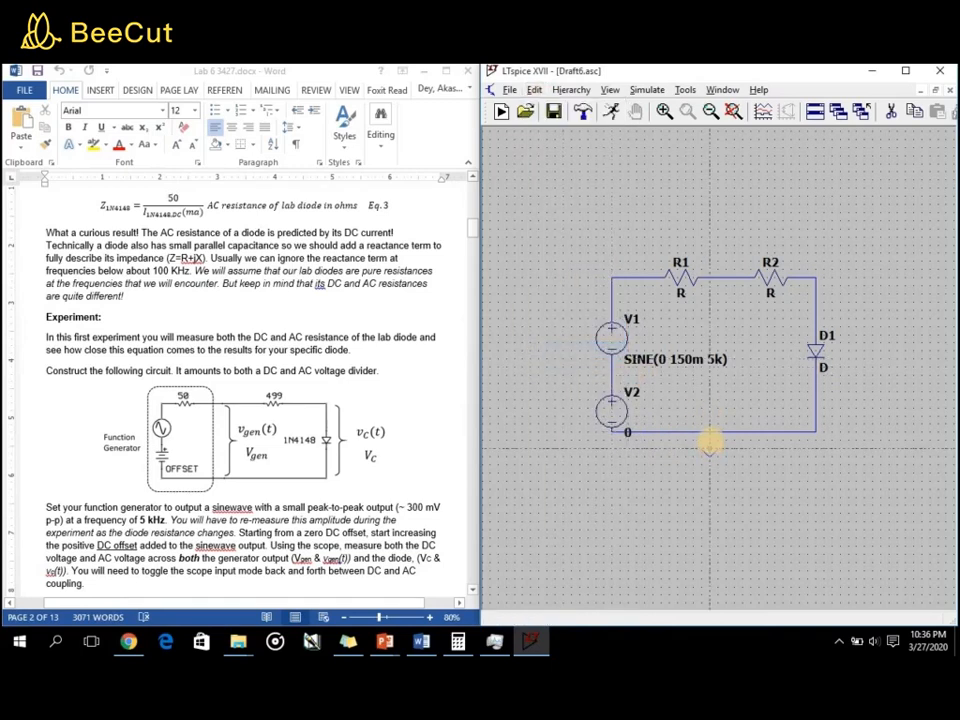
- Place a ground on the circuit's lower wire and set R1 to 50 ohms and R2 to 499 ohms
click(710, 432)
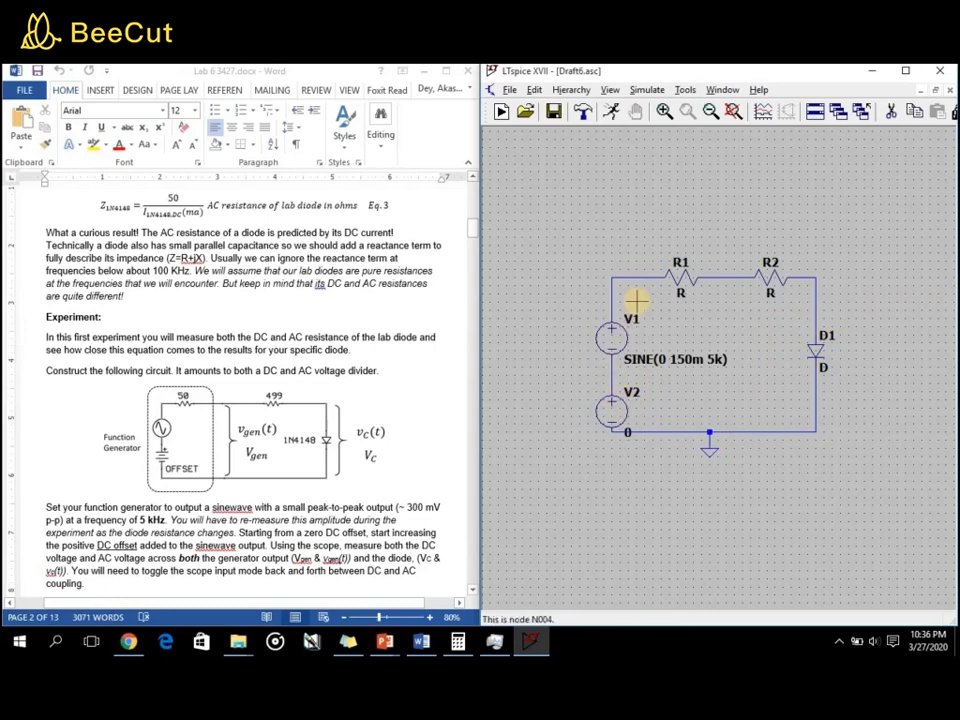
right_click(681, 283)
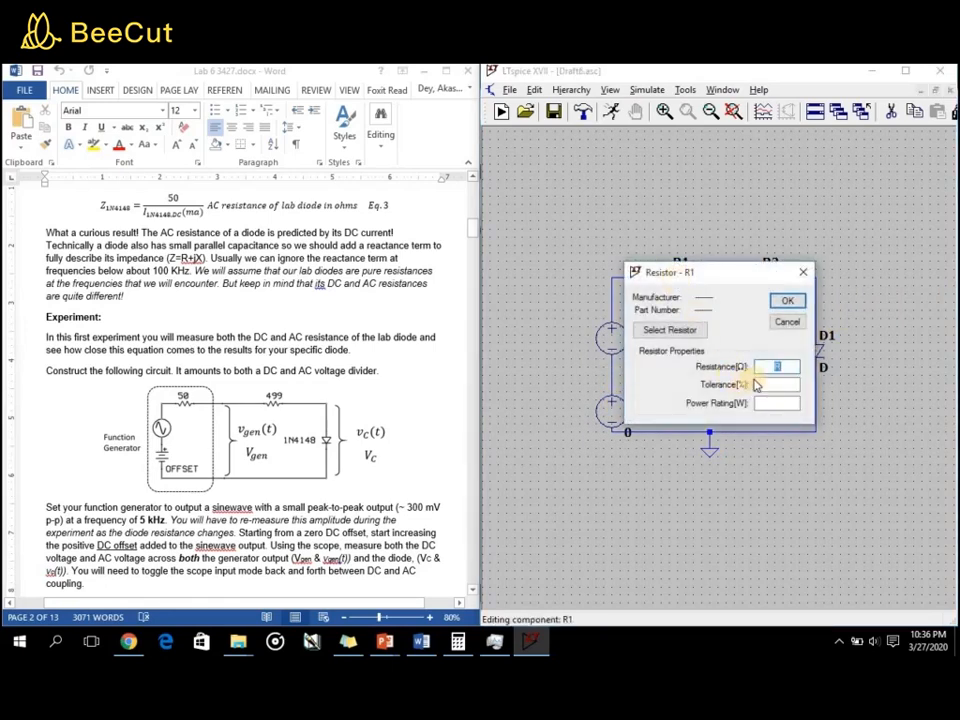
click(786, 302)
right_click(776, 281)
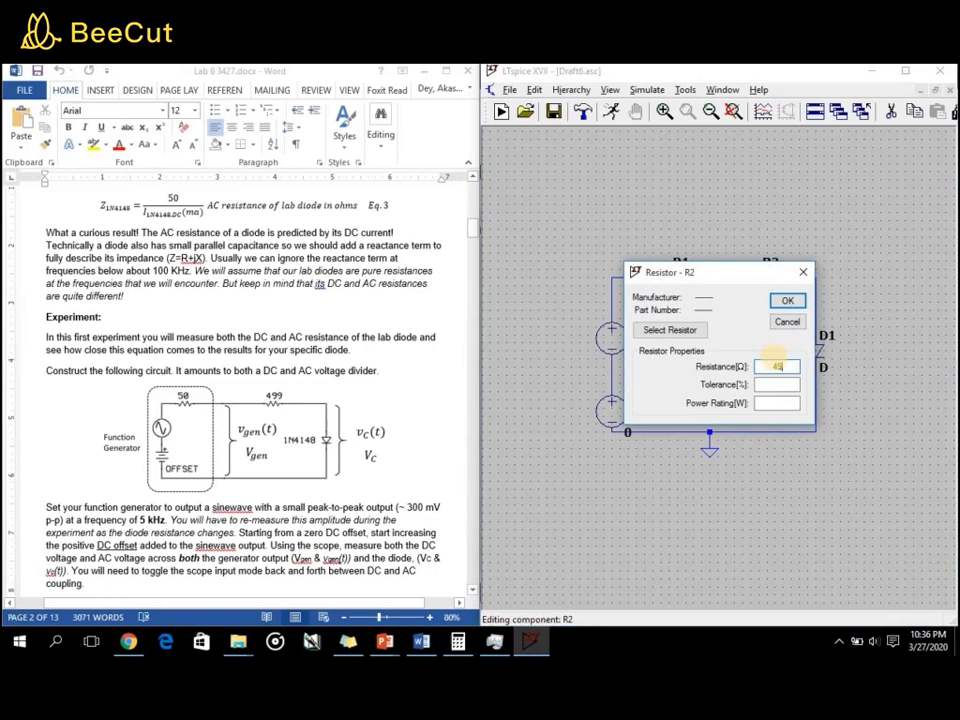
key(Return)
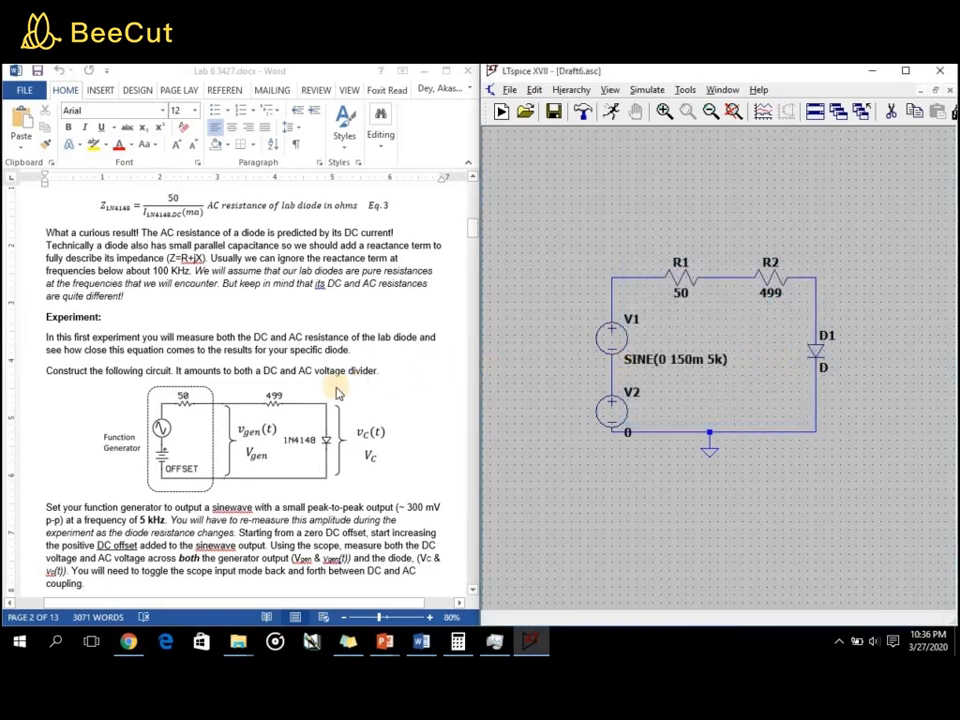
- Check the Experiment #1 instructions in the Word lab document and assign the OnSemi 1N4148 model to diode D1
click(337, 377)
scroll(337, 377, down, 5)
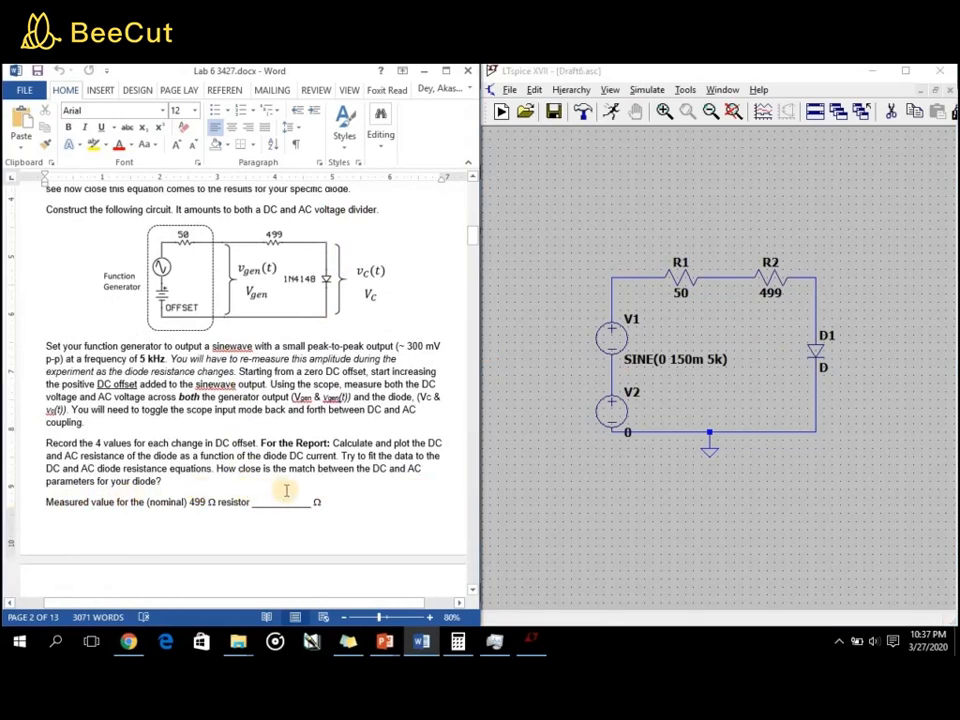
scroll(200, 485, down, 1)
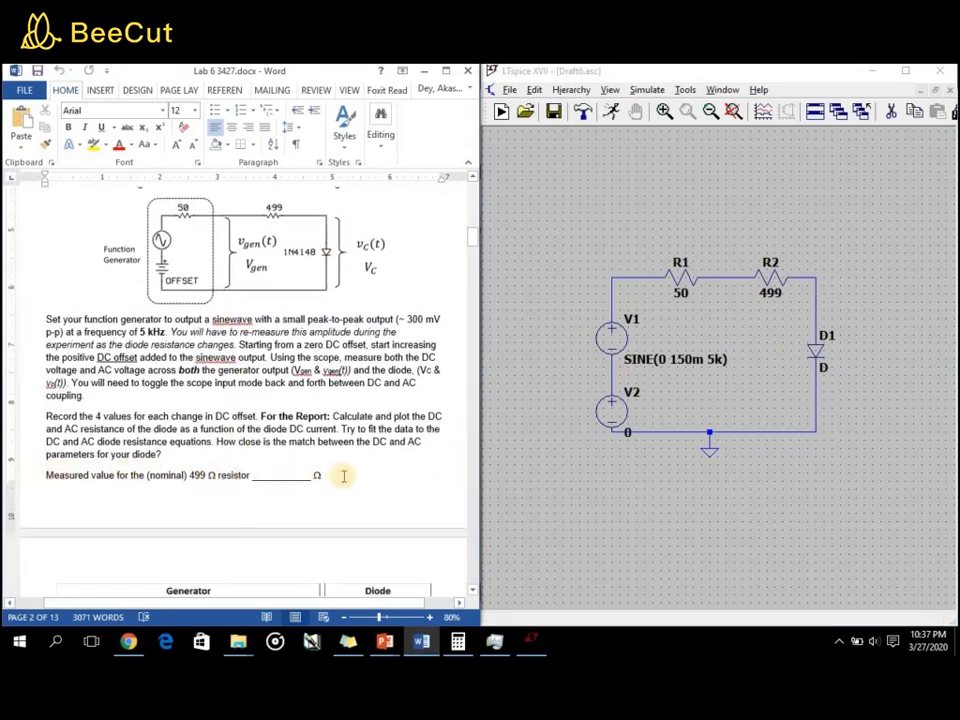
scroll(340, 476, down, 8)
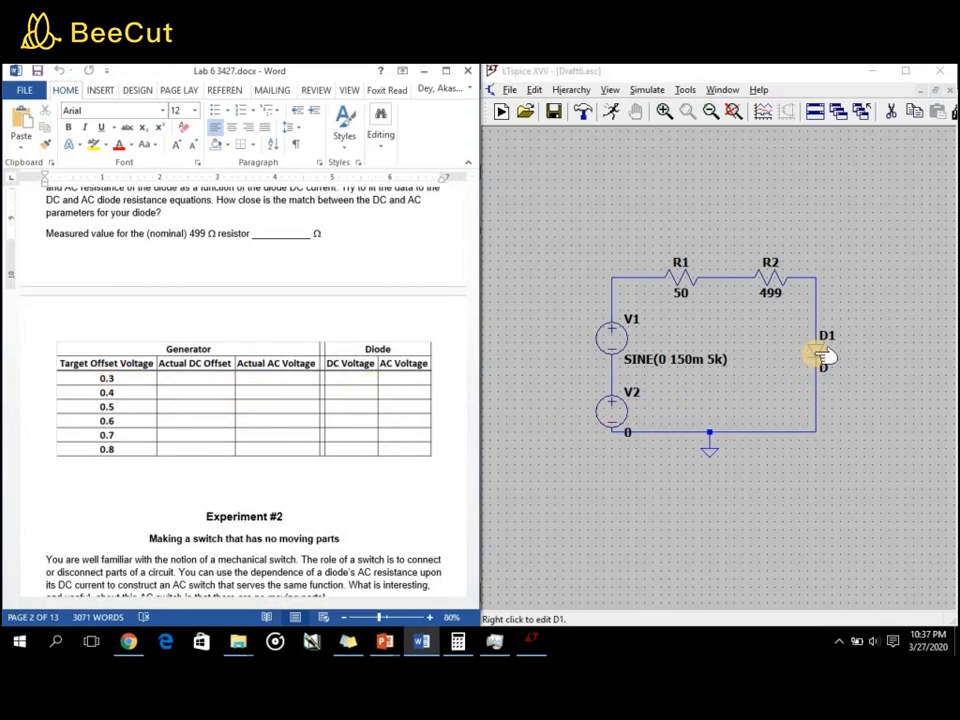
scroll(96, 494, up, 10)
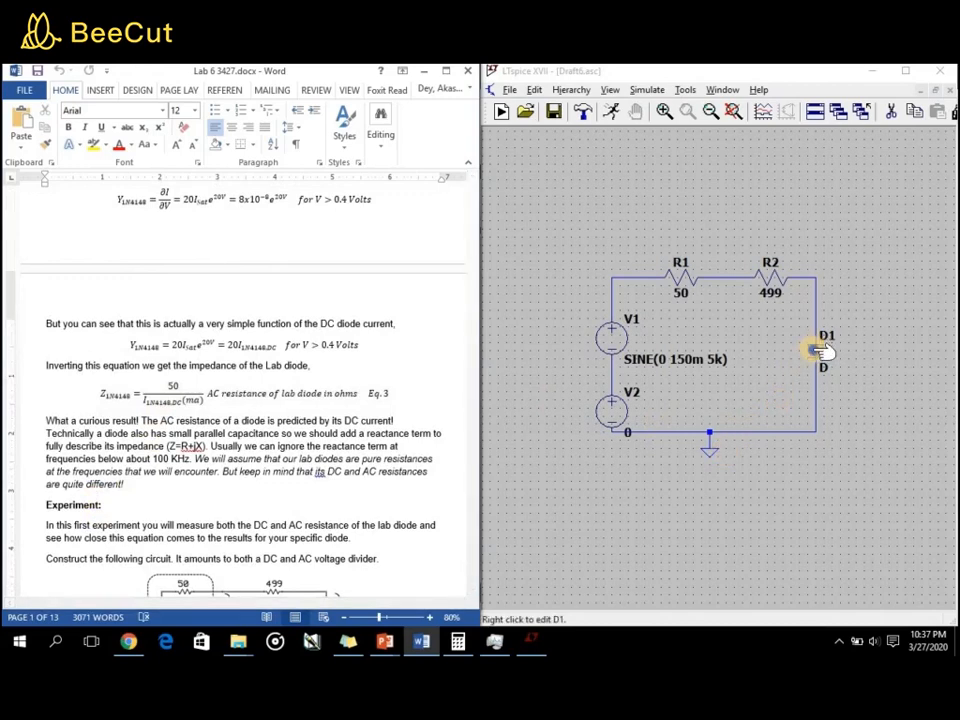
right_click(815, 349)
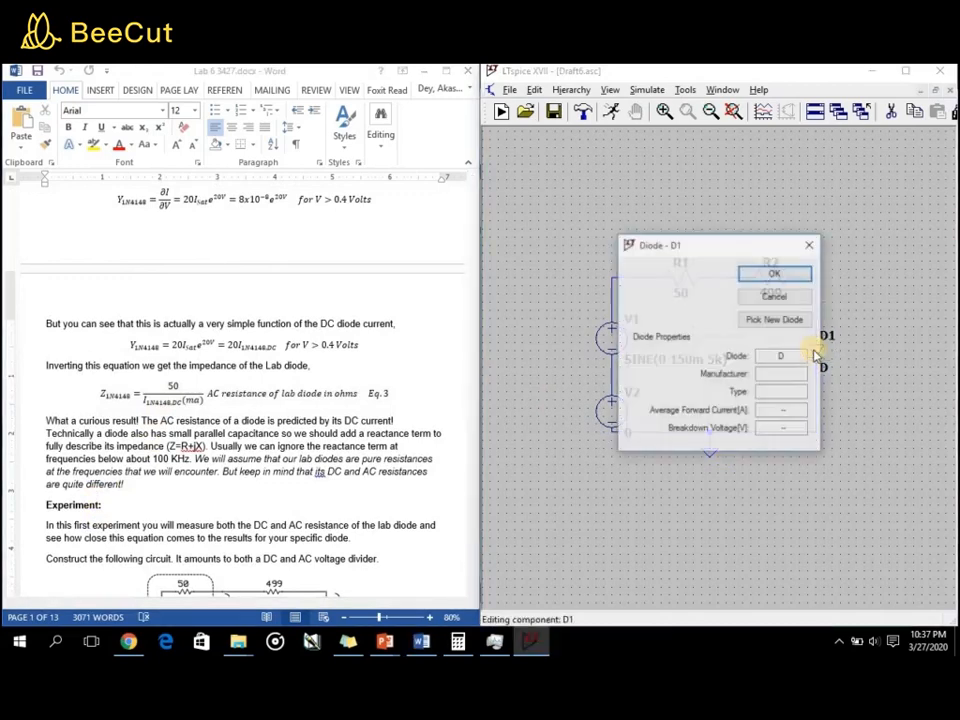
click(769, 321)
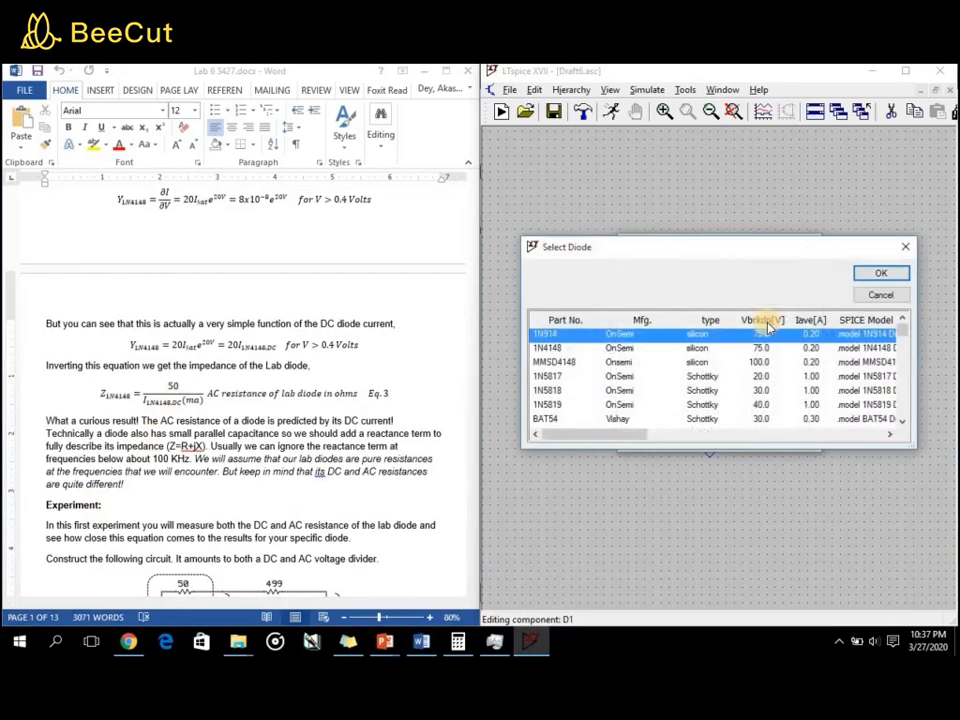
click(553, 347)
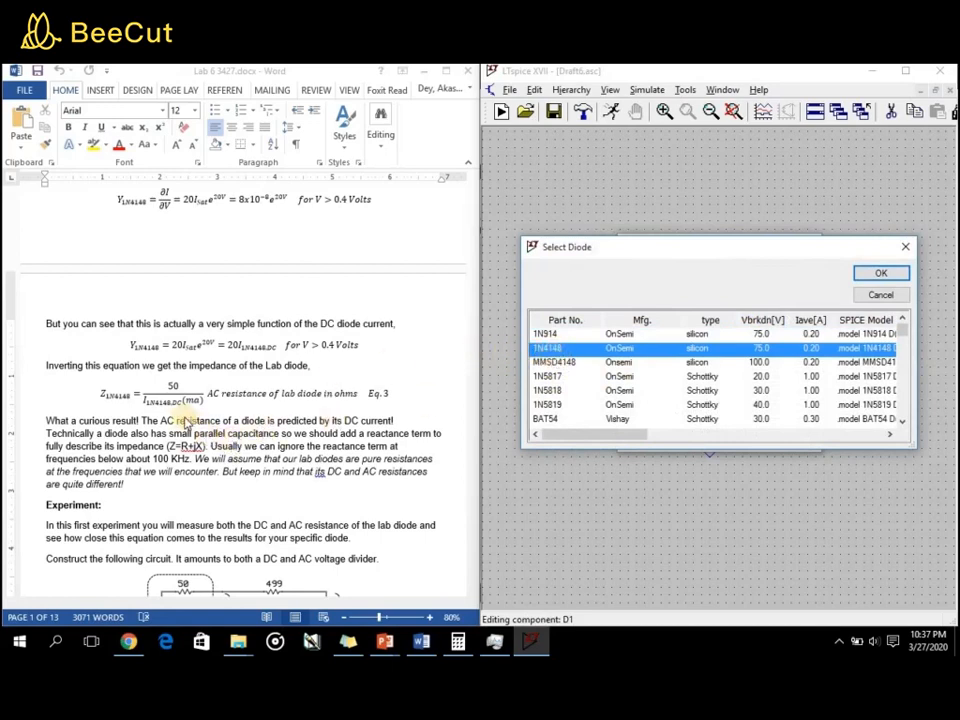
click(881, 273)
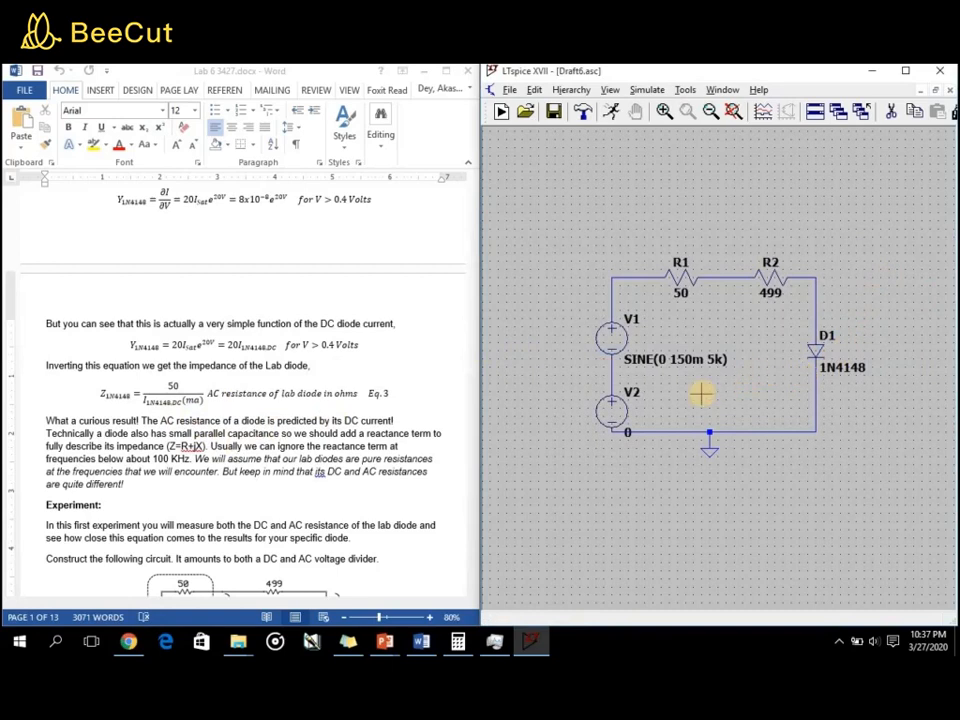
- Find the target offset voltages in the lab document and set V2's DC value to the first one, 0.3 V
click(182, 456)
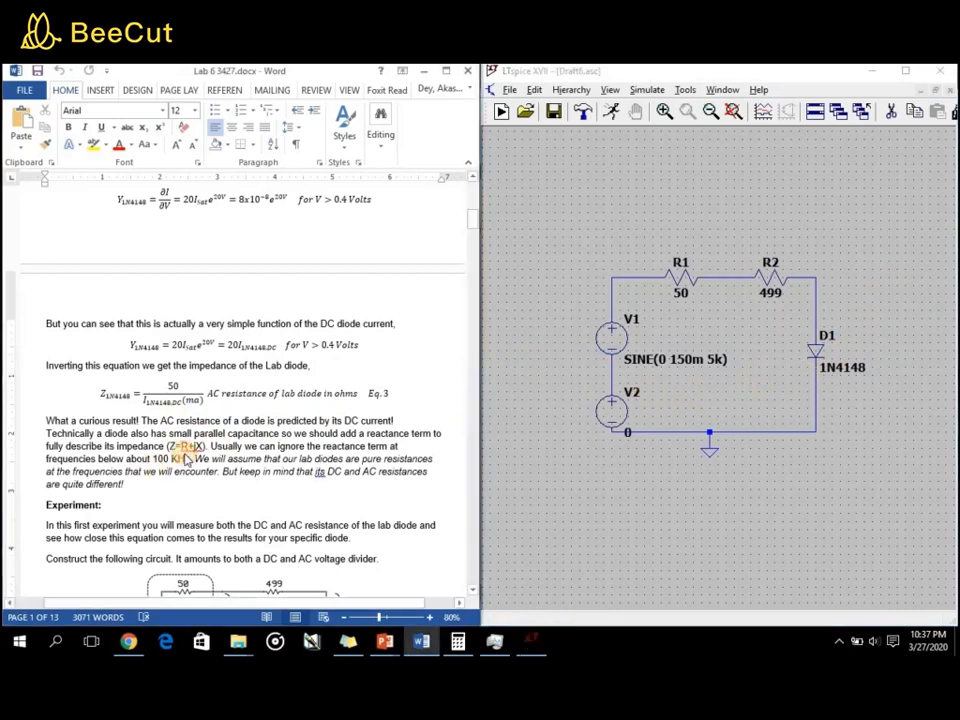
scroll(185, 455, down, 4)
scroll(185, 454, down, 8)
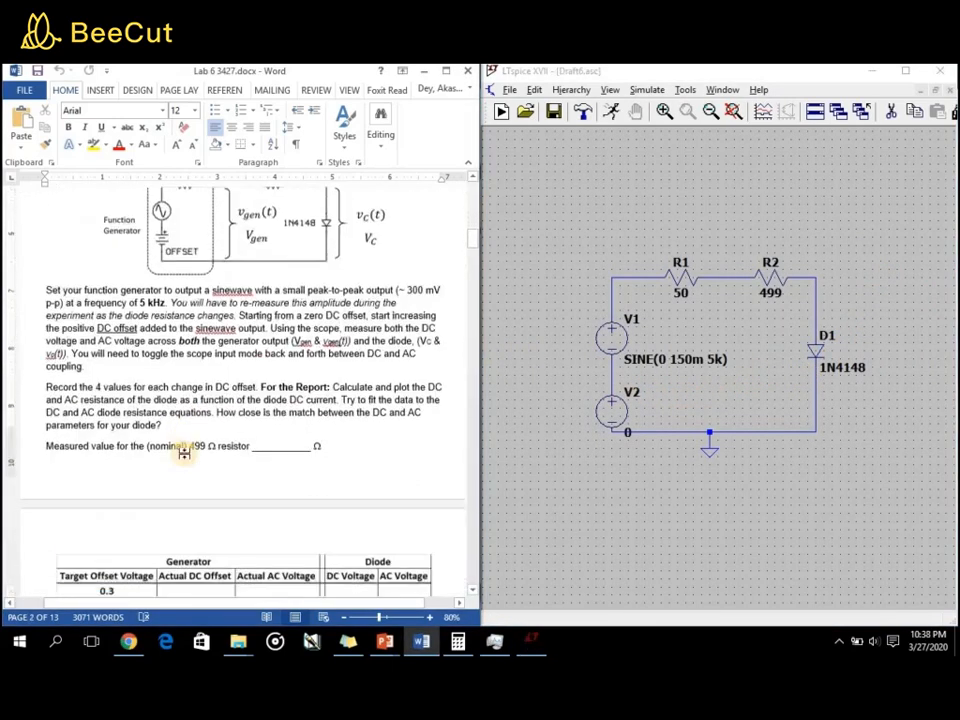
right_click(612, 410)
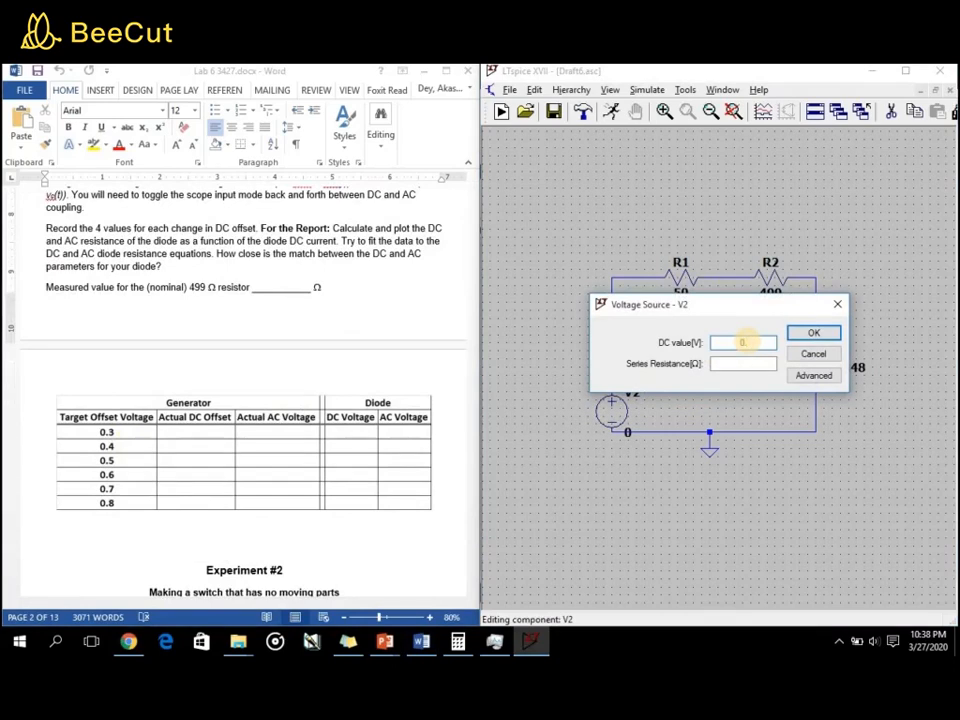
click(810, 334)
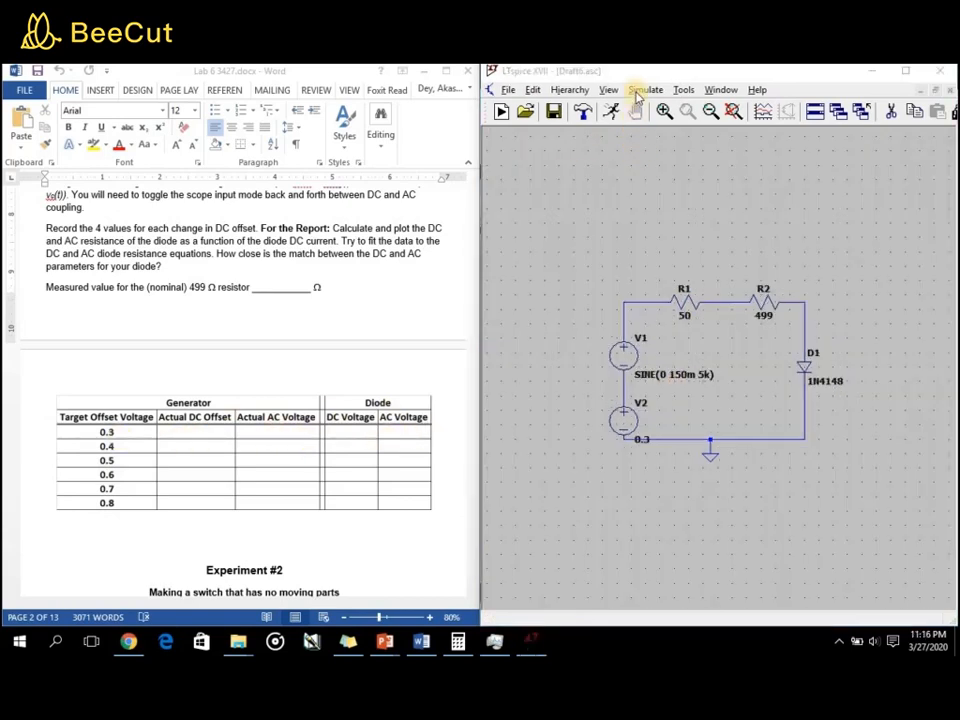
- Set up a transient simulation with a stop time of 1m and a maximum timestep of 1u, and place its directive below the circuit
click(640, 92)
click(647, 238)
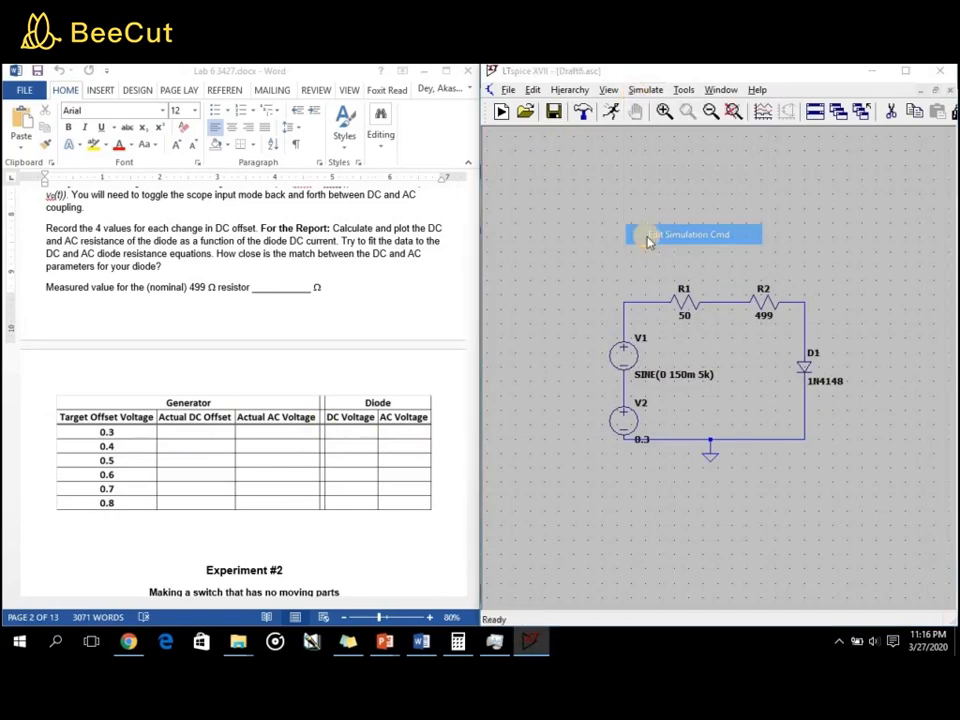
drag(647, 217, 419, 221)
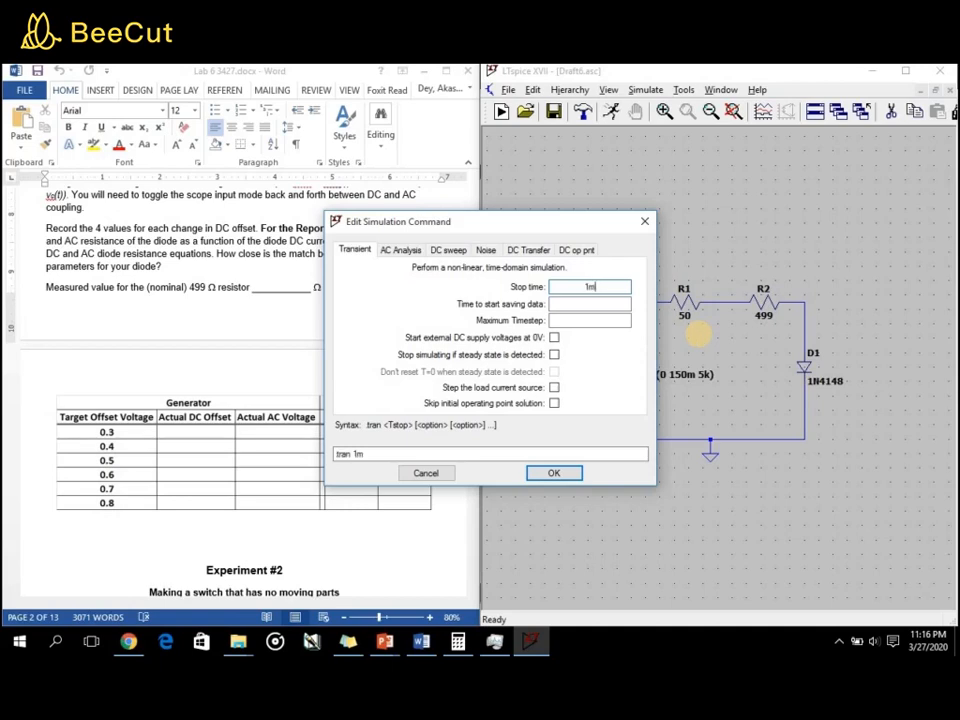
click(606, 319)
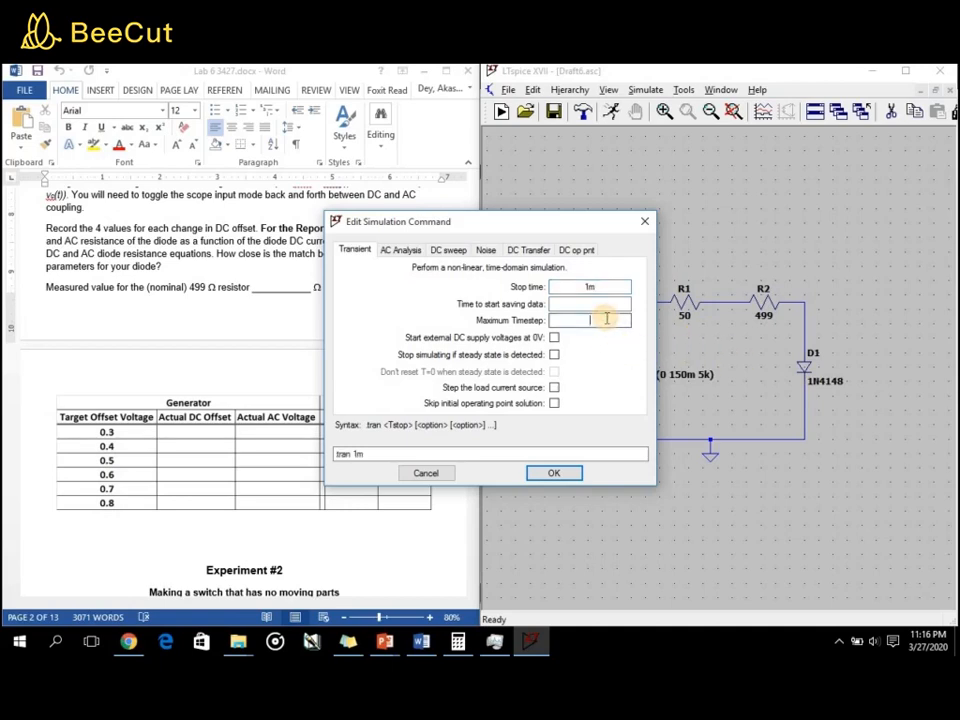
text(1u)
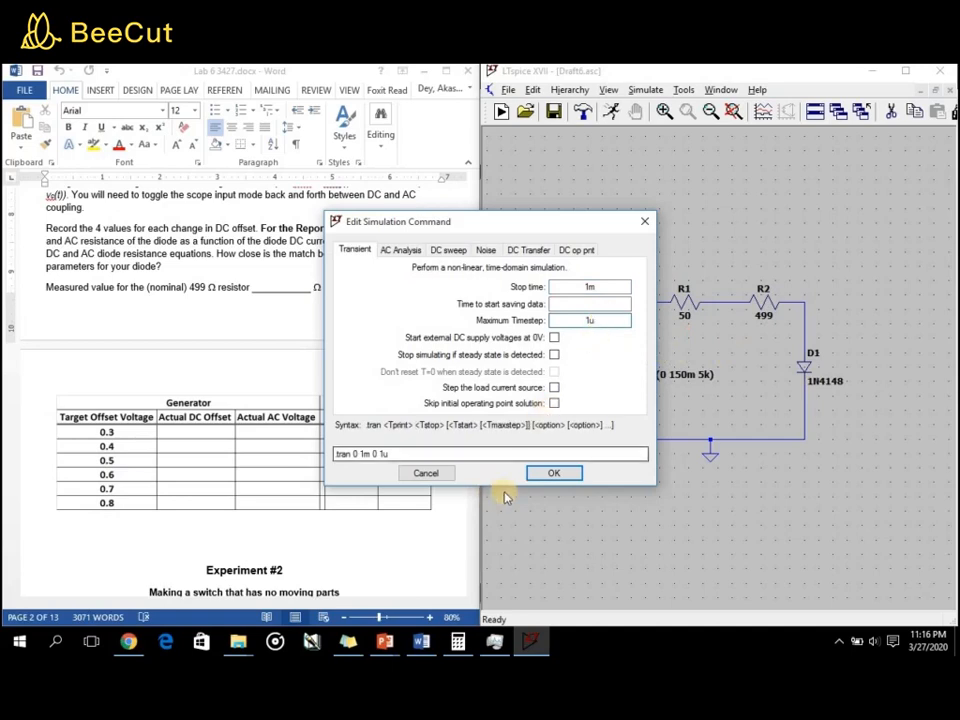
drag(506, 223, 375, 227)
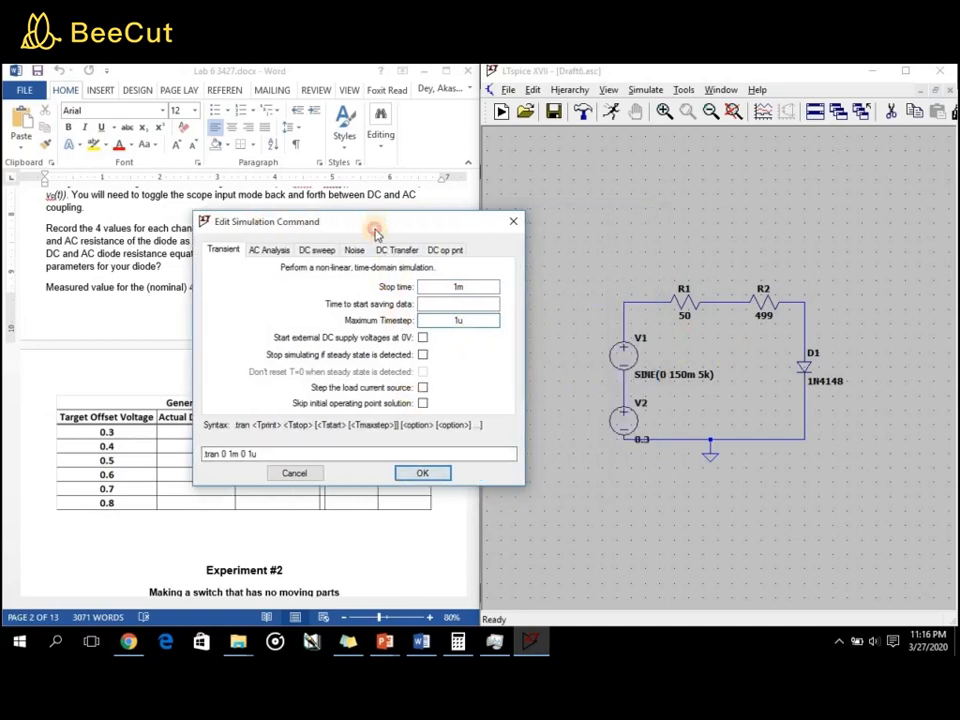
click(428, 474)
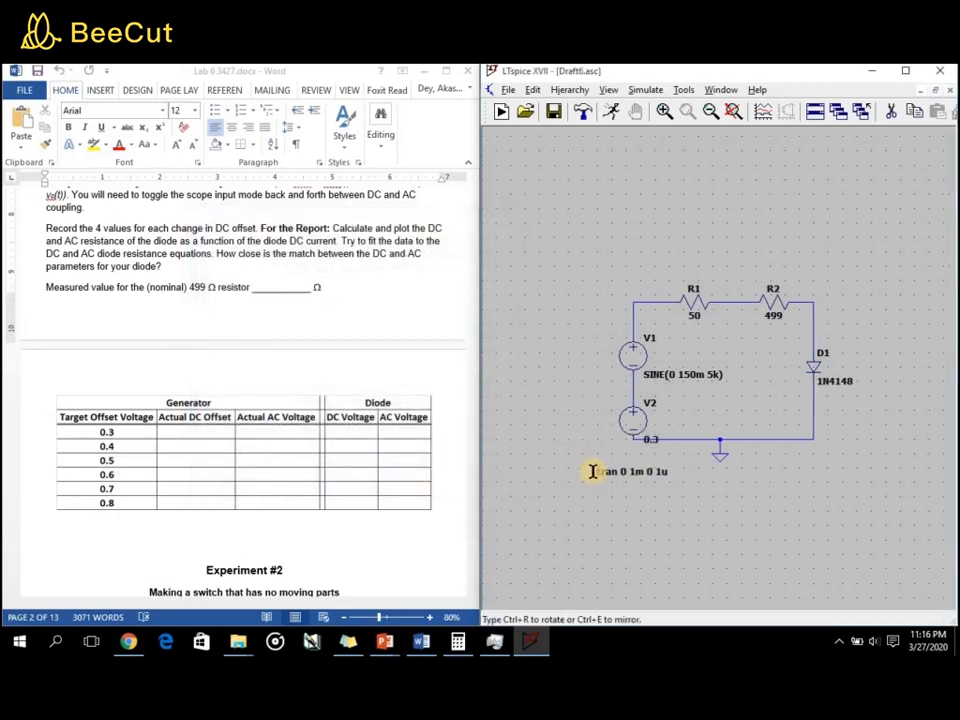
click(597, 466)
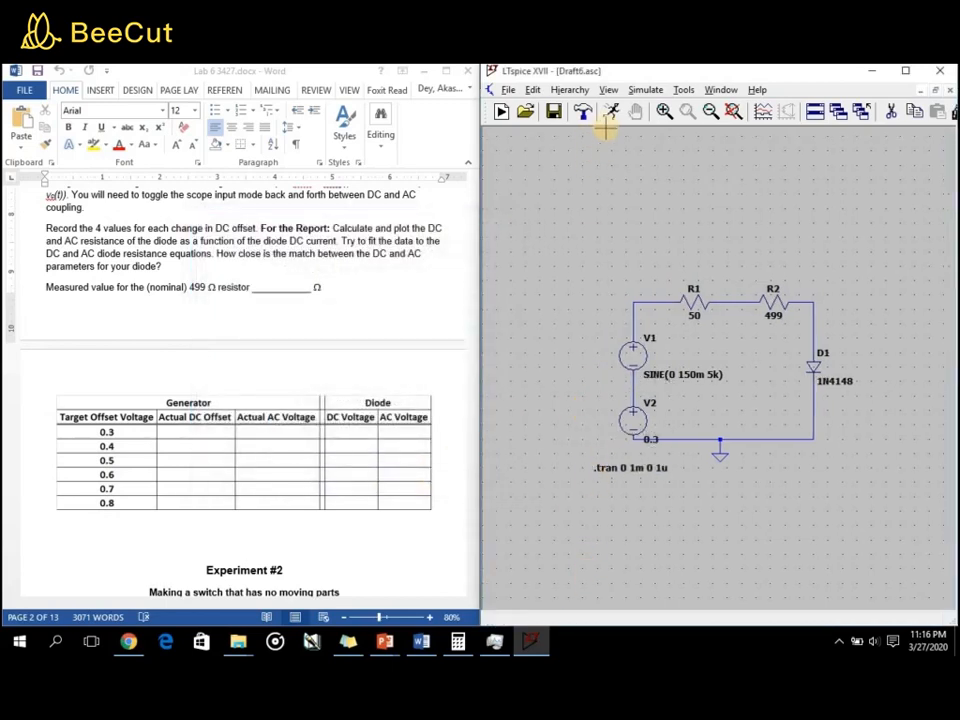
- Run the simulation and plot the voltages at the node above V1 and at the node between R2 and diode D1
click(608, 112)
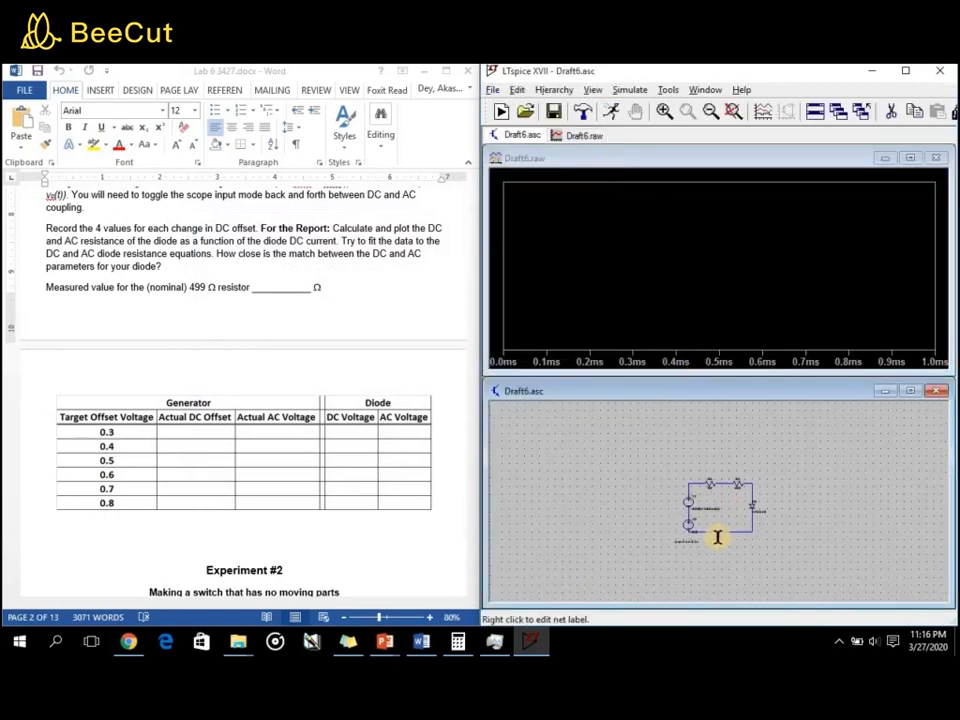
scroll(718, 536, up, 2)
click(662, 424)
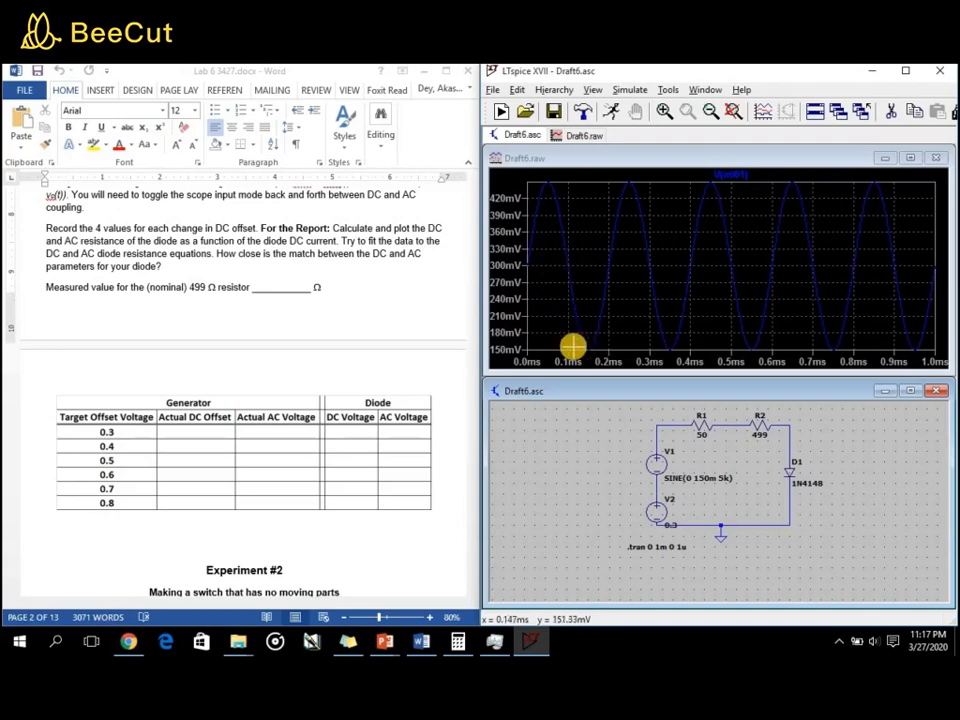
click(791, 427)
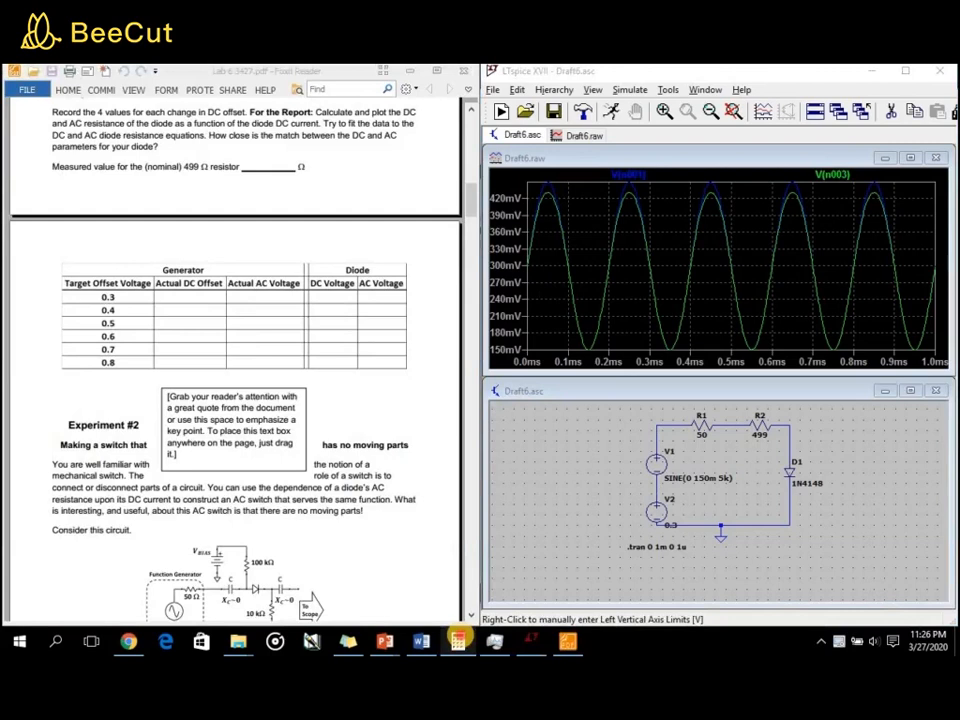
- Switch to Calculator, compute the diode's peak-to-peak AC voltage as 430-150, and minimize it
key(alt+Tab)
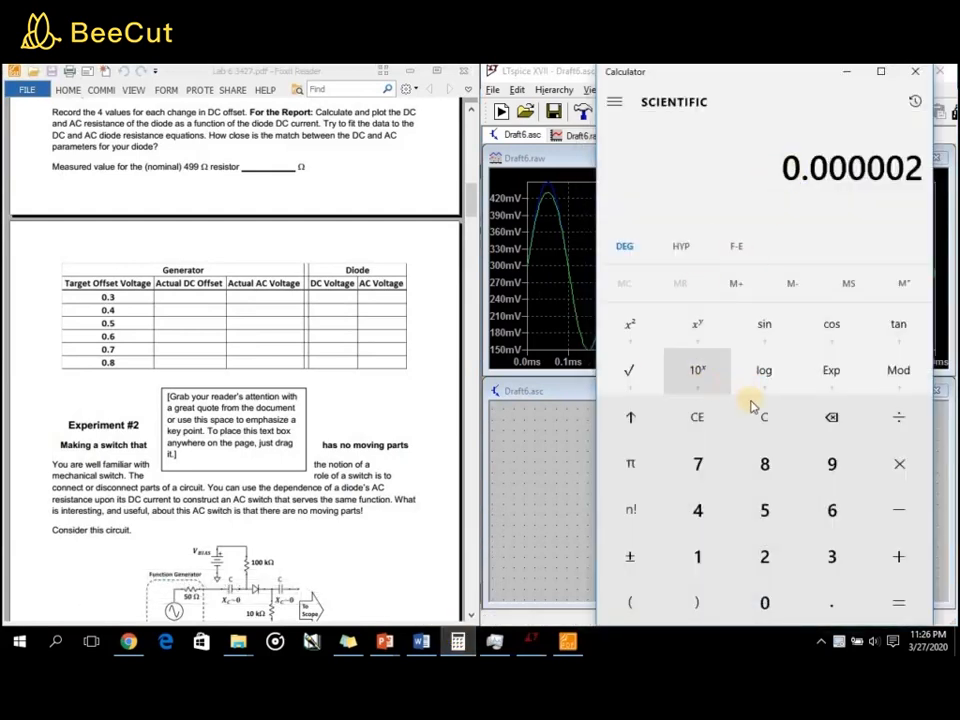
click(761, 420)
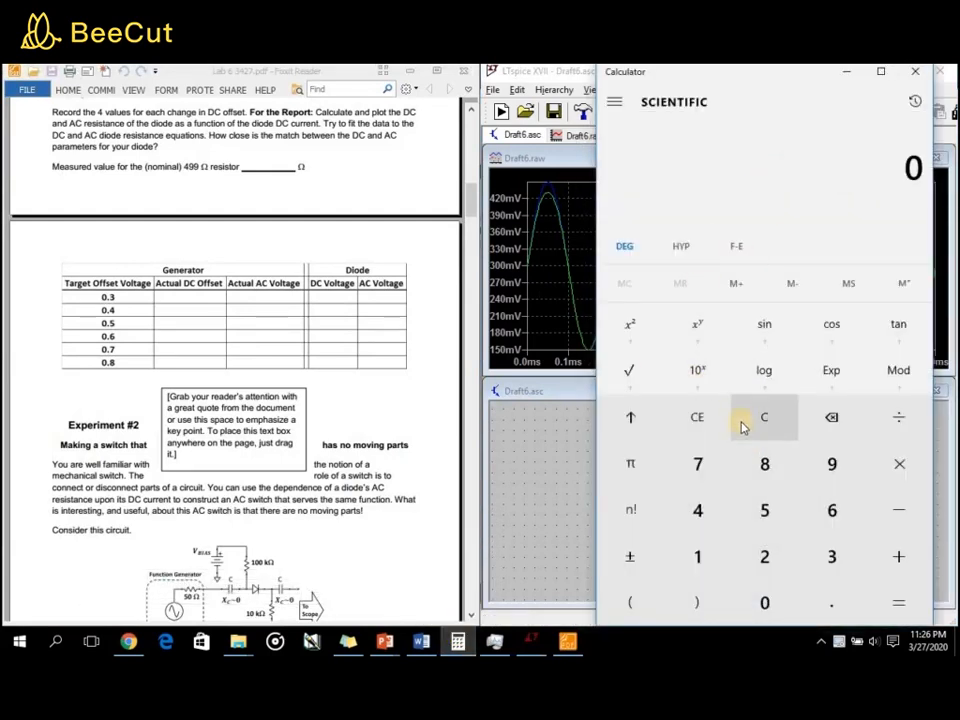
text(430-15)
text(0)
key(Return)
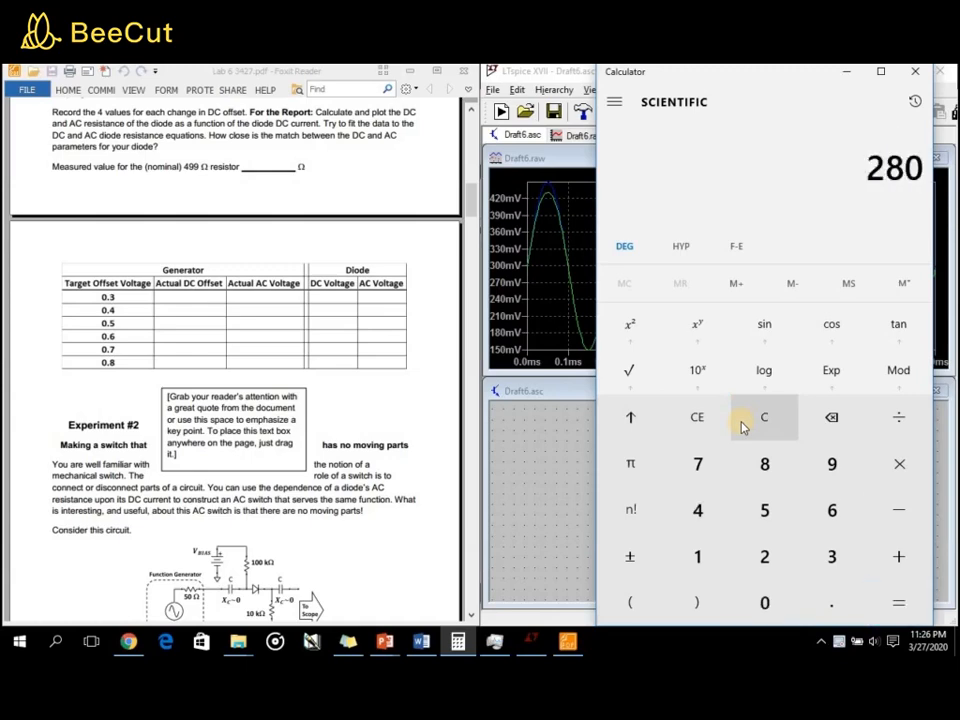
click(848, 73)
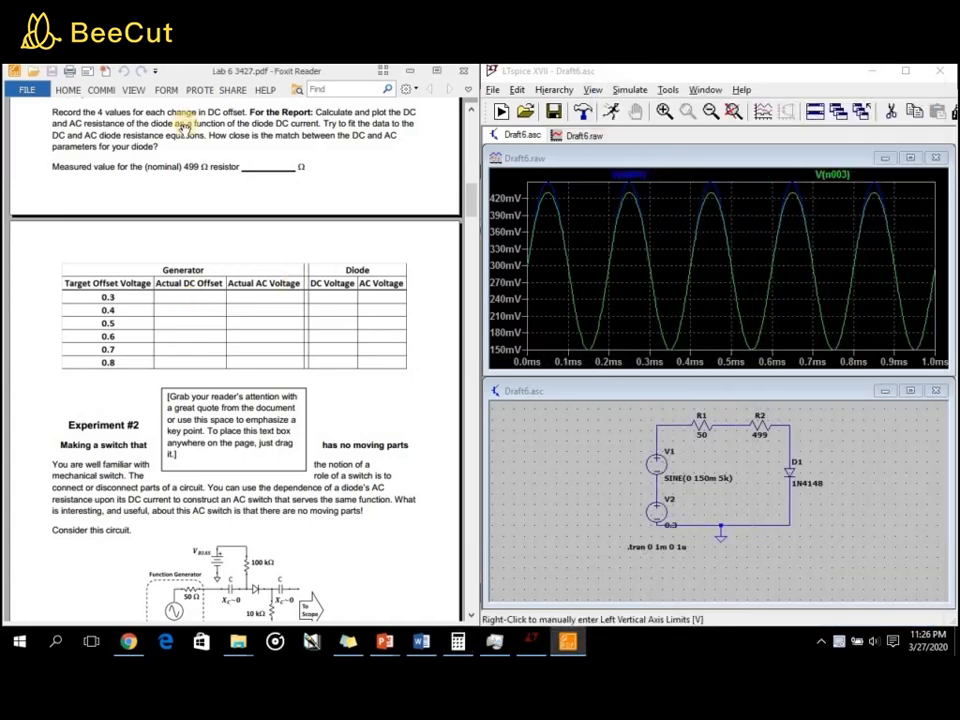
- Switch to the lab PDF and use the Typewriter tool to record 0.3 as both actual DC offset and actual AC voltage in the 0.3 row
click(104, 90)
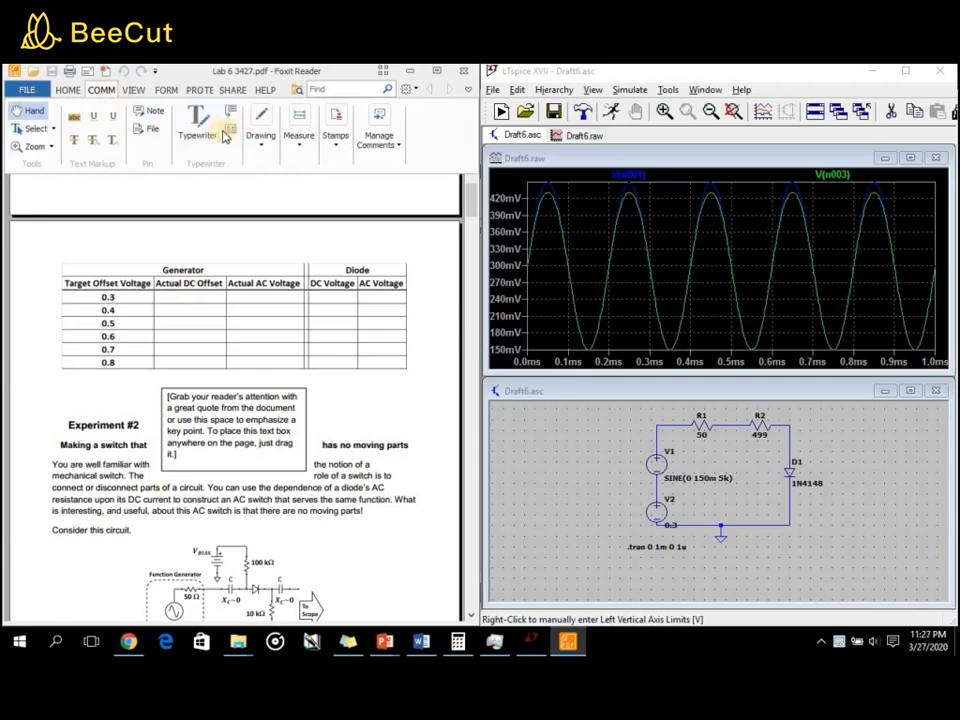
click(197, 120)
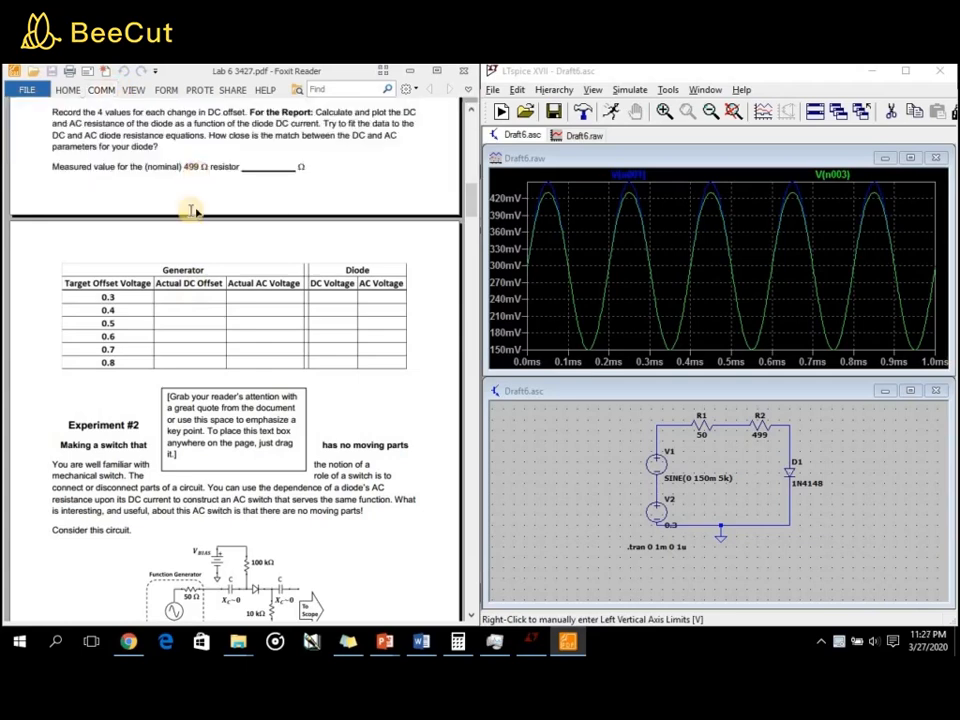
click(176, 298)
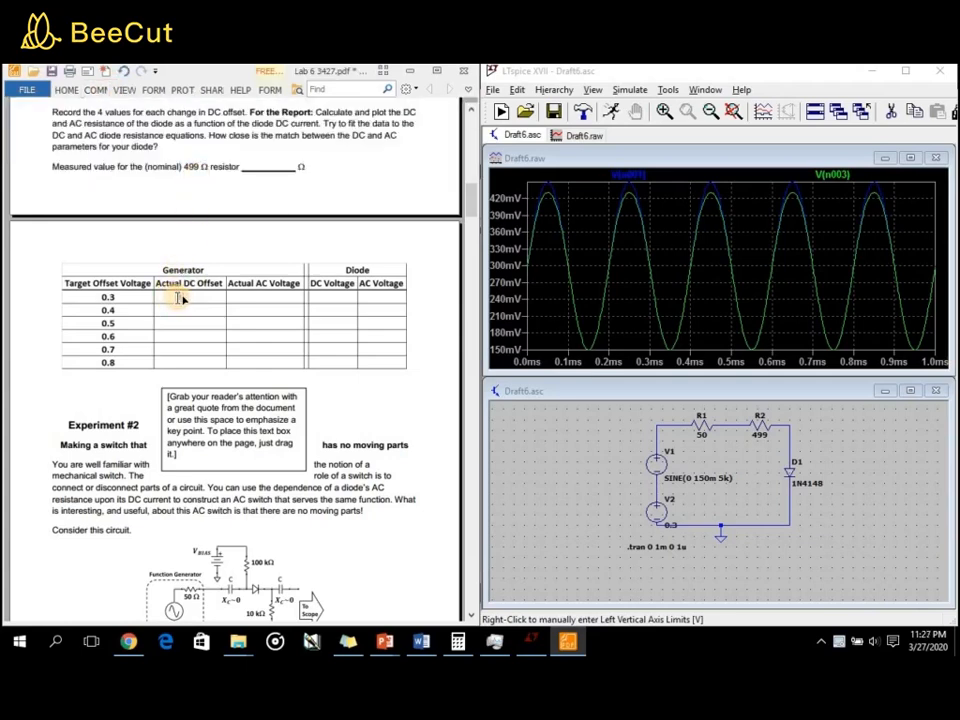
text(0.3)
click(254, 297)
click(376, 298)
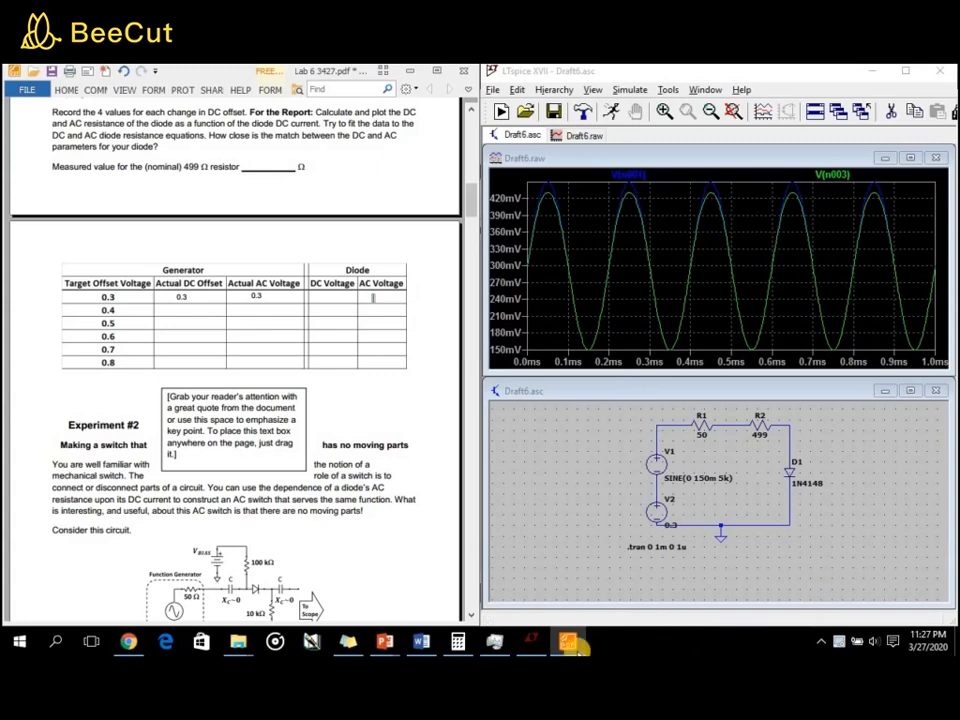
click(458, 645)
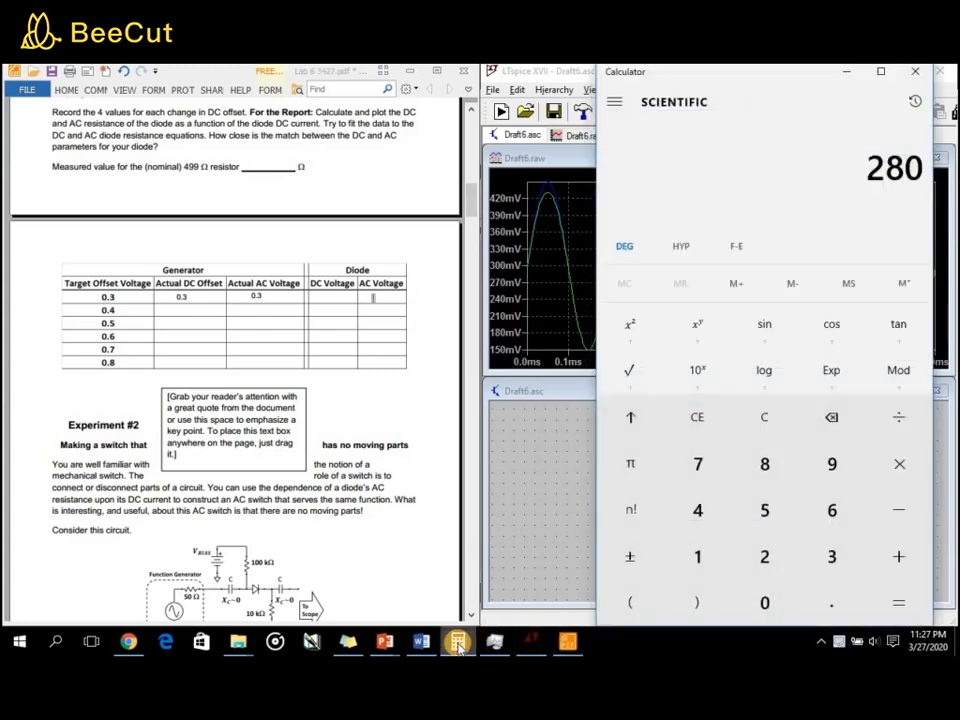
click(458, 645)
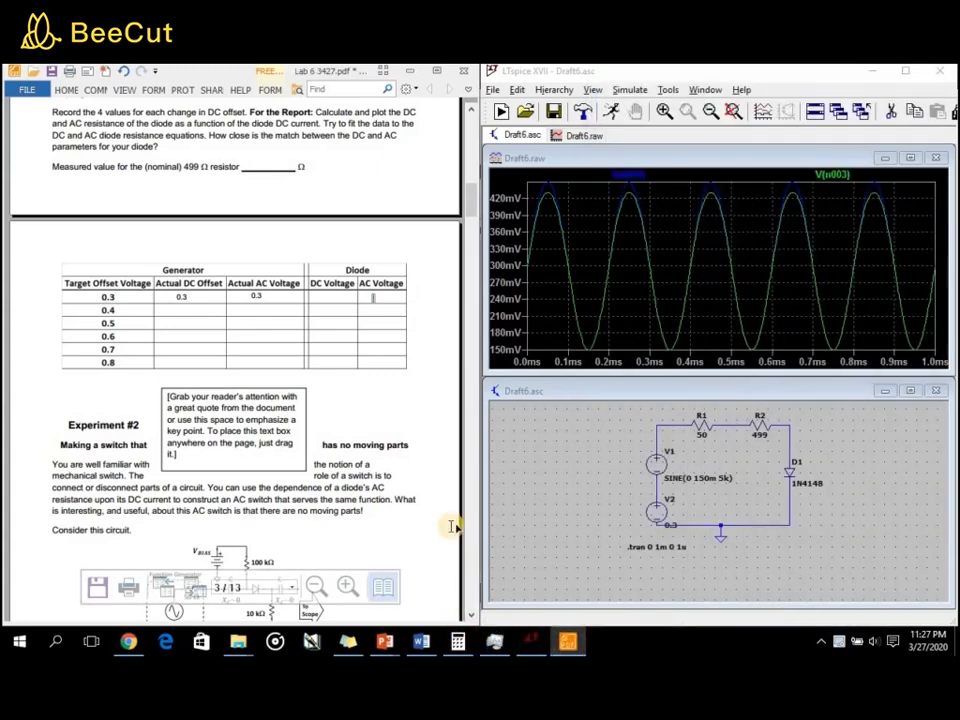
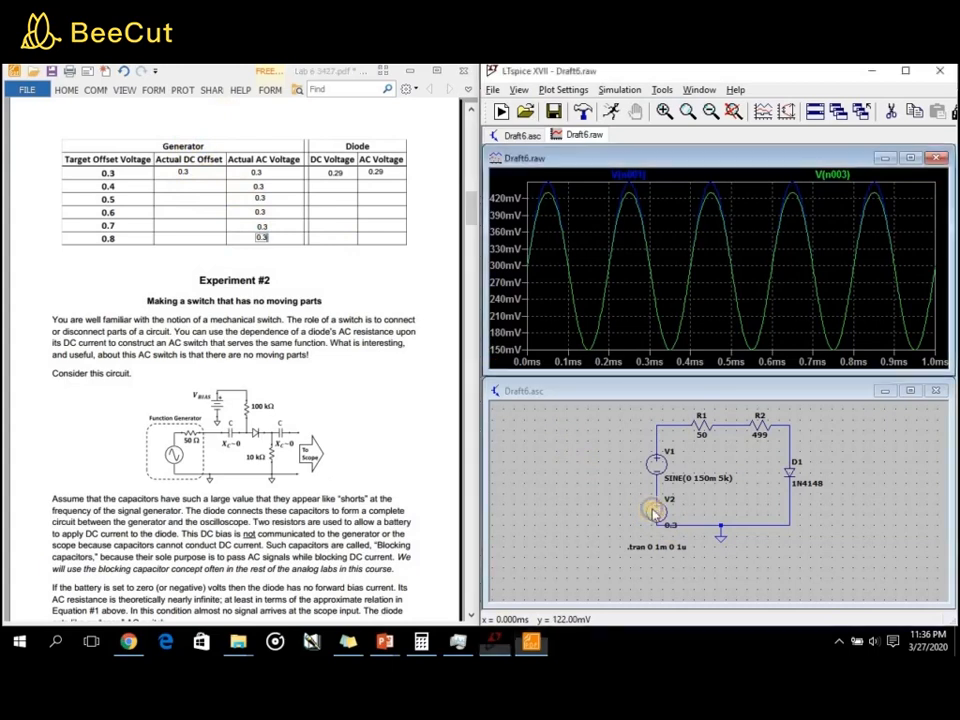
- Switch to LTspice, set V2's DC value to 0.4 V and rerun the simulation
click(745, 341)
text(0.3)
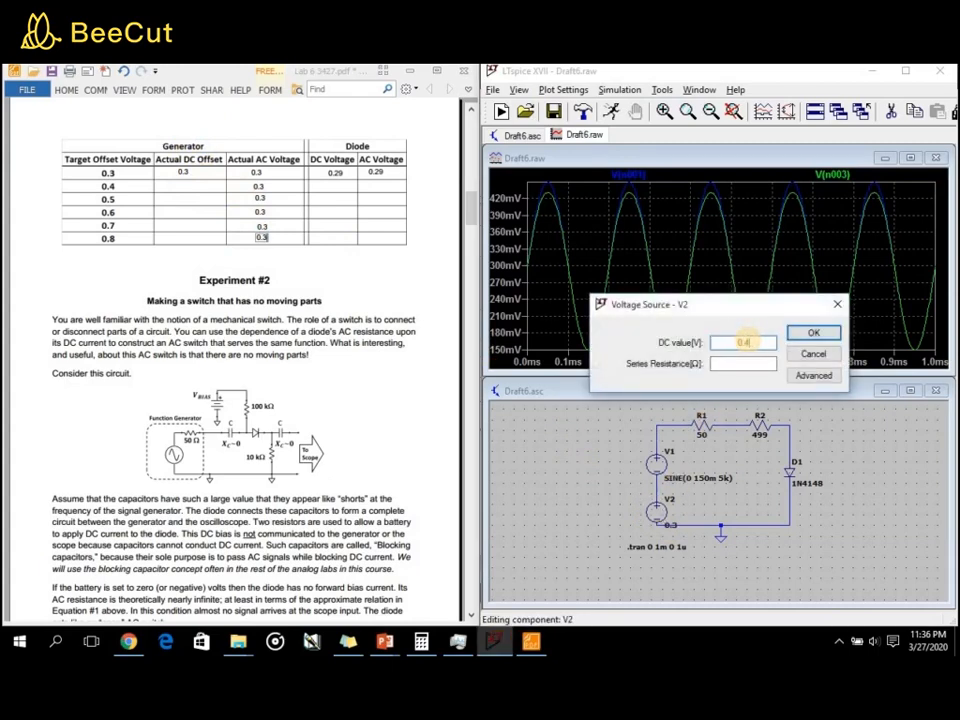
click(808, 333)
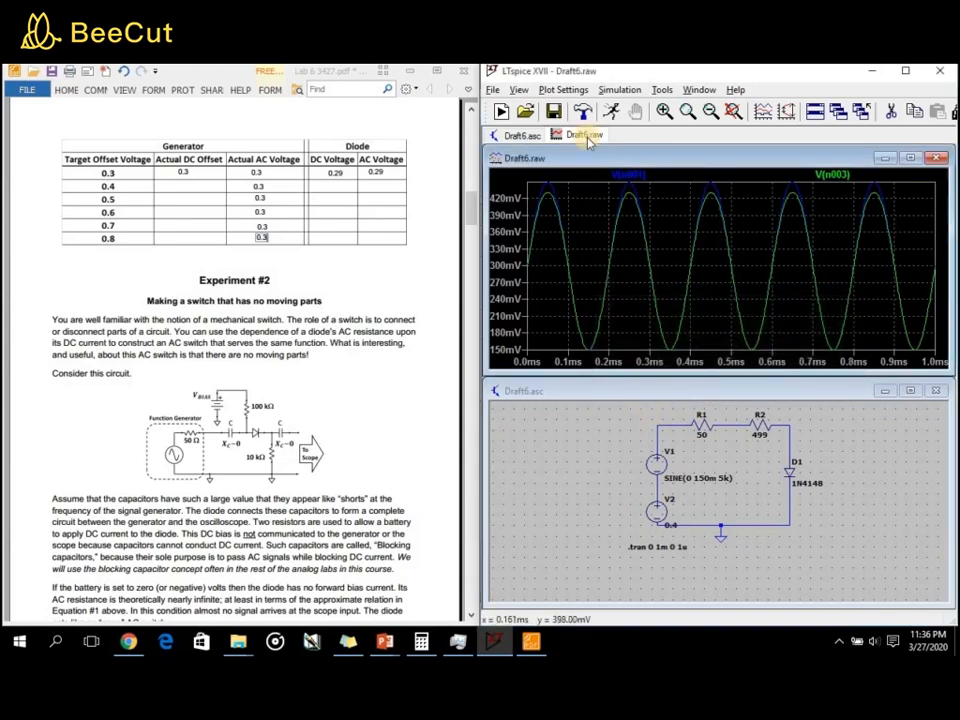
click(617, 90)
click(626, 107)
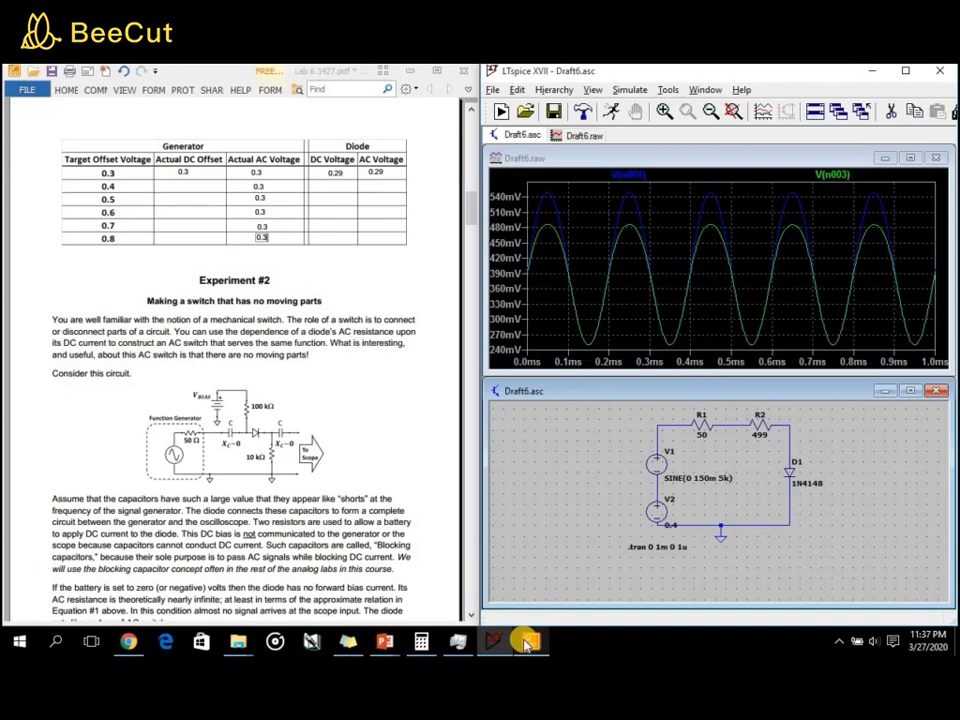
- Compute the diode's peak-to-peak voltage in Calculator as 480-250 and record 0.23 as the diode AC voltage in the PDF table's 0.4 row
click(422, 640)
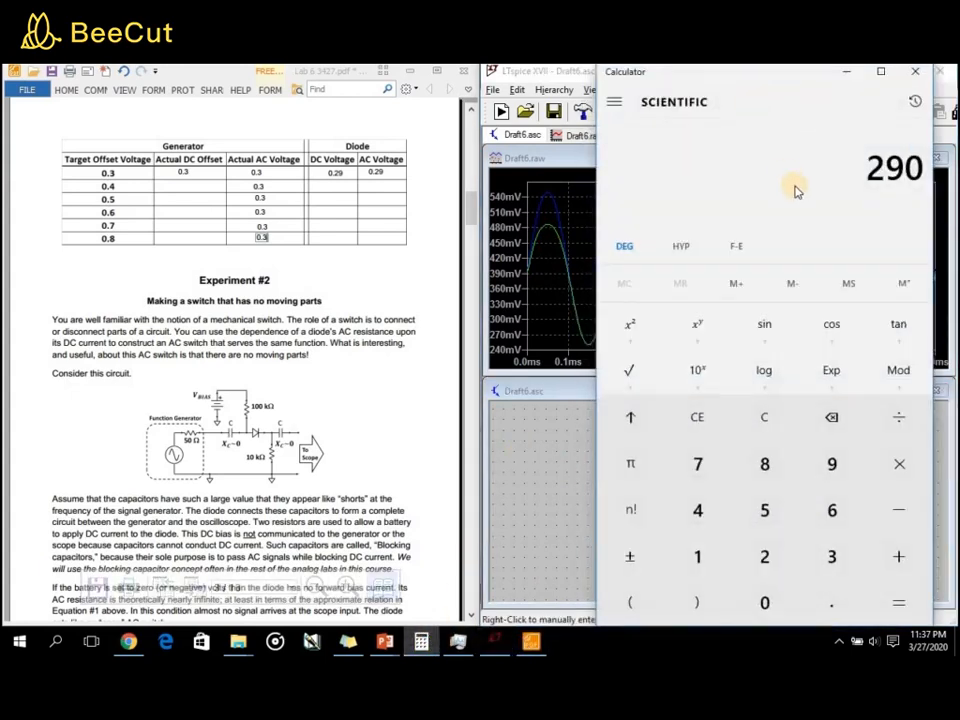
text(480-)
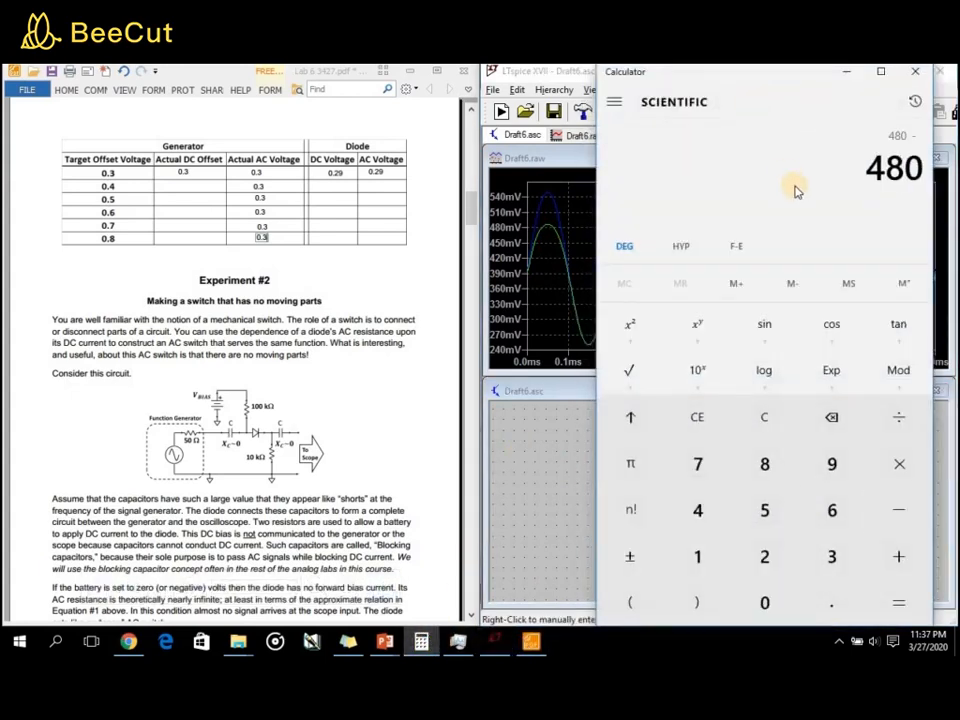
text(250)
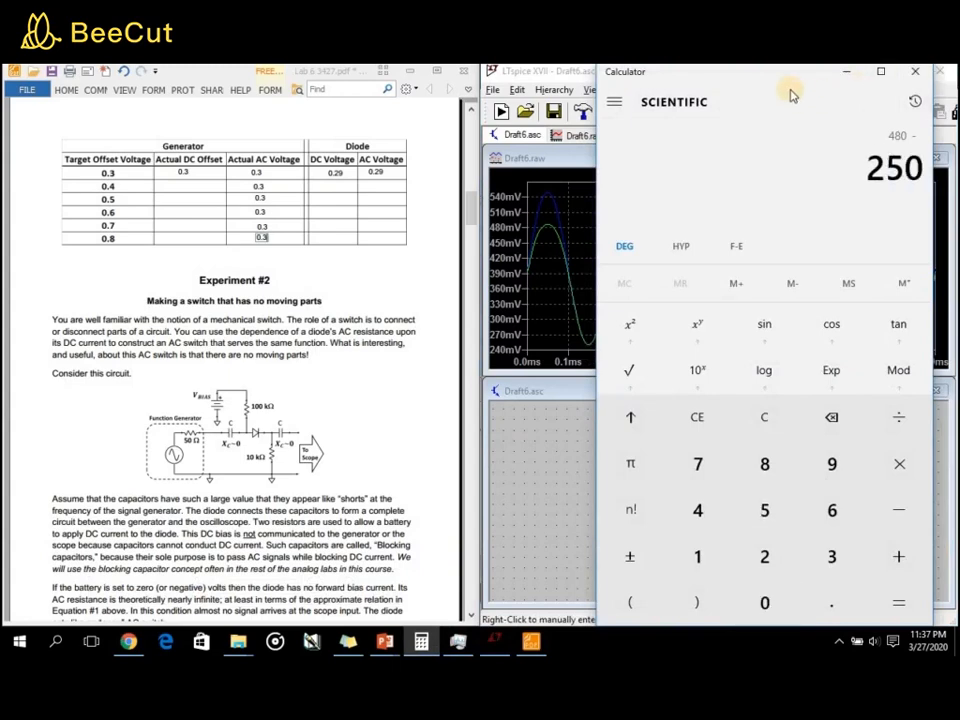
drag(664, 78, 189, 77)
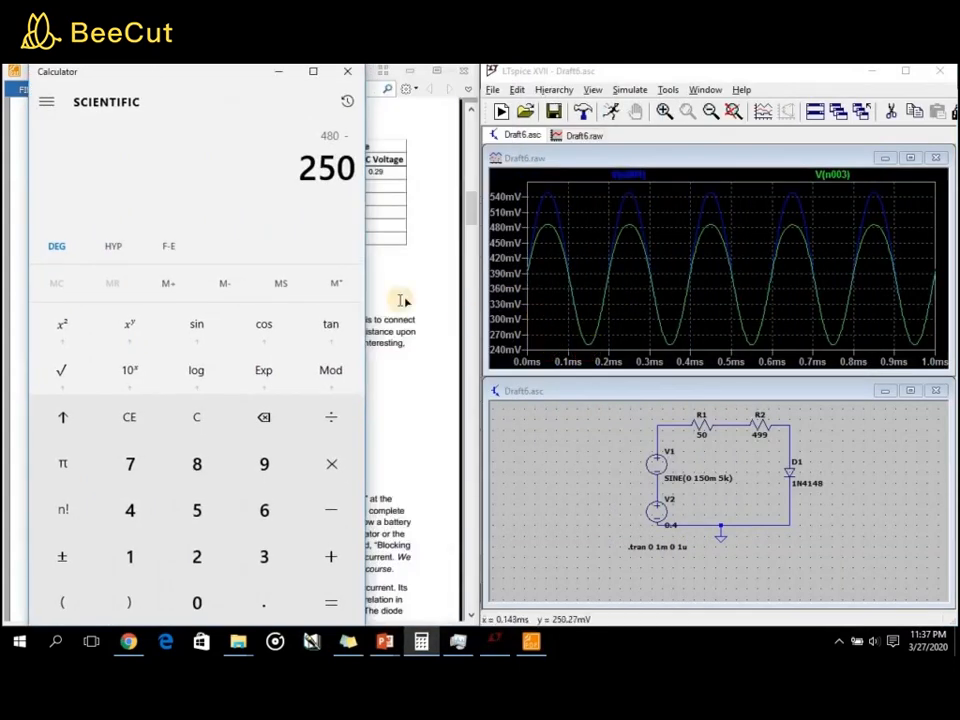
click(334, 603)
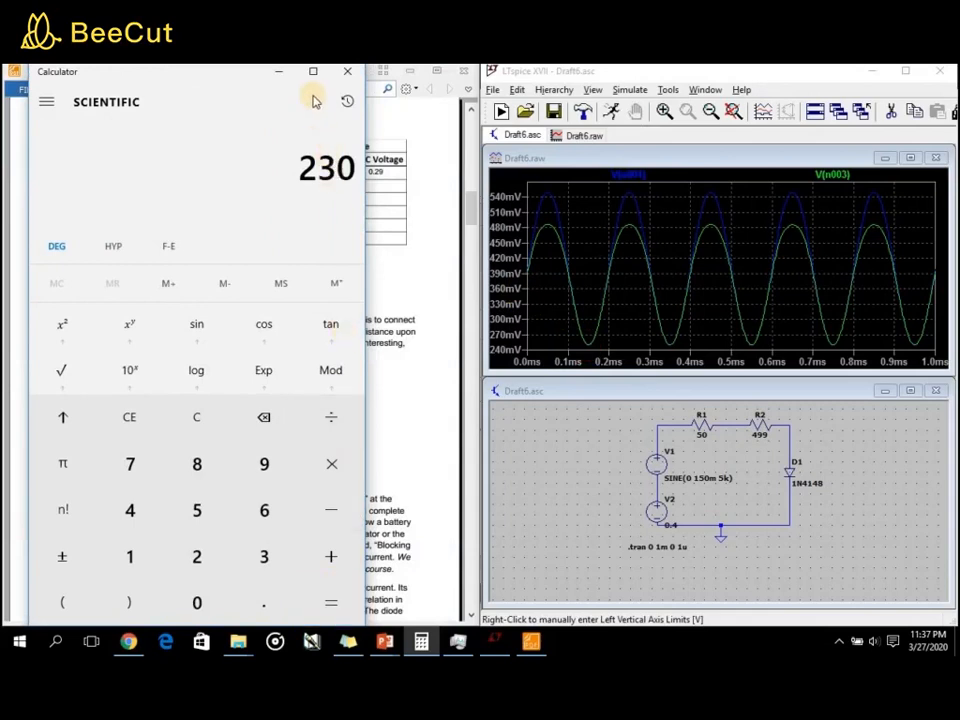
click(280, 72)
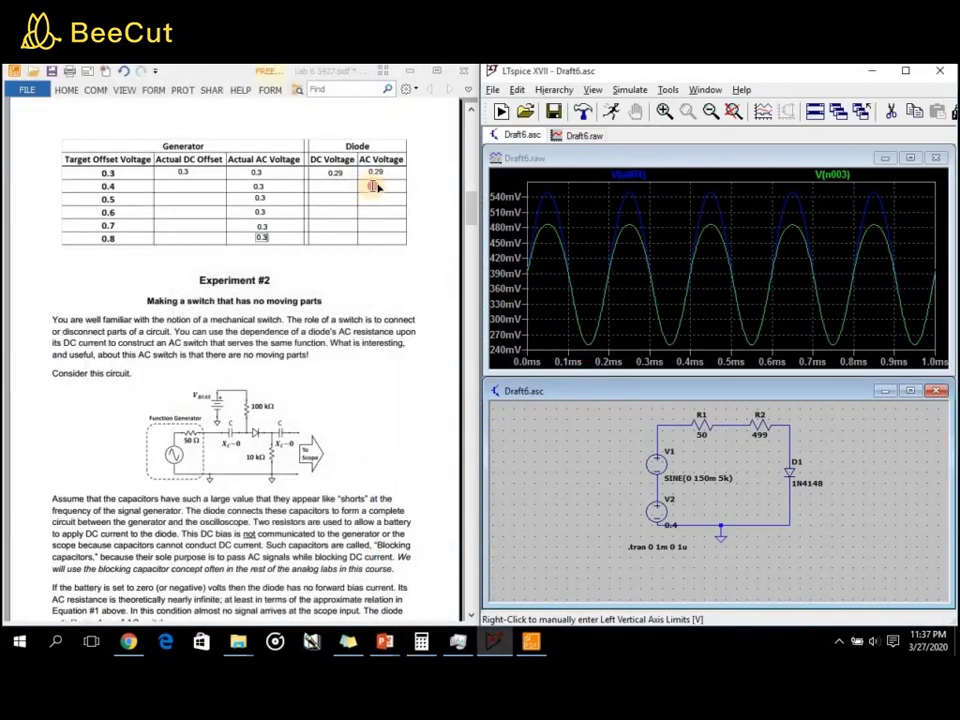
click(374, 187)
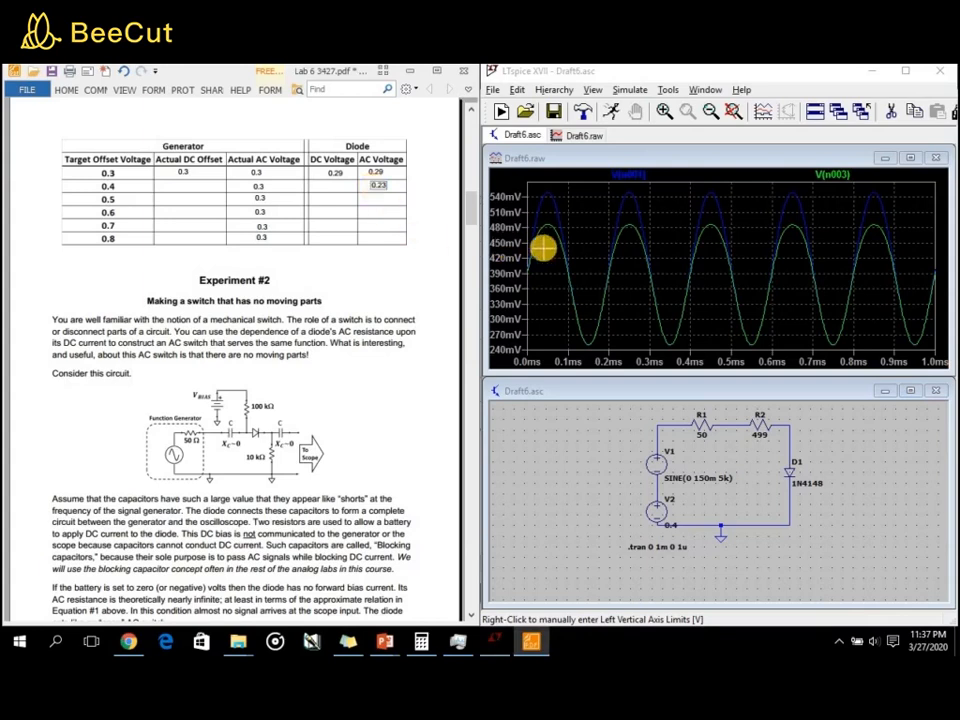
- Average 480 and 250 in Calculator and record 0.365 as the diode DC voltage in the PDF table's 0.4 row
click(458, 641)
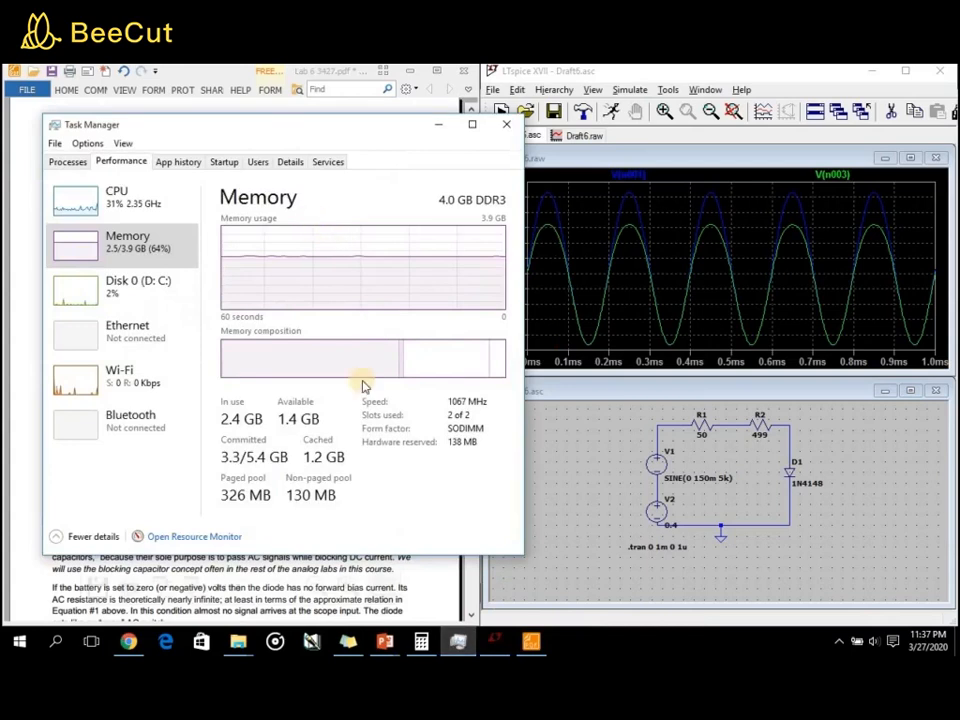
click(502, 127)
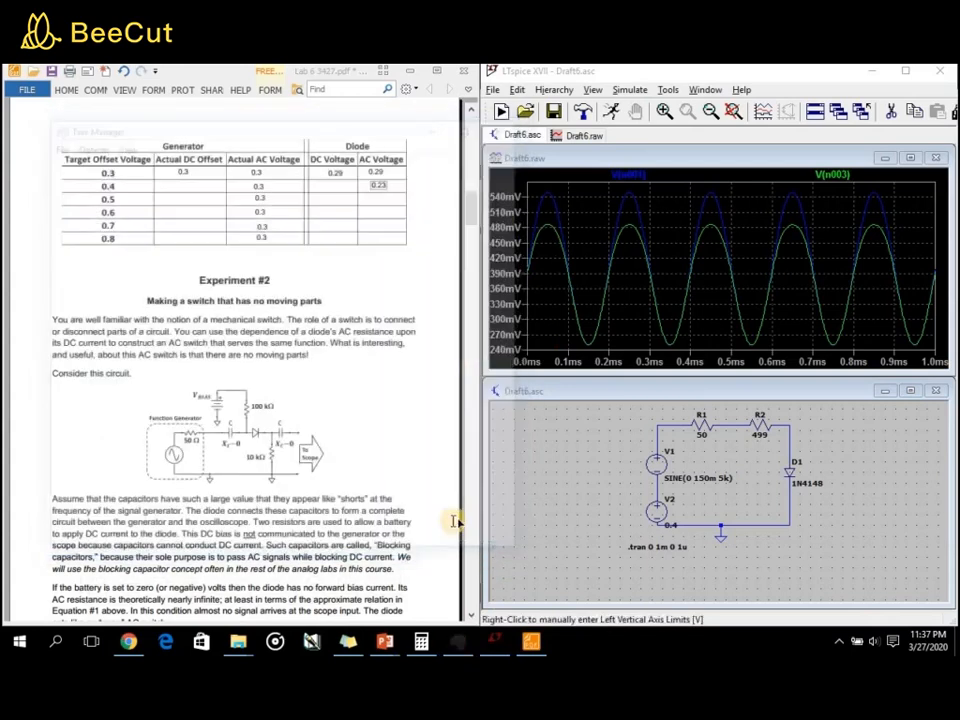
click(421, 641)
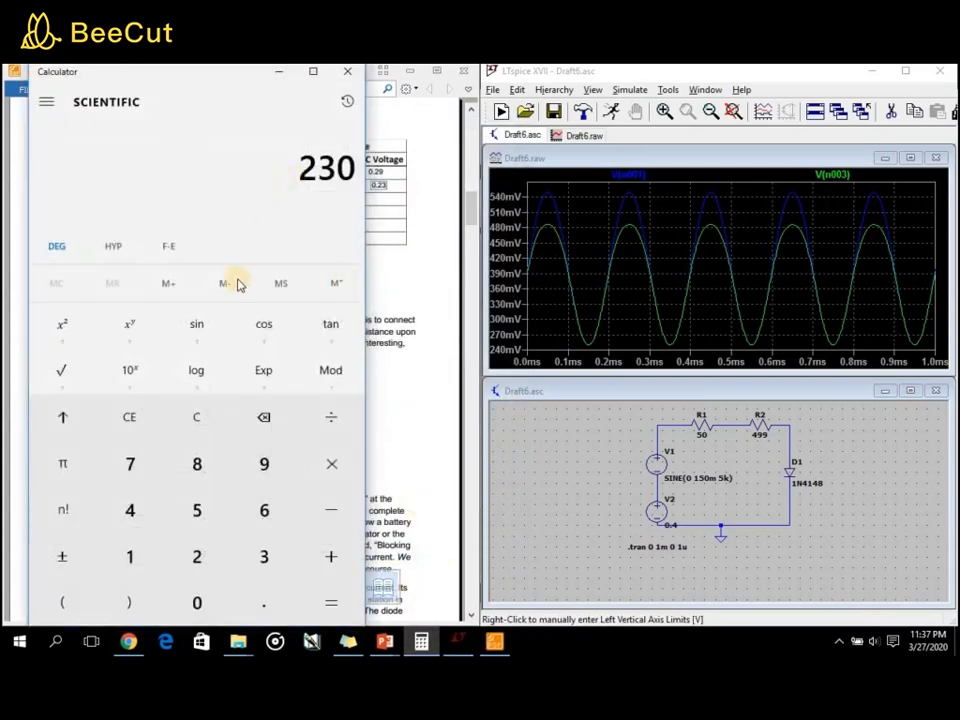
click(199, 419)
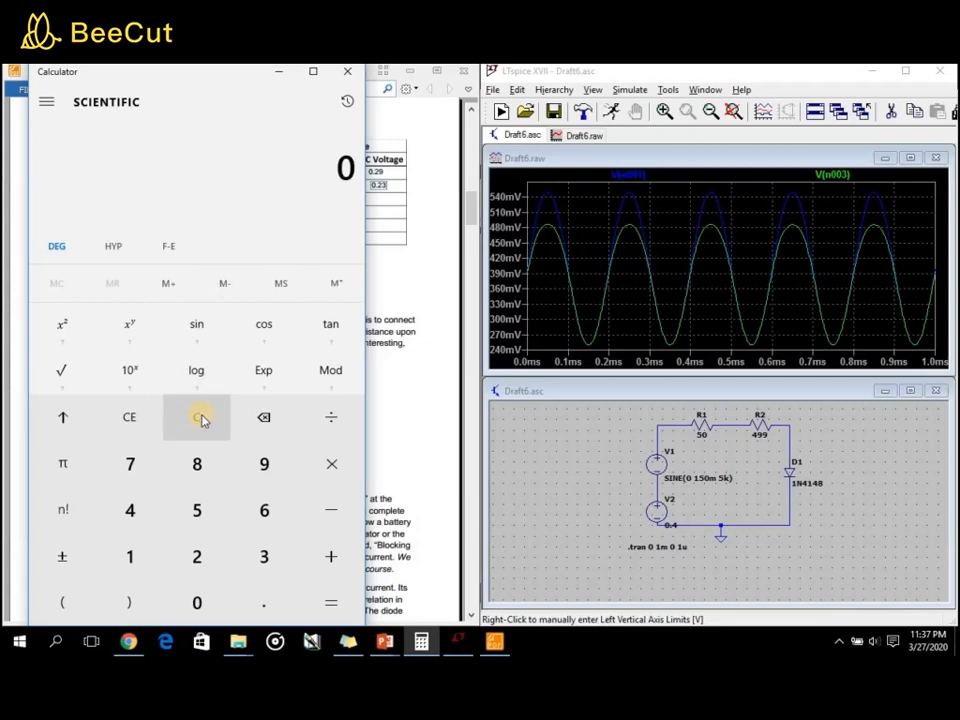
text(480250)
key(Return)
text(/2)
key(Return)
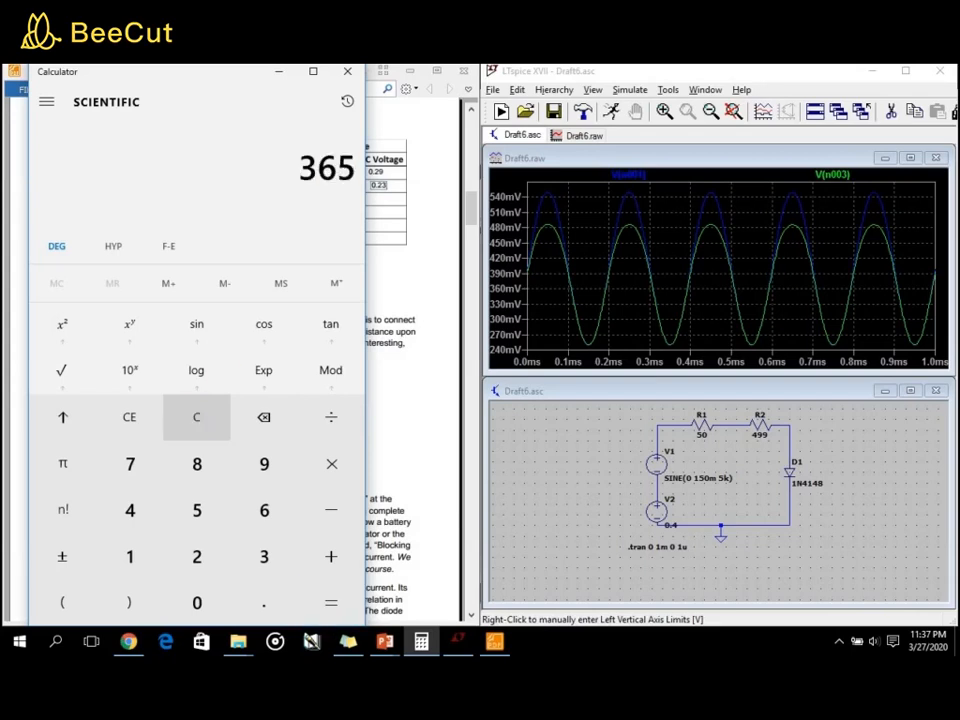
click(279, 71)
click(330, 187)
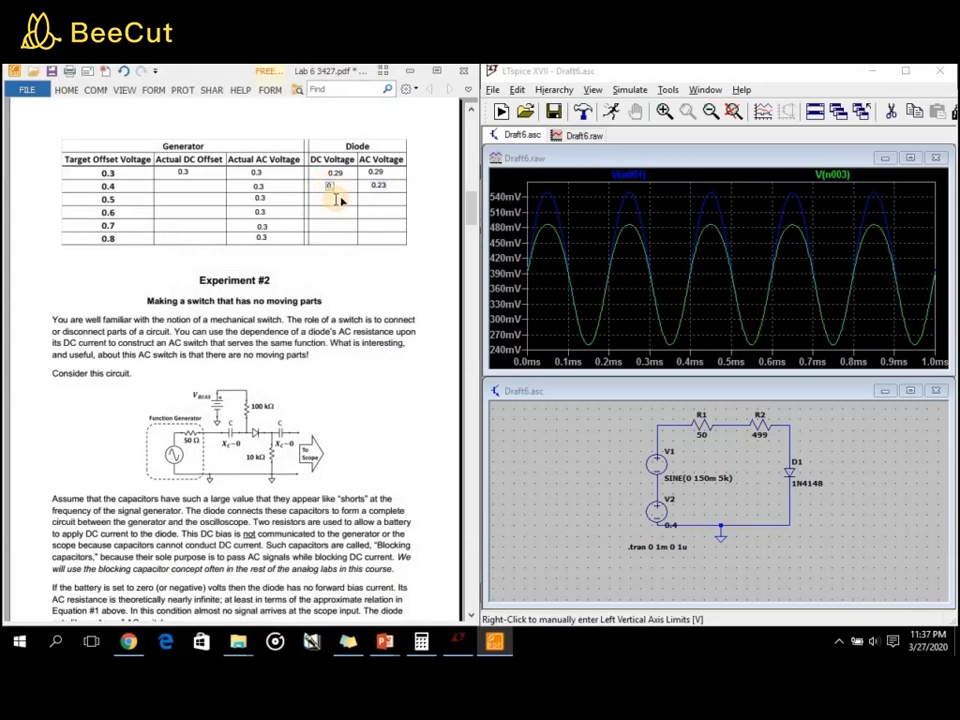
- Switch to LTspice, set V2's DC value to 0.5 V and rerun the simulation
click(568, 396)
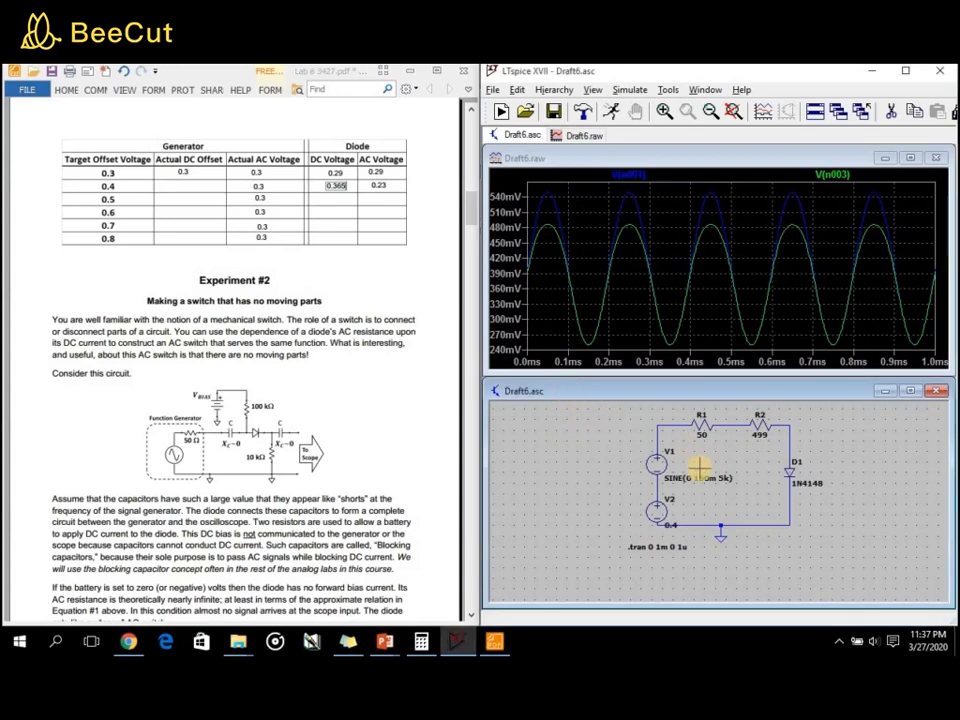
right_click(658, 516)
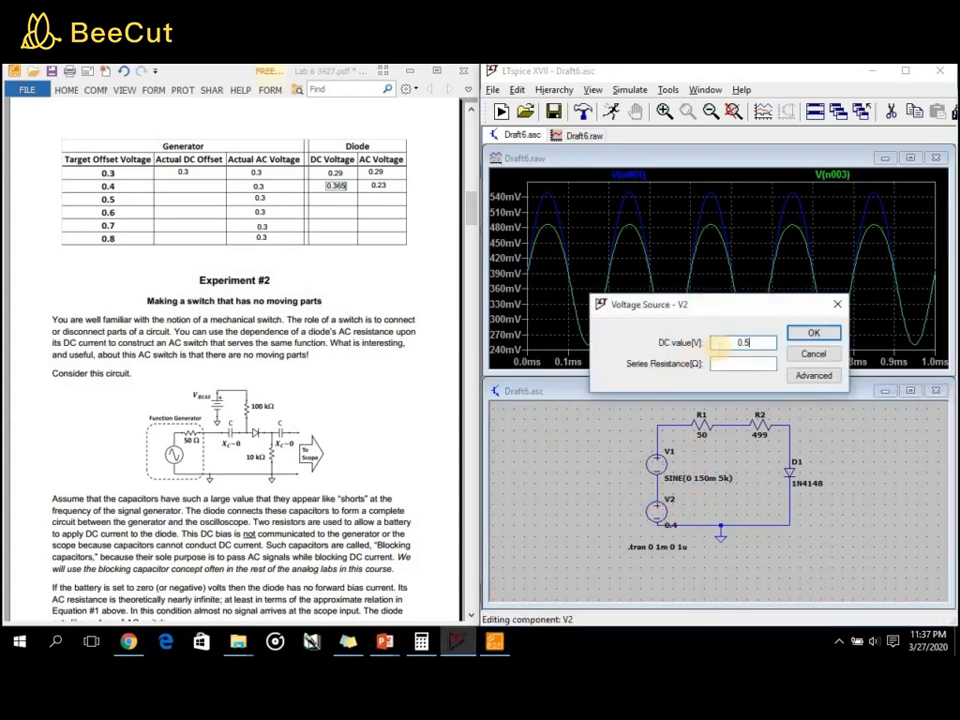
key(Return)
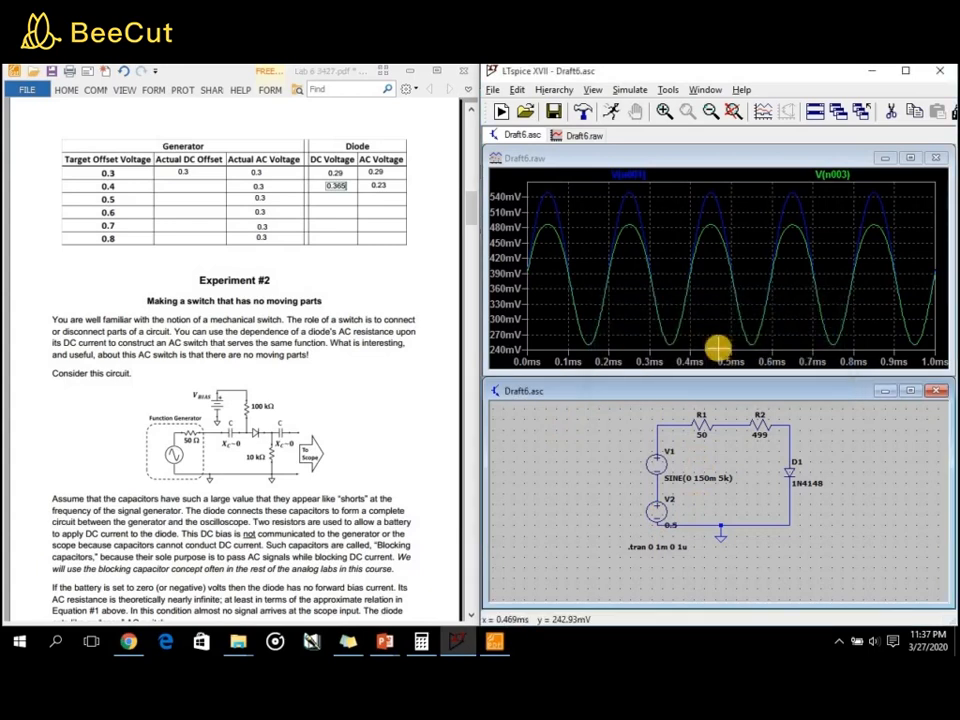
click(618, 113)
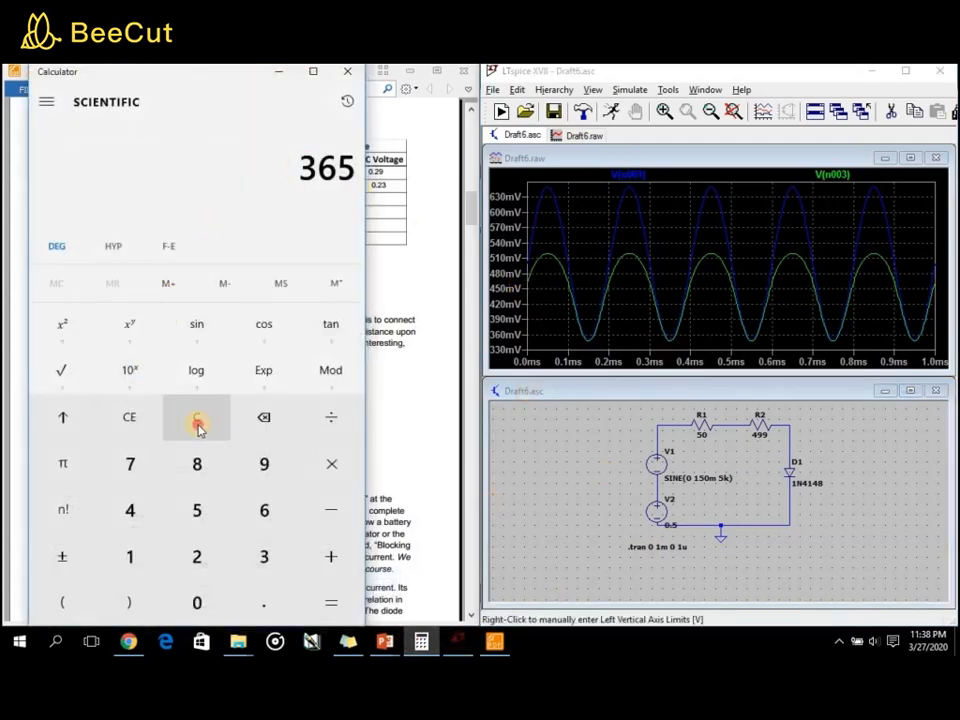
- Compute the diode's peak-to-peak voltage in Calculator as 520-345 and record 0.175 as the diode AC voltage in the PDF table's 0.5 row
click(197, 425)
text(520)
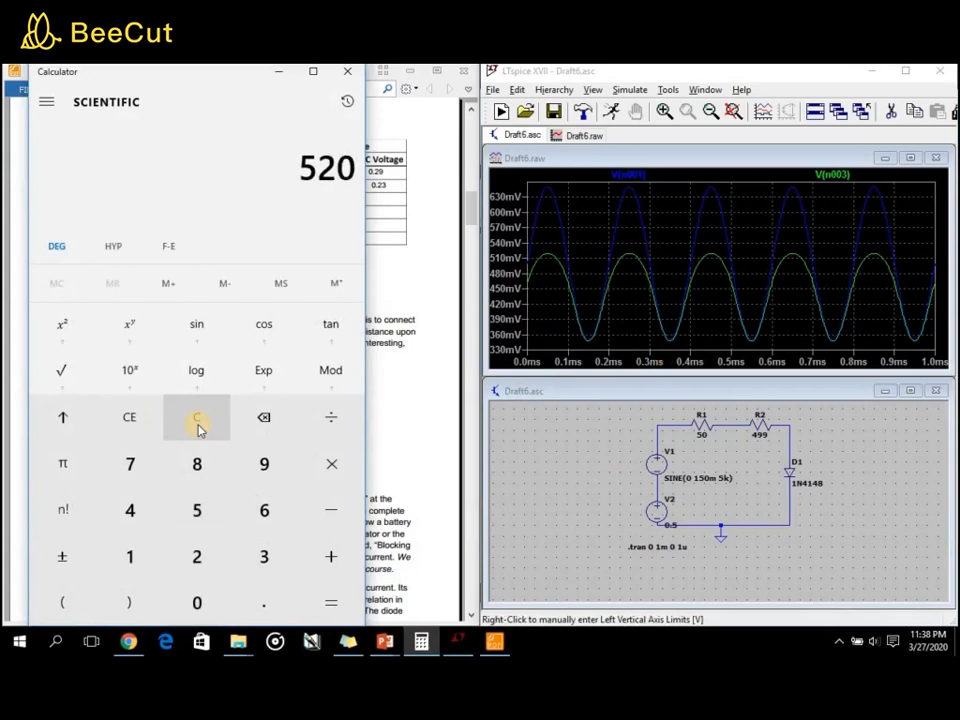
text(345)
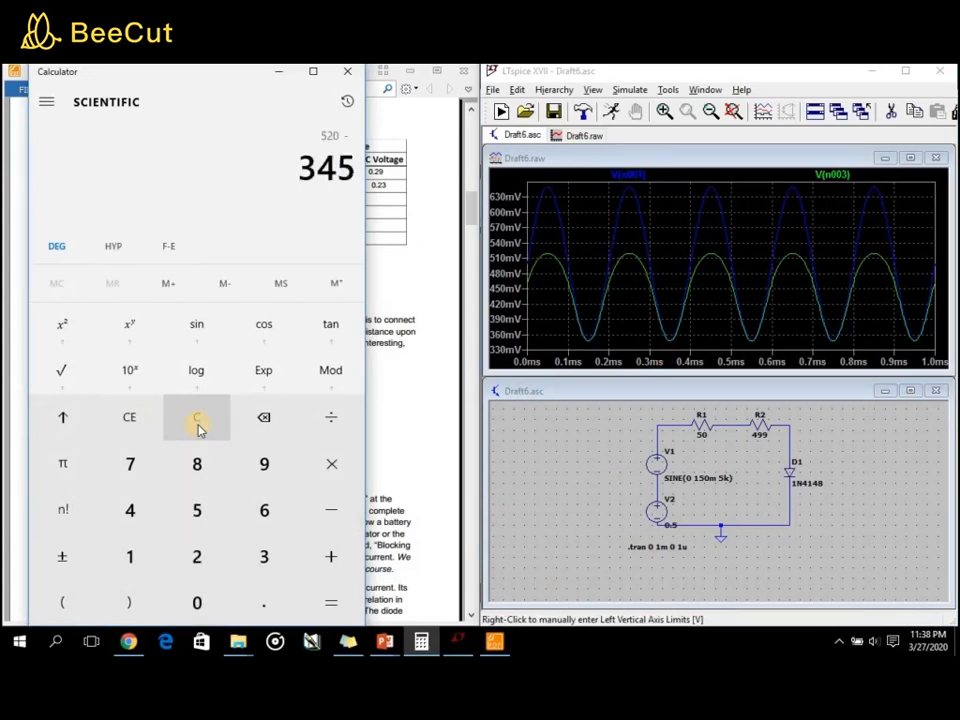
key(Return)
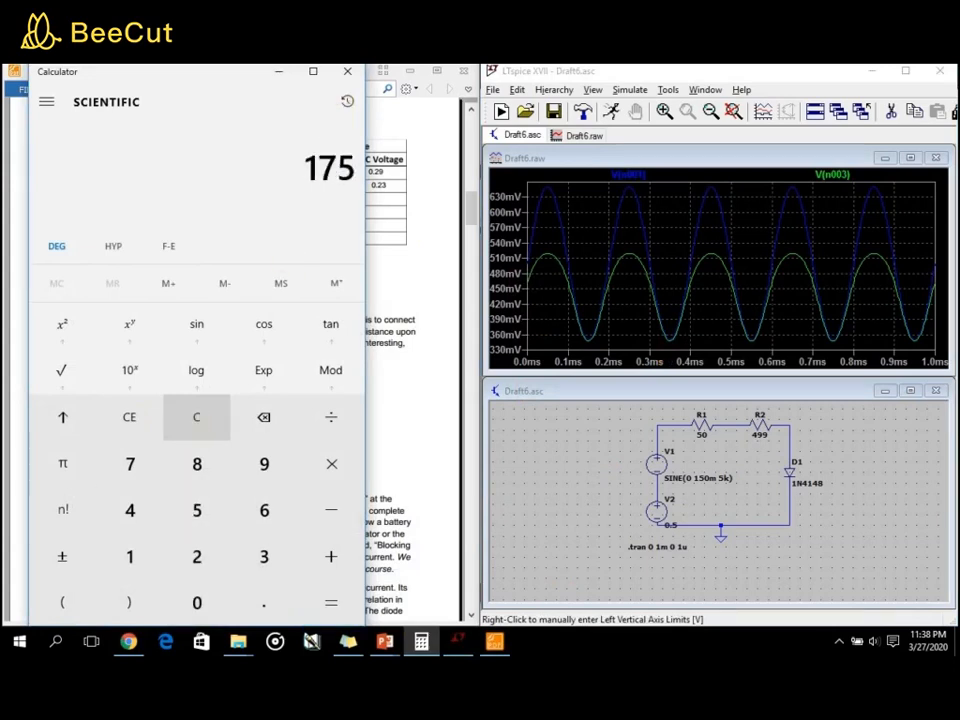
drag(223, 77, 738, 99)
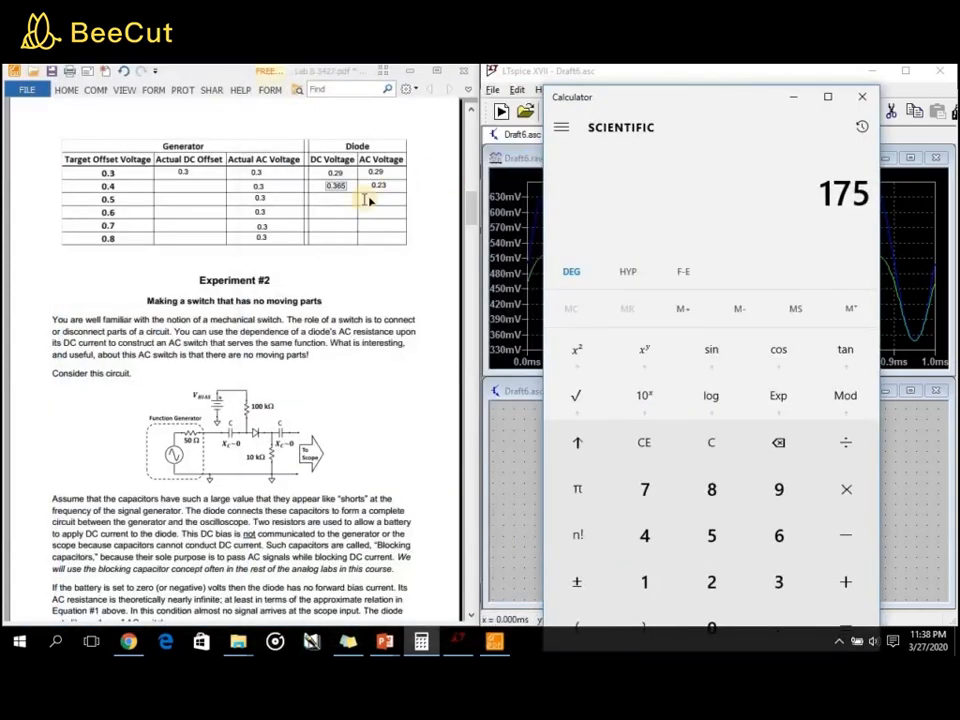
click(370, 199)
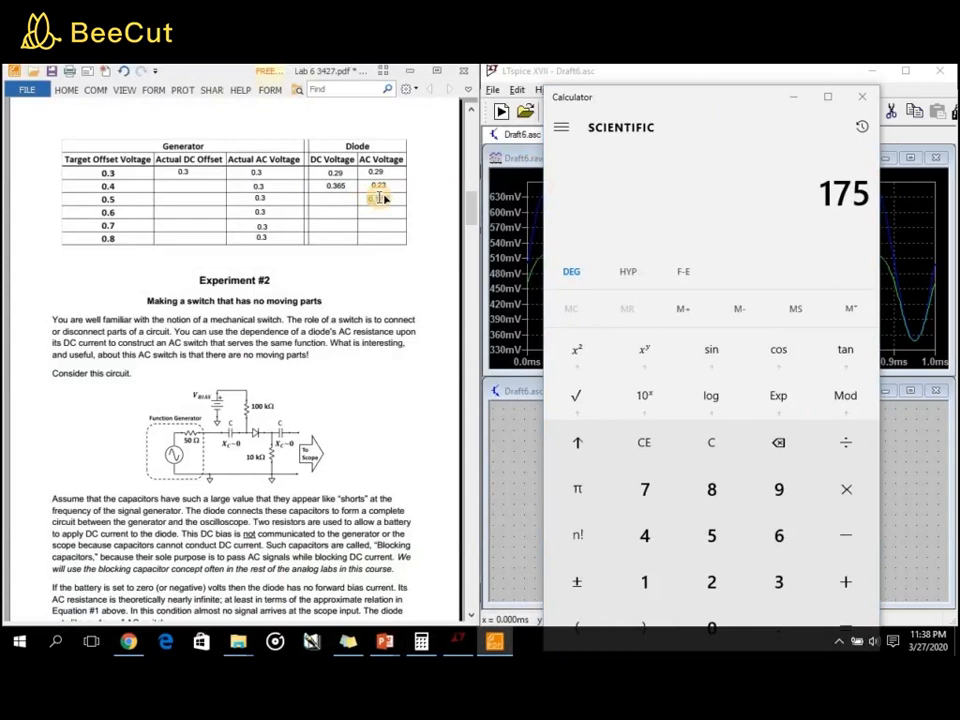
- Clear Calculator, move it off the waveform plot and begin a sum with the diode's 520 mV peak
click(714, 445)
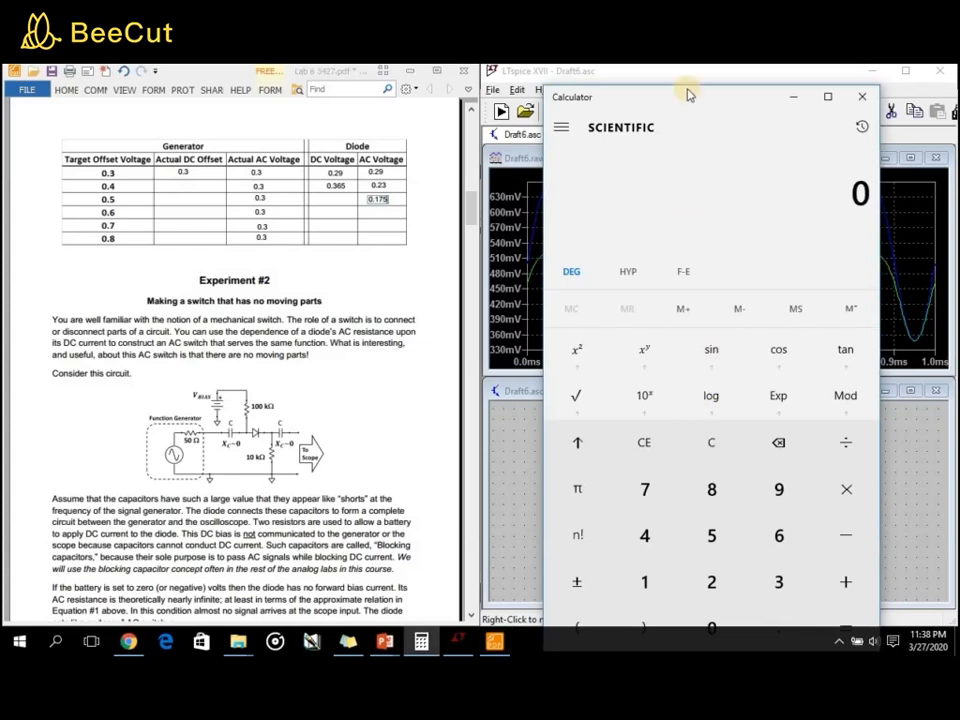
drag(681, 96, 212, 105)
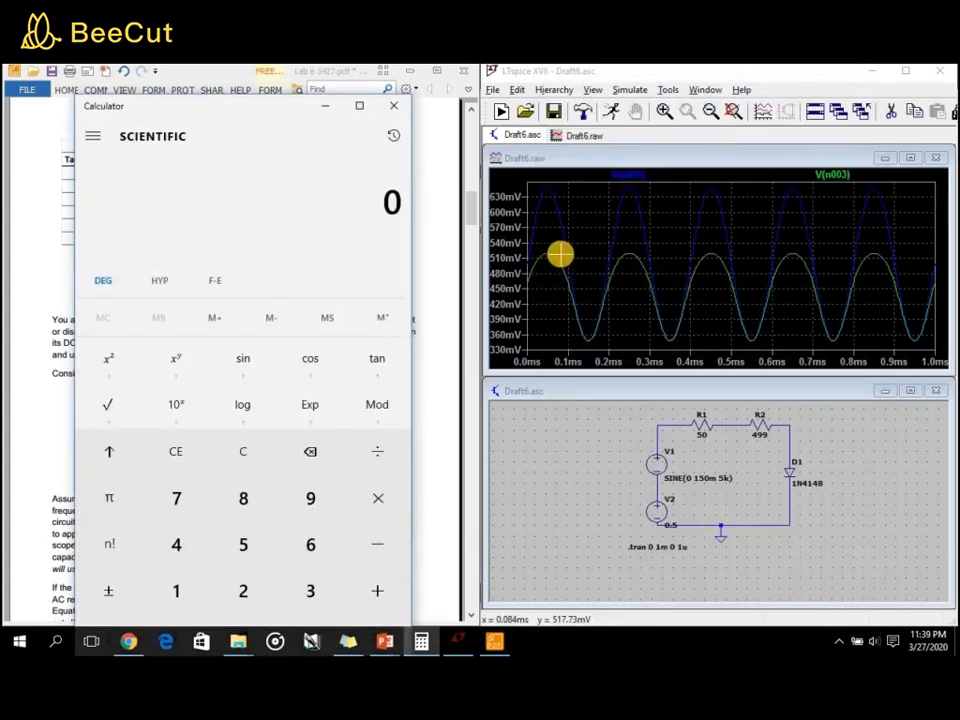
click(243, 540)
click(245, 600)
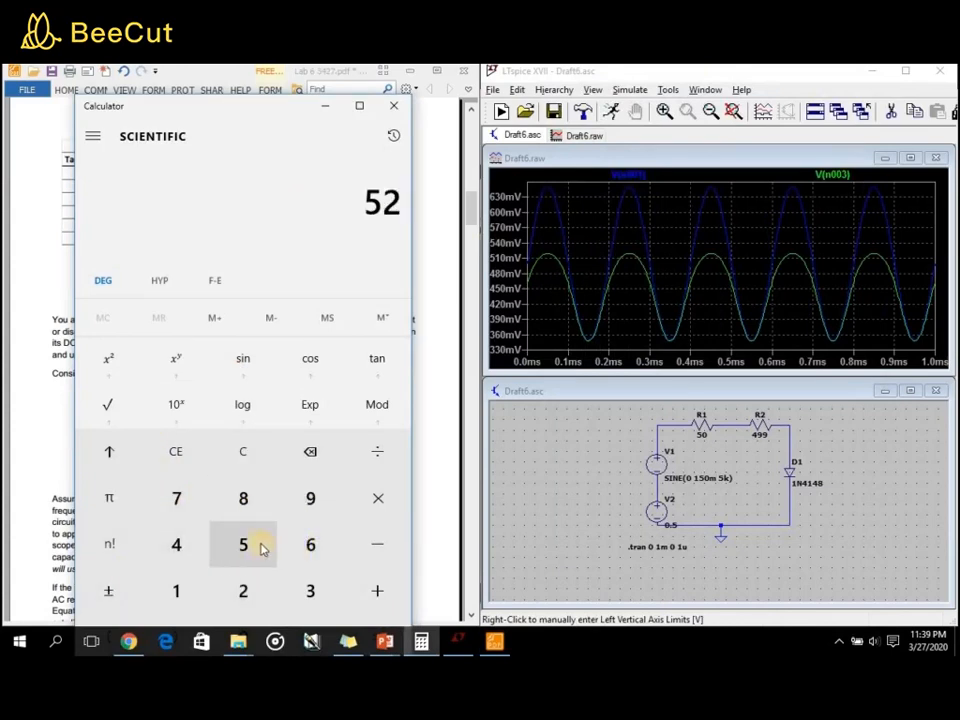
double_click(261, 100)
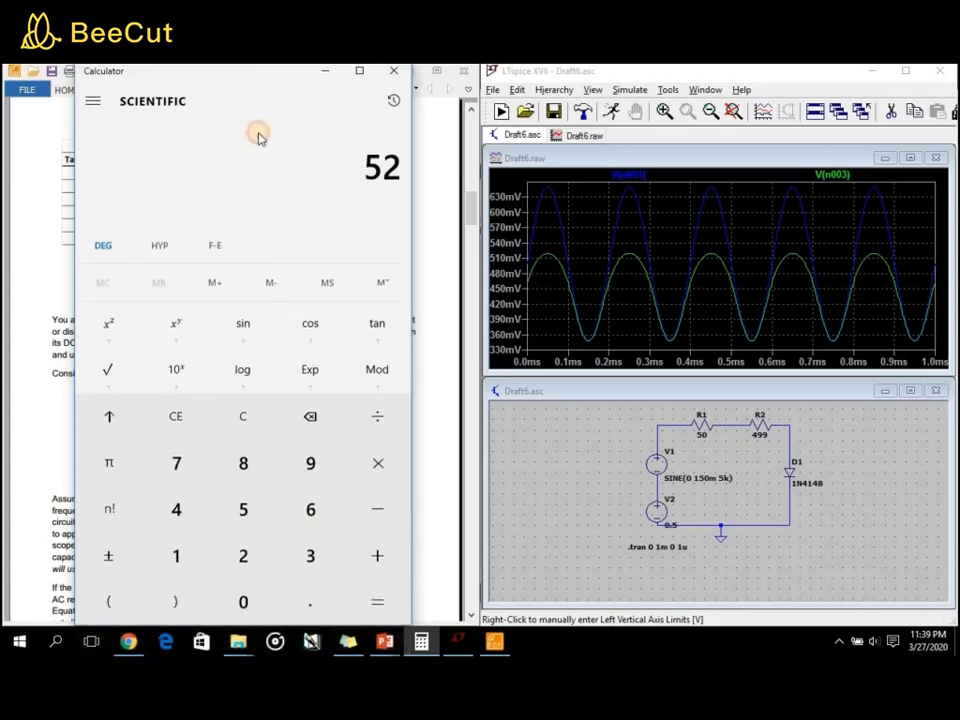
click(245, 598)
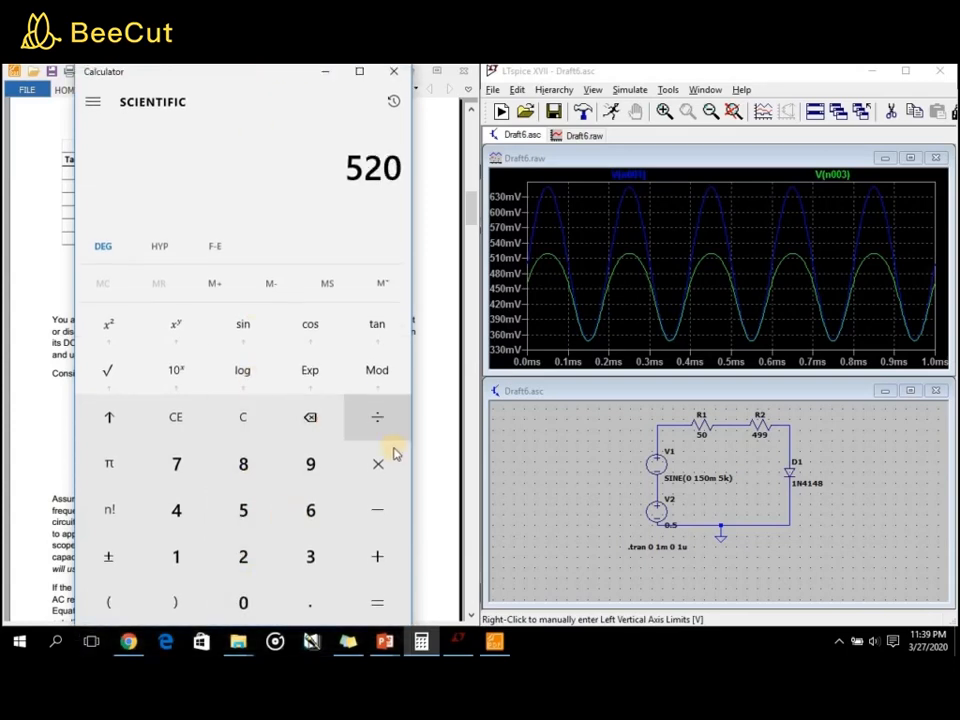
click(367, 545)
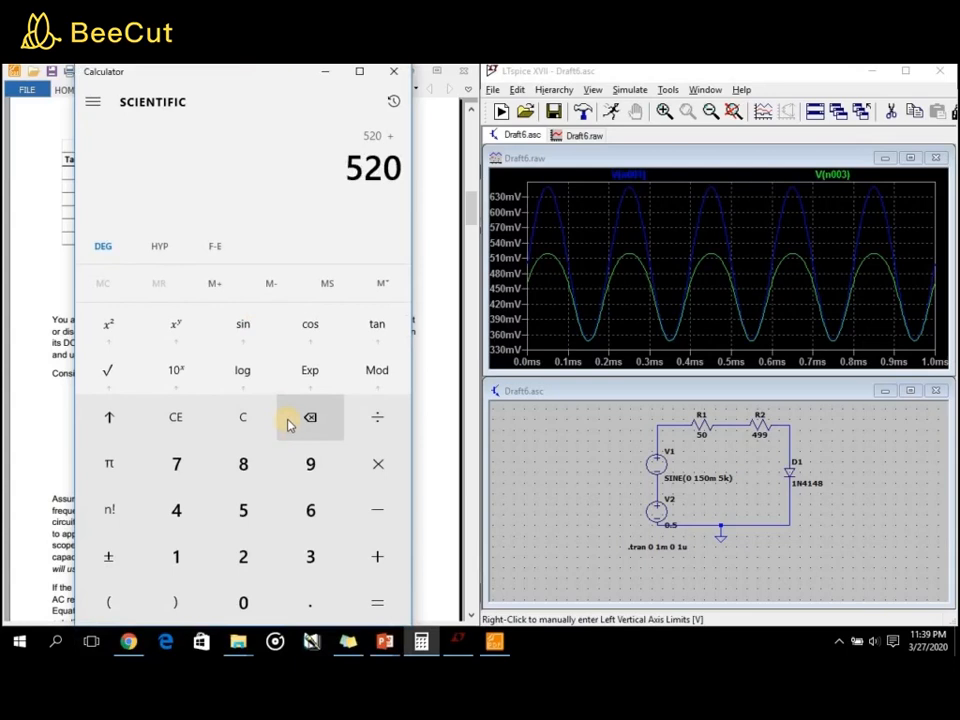
click(176, 555)
click(178, 467)
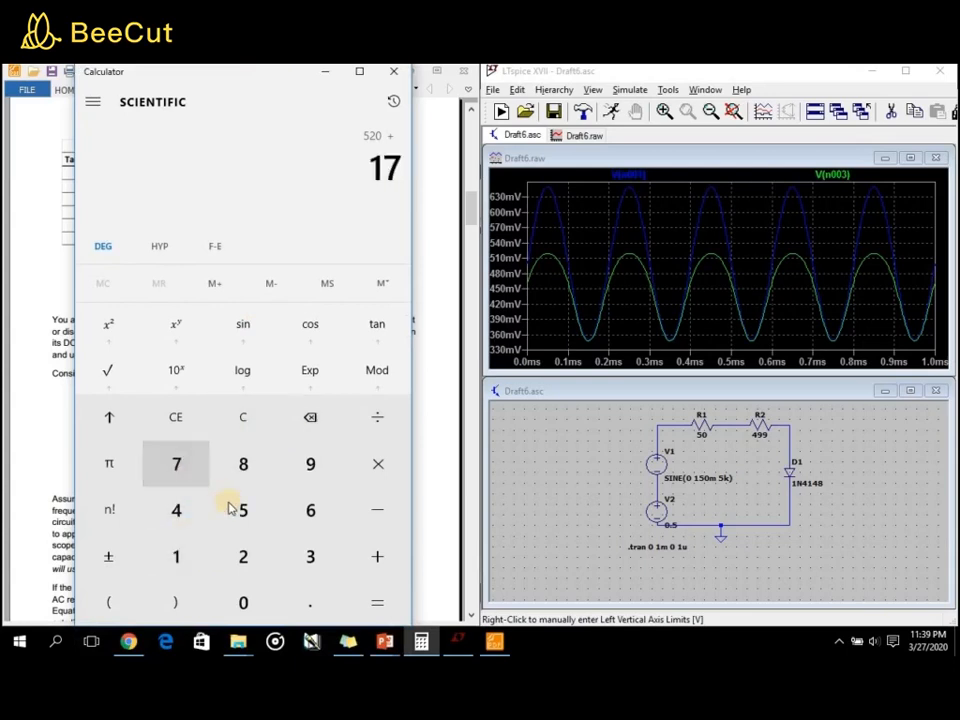
click(232, 509)
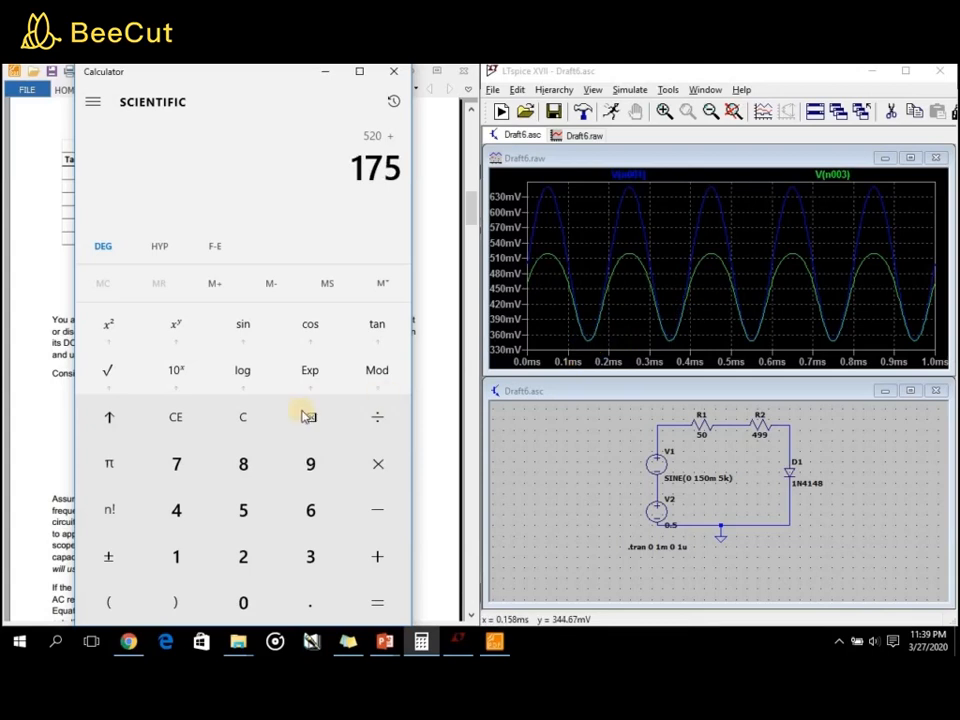
click(189, 420)
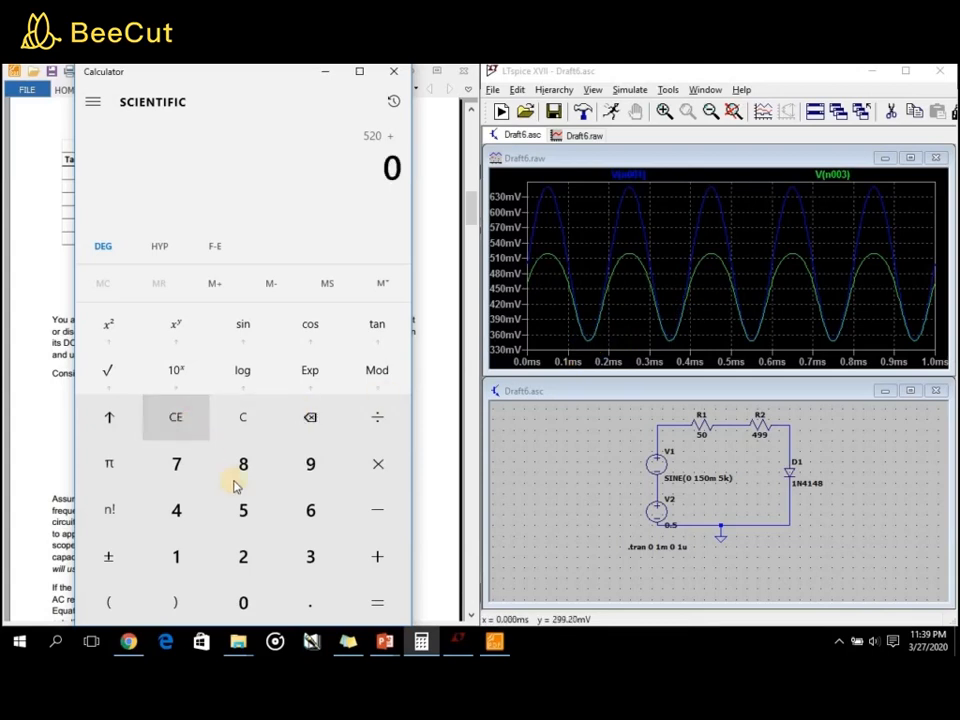
- Add 350 to the sum, divide by 2 and record 0.435 as the diode DC voltage in the PDF table's 0.5 row
click(298, 555)
click(245, 515)
click(247, 601)
click(384, 596)
click(377, 417)
click(248, 556)
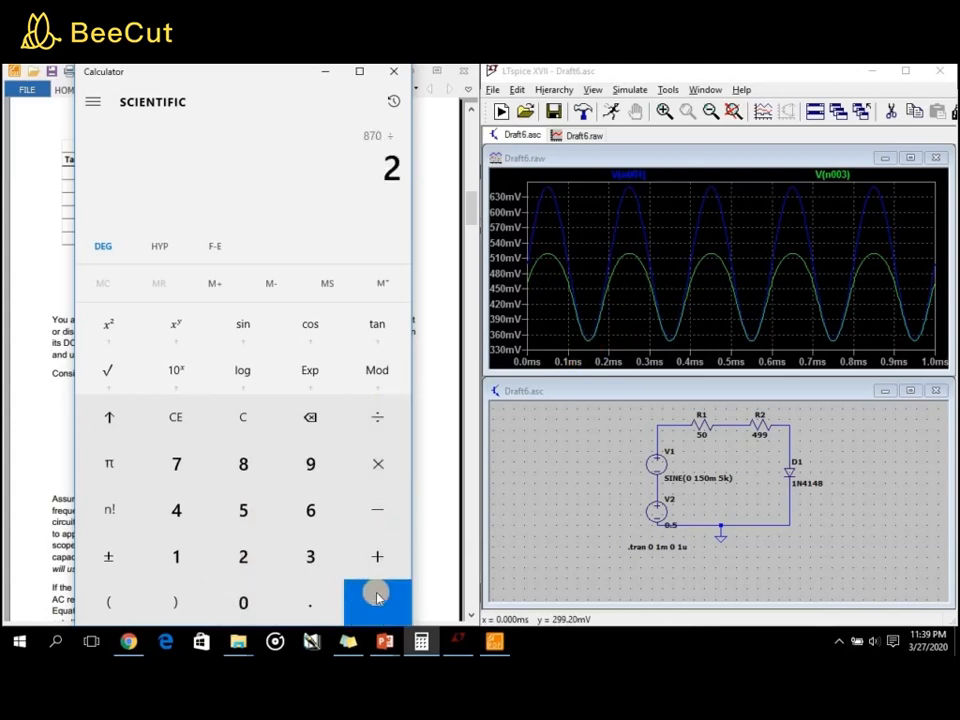
click(376, 595)
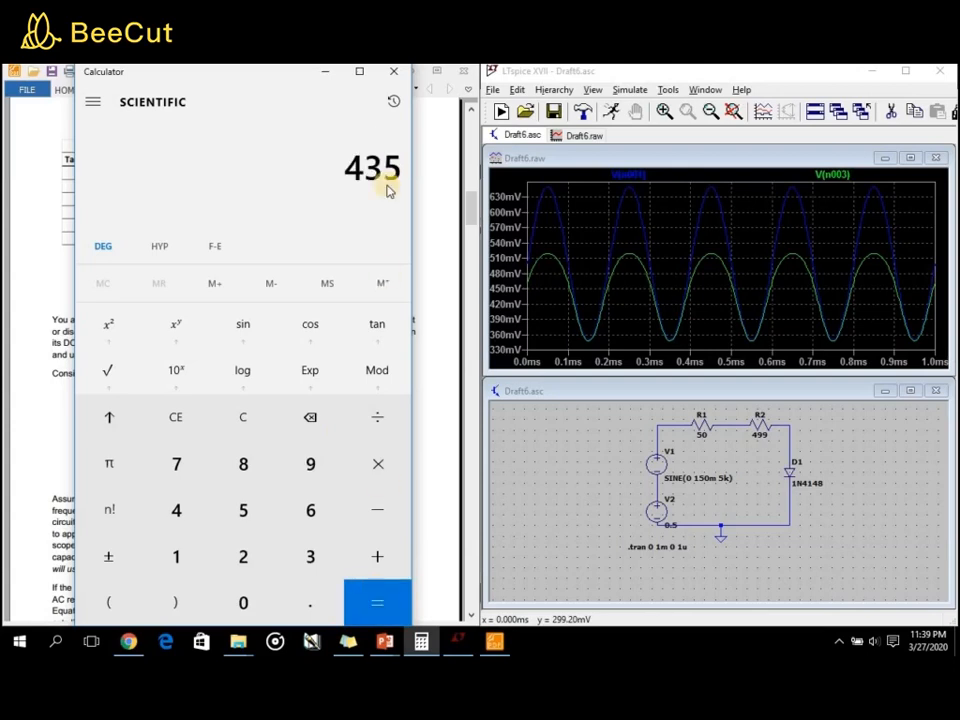
click(325, 71)
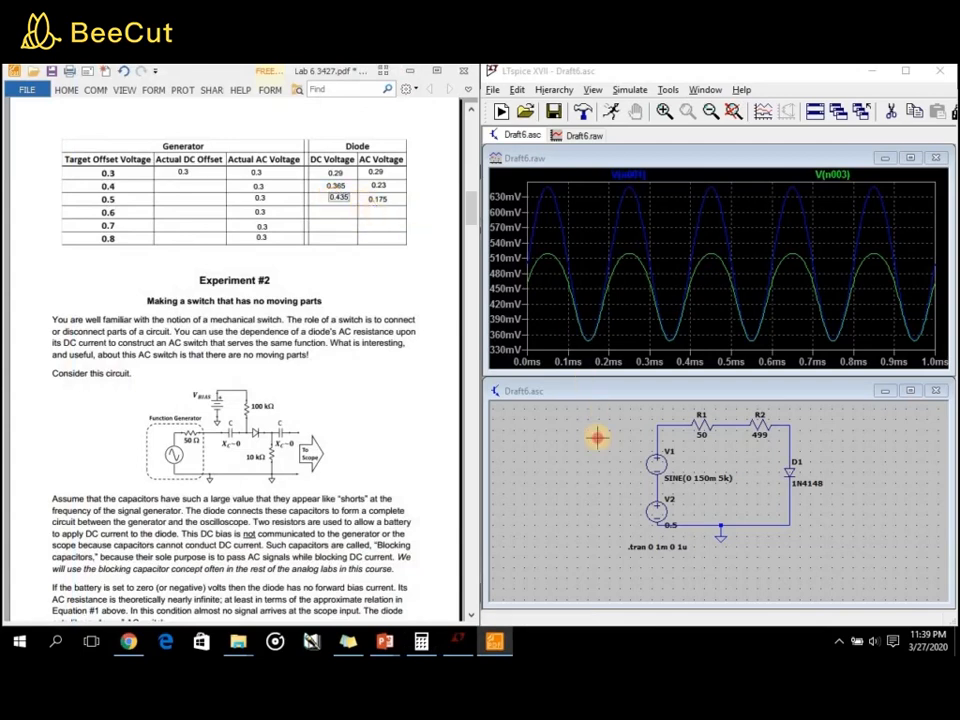
- Set V2's DC value to 0.6 V in LTspice and rerun the simulation
right_click(650, 508)
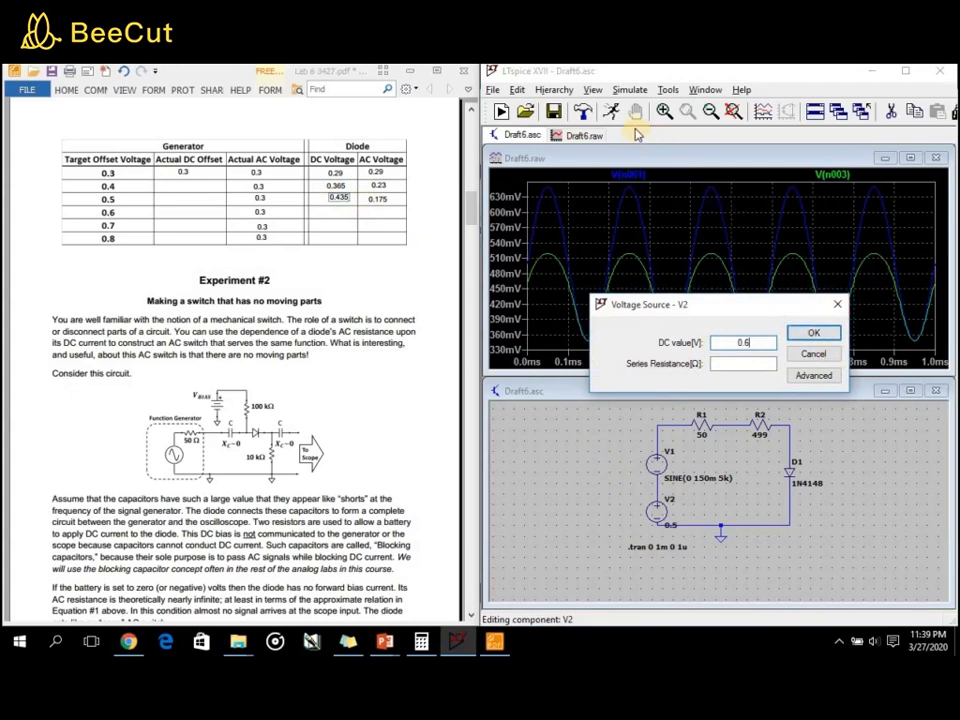
click(812, 332)
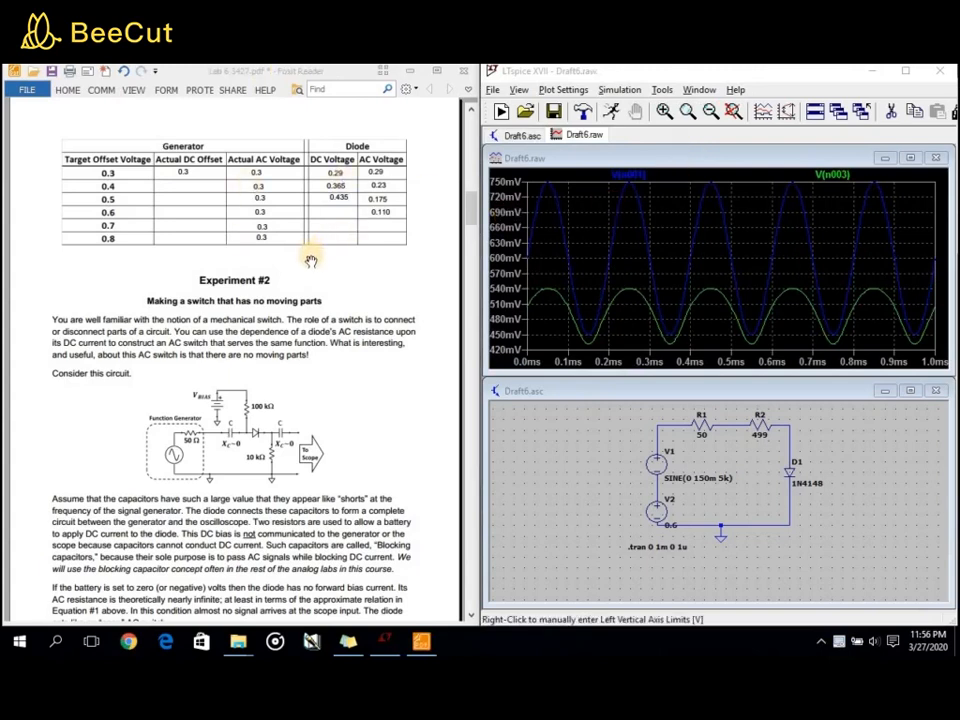
- Save the Experiment #1 schematic as Lab6-1 in the LTspiceXVII documents folder
scroll(311, 260, down, 3)
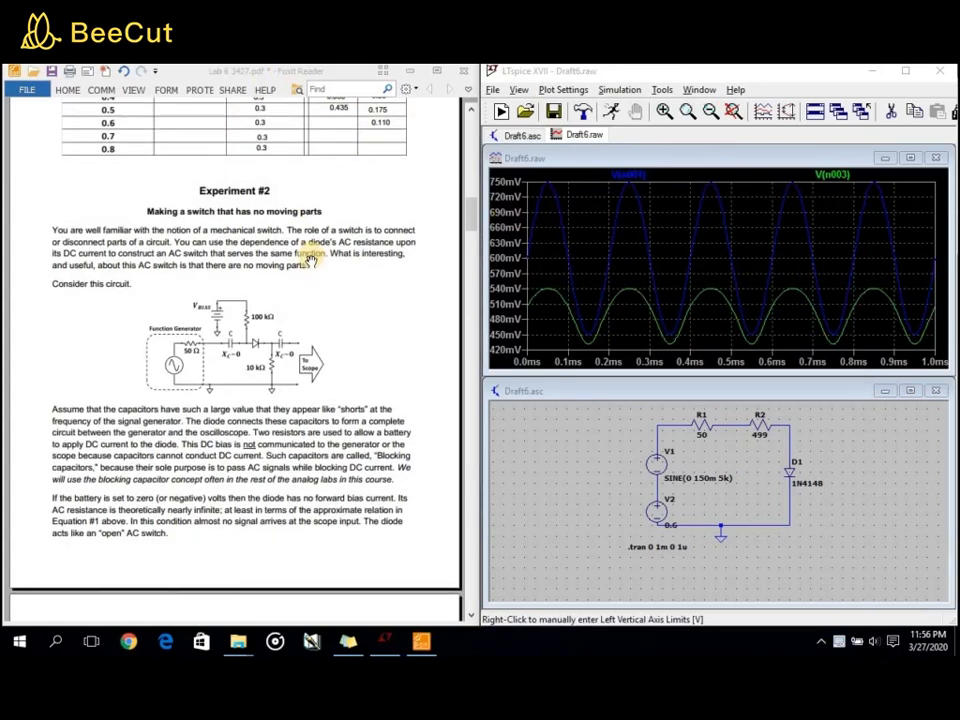
scroll(311, 258, down, 2)
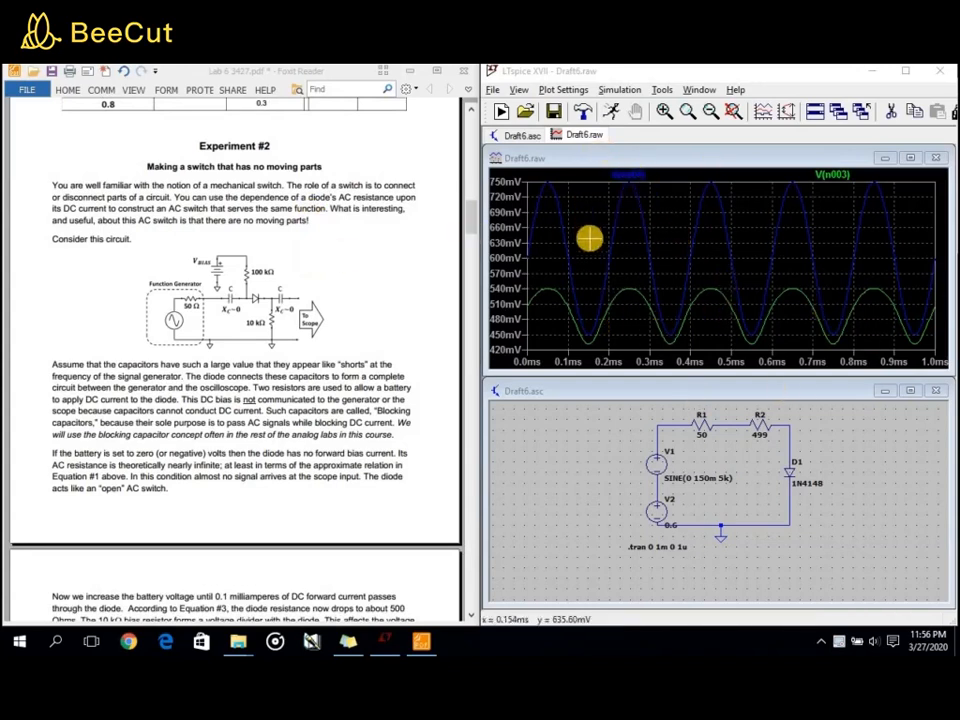
click(494, 90)
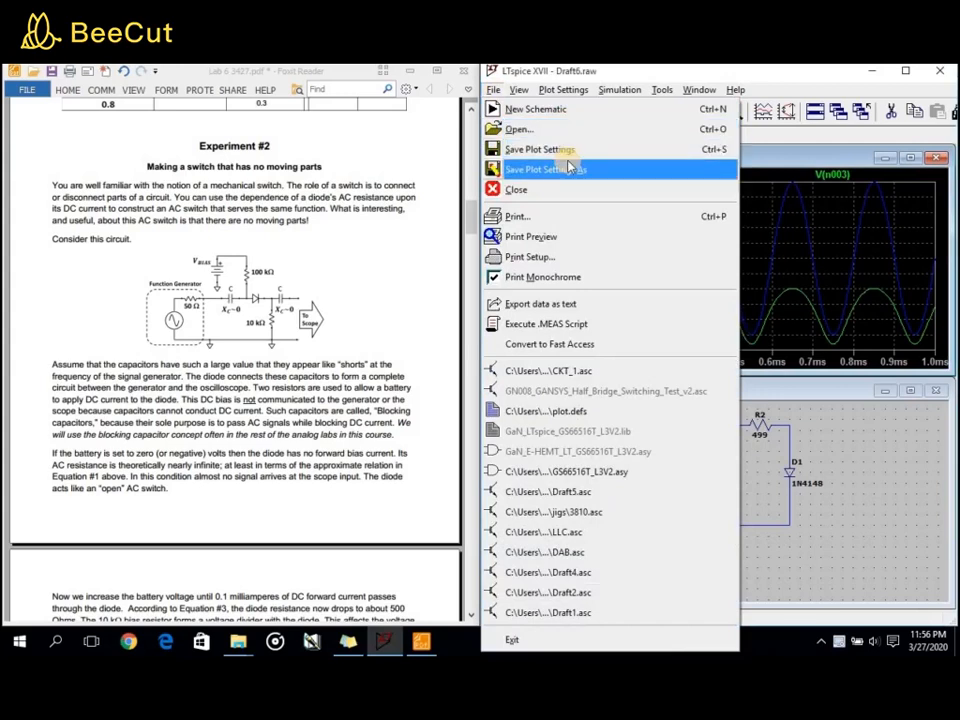
click(534, 75)
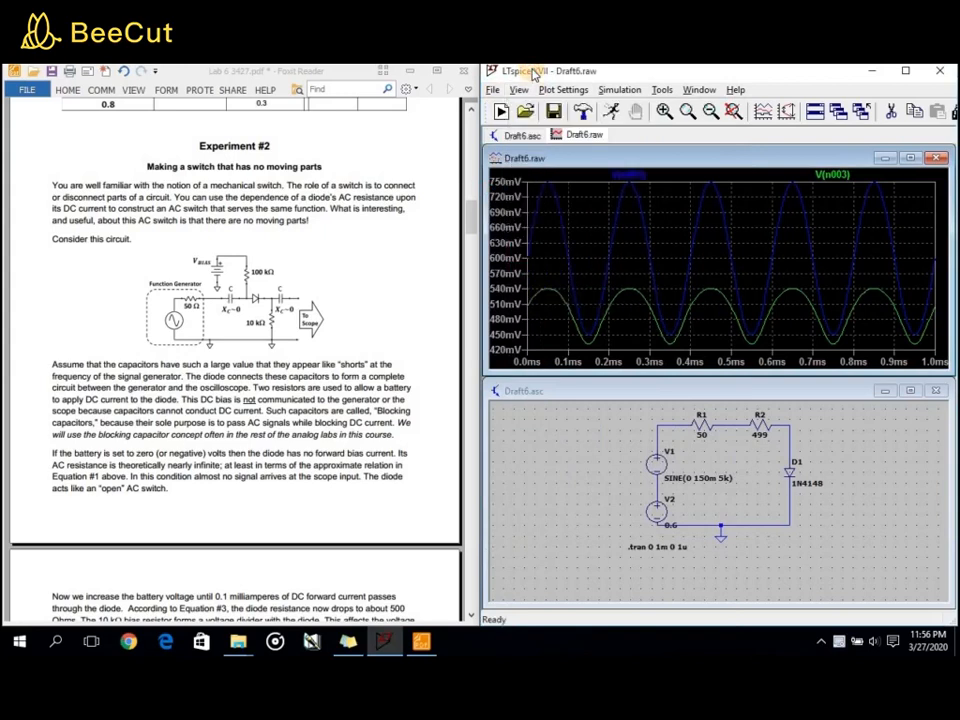
click(530, 137)
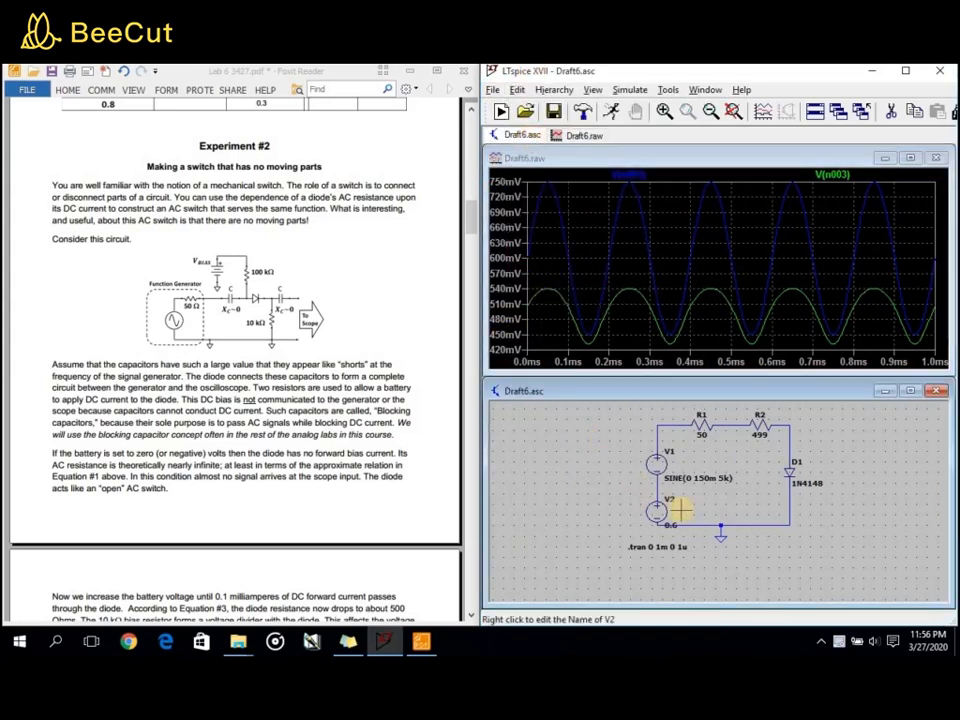
click(492, 89)
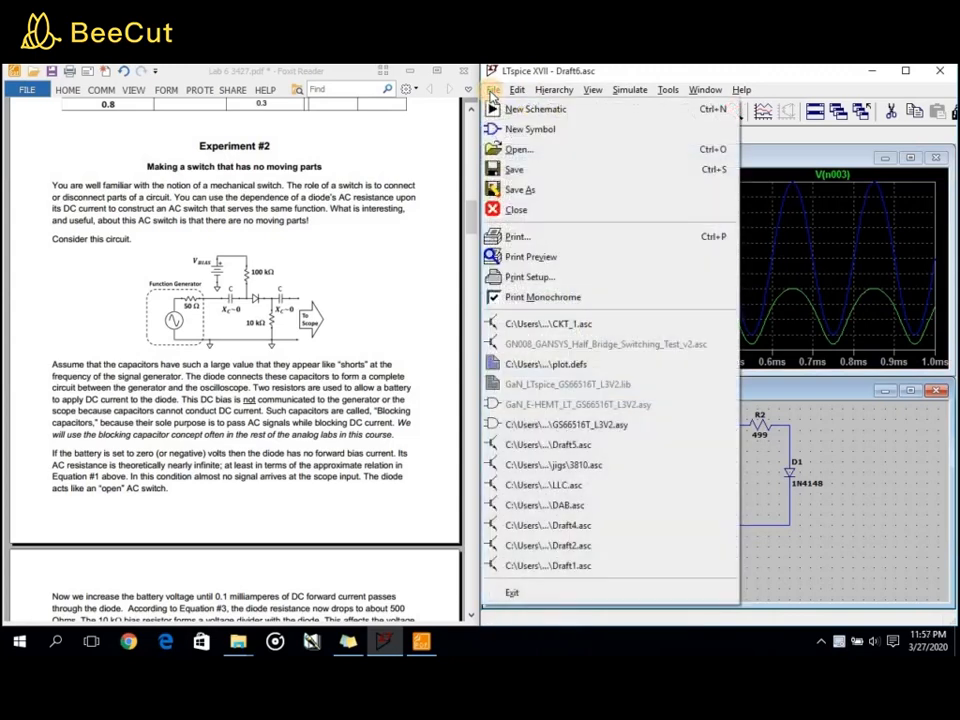
click(529, 189)
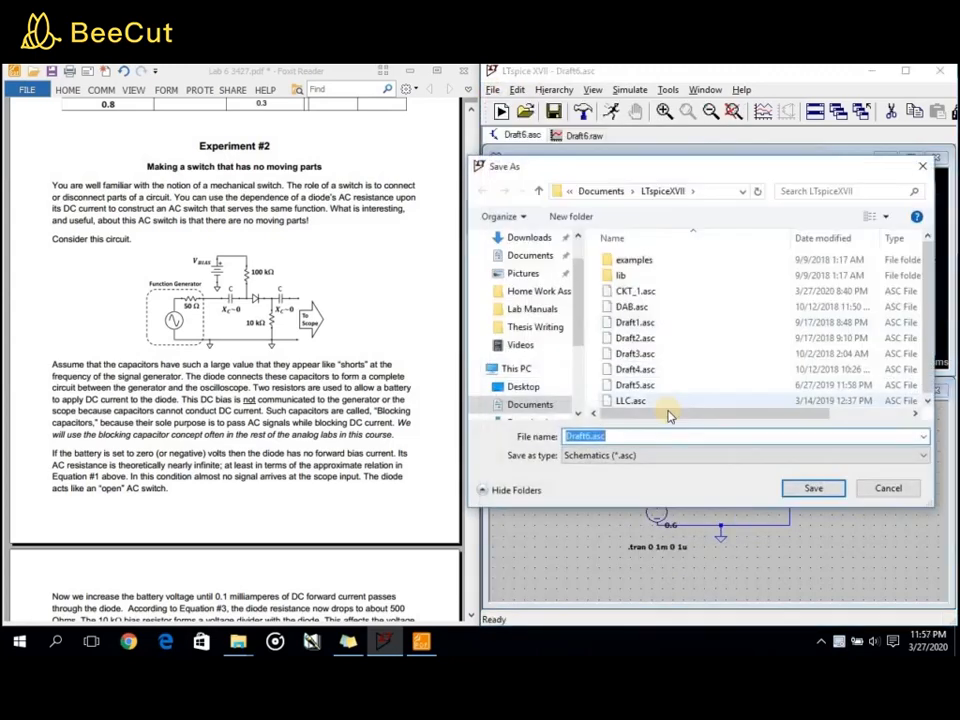
text(Lab6-1)
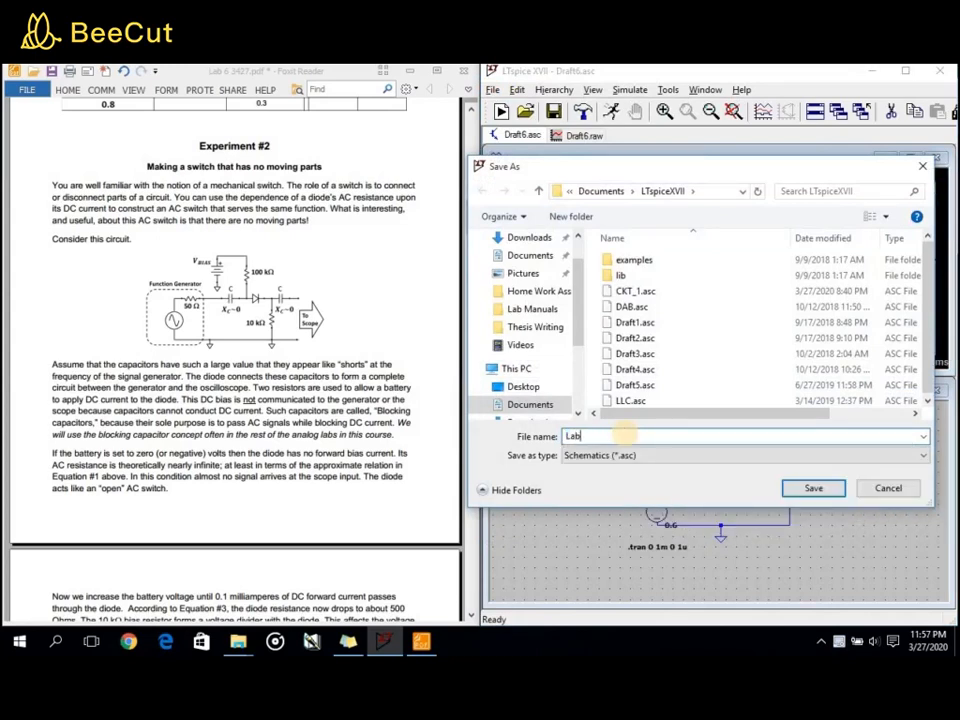
click(827, 494)
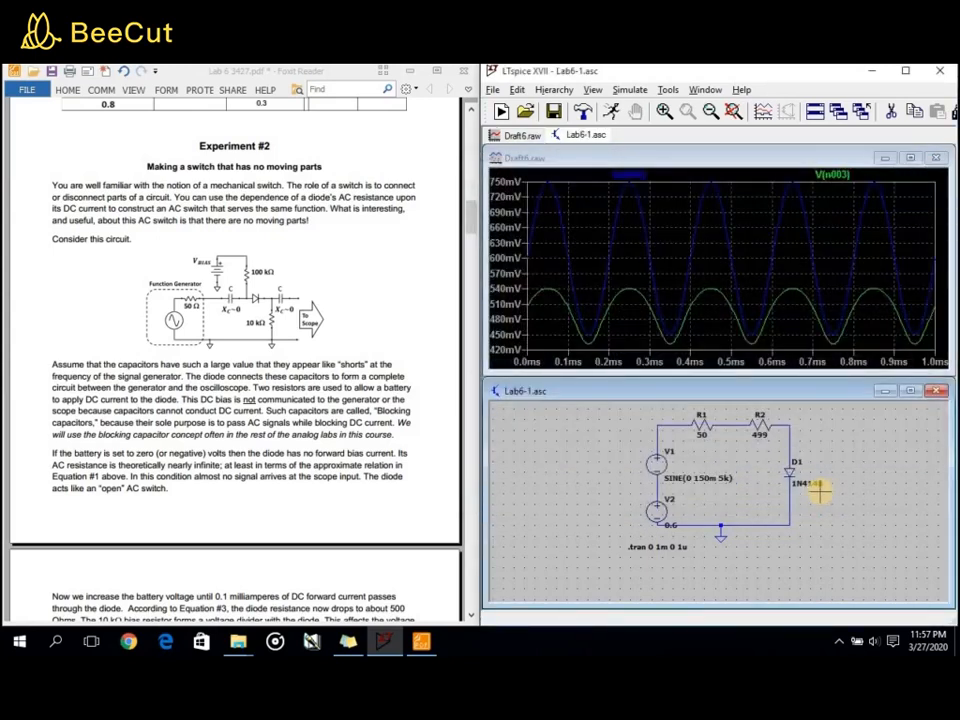
click(520, 140)
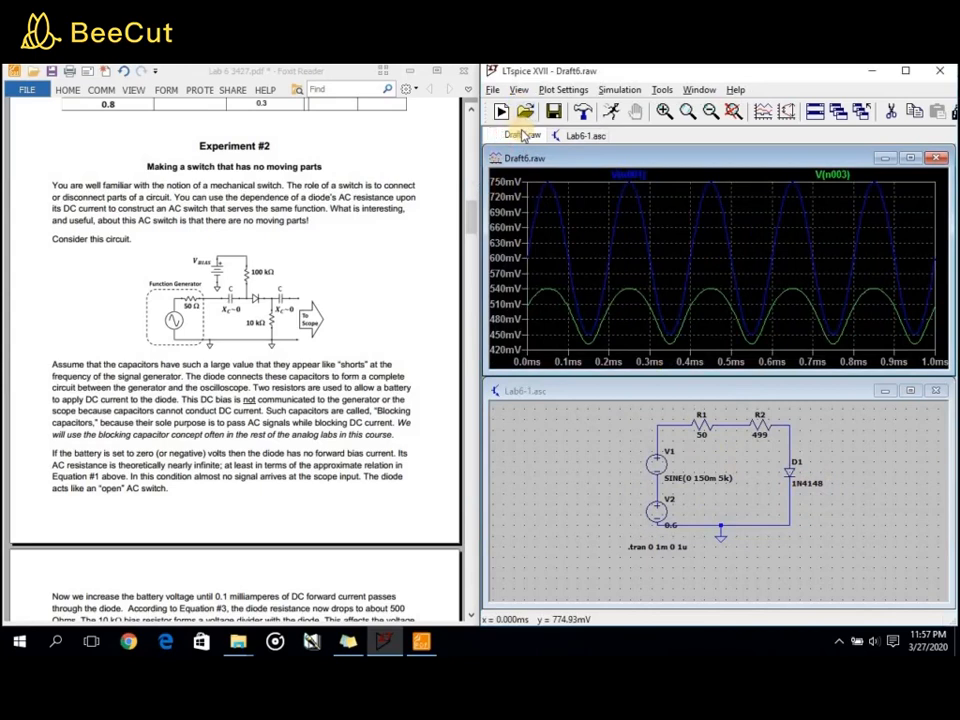
click(494, 90)
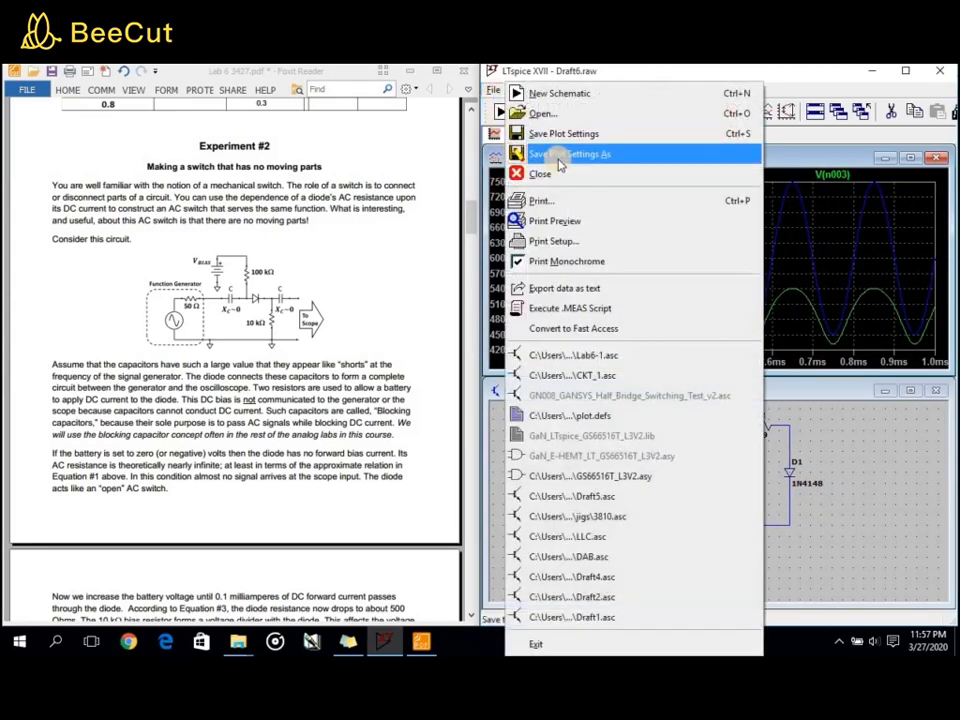
click(560, 160)
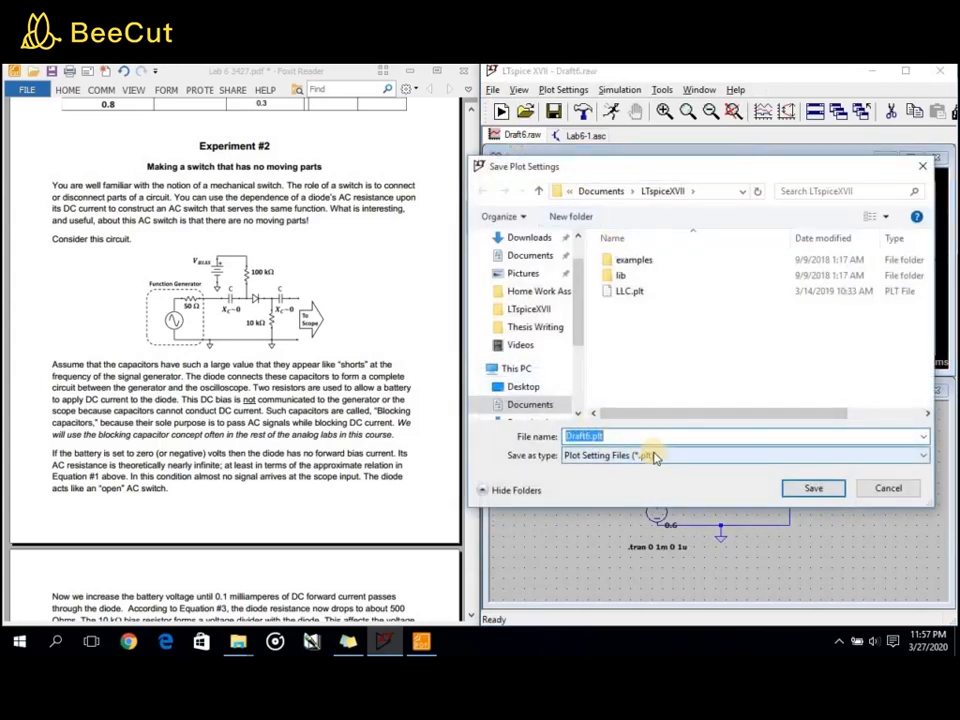
click(890, 489)
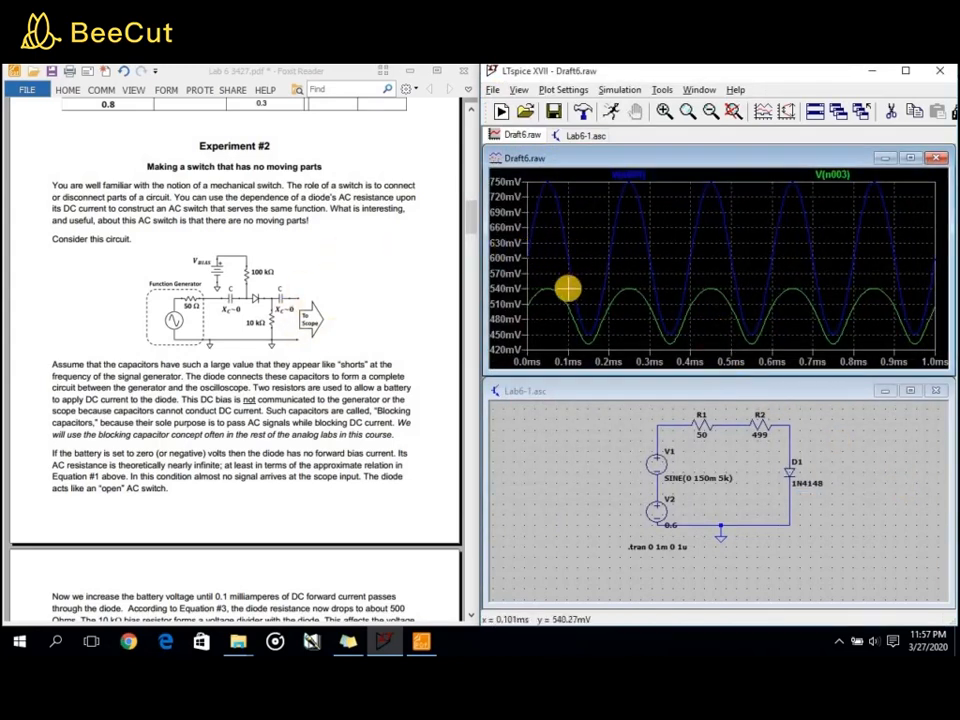
- Close the Lab6-1 schematic together with its waveform plot
click(937, 392)
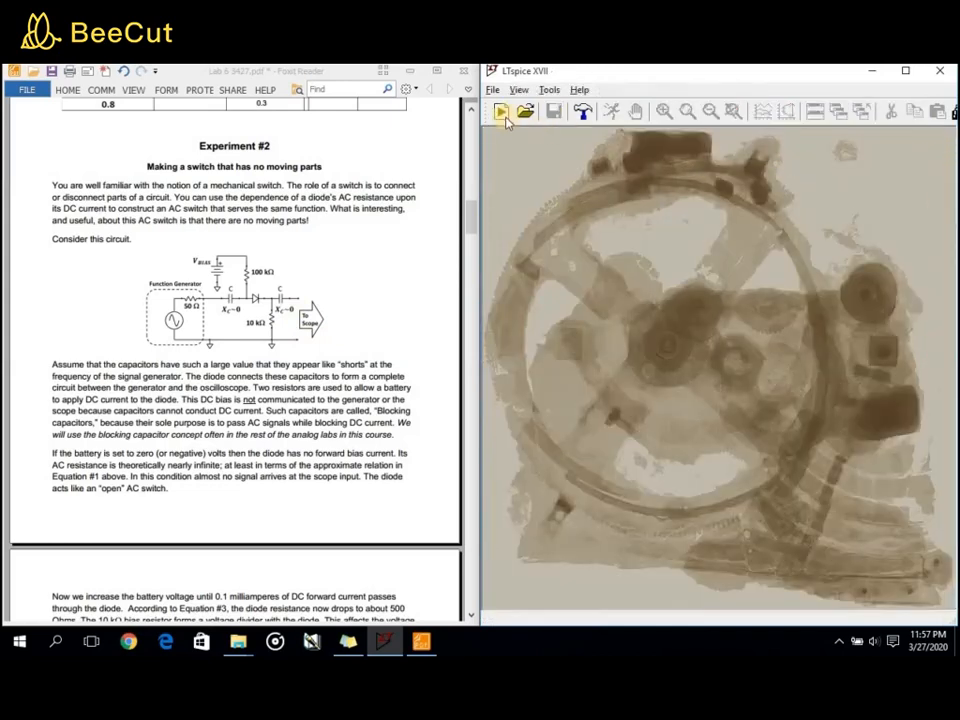
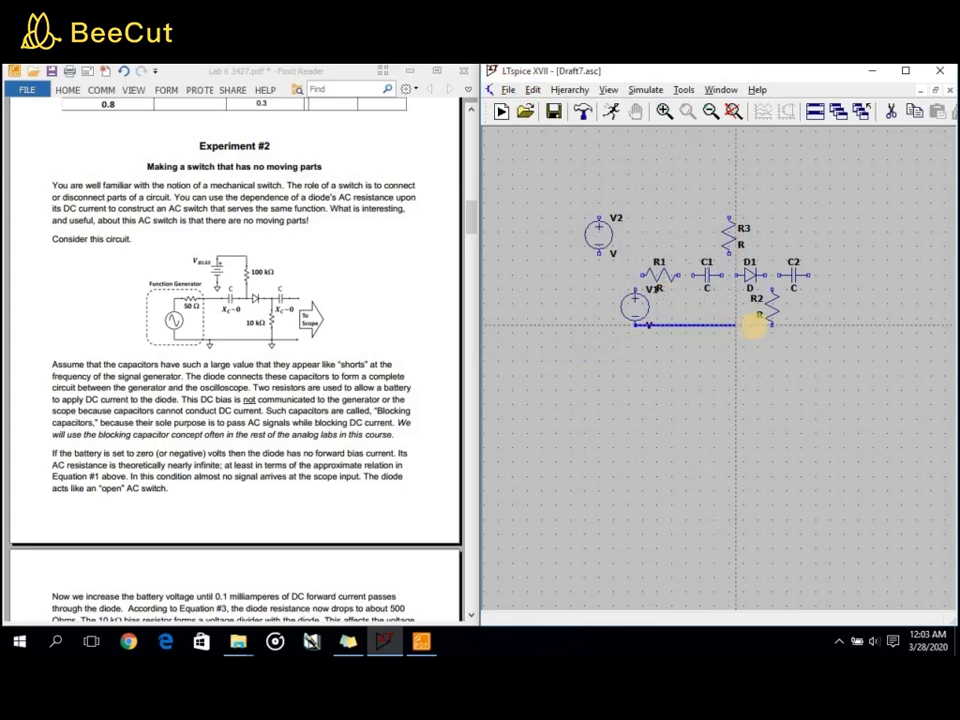
- Wire V1's negative terminal to R2's lower end and connect R3's lower end to the node between C1 and D1
click(772, 325)
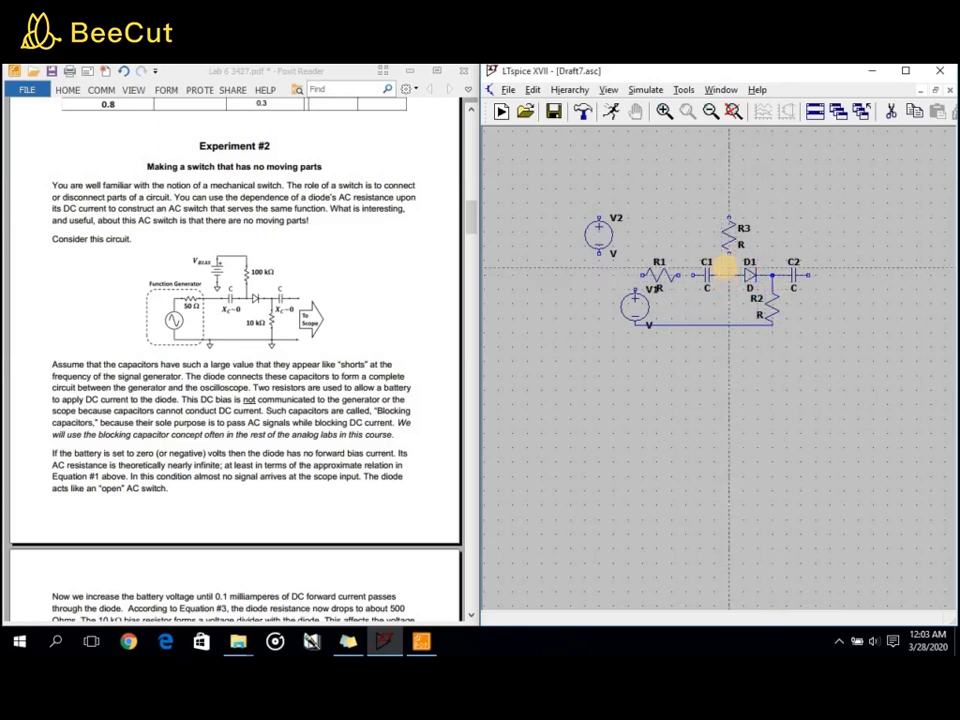
click(726, 276)
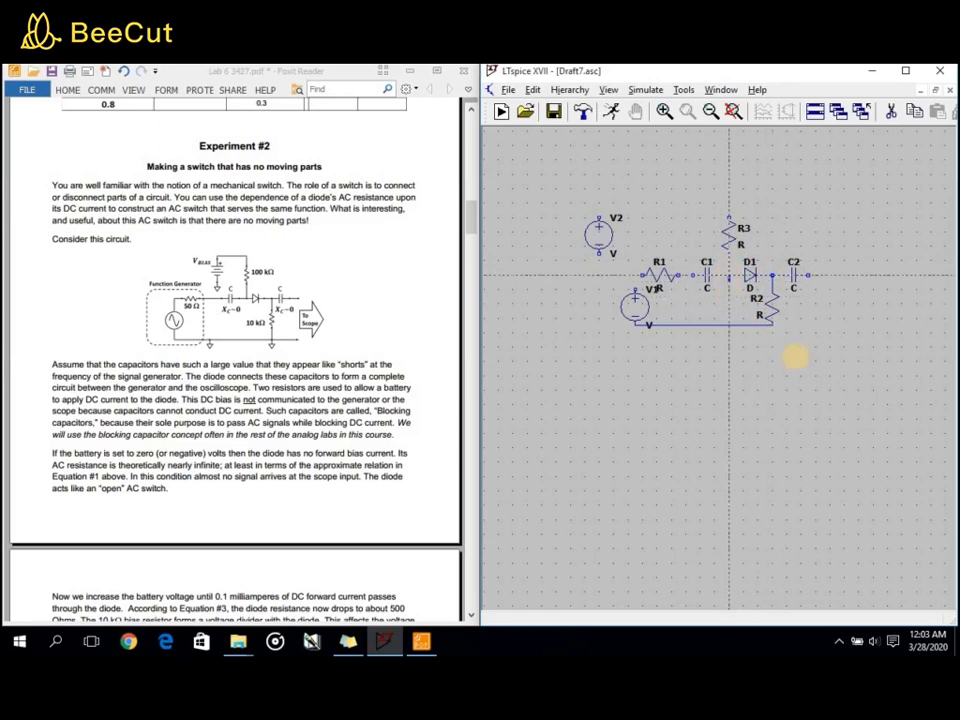
right_click(731, 300)
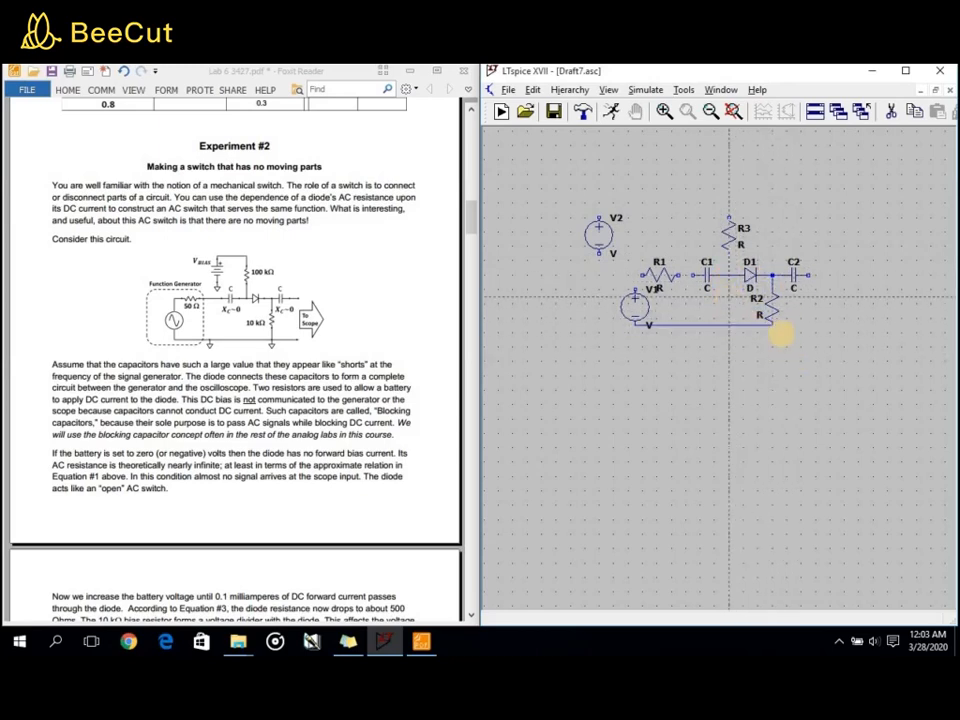
click(733, 274)
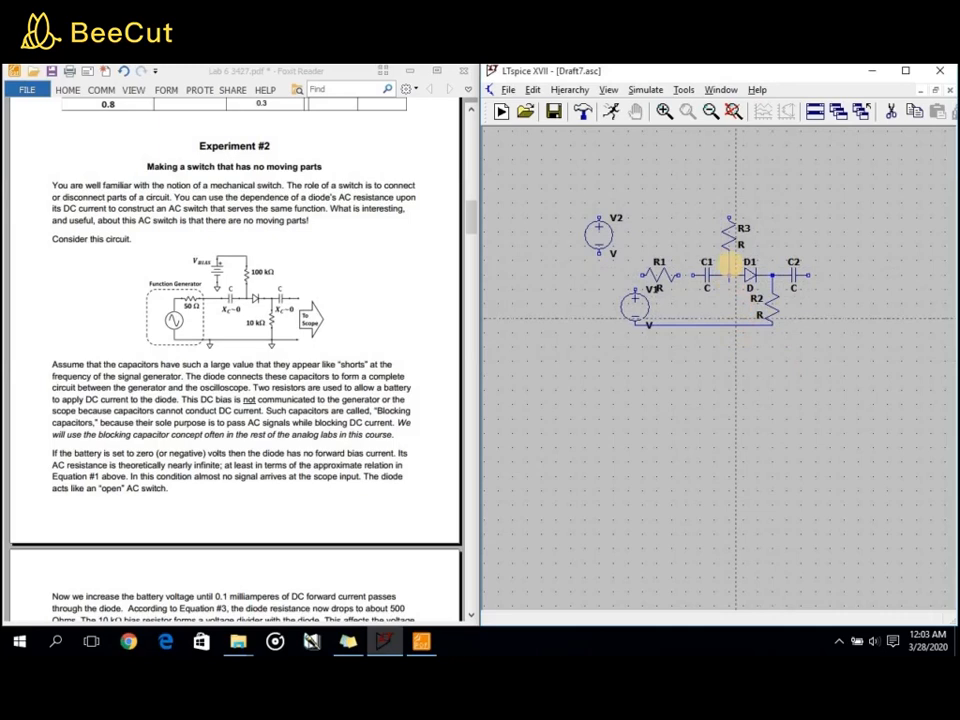
- Wire V2 between R3's upper end and V1's negative terminal, and connect V1, R1 and C1 in series
click(726, 218)
click(600, 217)
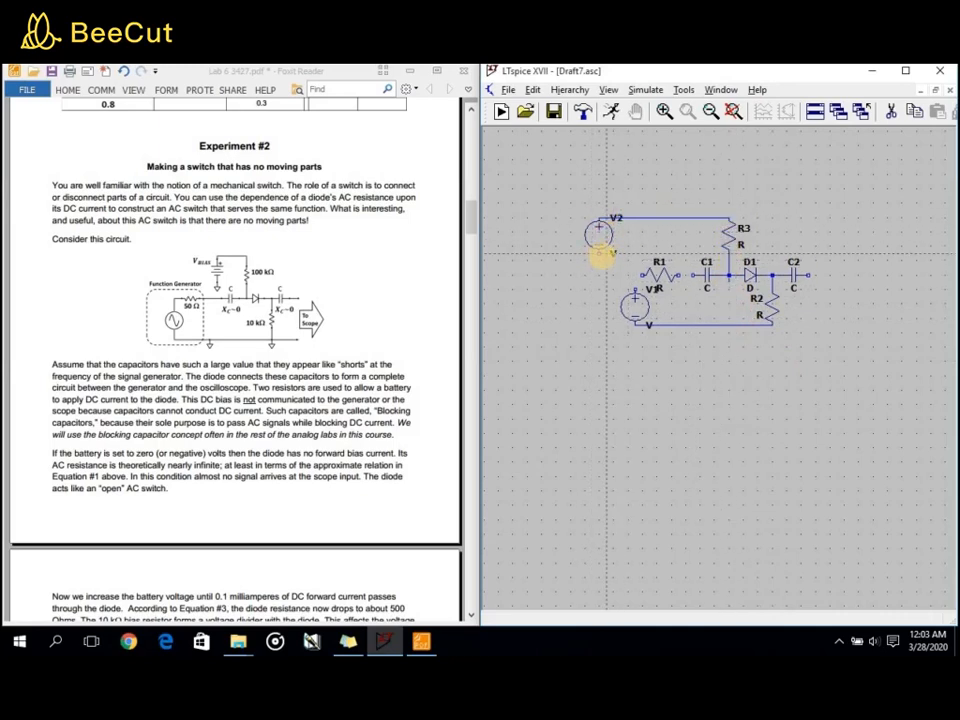
click(601, 256)
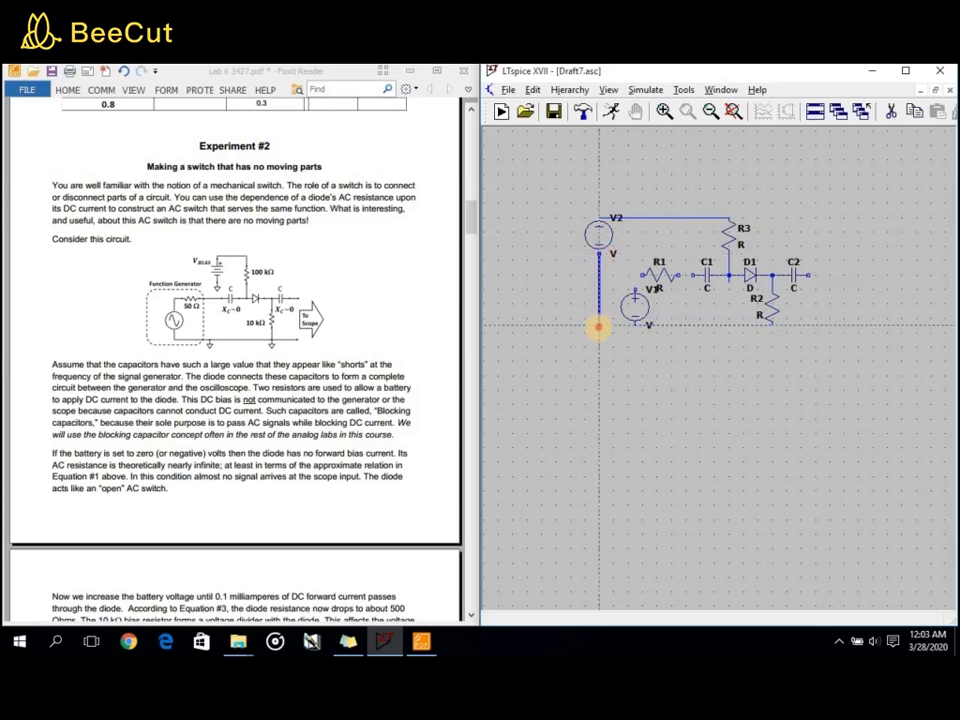
click(635, 320)
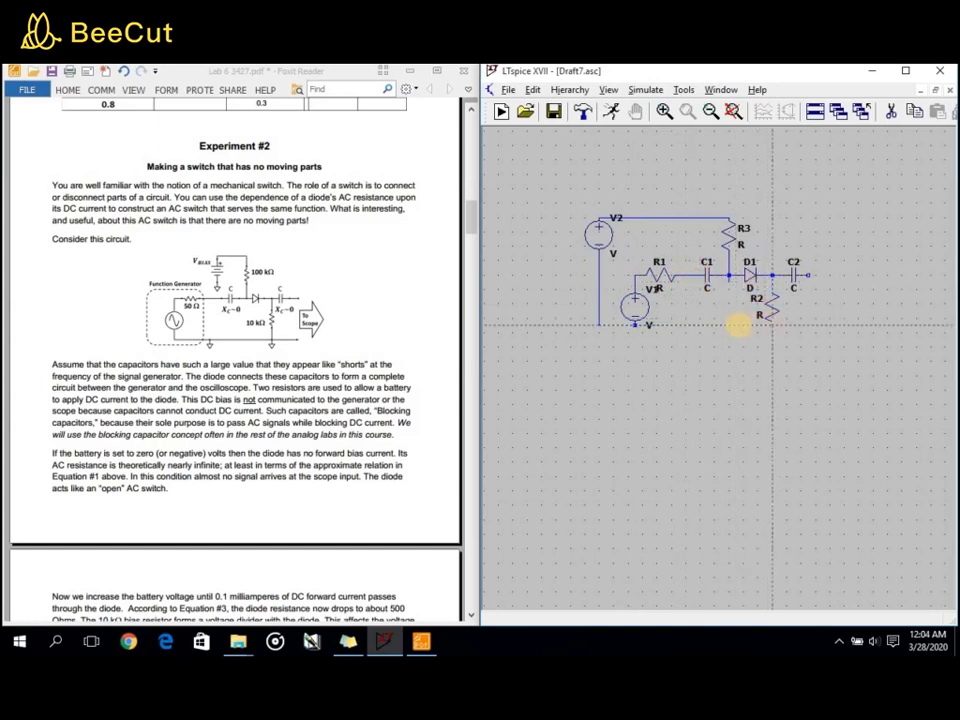
- Place a ground symbol below V1 and wire it to V1's negative terminal
click(534, 93)
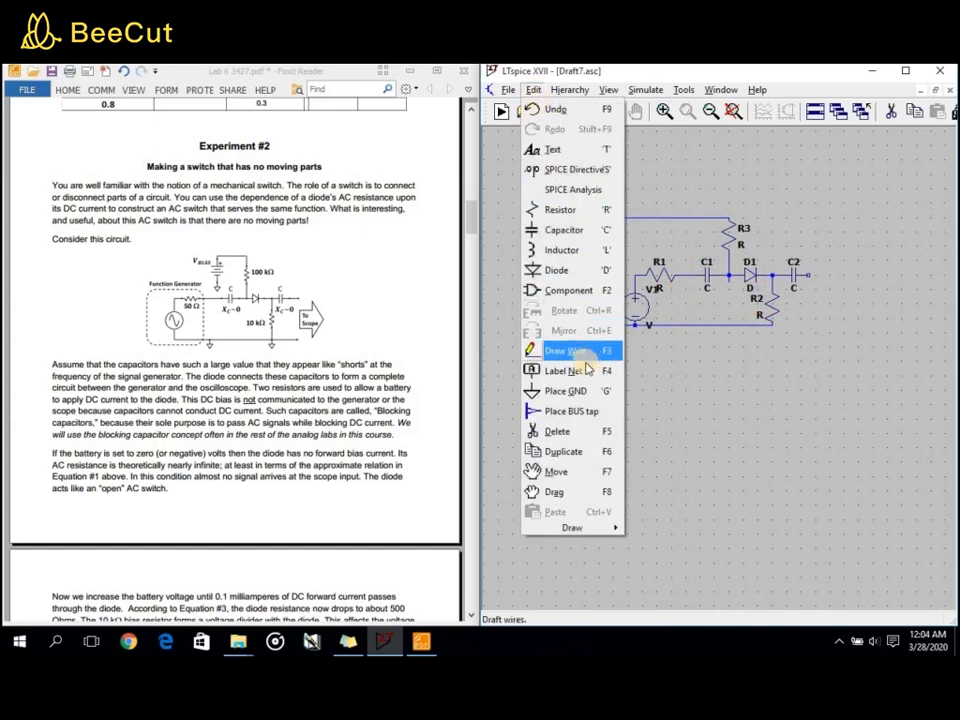
click(565, 391)
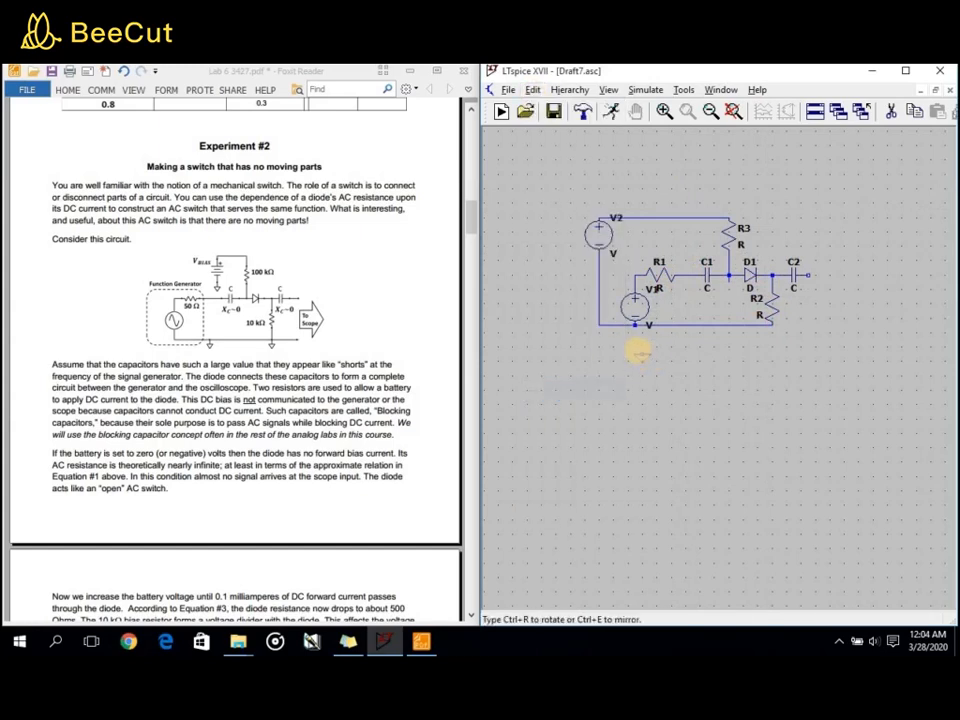
click(637, 341)
key(Escape)
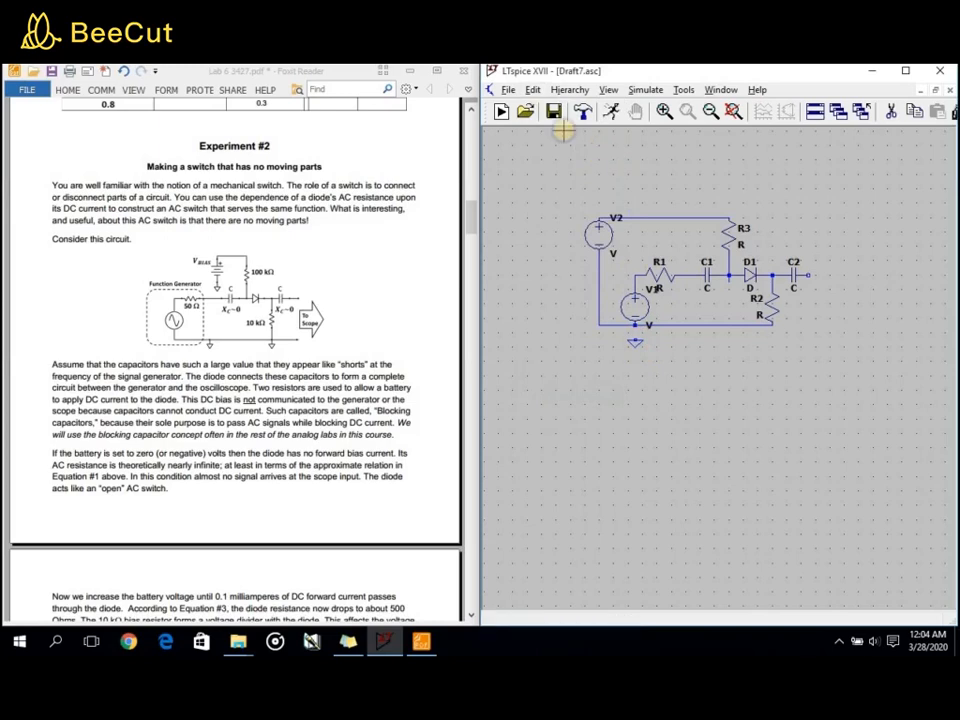
click(534, 93)
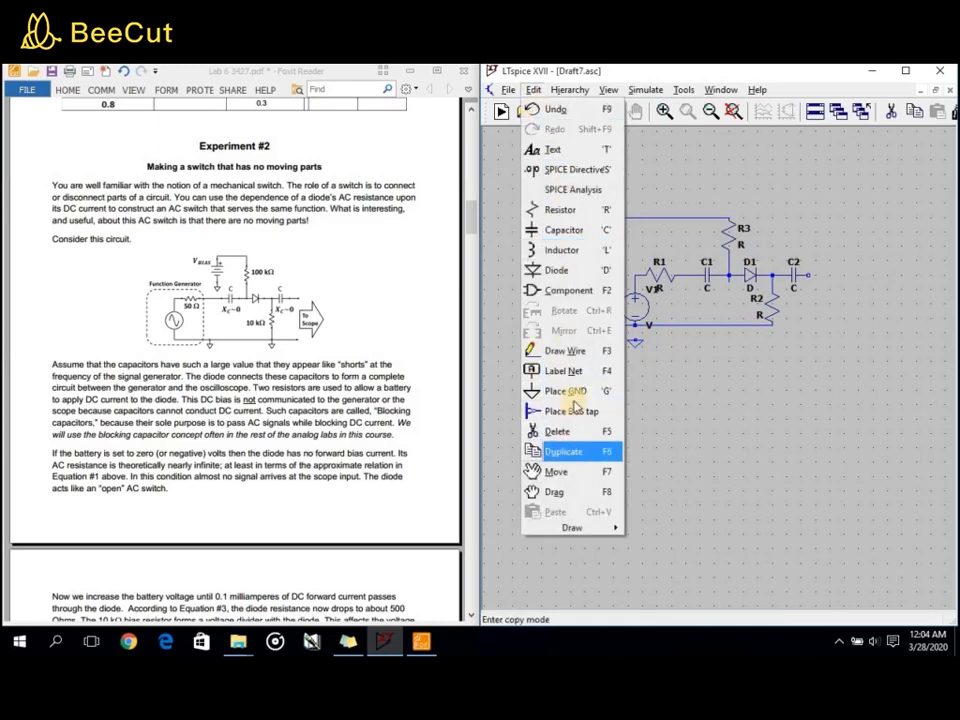
click(572, 351)
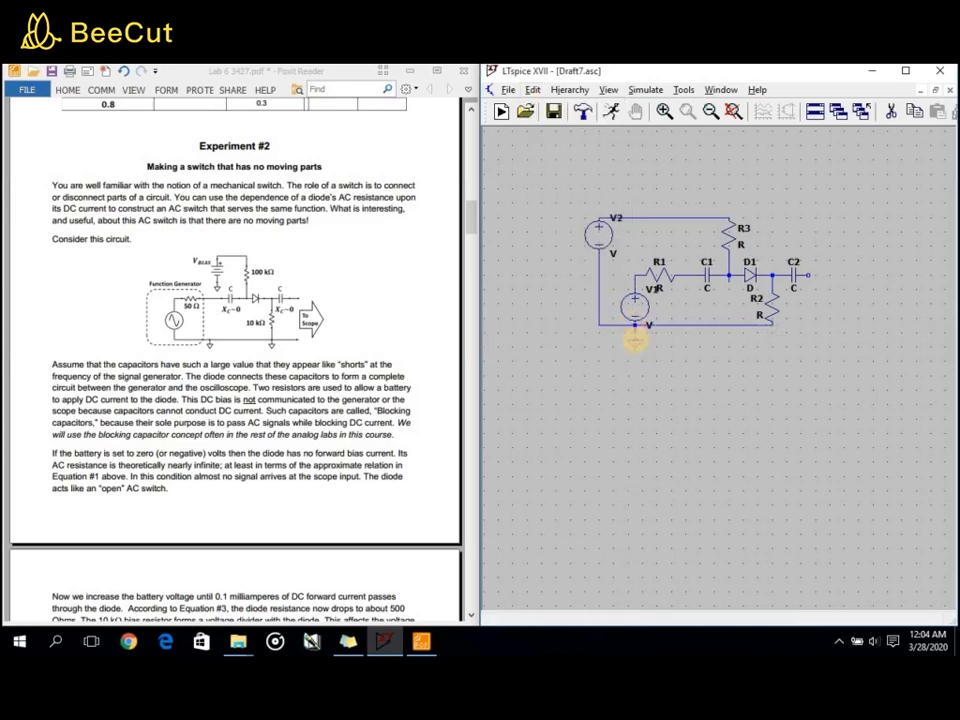
click(635, 341)
right_click(662, 345)
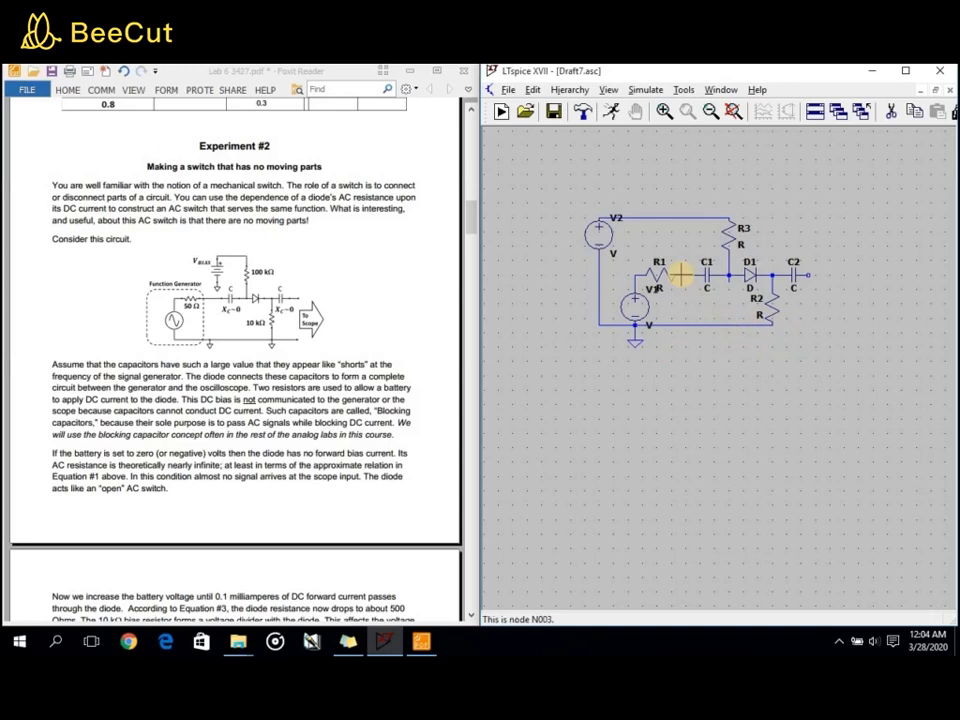
- Add a resistor beside R2 and wire it between C2's free end and R2's lower end
click(535, 90)
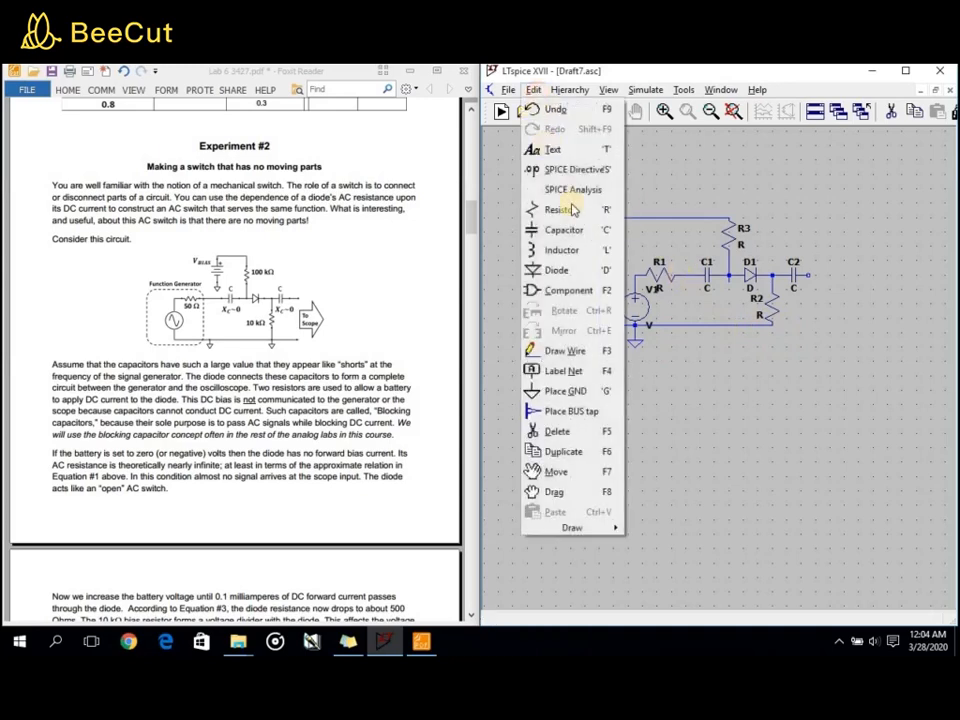
click(610, 215)
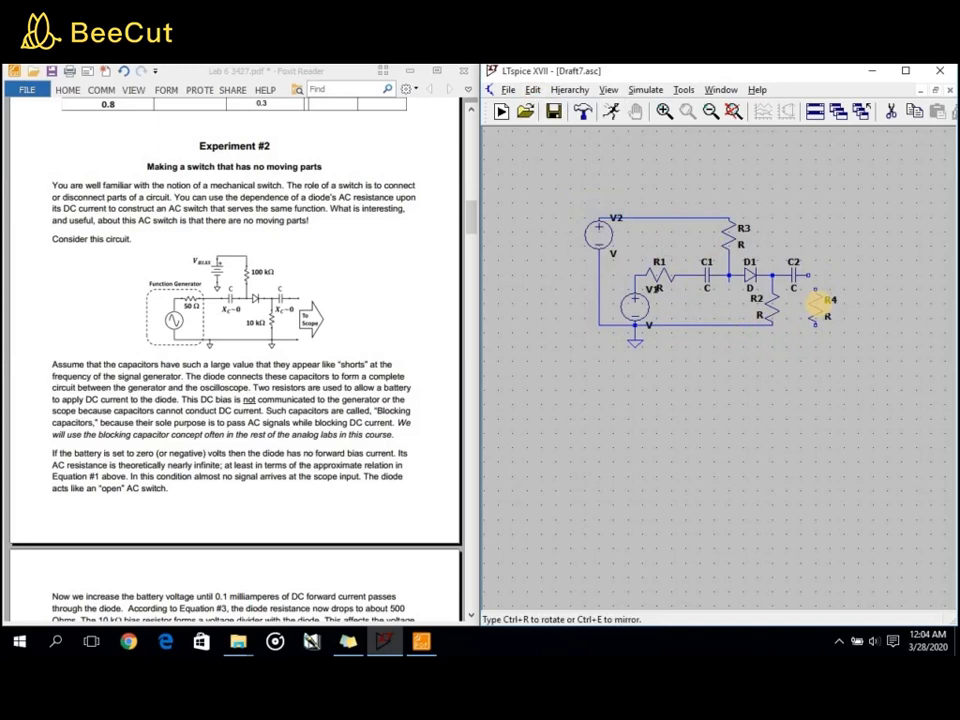
click(818, 303)
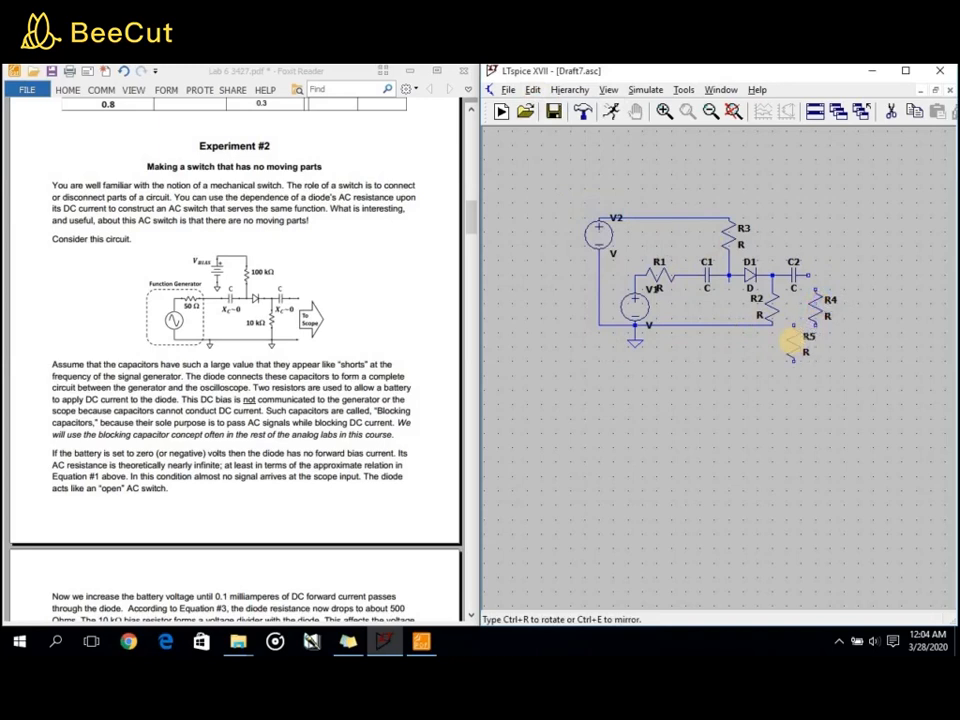
key(Escape)
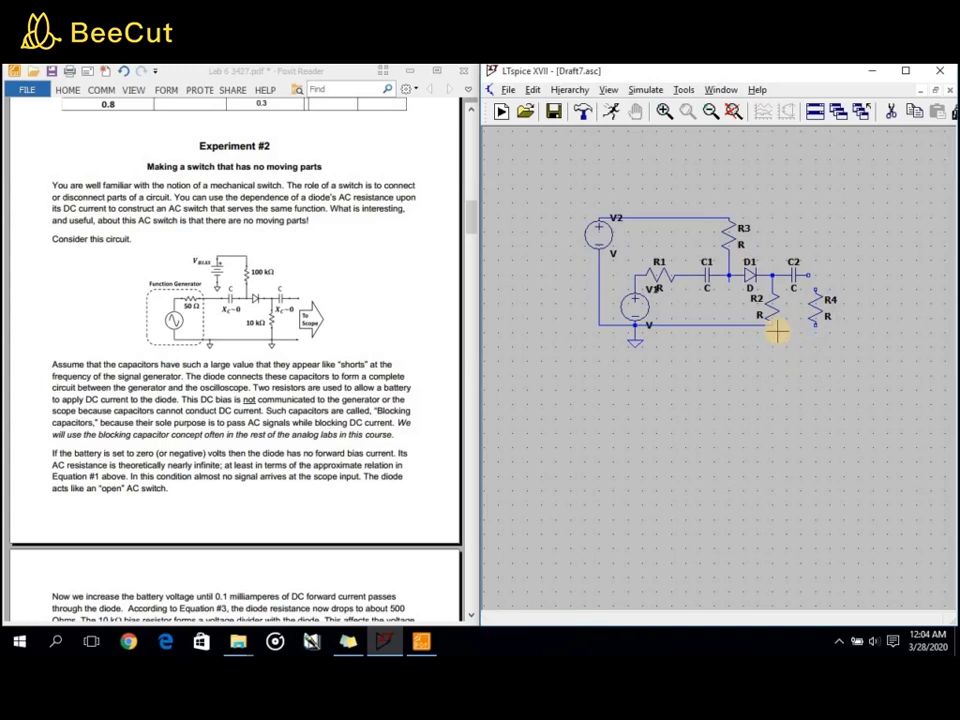
click(533, 91)
click(578, 349)
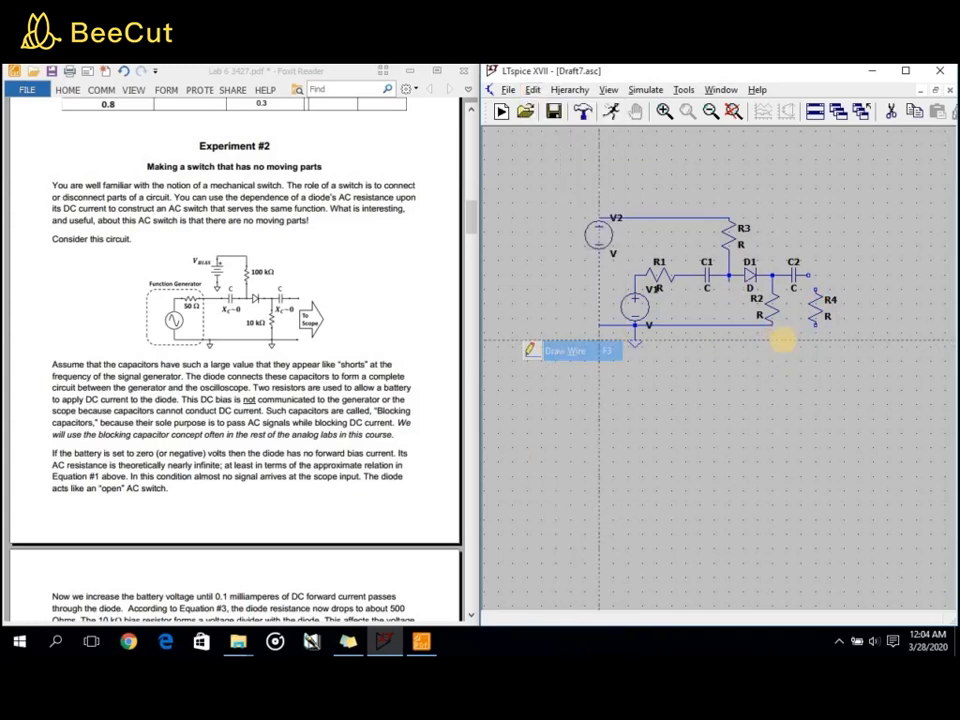
click(818, 325)
click(770, 324)
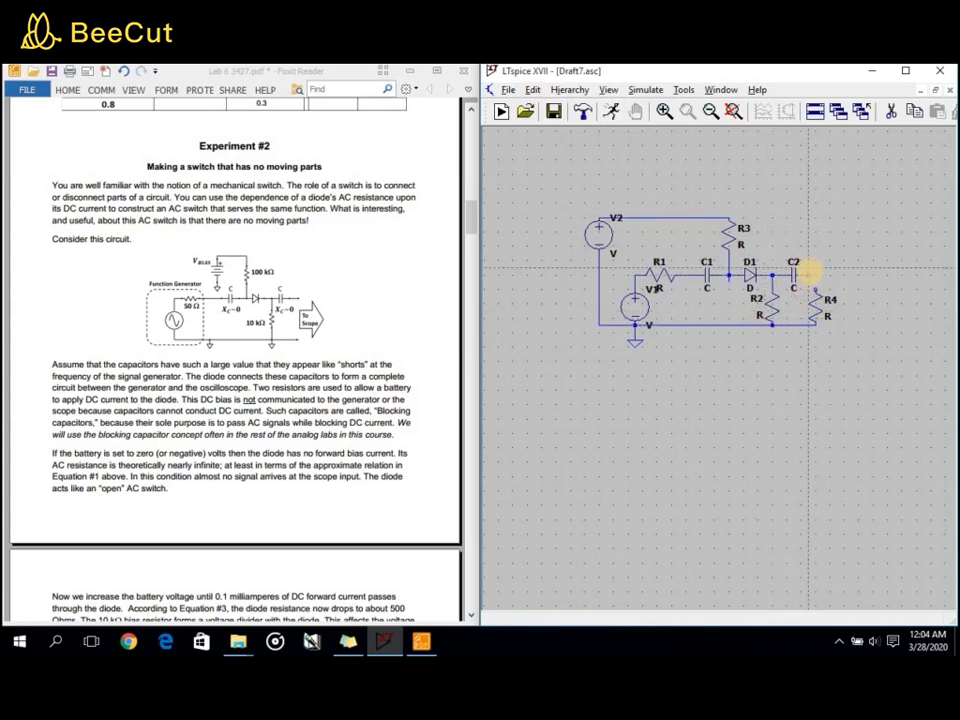
- Set R4's resistance to 1e6 ohms
right_click(818, 302)
text(1e6)
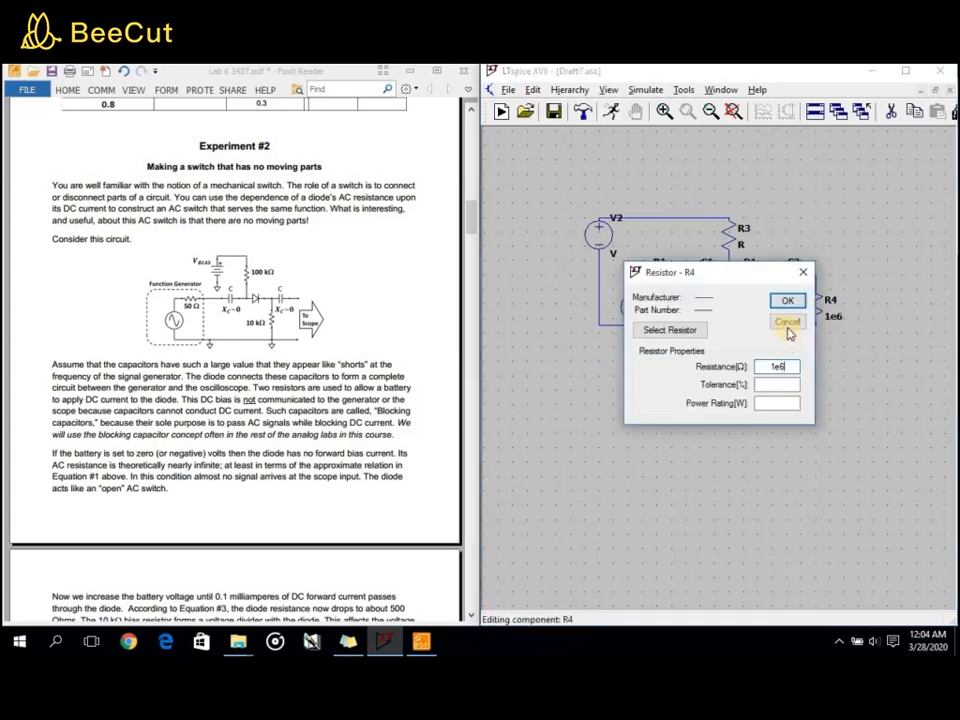
click(785, 301)
- Set the resistance of the bias resistor R3 to 100k
right_click(733, 258)
text(100k)
click(787, 300)
- Set R4's resistance to 1000k
right_click(812, 306)
click(783, 366)
drag(787, 366, 760, 366)
text(1000k)
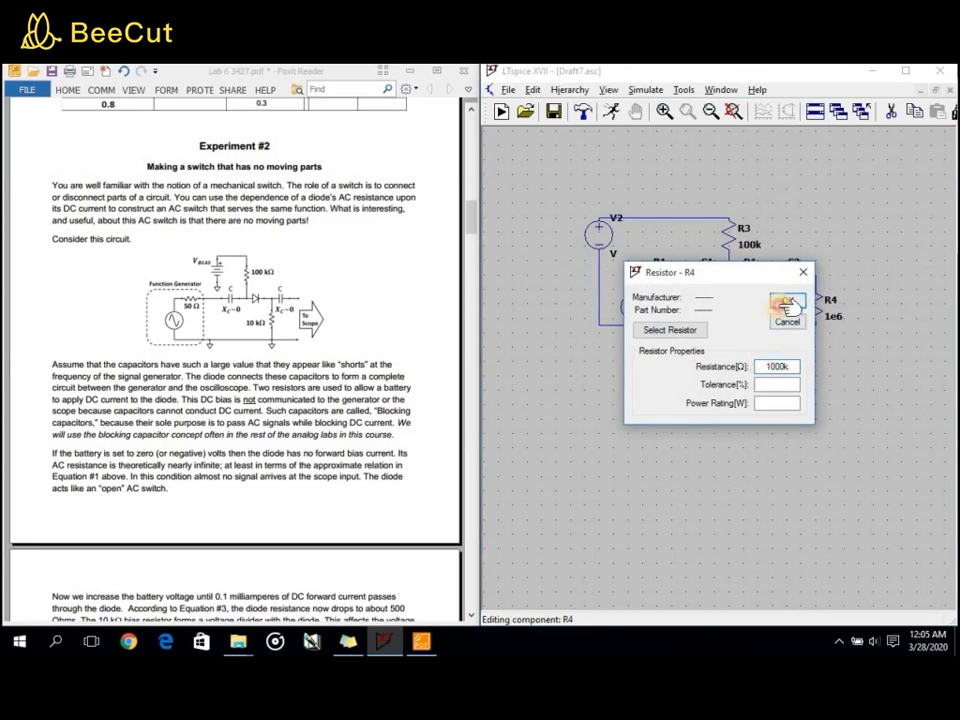
click(787, 300)
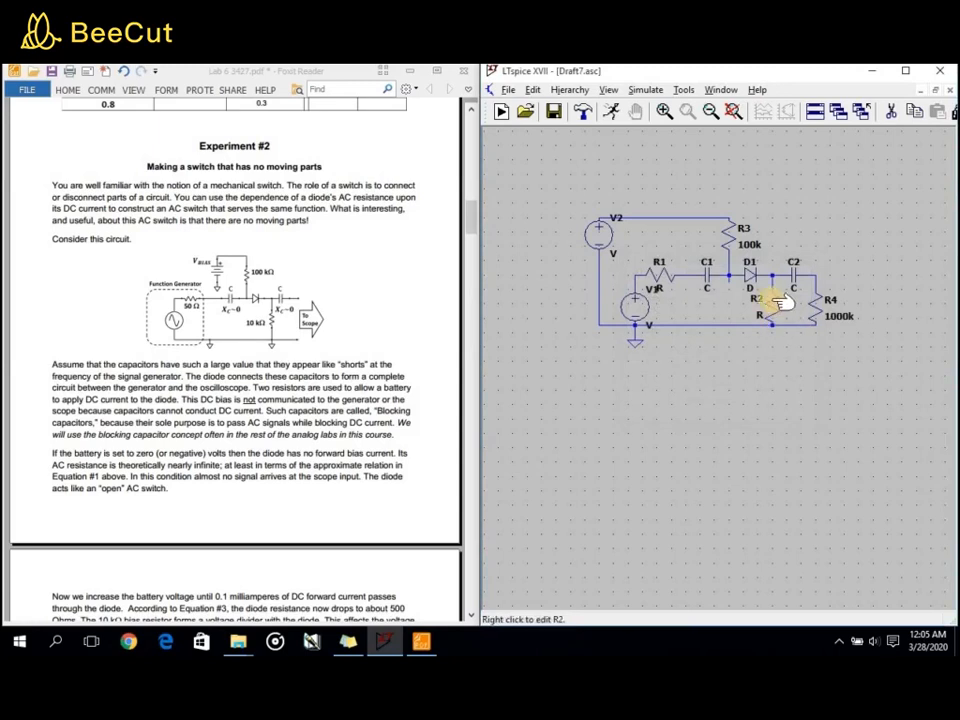
- Set the resistance of R2 to 10k
right_click(776, 301)
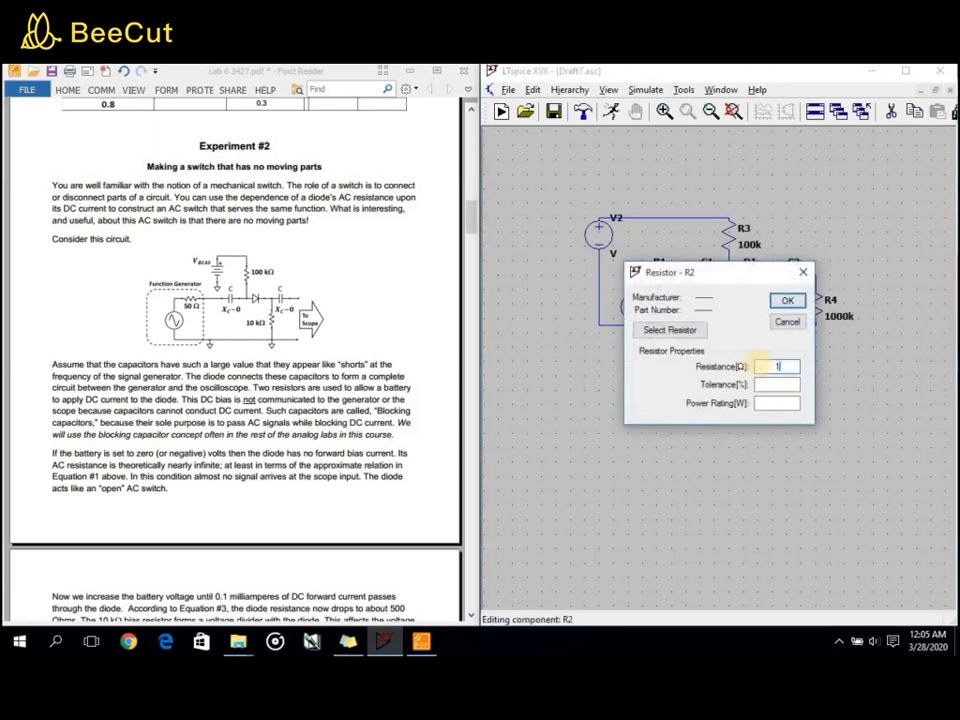
text(10k)
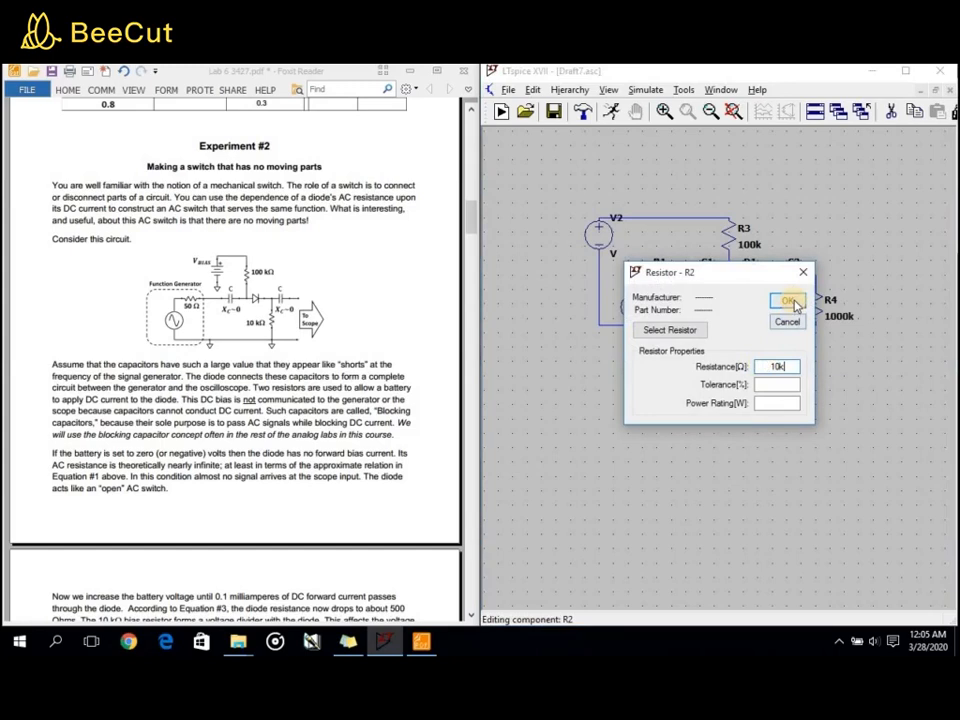
click(787, 300)
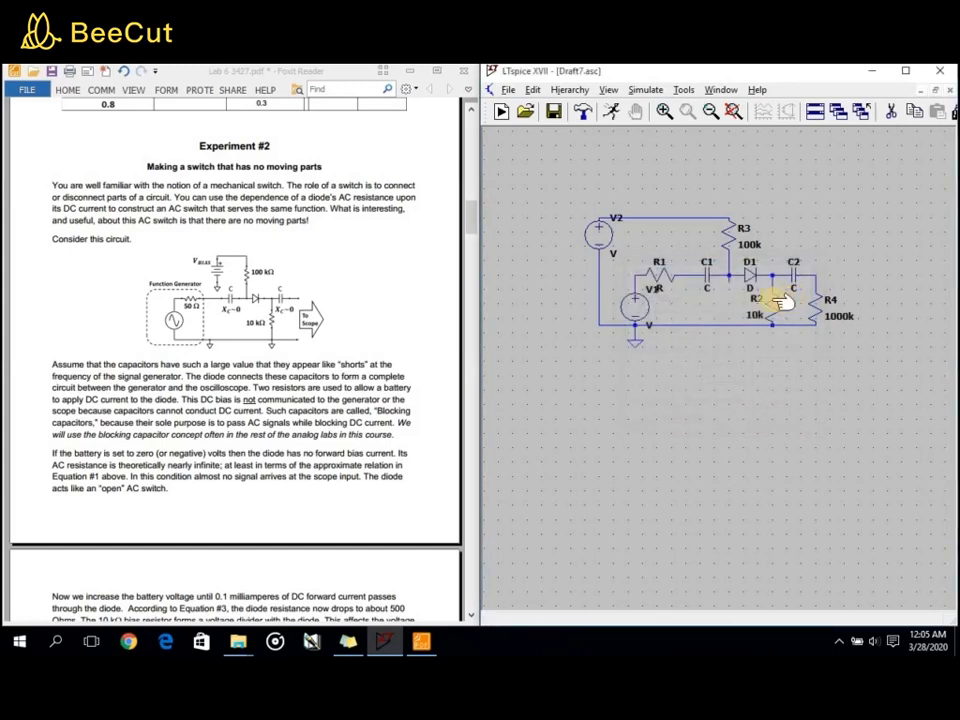
- Switch to the lab PDF in Foxit Reader and read the Experiment #2 procedure for the capacitor, generator and supply settings
click(426, 307)
scroll(422, 307, down, 3)
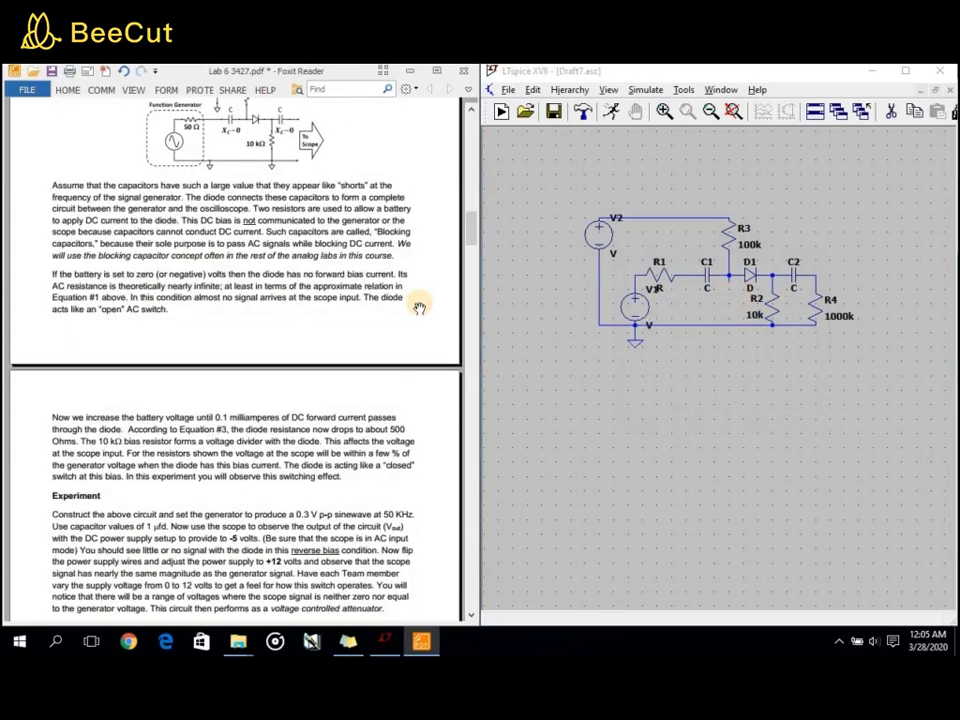
scroll(420, 307, down, 2)
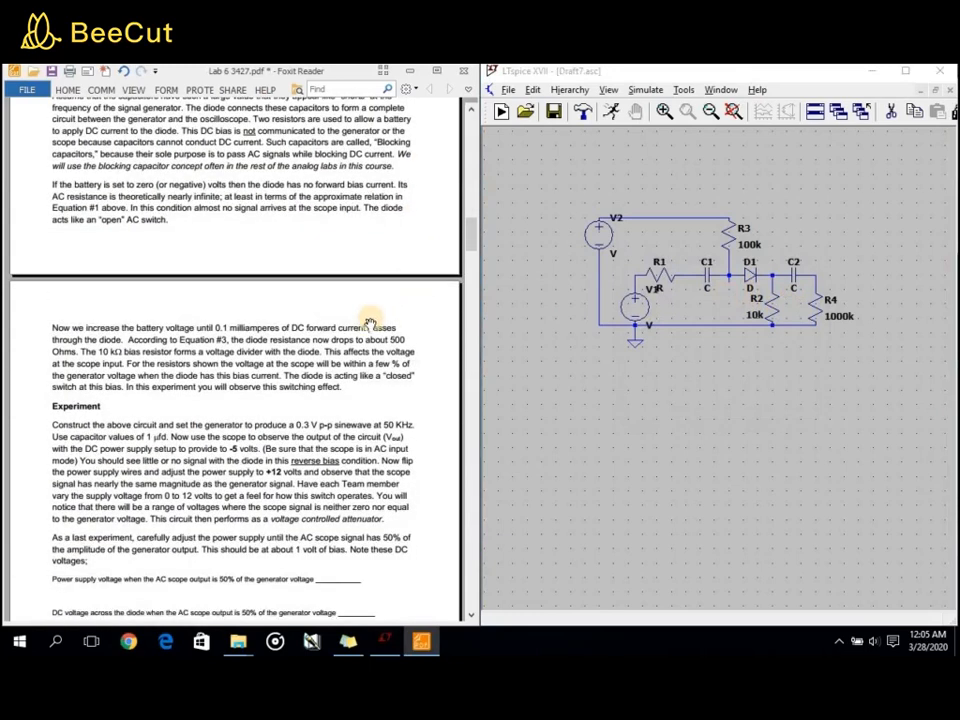
scroll(371, 318, up, 8)
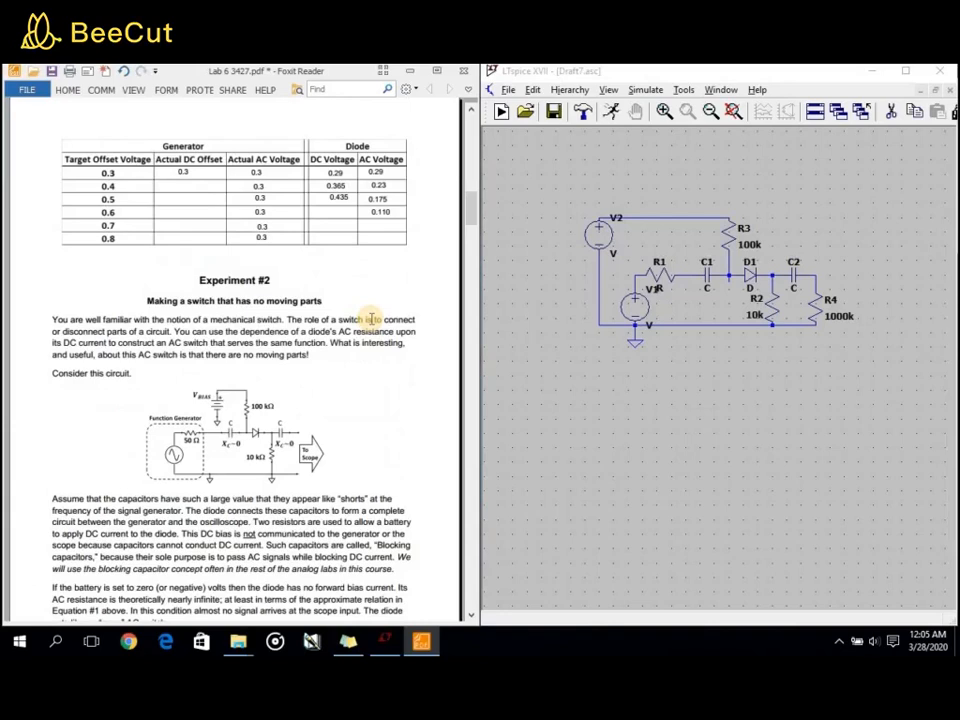
scroll(371, 318, down, 5)
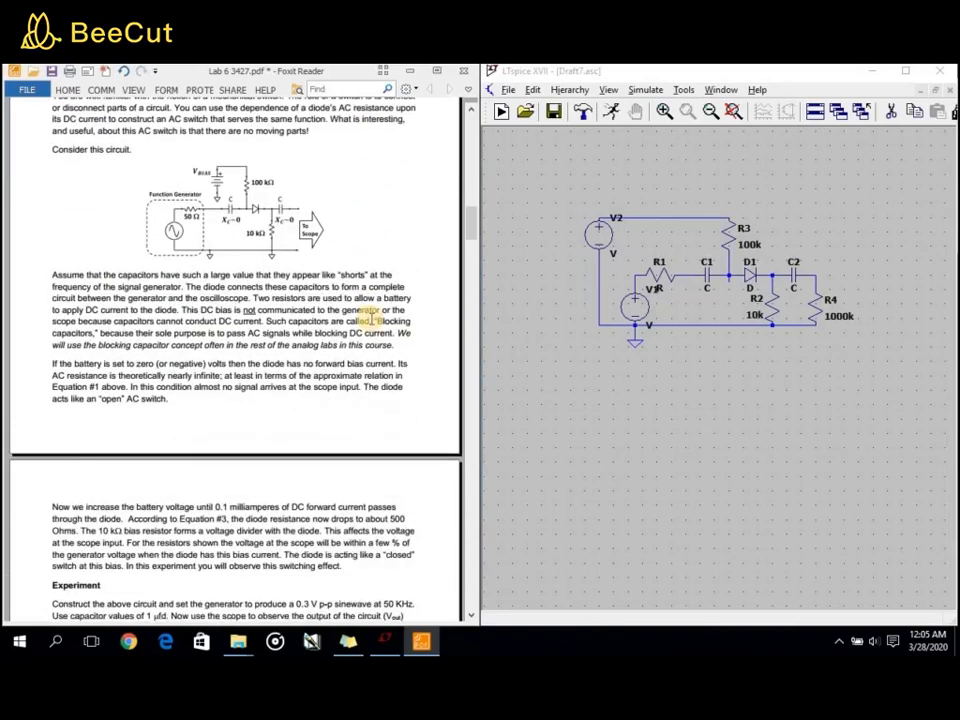
scroll(371, 318, down, 2)
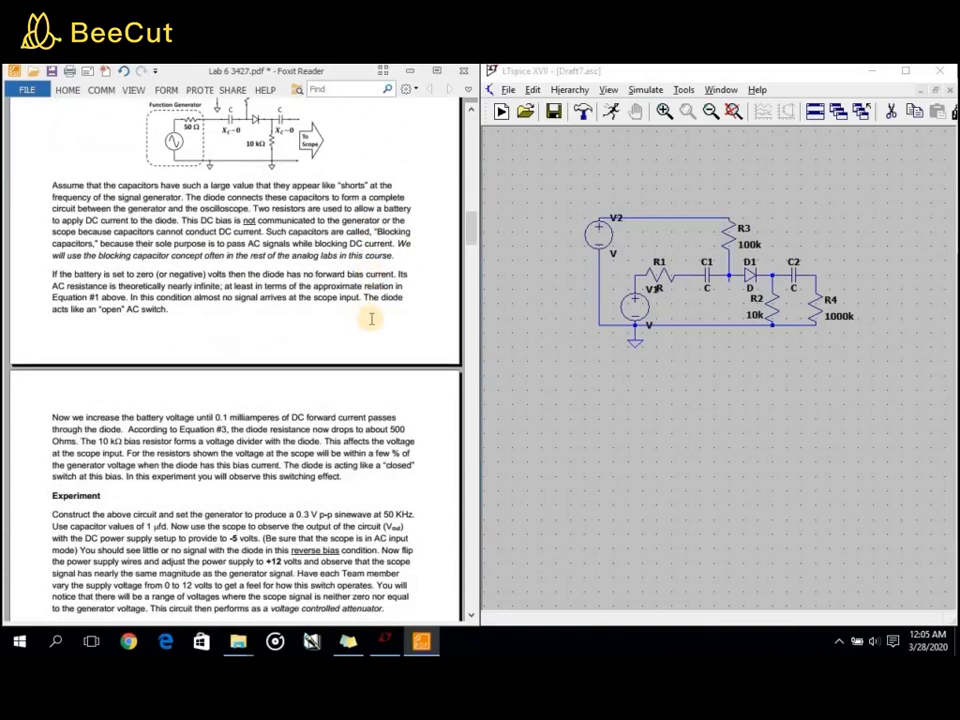
scroll(371, 318, down, 2)
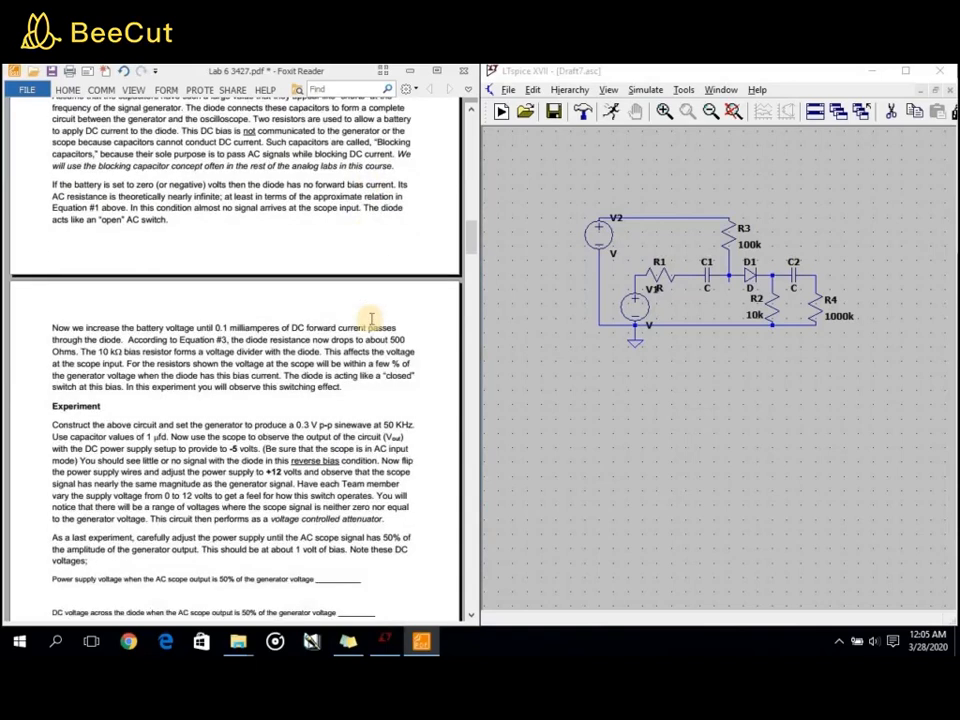
scroll(371, 318, down, 4)
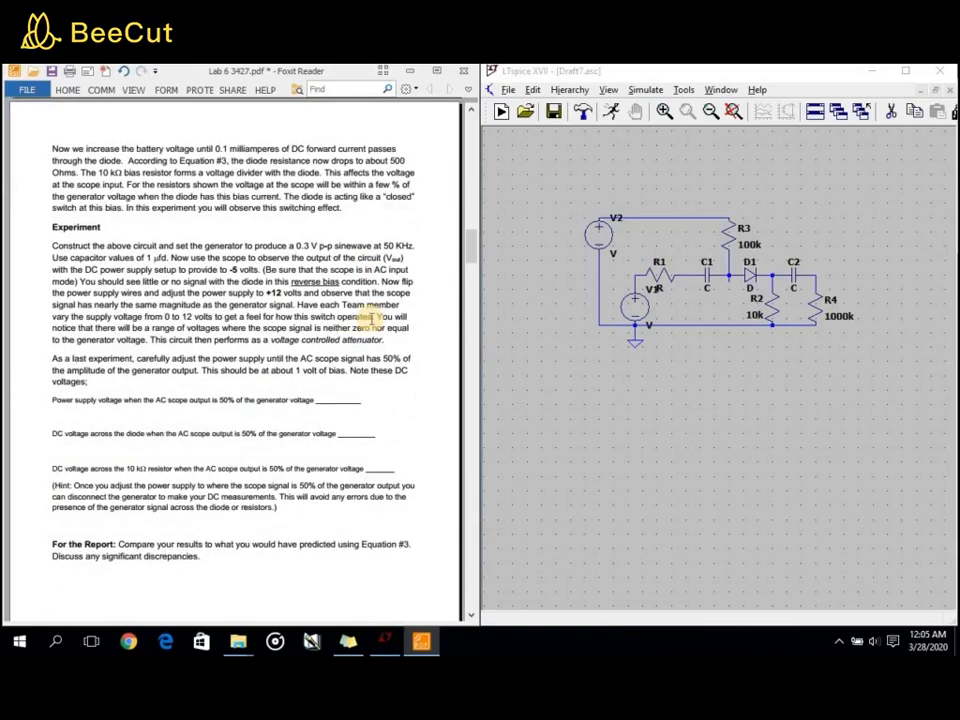
scroll(371, 318, down, 4)
scroll(426, 315, up, 2)
scroll(426, 315, up, 1)
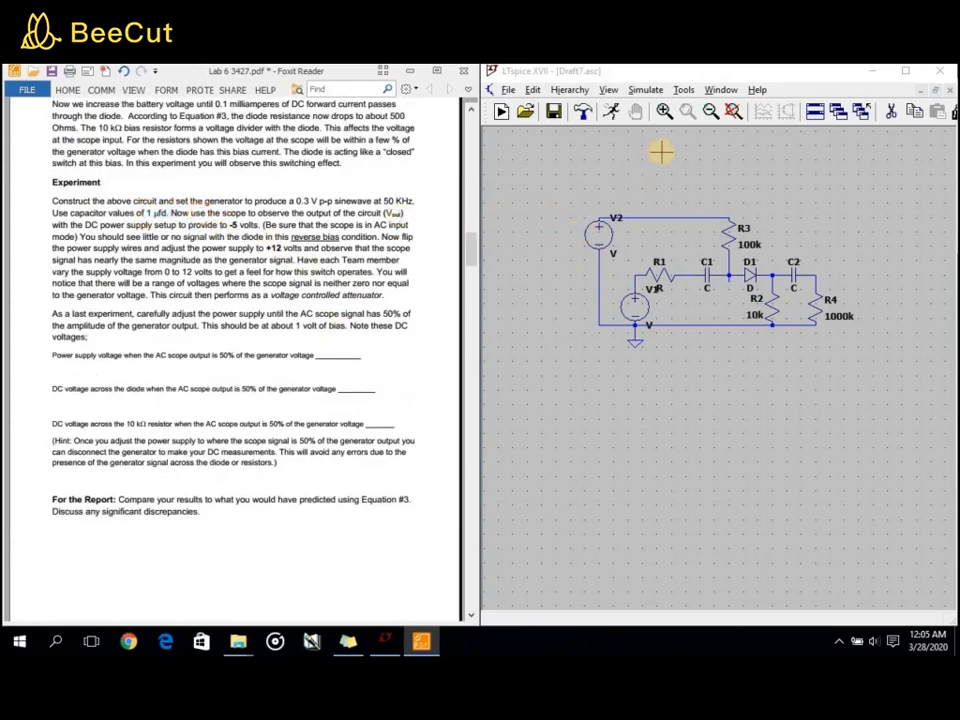
- In LTspice, set the capacitance of both C1 and C2 to 1u
right_click(709, 274)
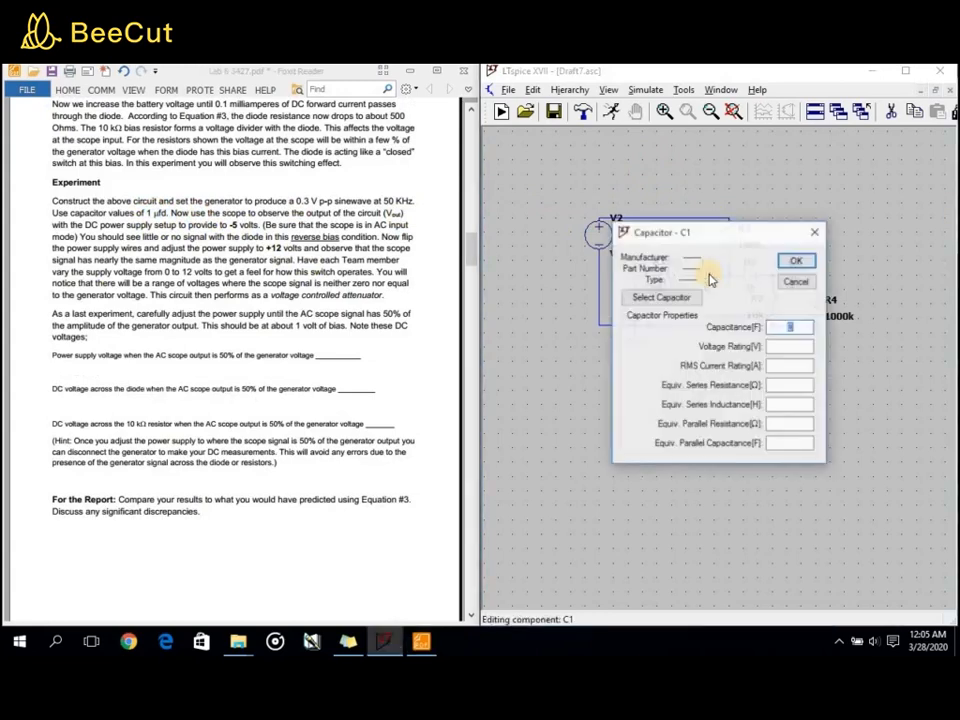
text(1u)
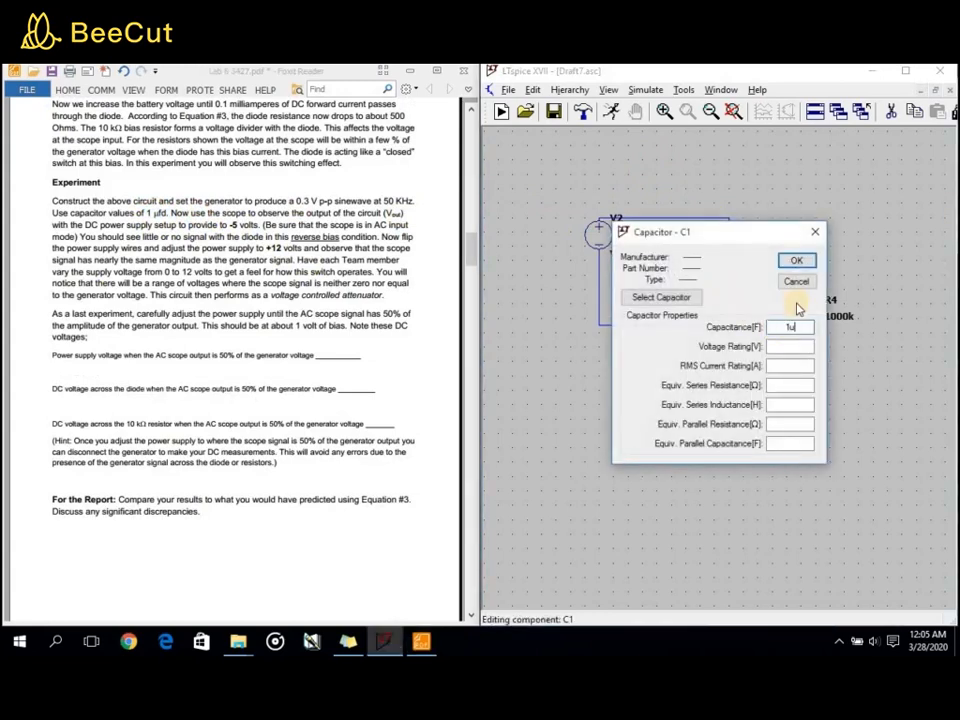
click(796, 259)
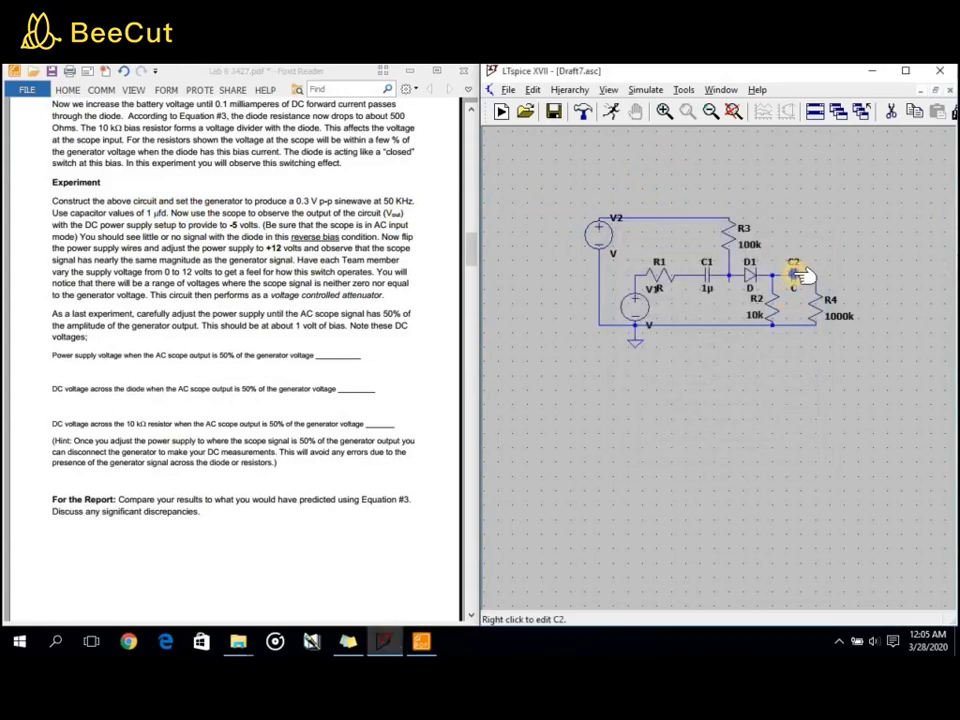
right_click(797, 272)
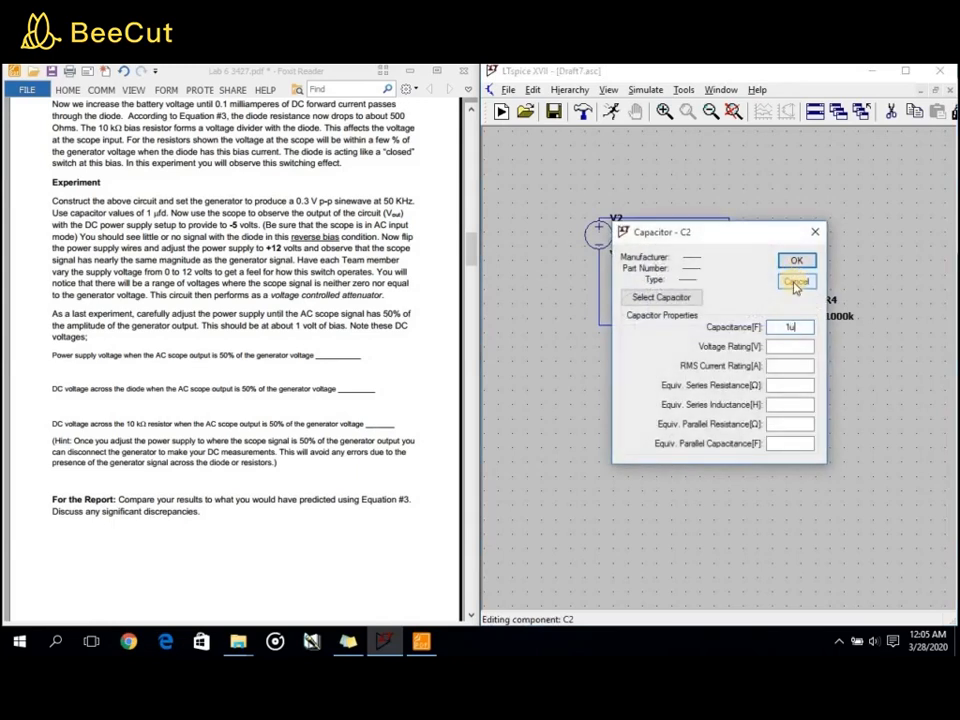
click(798, 262)
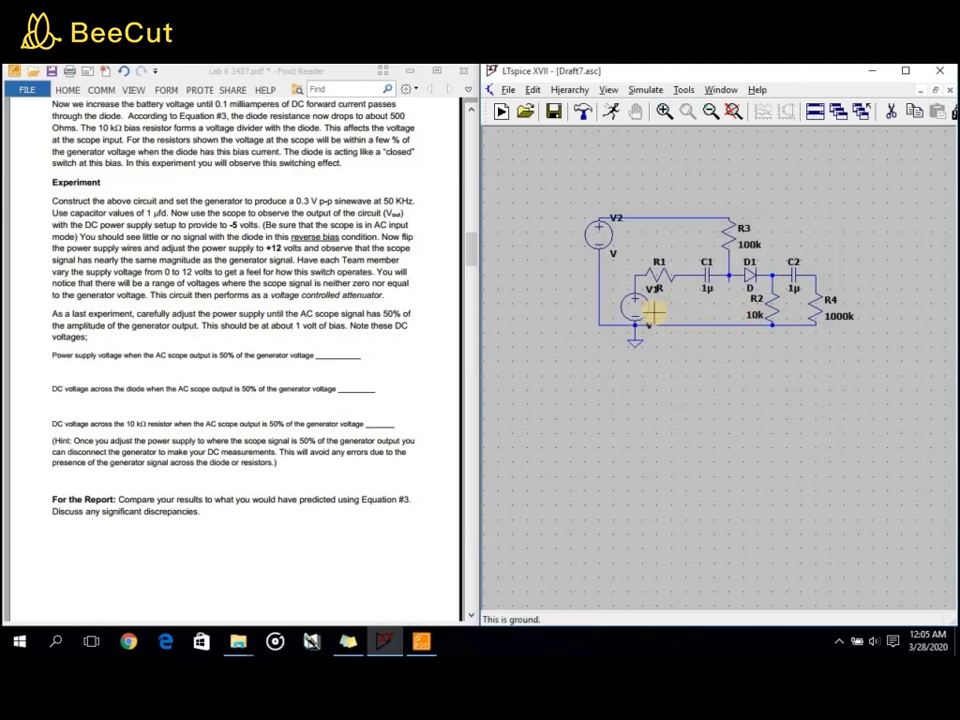
- Define V1 as a SINE source with an amplitude of 0.15 V and a frequency of 50k, following the lab procedure
scroll(318, 296, up, 5)
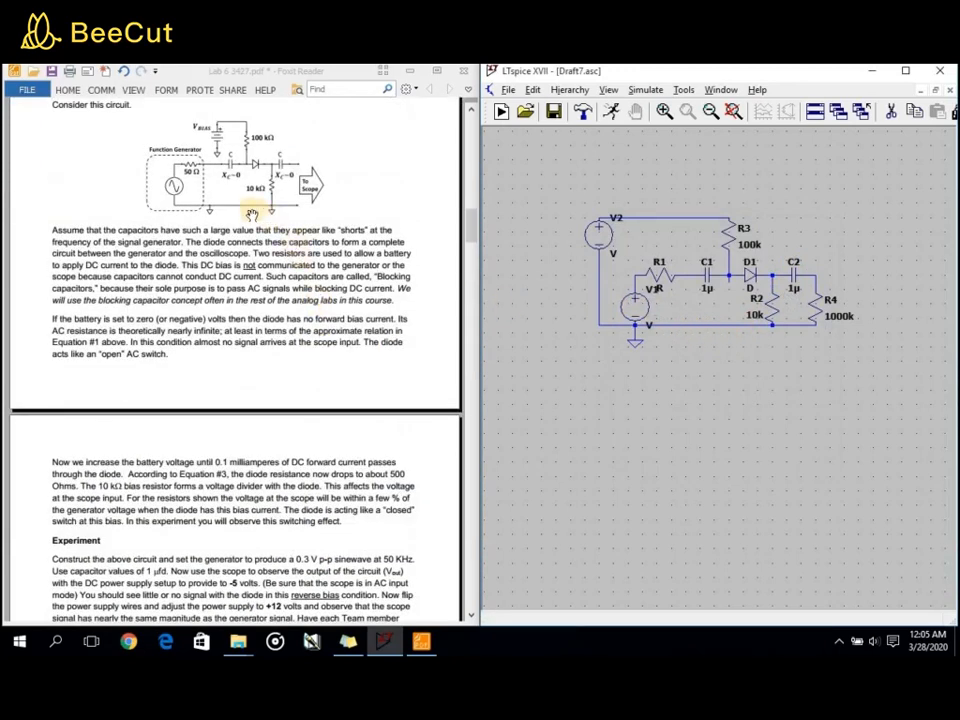
scroll(271, 302, down, 3)
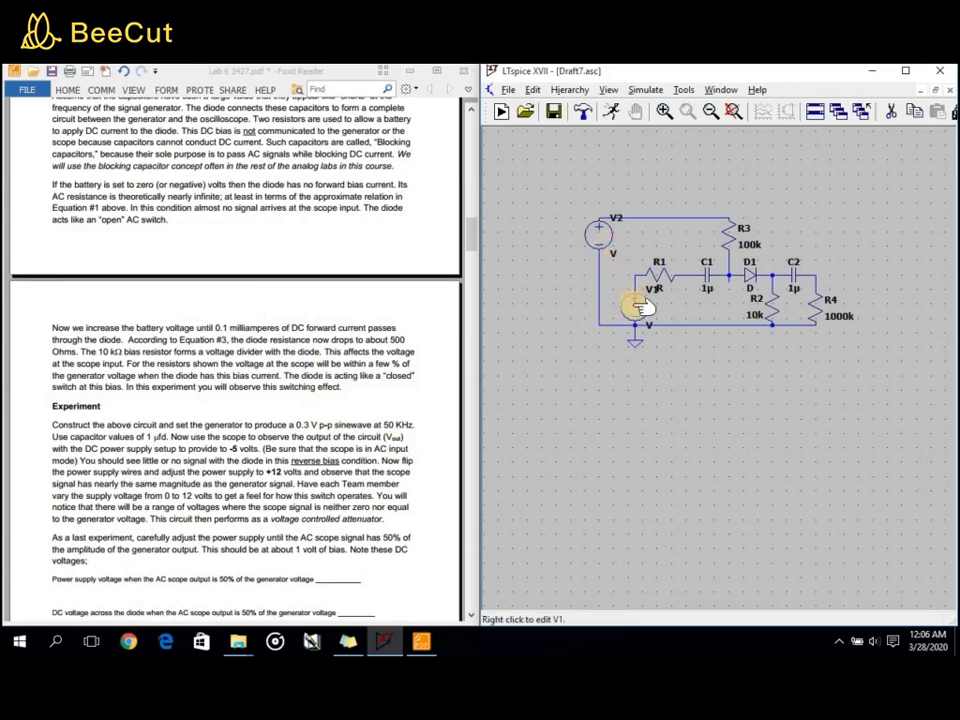
right_click(635, 306)
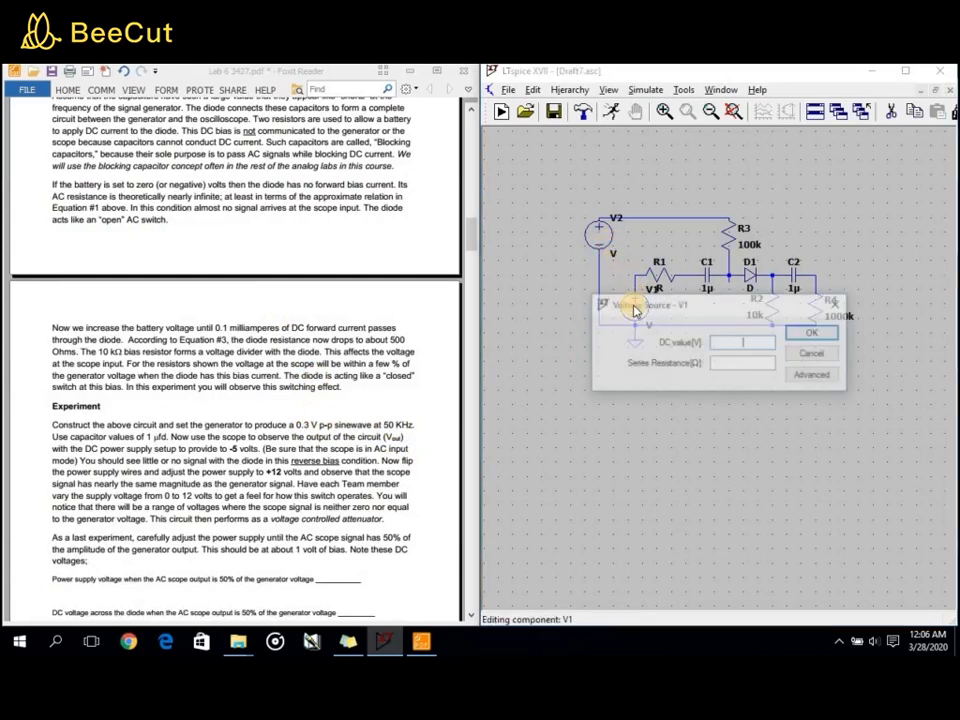
click(809, 378)
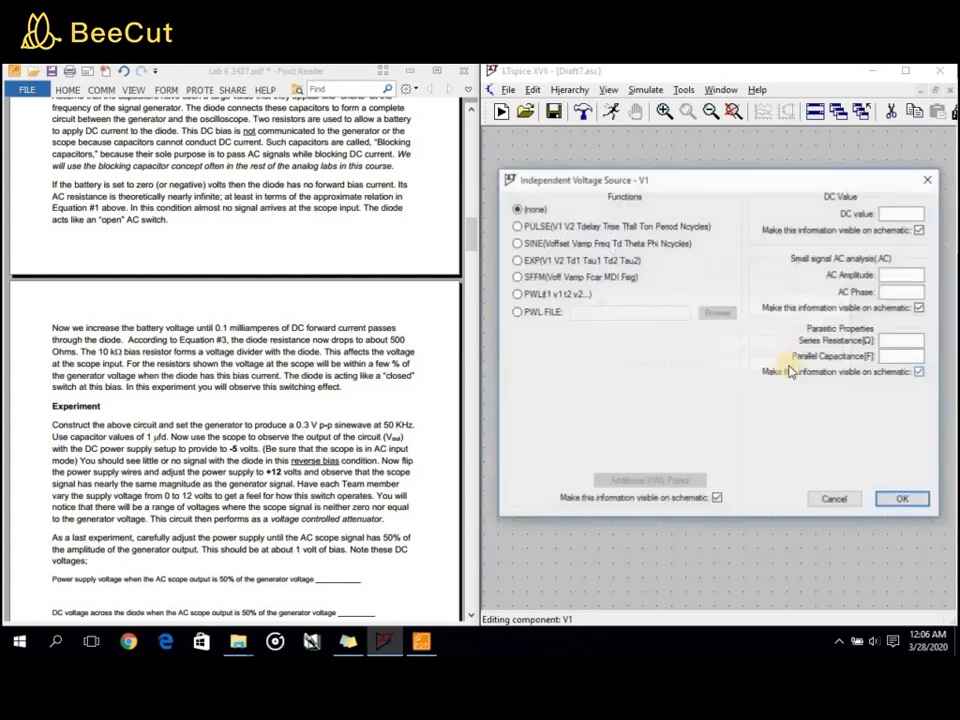
click(518, 243)
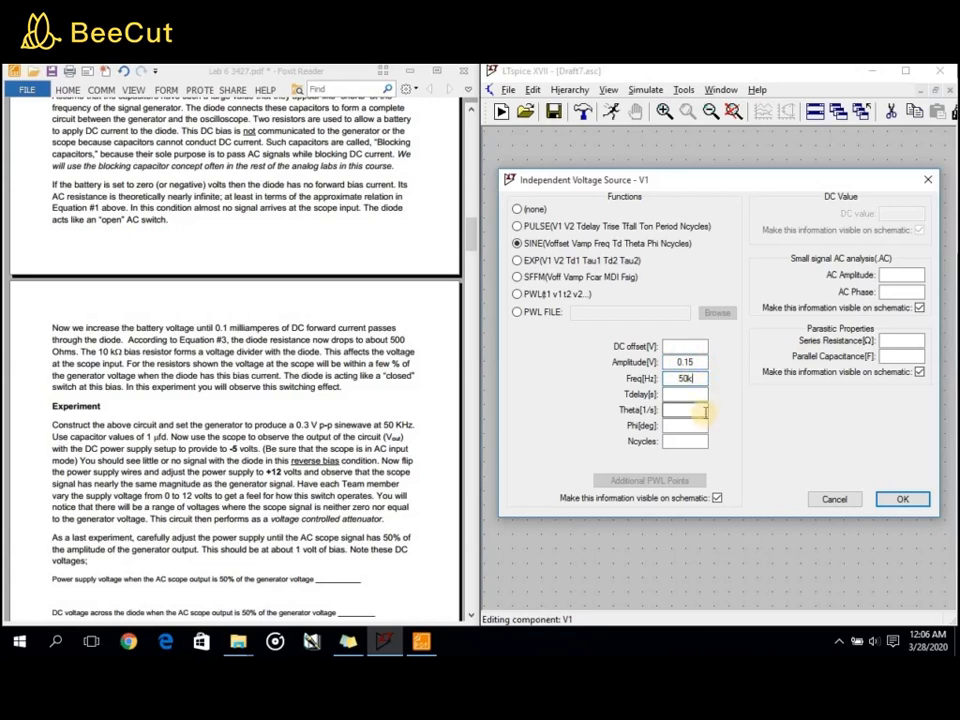
click(898, 498)
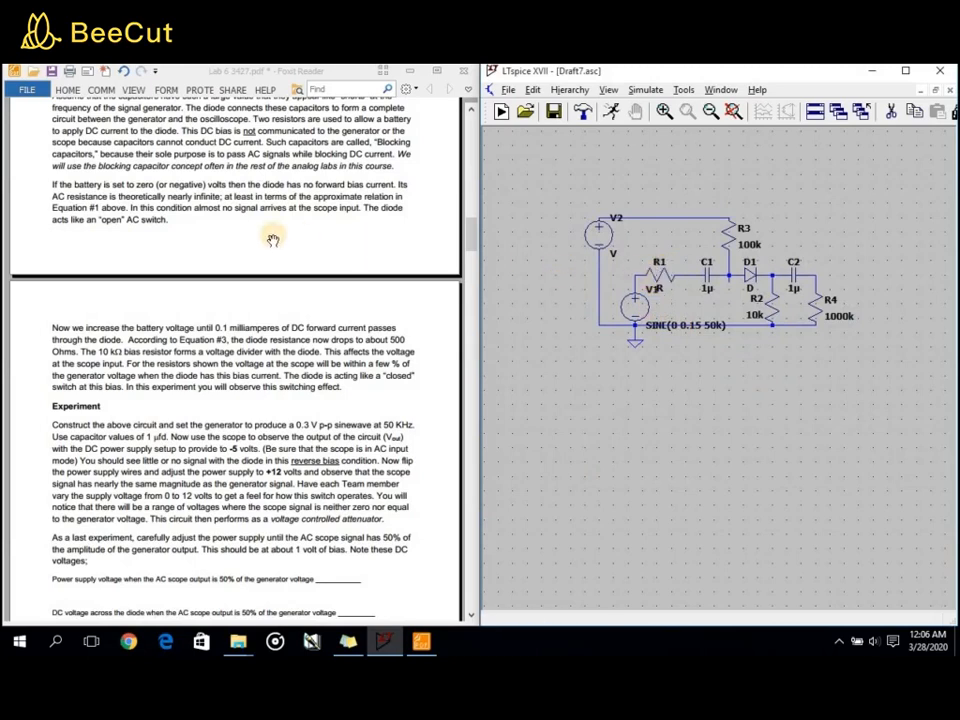
- Set R1's resistance to 50 to match the function generator resistor in the lab circuit
scroll(273, 237, up, 5)
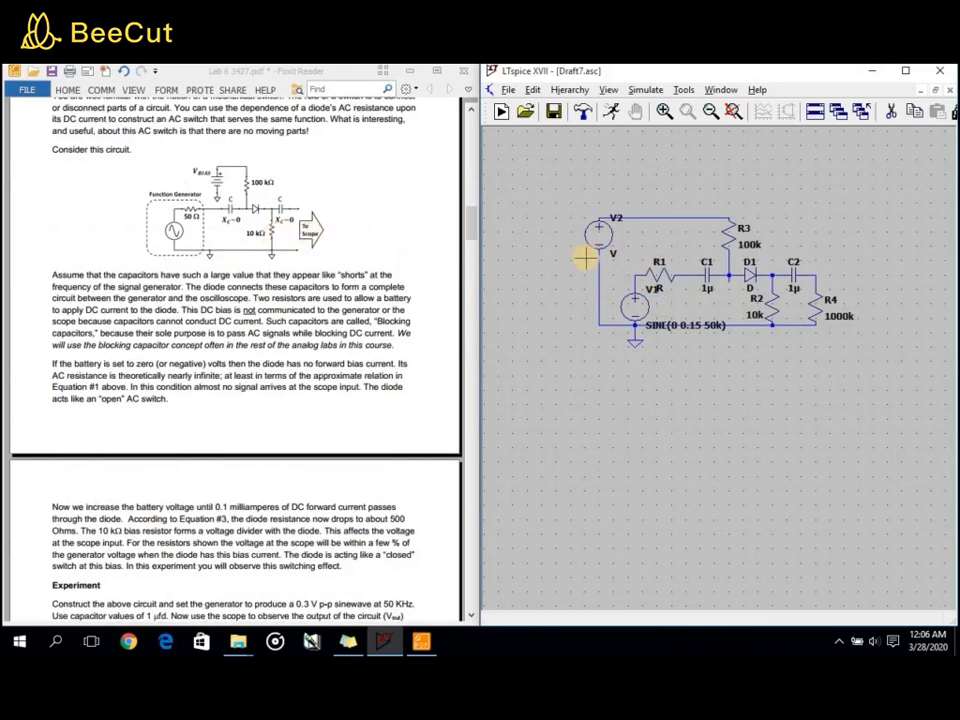
right_click(660, 266)
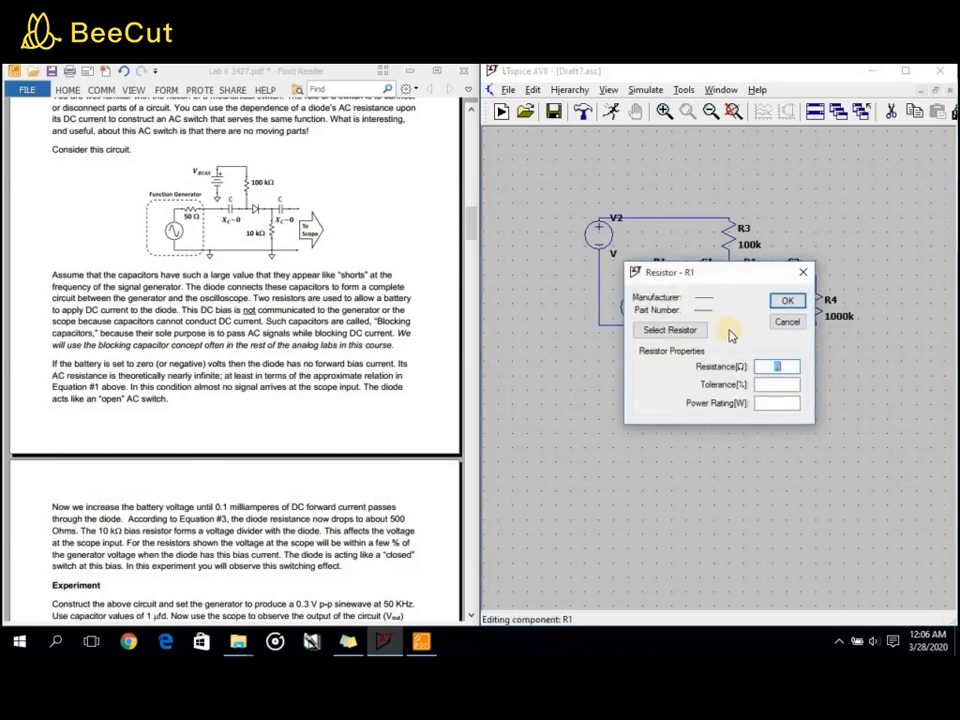
key(Return)
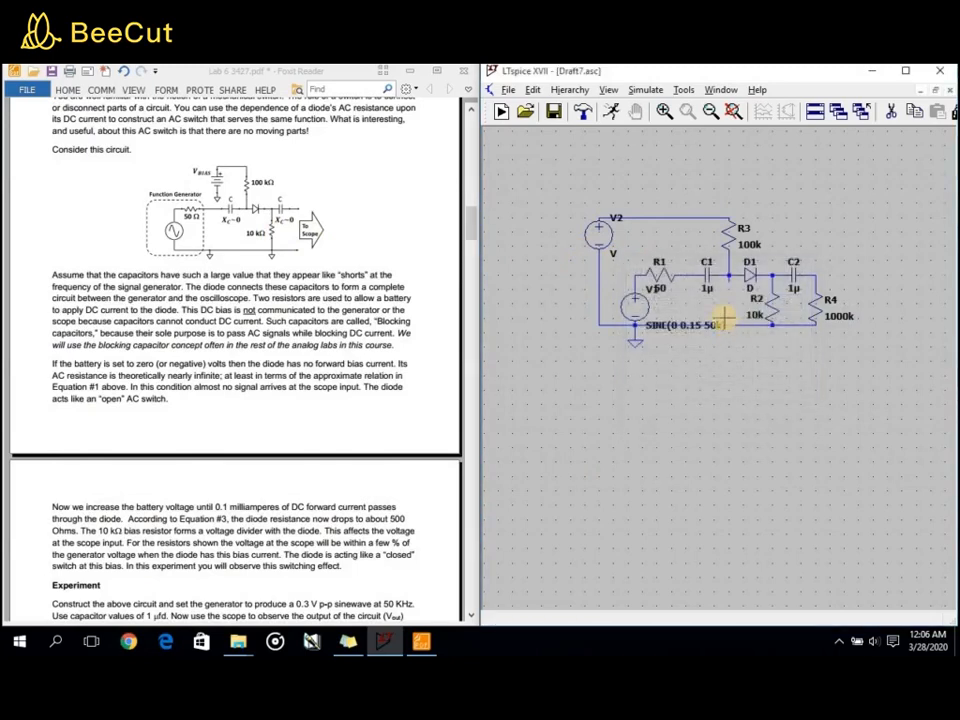
- Set the DC value of the bias supply V2 to 0 V
right_click(600, 232)
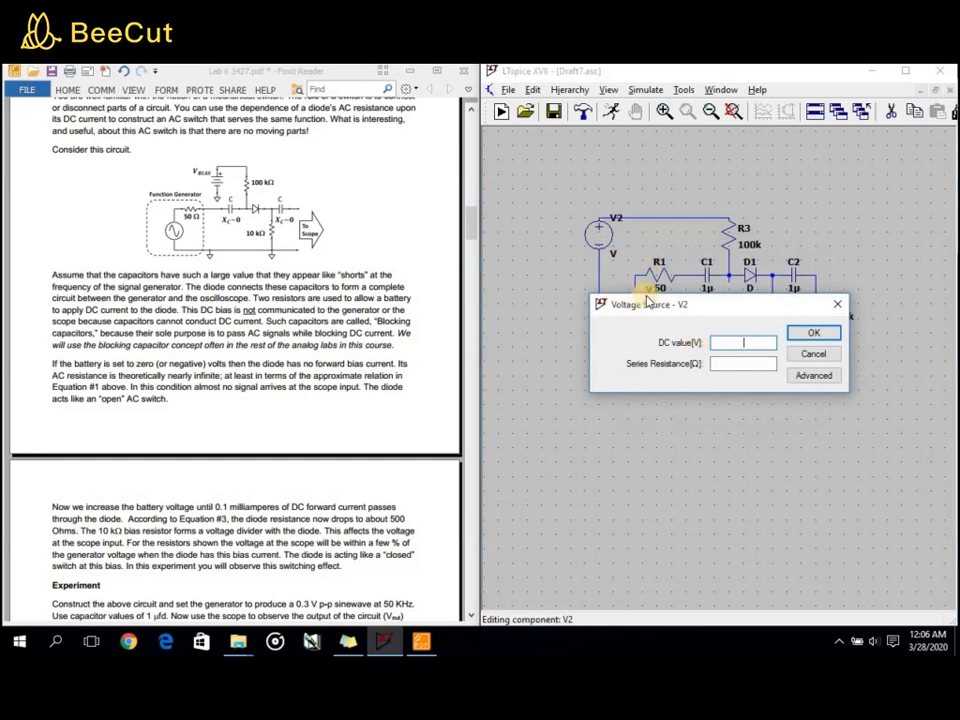
text(0)
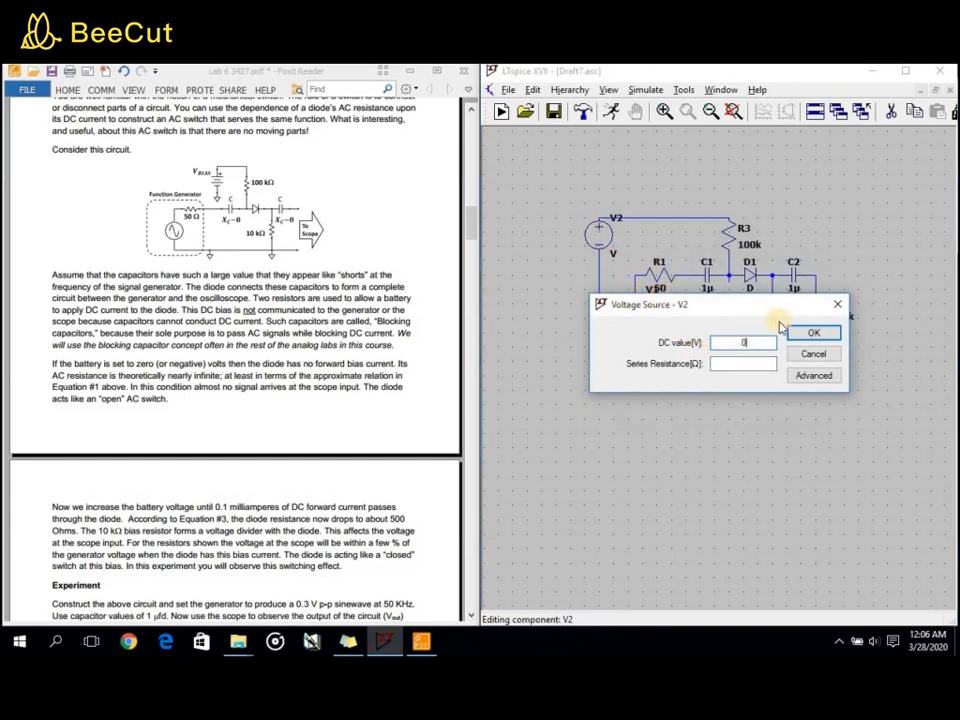
click(800, 334)
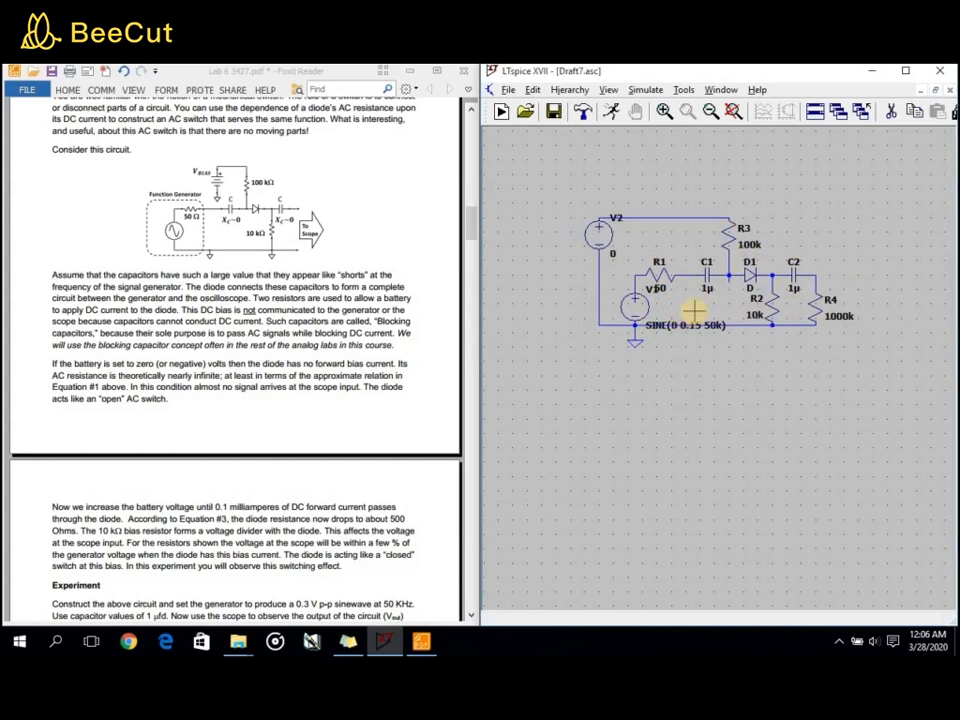
- Assign the 1N4148 diode model to D1
right_click(751, 275)
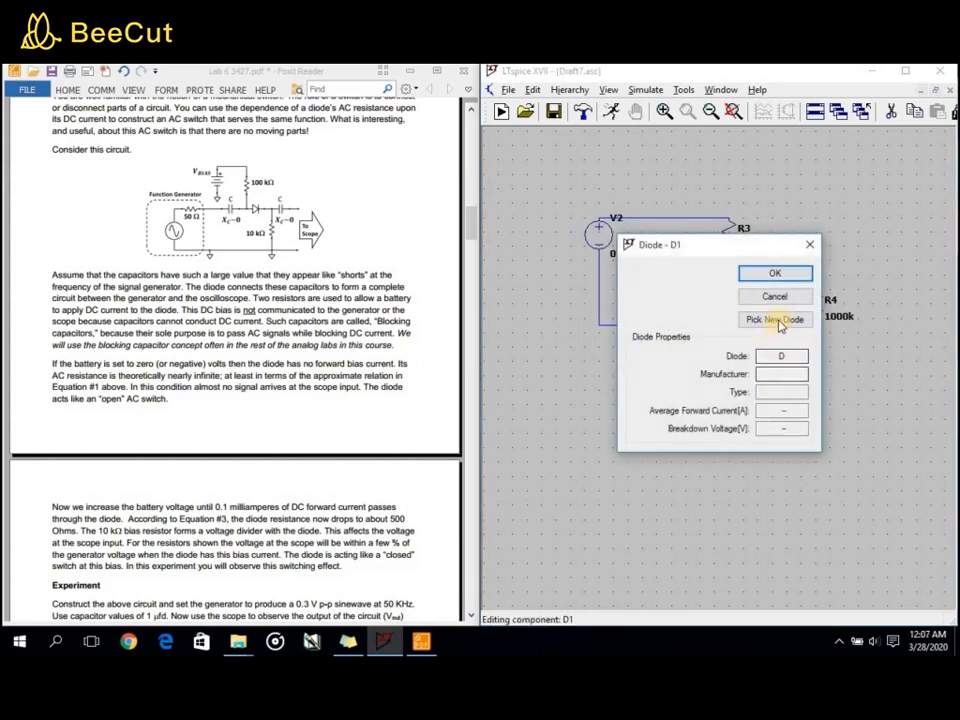
click(728, 318)
click(592, 349)
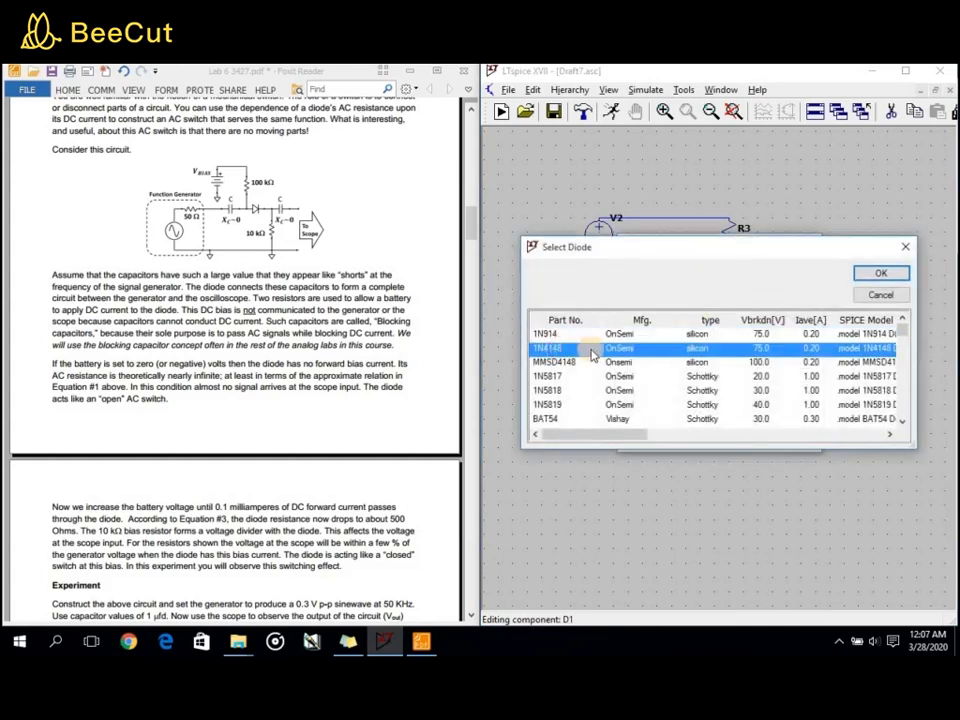
click(880, 274)
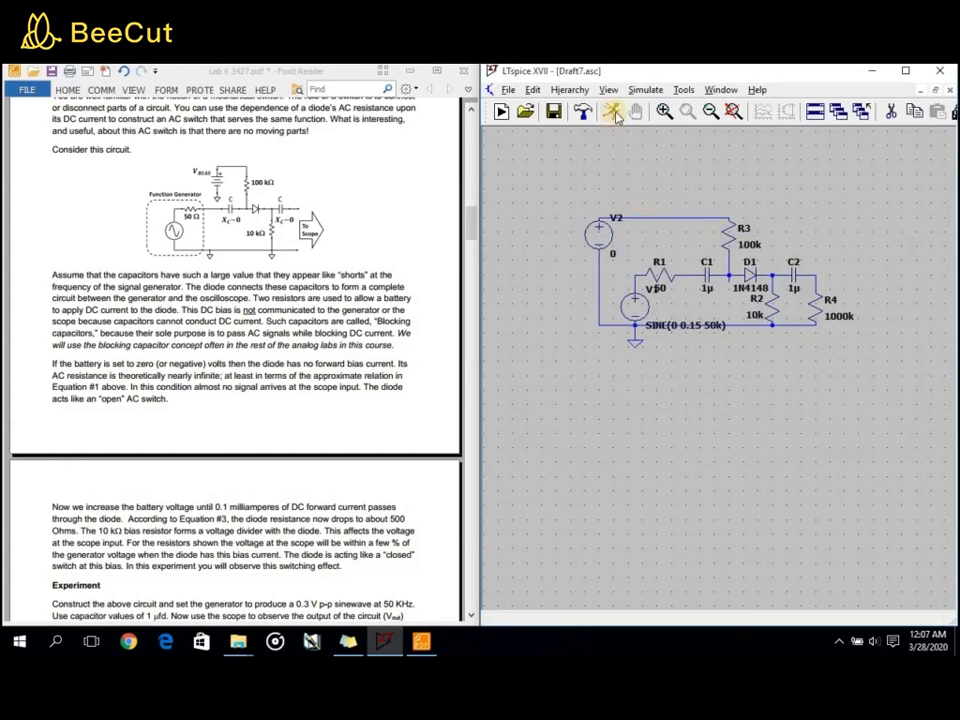
- Run a transient simulation with stop time 1m, data saving from 0 and a maximum timestep of 100n
click(613, 112)
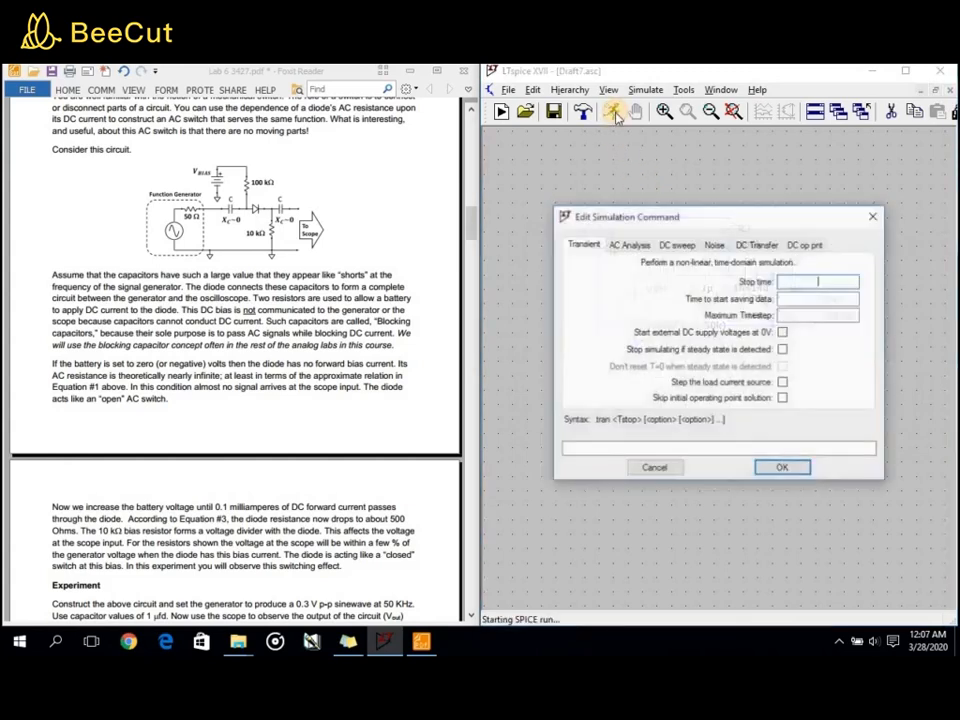
click(822, 281)
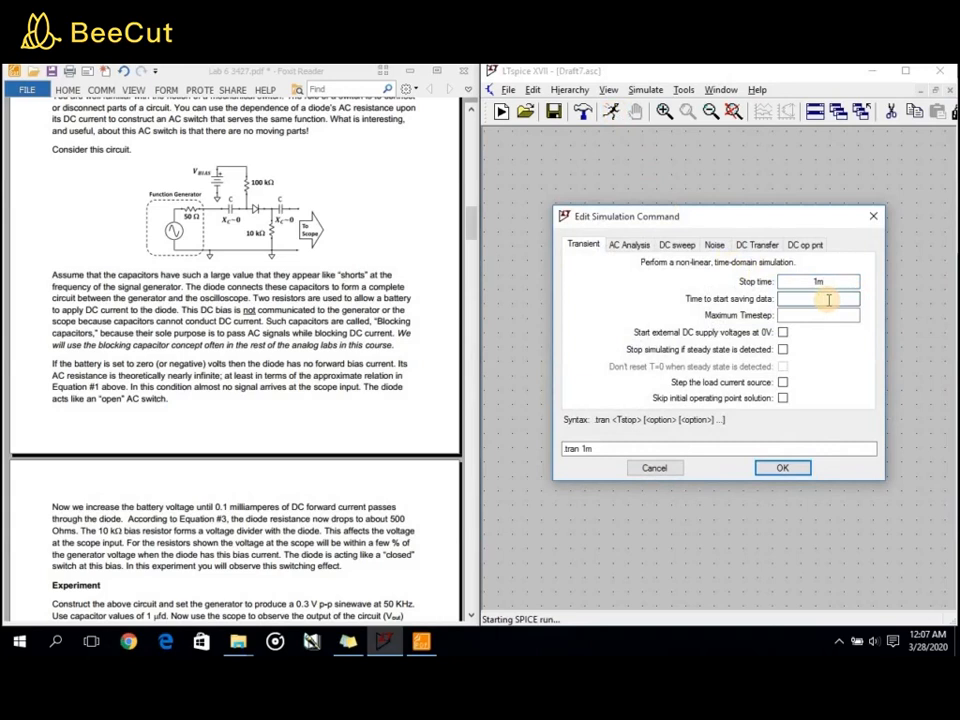
text(0)
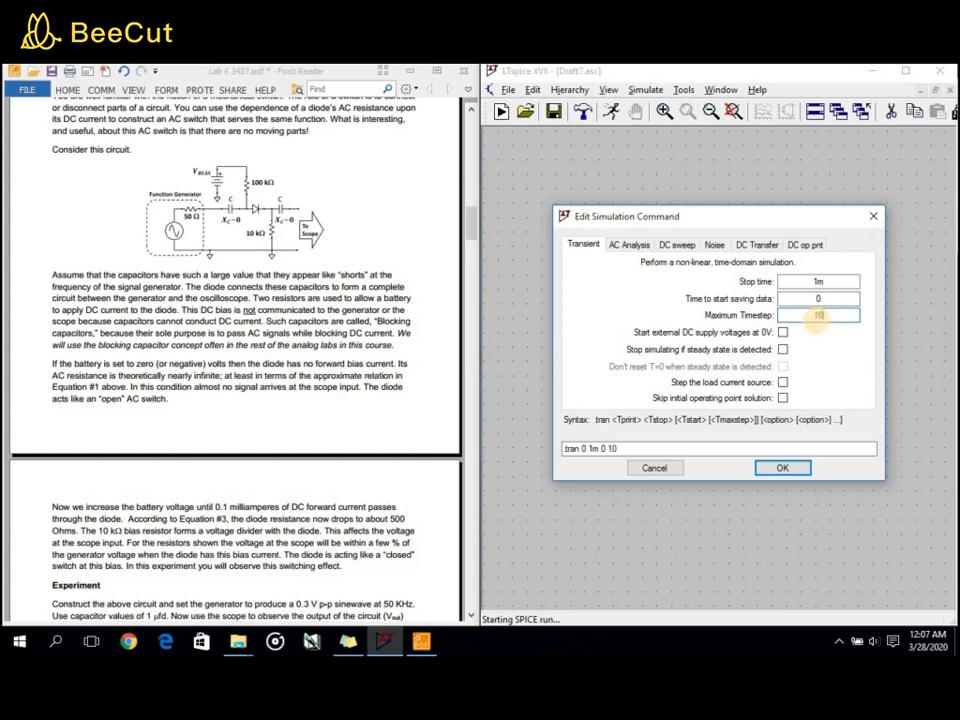
click(817, 320)
text(100n)
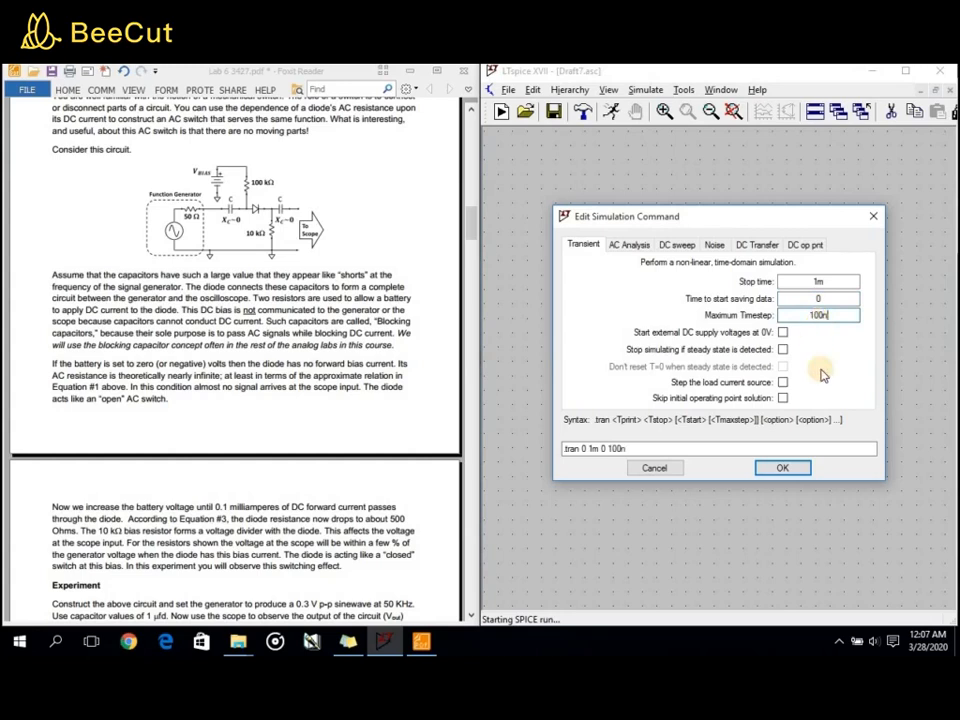
click(787, 471)
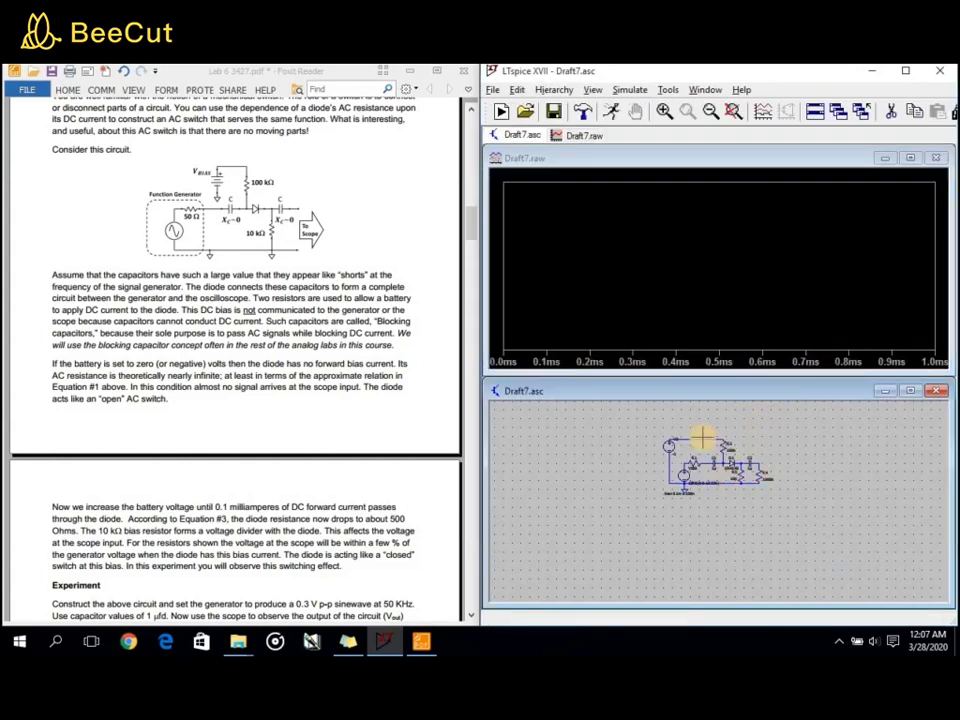
- Plot the output voltage at the node between C2 and R4 together with the V1 generator voltage at R1
scroll(703, 437, down, 1)
scroll(703, 437, up, 3)
scroll(703, 437, up, 2)
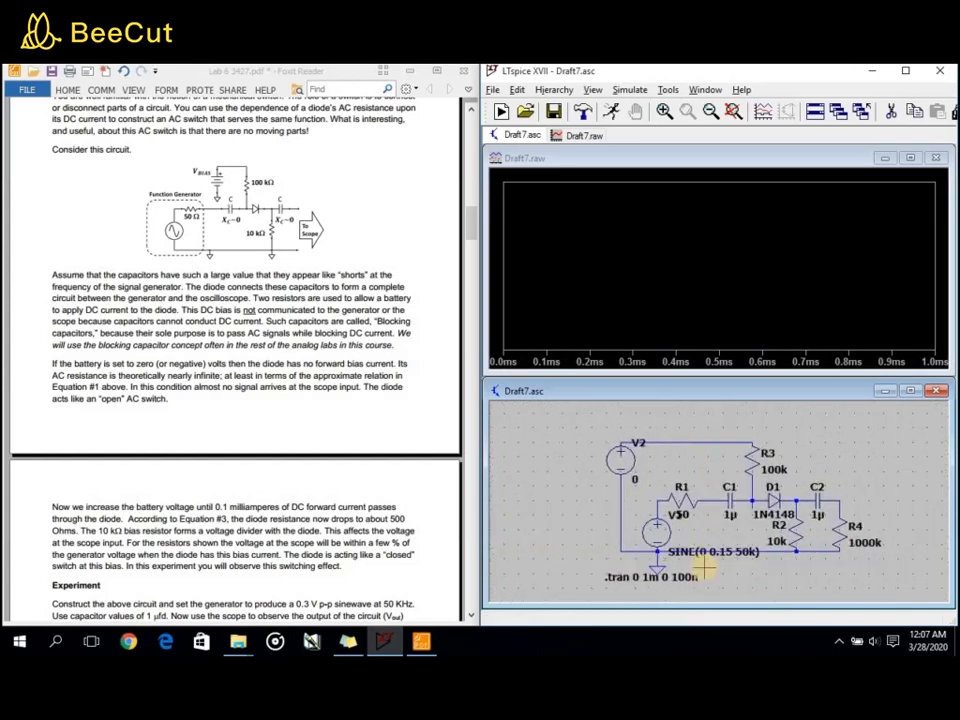
scroll(722, 596, down, 1)
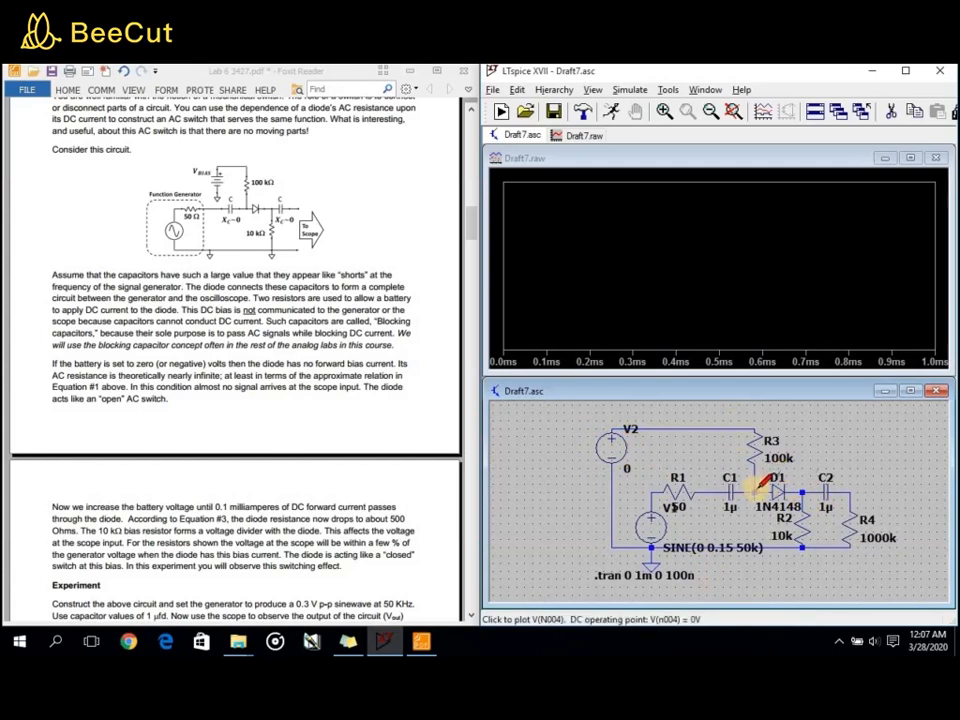
click(848, 489)
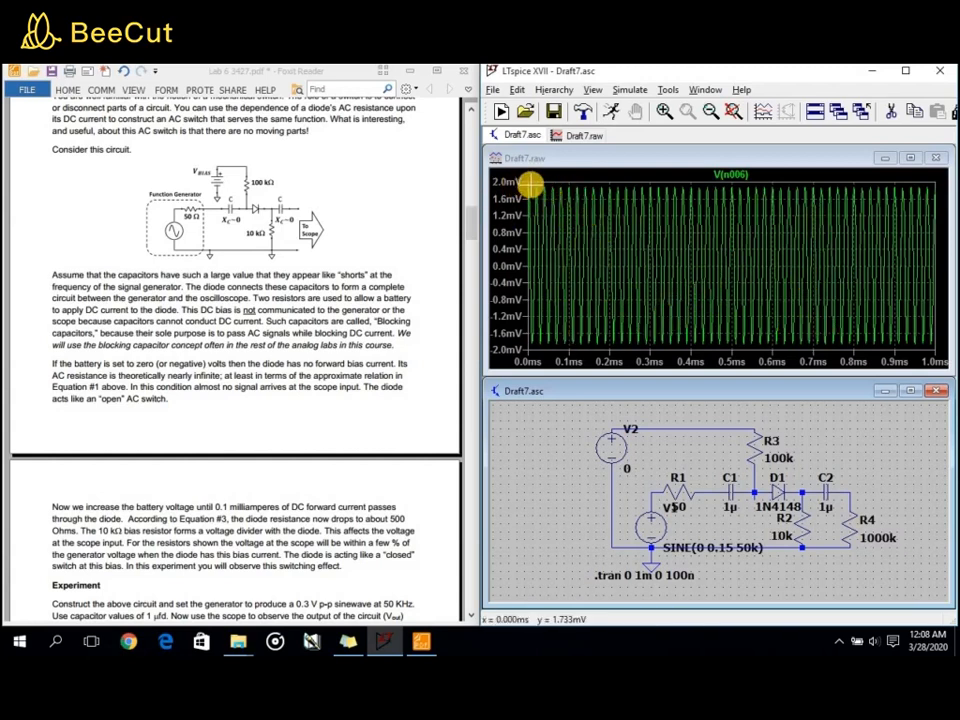
click(651, 490)
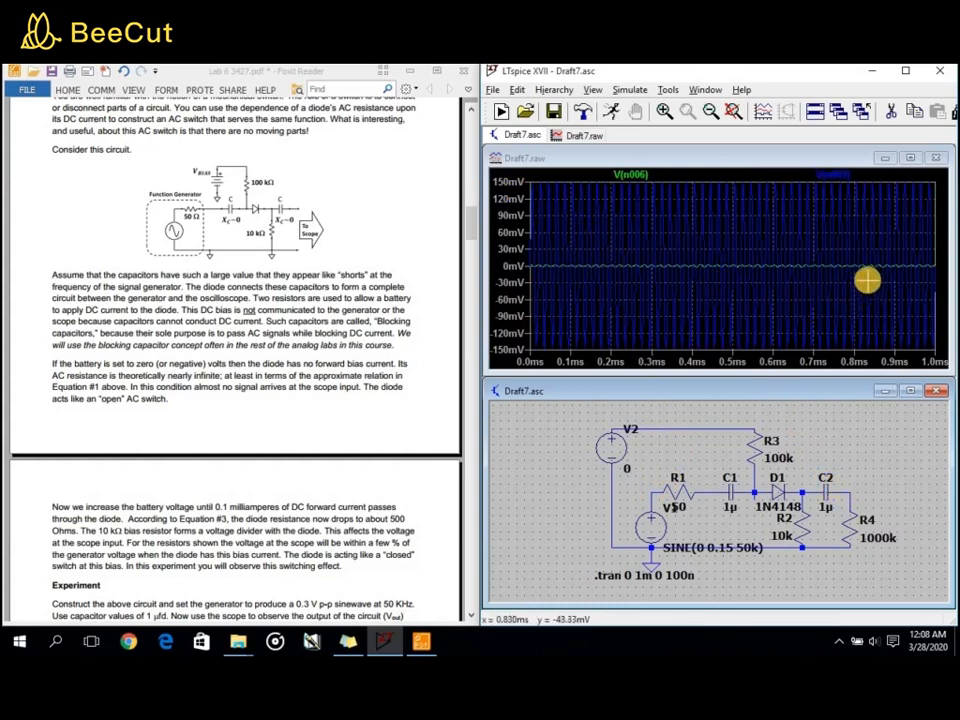
- Set V2's DC value to 2 V and rerun the simulation
right_click(614, 450)
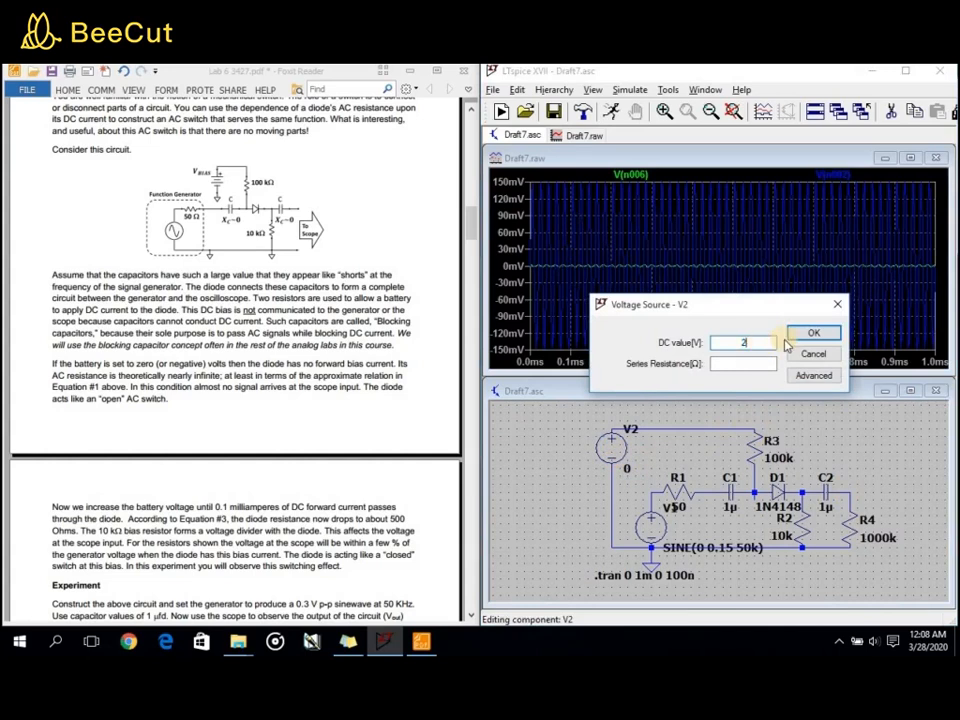
click(818, 334)
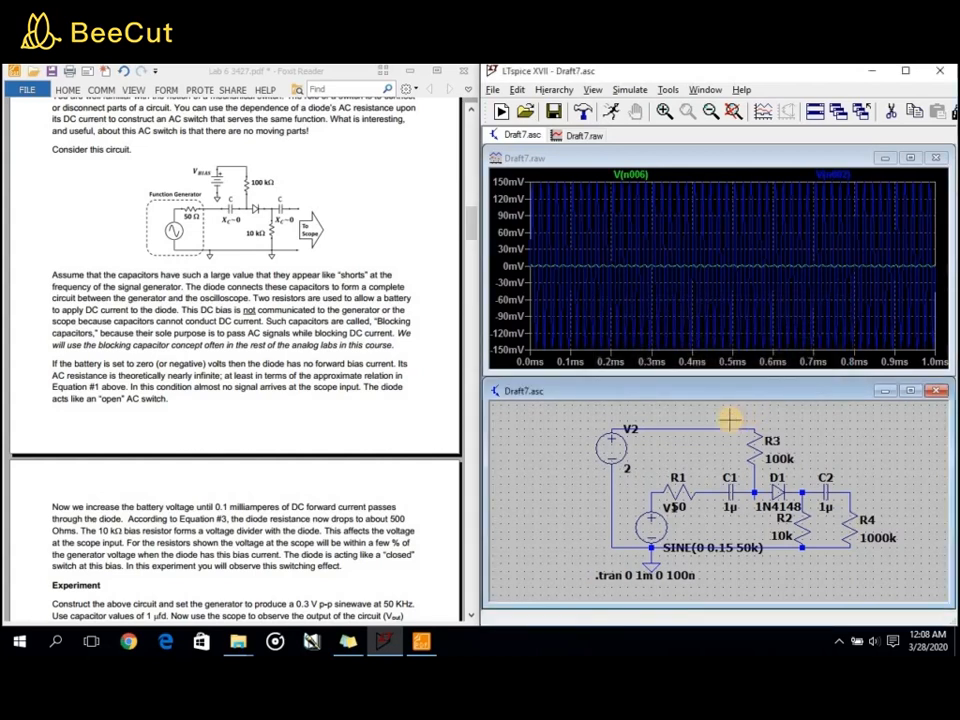
click(617, 113)
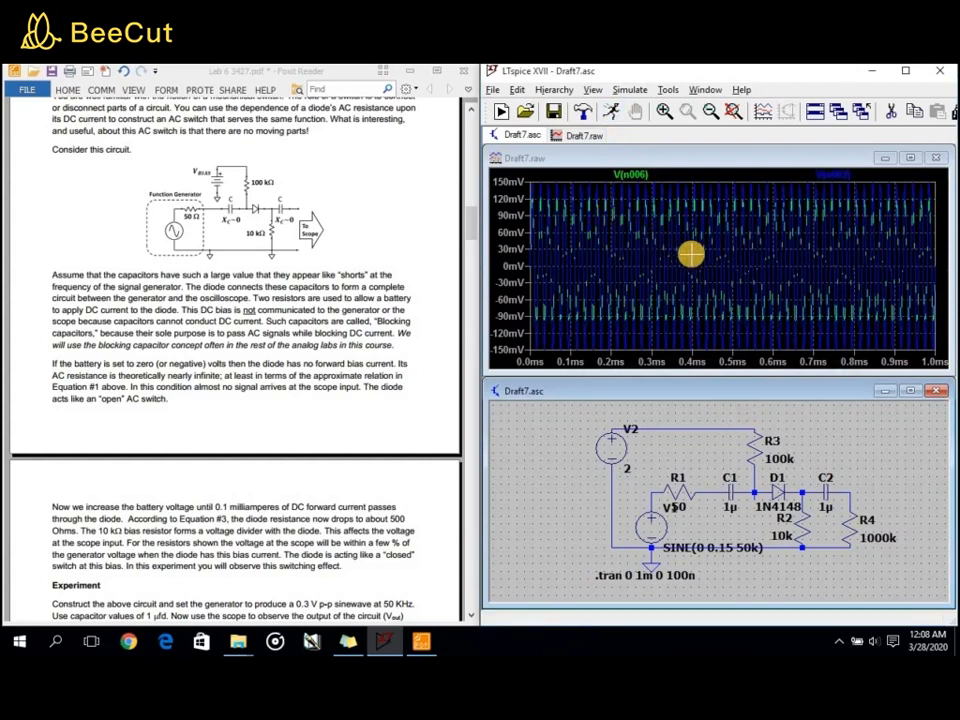
- Show only the output voltage at the node between C2 and R4 over the full time range of the plot
drag(724, 259, 752, 259)
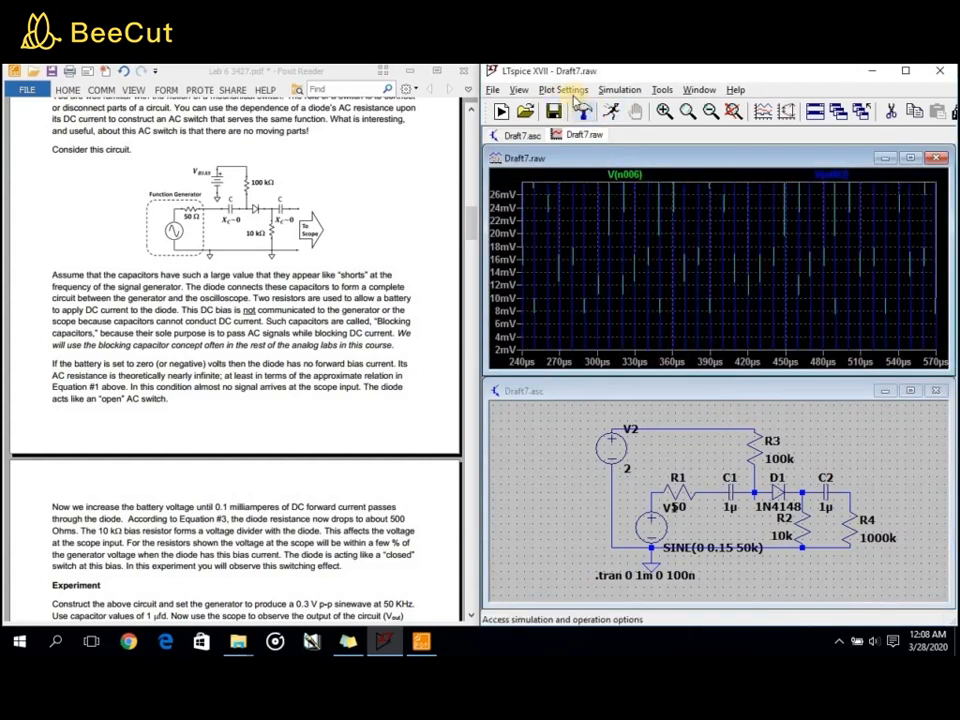
click(519, 89)
click(551, 150)
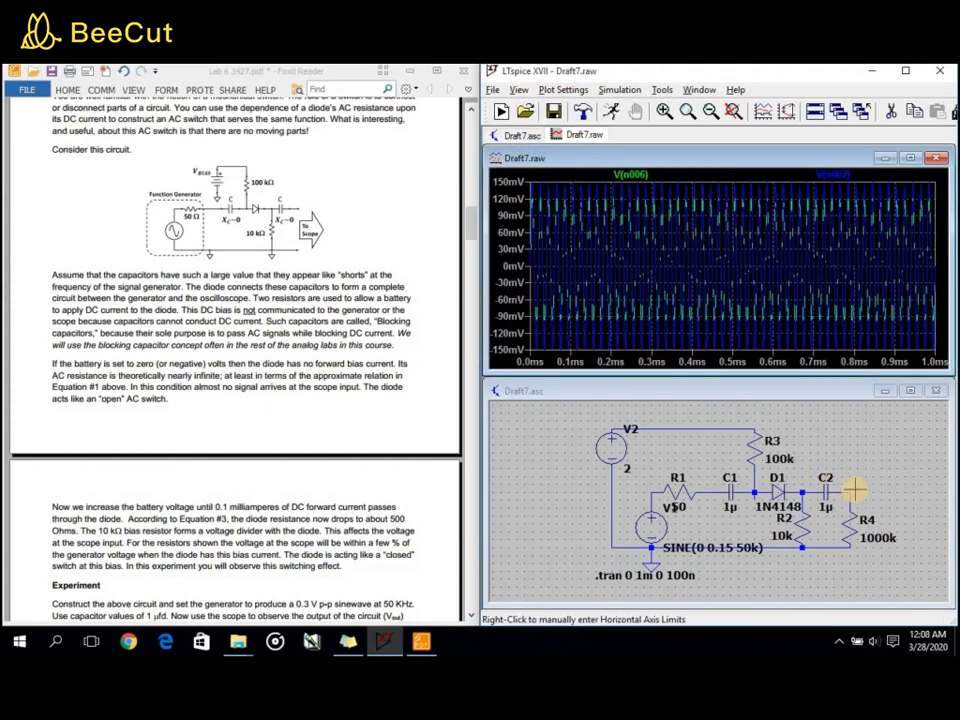
click(845, 487)
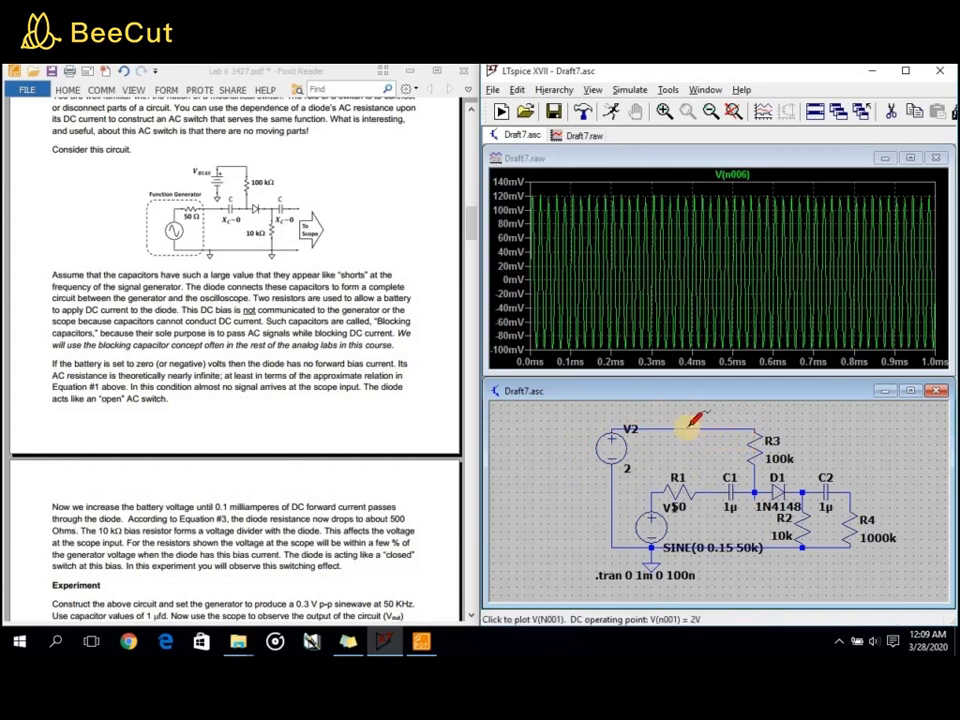
- In the lab PDF in Foxit Reader, read Experiment #3 on the bipolar junction transistor down to its measurement circuit and procedure
scroll(354, 401, down, 4)
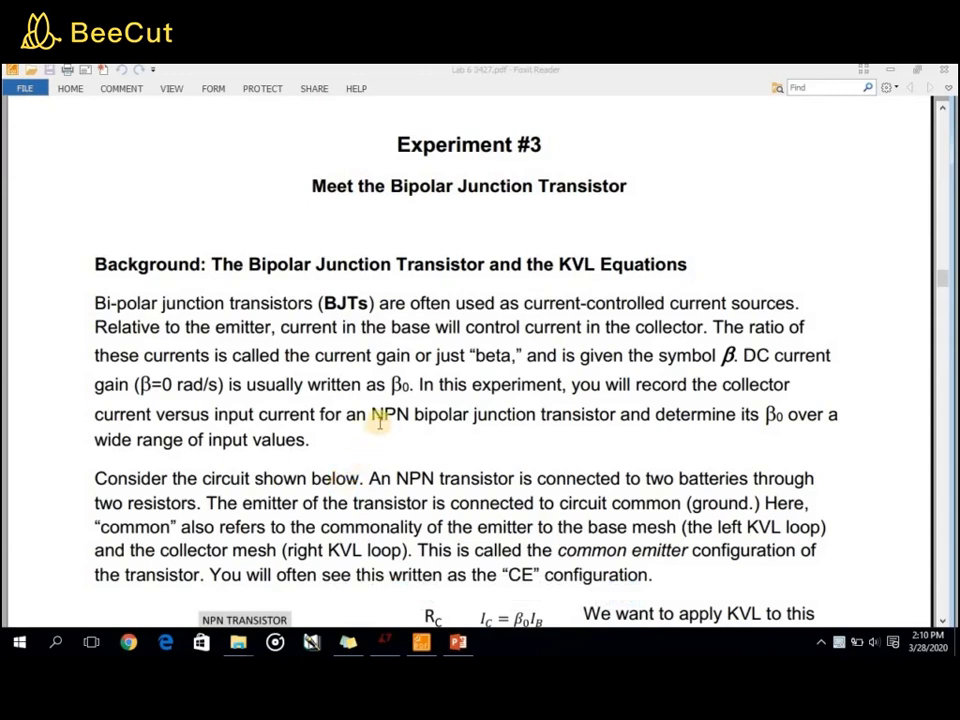
scroll(380, 423, down, 1)
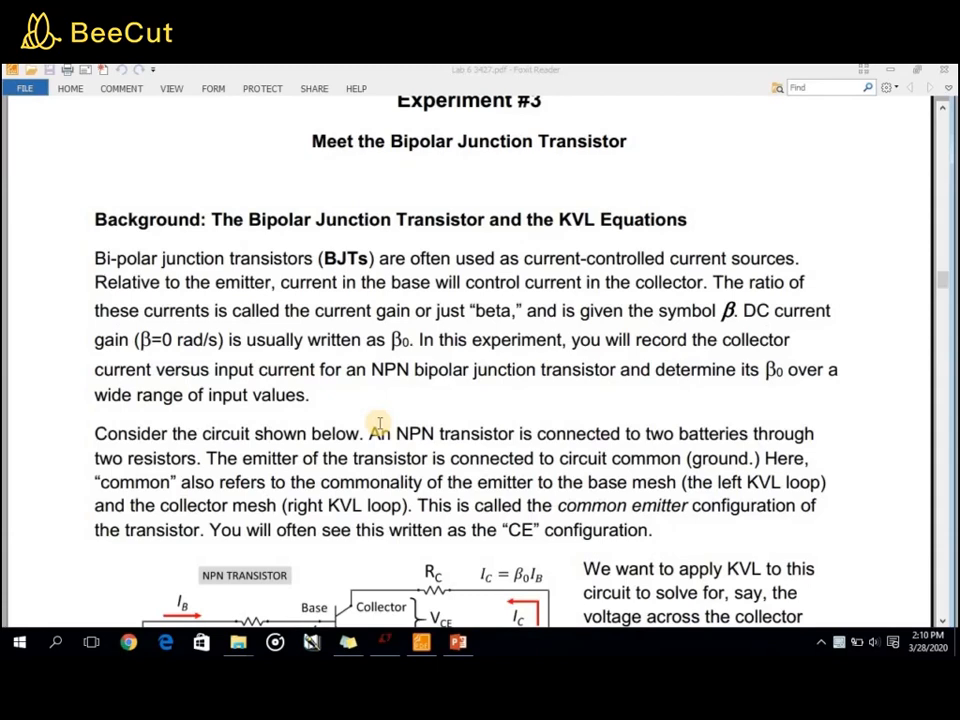
scroll(379, 424, down, 8)
scroll(379, 424, up, 3)
scroll(379, 424, down, 15)
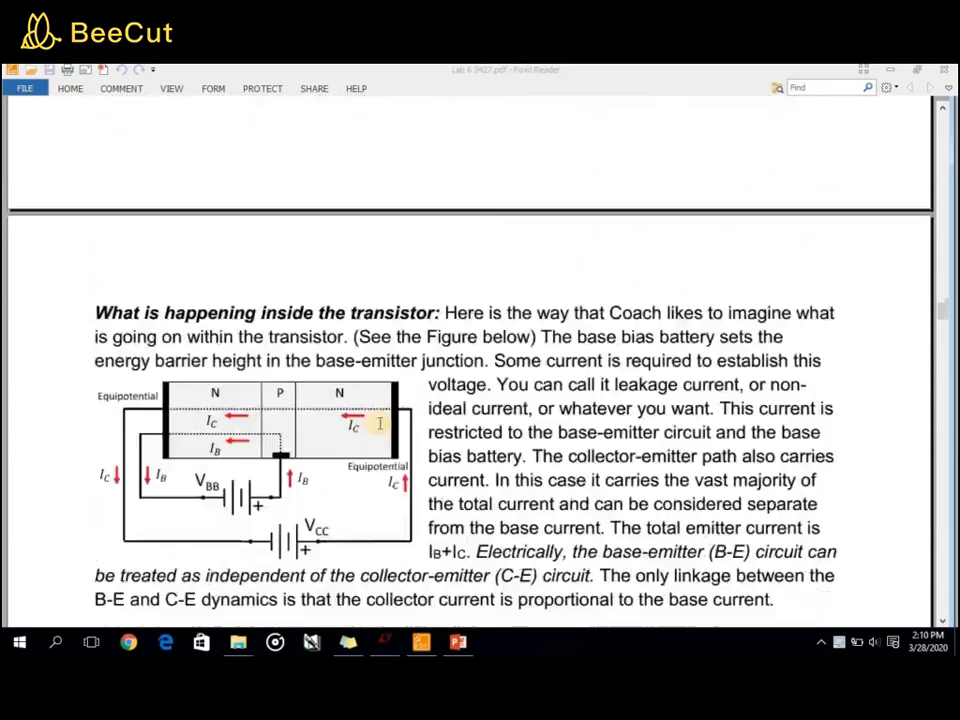
scroll(379, 424, down, 15)
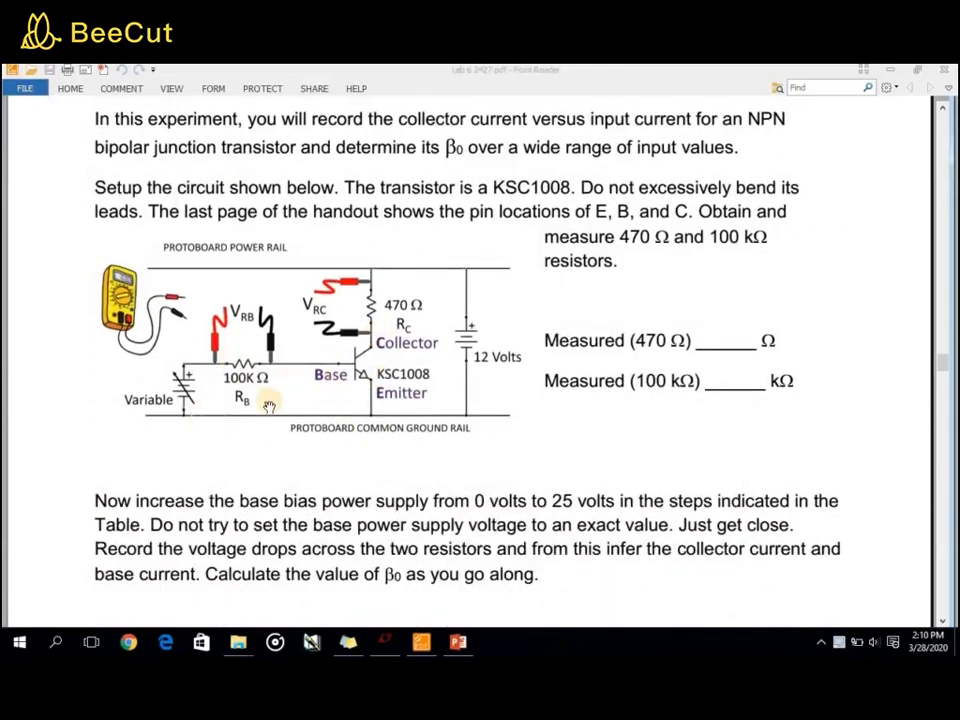
- Switch to LTspice and open the component symbol selection for the blank schematic, enlarging its window so more symbols are listed
click(395, 645)
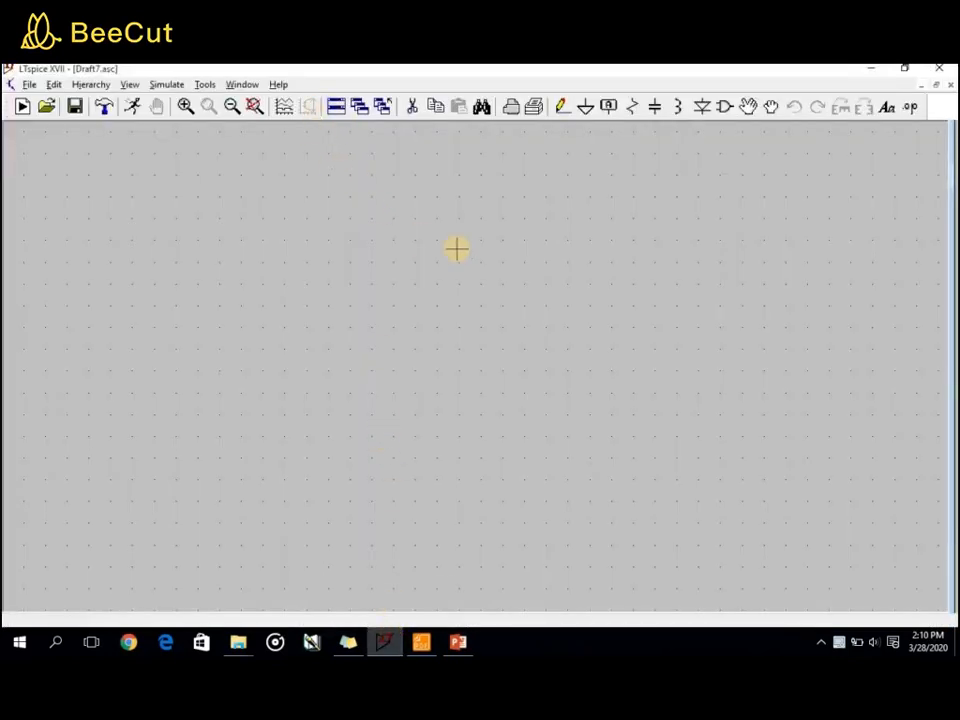
click(724, 110)
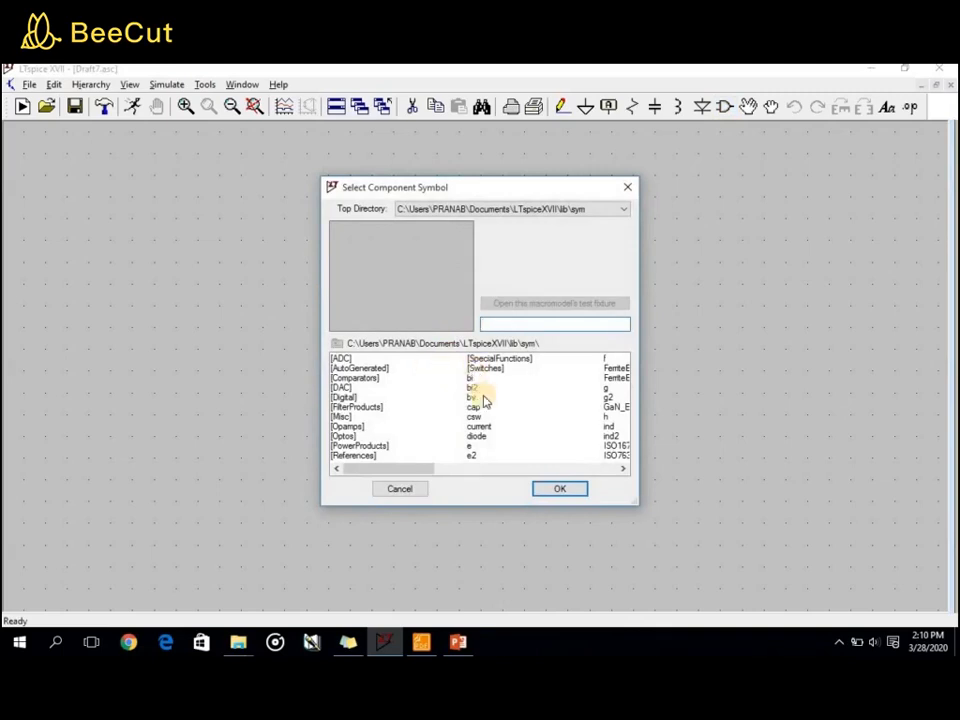
drag(428, 478, 621, 471)
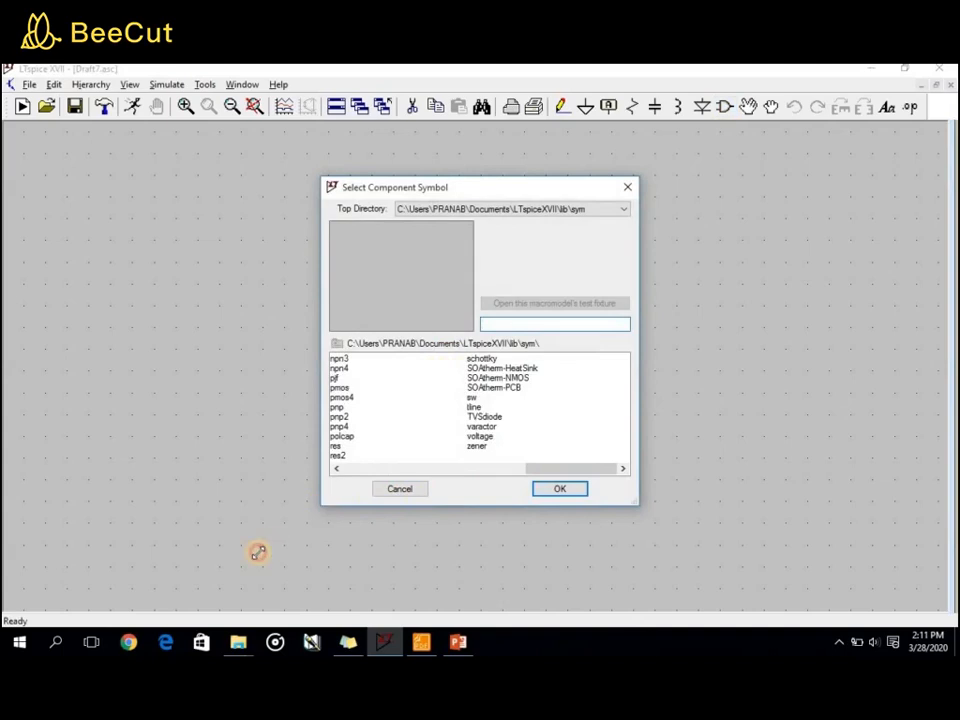
drag(258, 552, 231, 573)
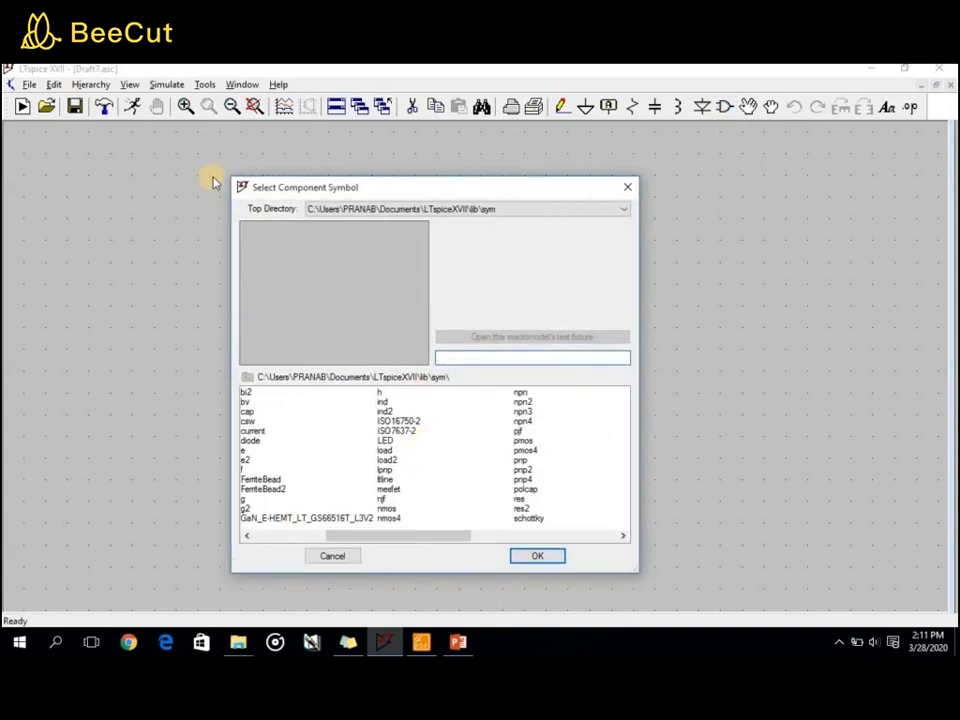
drag(221, 153, 215, 148)
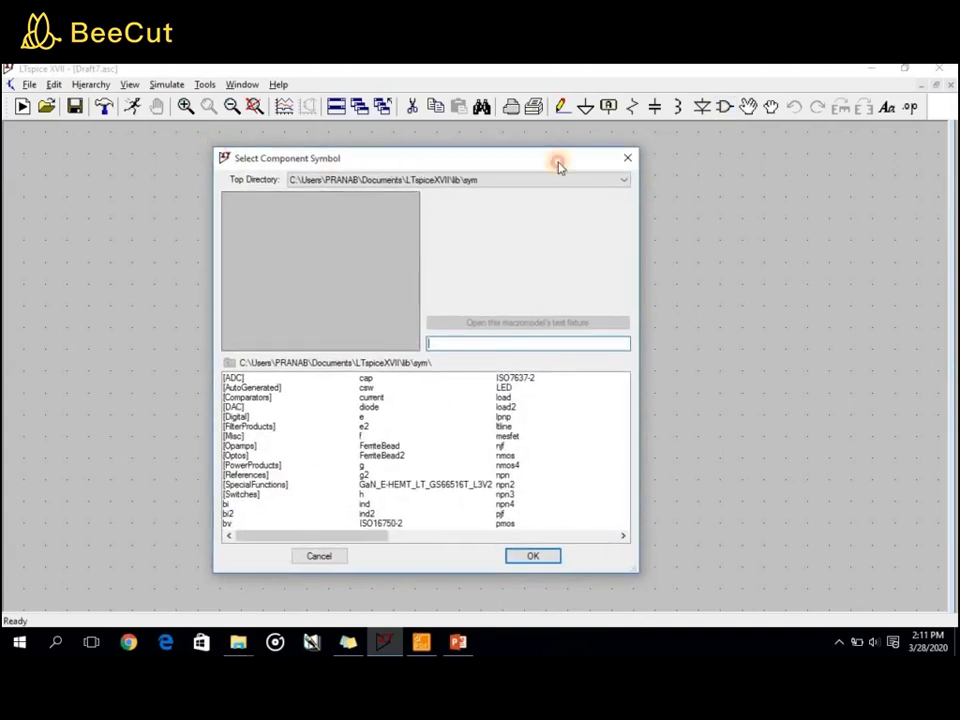
drag(559, 161, 706, 165)
drag(706, 163, 516, 160)
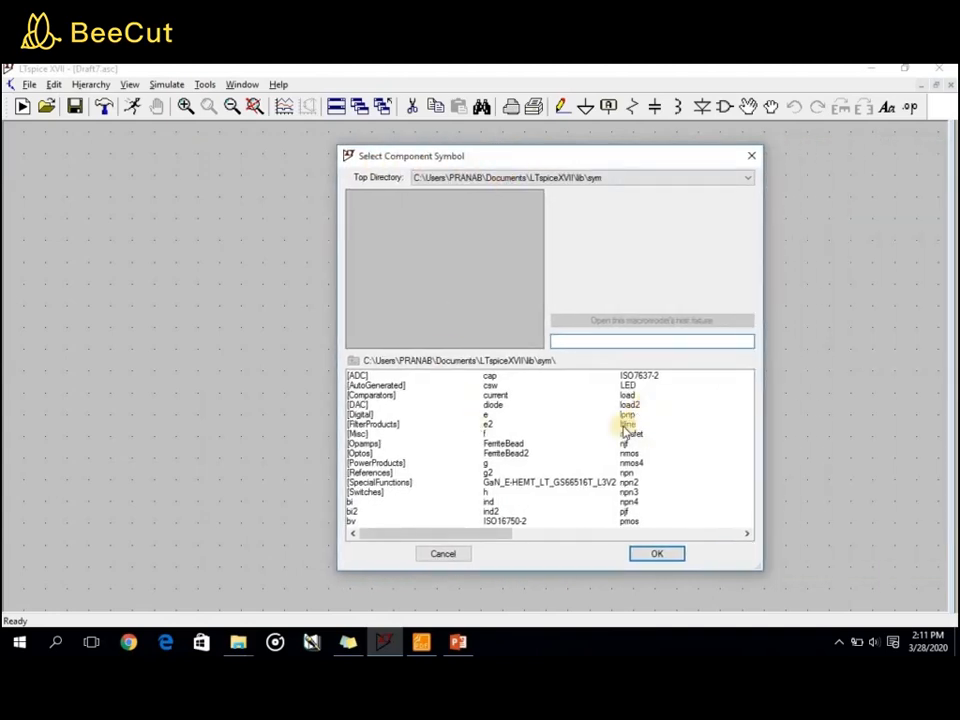
- Place one bipolar NPN transistor (npn) in the schematic, right of centre
drag(482, 538, 592, 535)
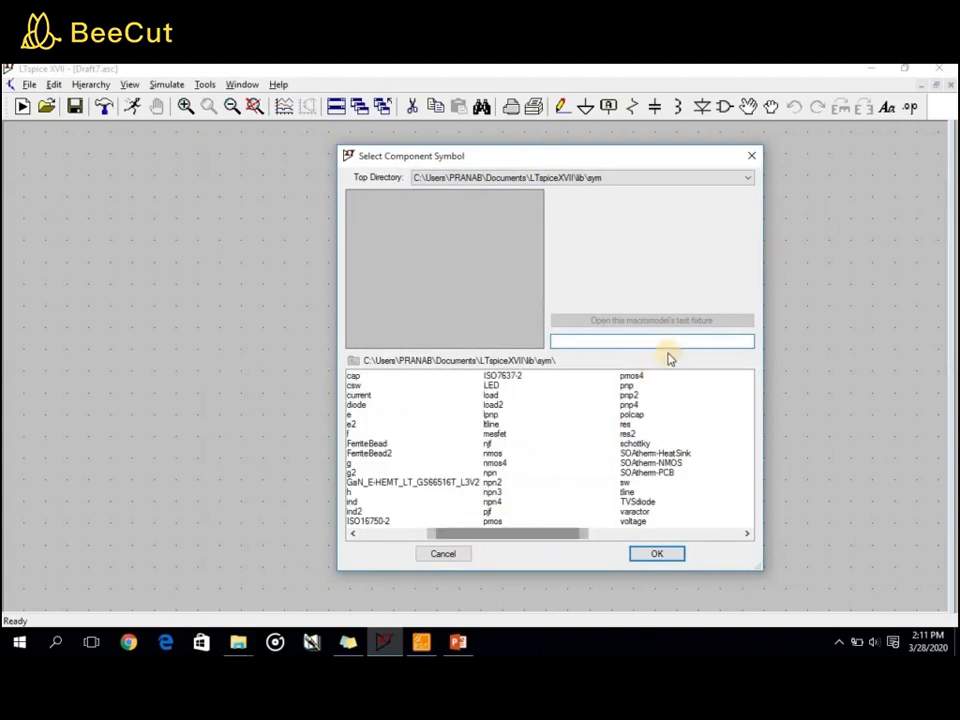
click(630, 387)
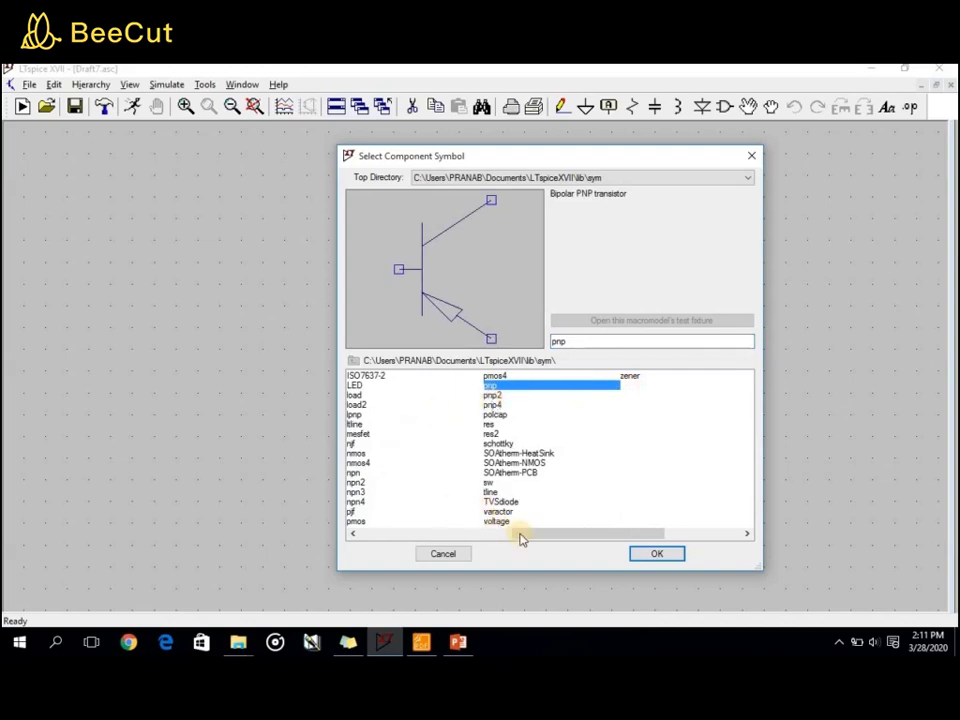
drag(521, 540, 489, 540)
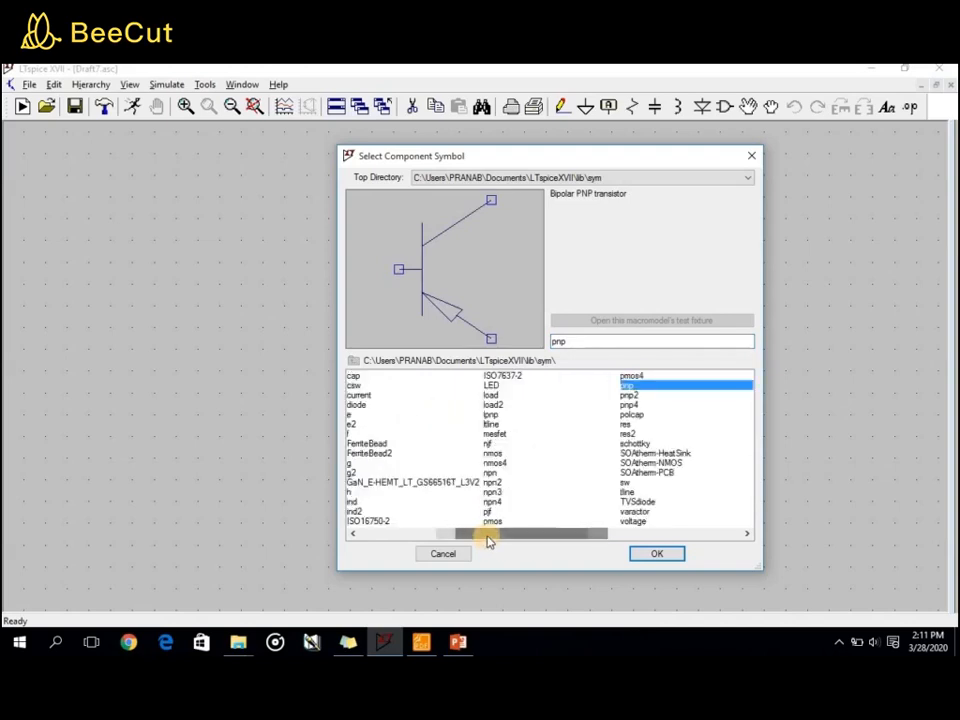
click(490, 472)
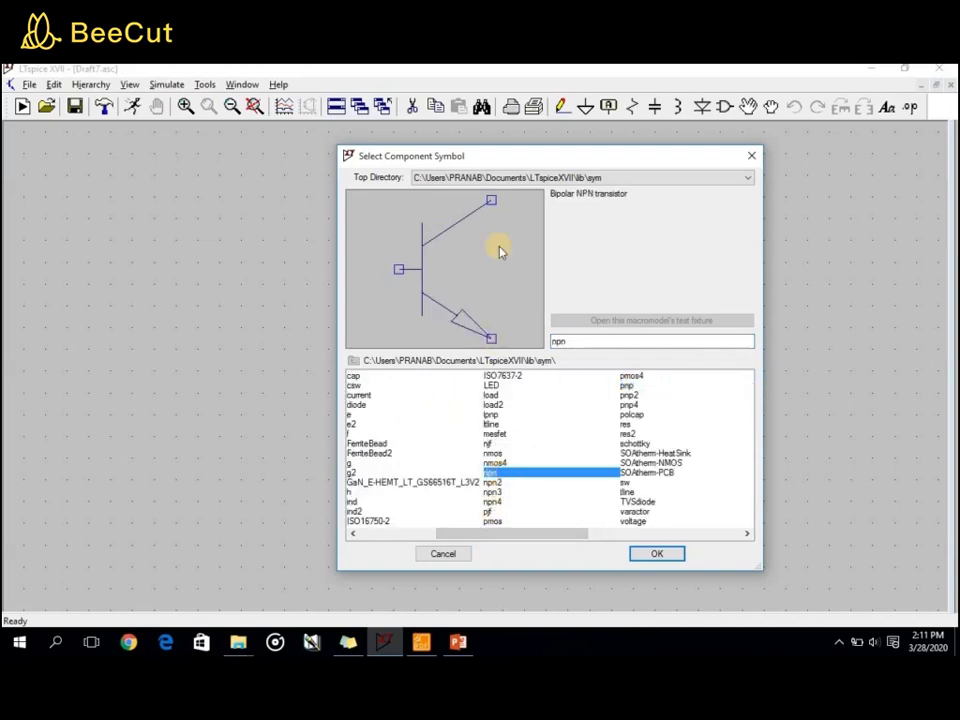
click(656, 553)
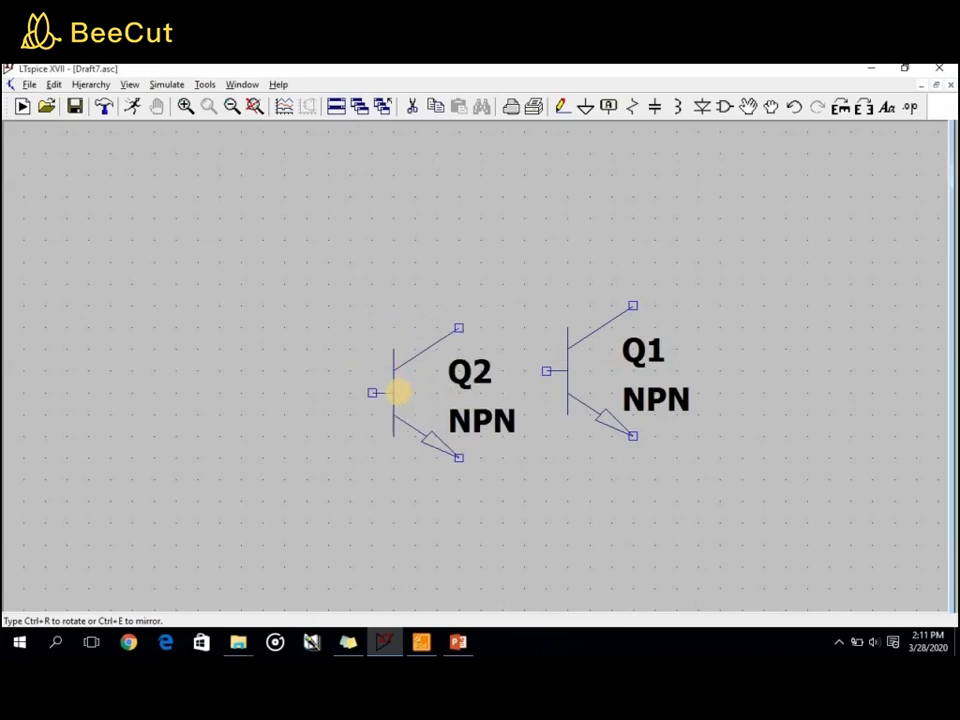
right_click(399, 390)
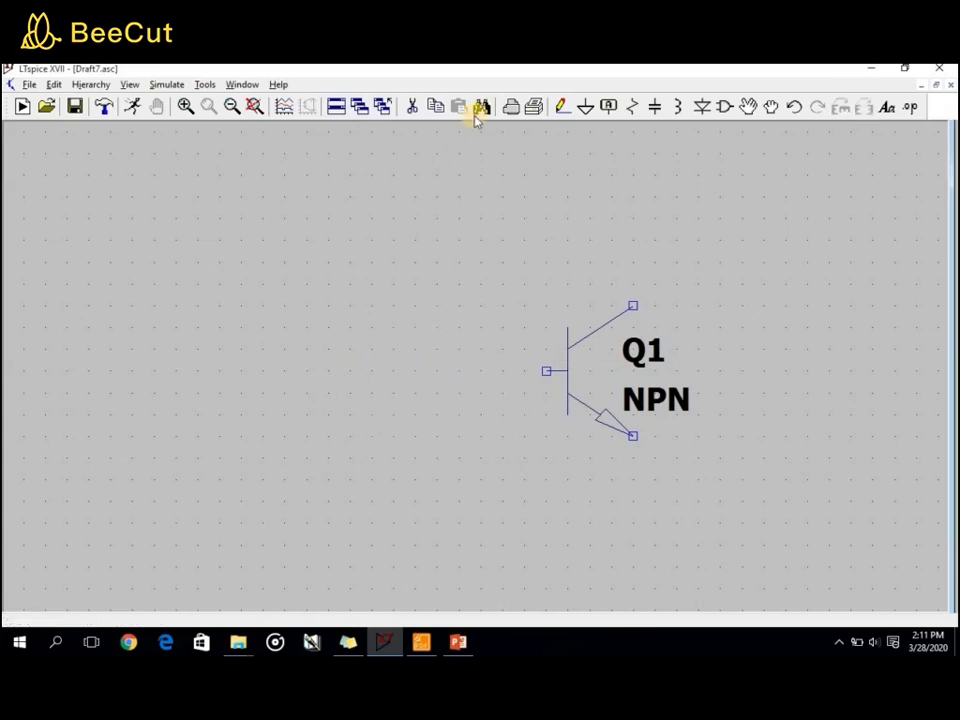
- Place a vertical resistor above the transistor's collector and a horizontal resistor in line with its base
click(635, 111)
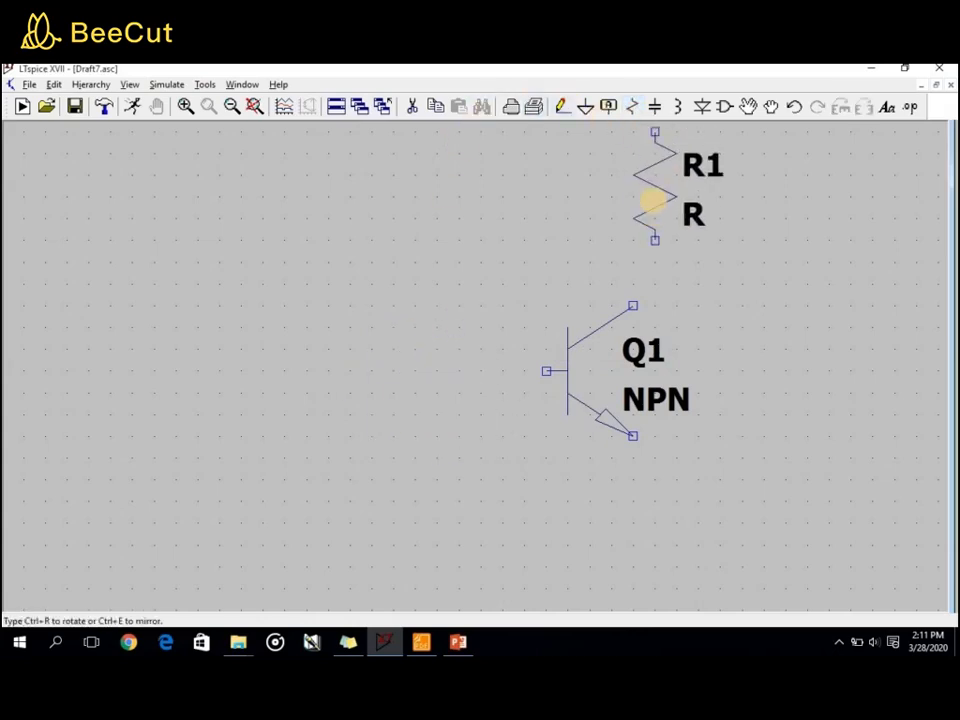
click(627, 194)
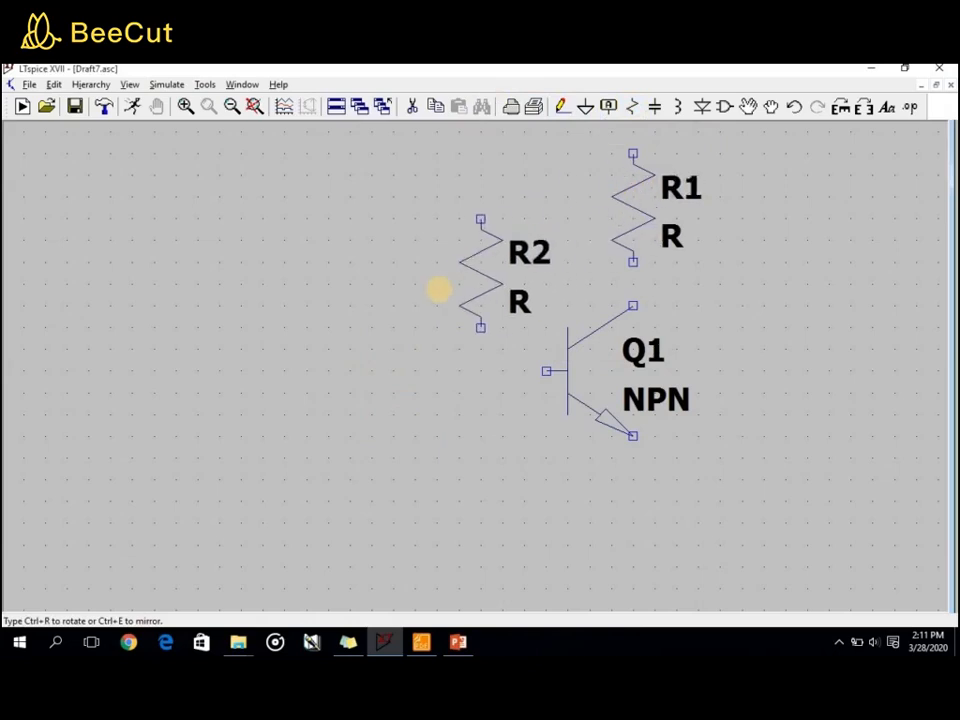
key(ctrl+r)
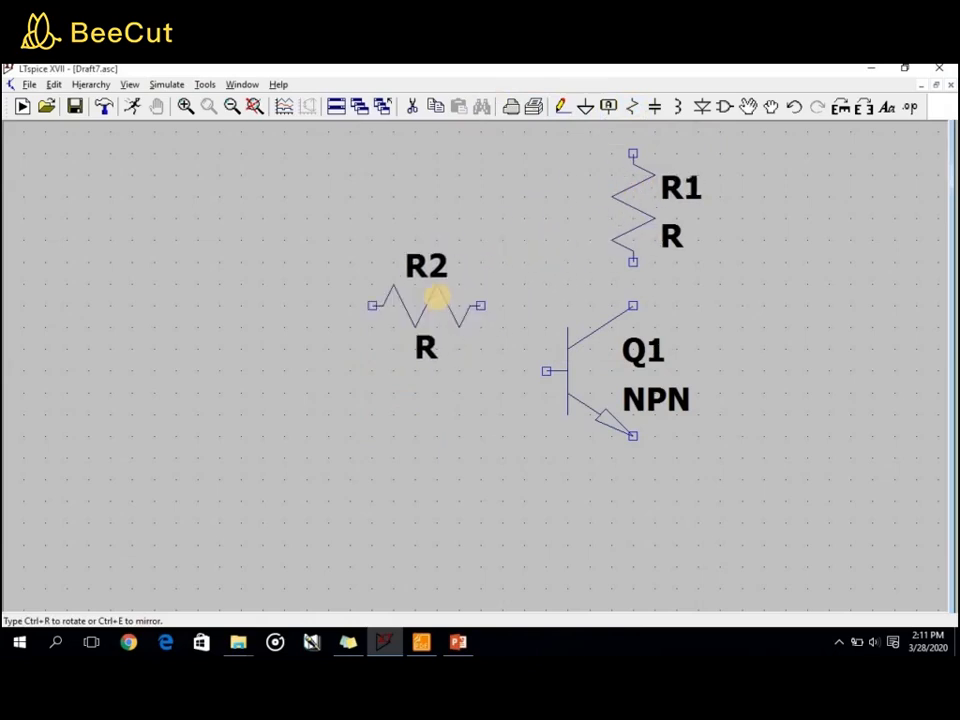
click(421, 366)
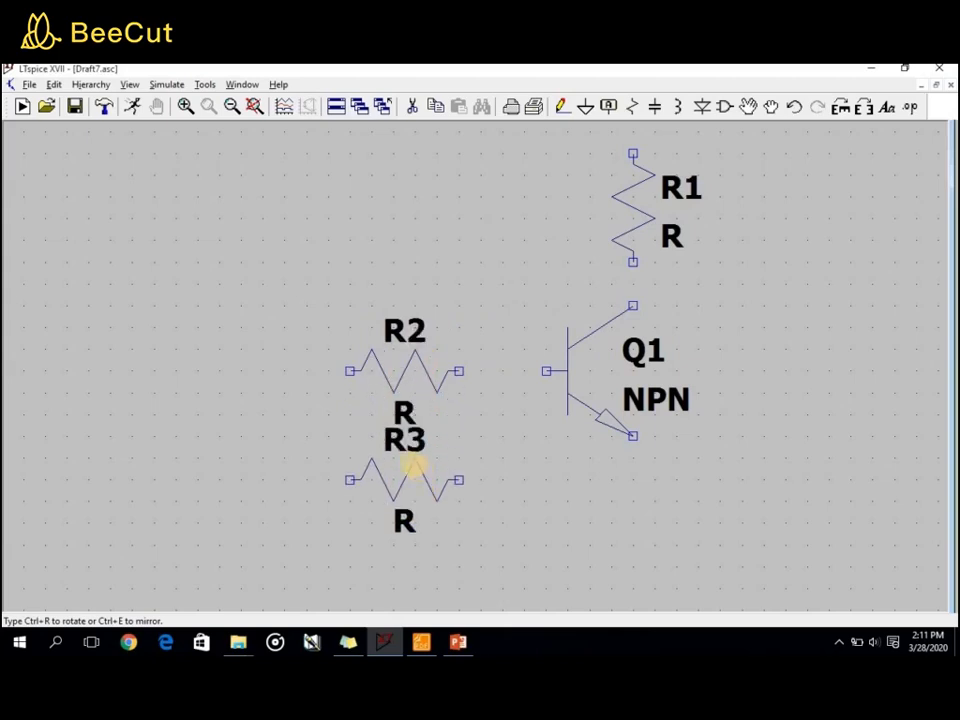
key(Escape)
right_click(341, 457)
click(510, 164)
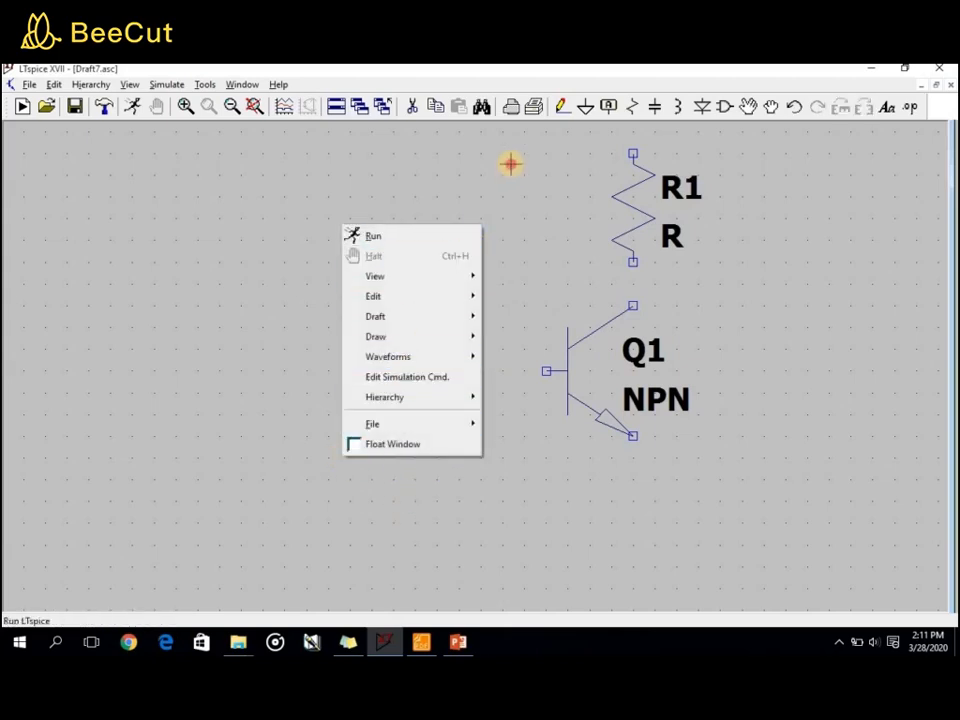
- Place two voltage sources, one to the left of resistor R2 and one to the right of transistor Q1
click(726, 107)
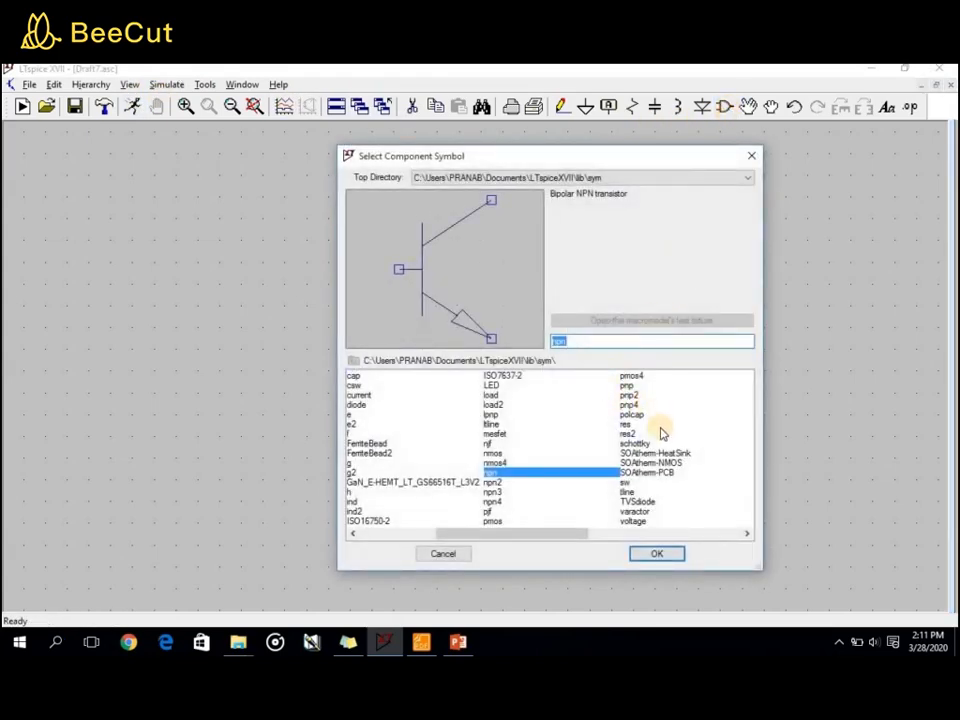
click(745, 537)
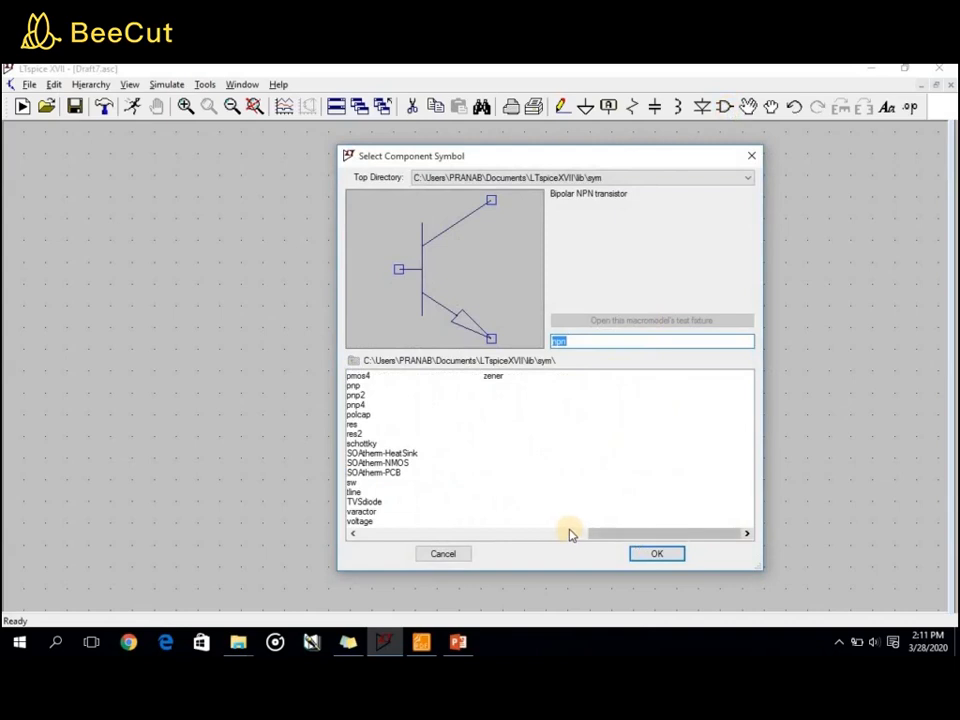
click(372, 522)
click(655, 553)
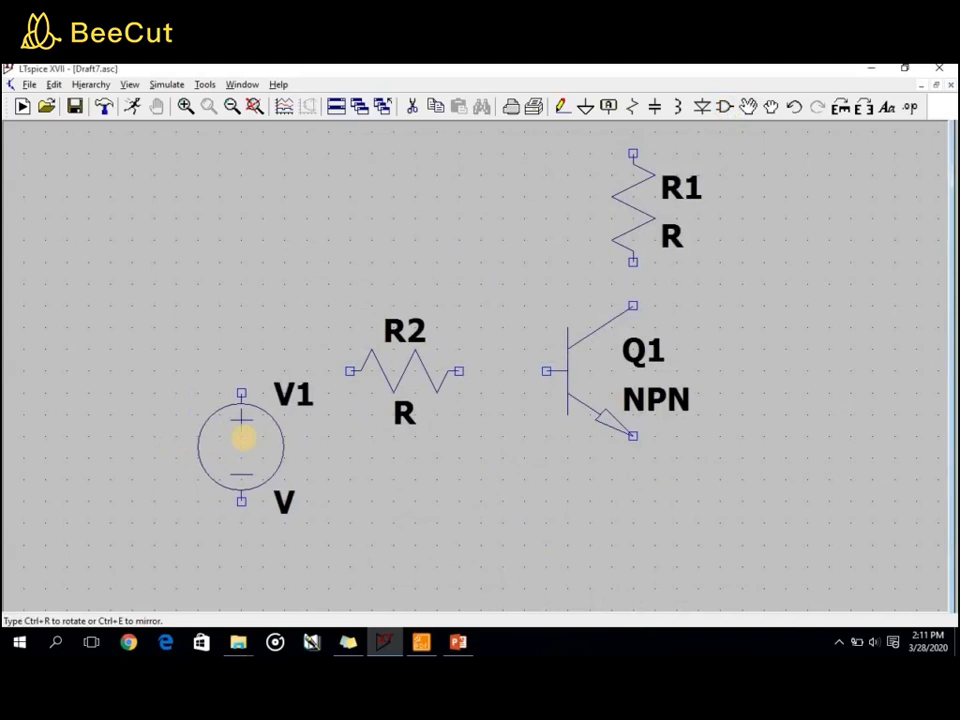
click(243, 437)
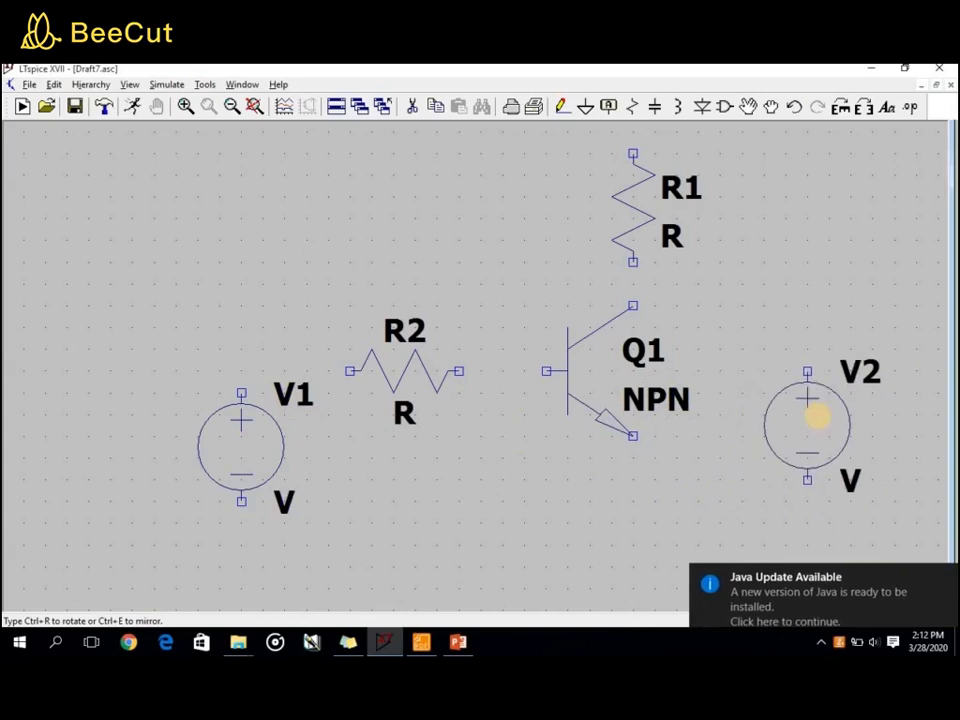
click(815, 429)
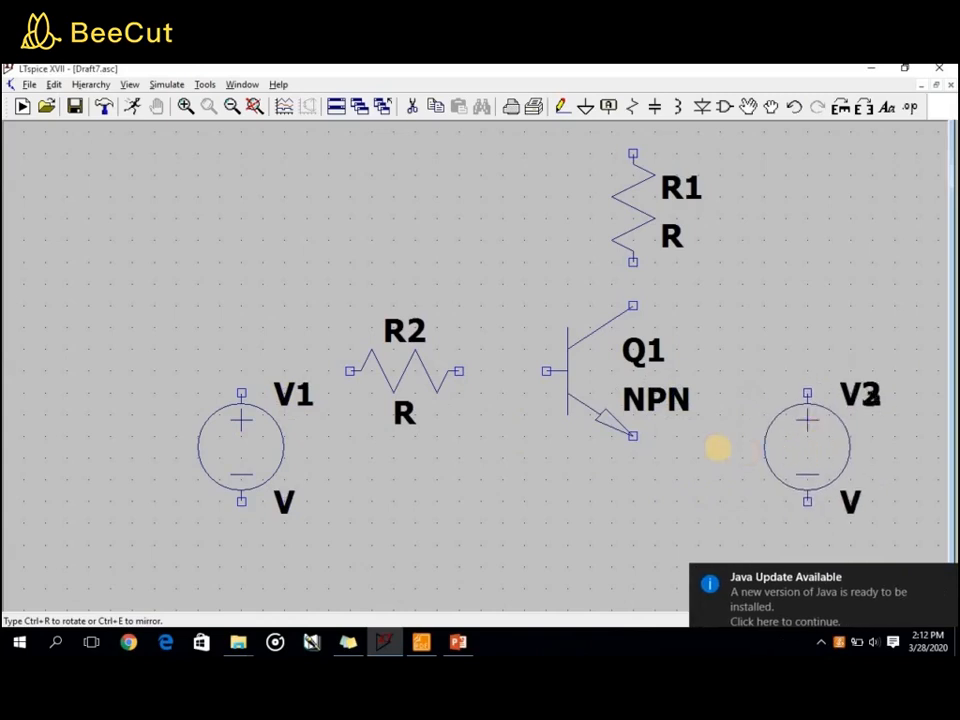
key(Escape)
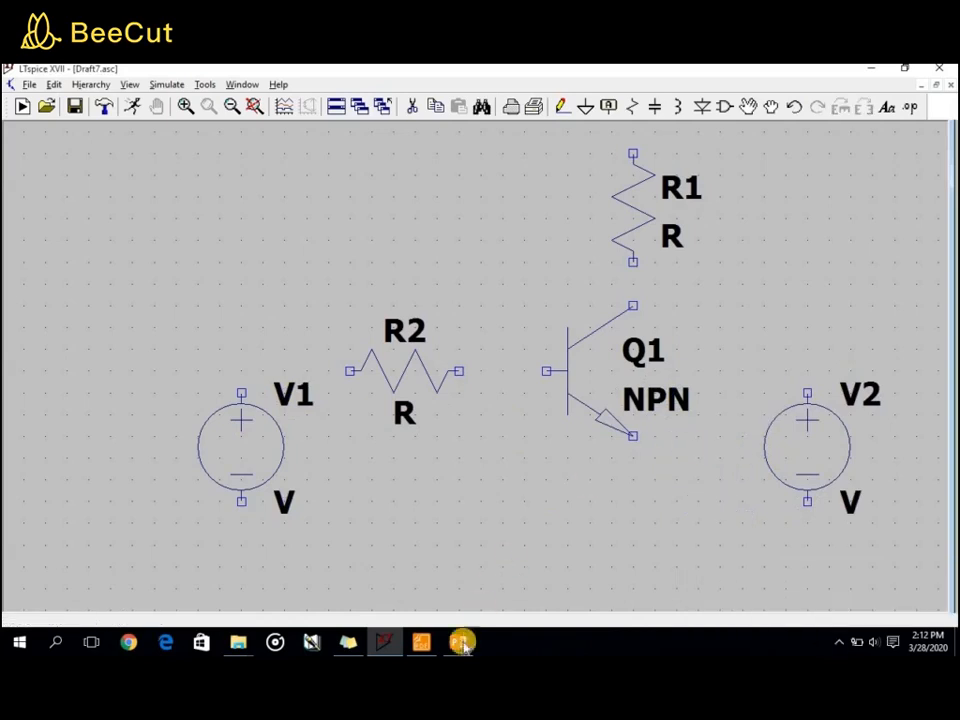
- Check the transistor circuit diagram in the lab PDF in Foxit Reader, and place a ground symbol below V1 in LTspice
click(430, 643)
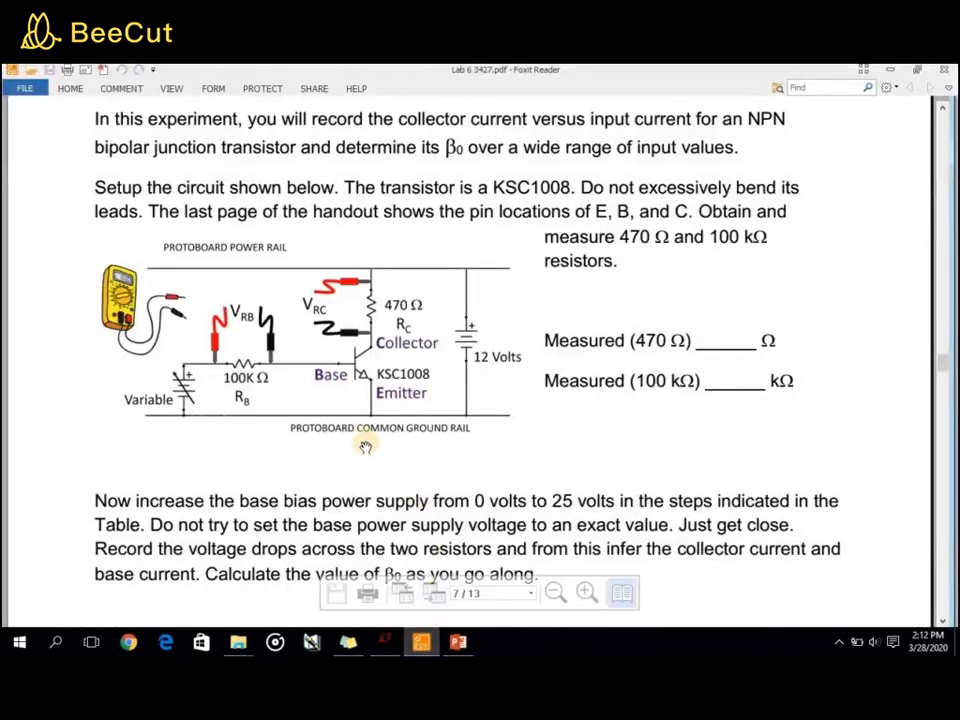
click(399, 641)
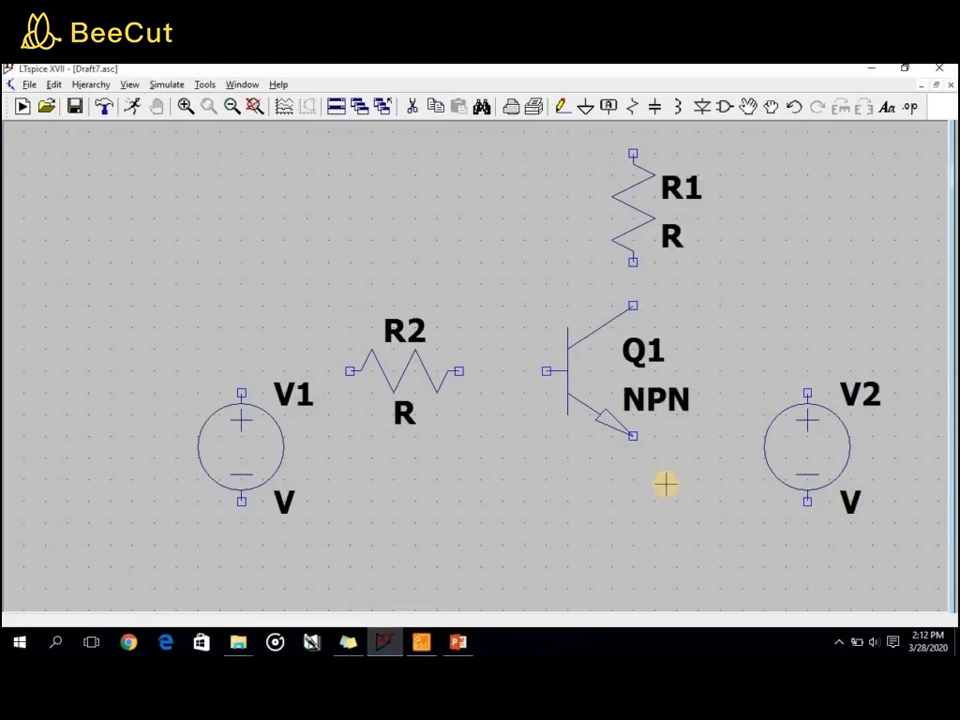
click(563, 108)
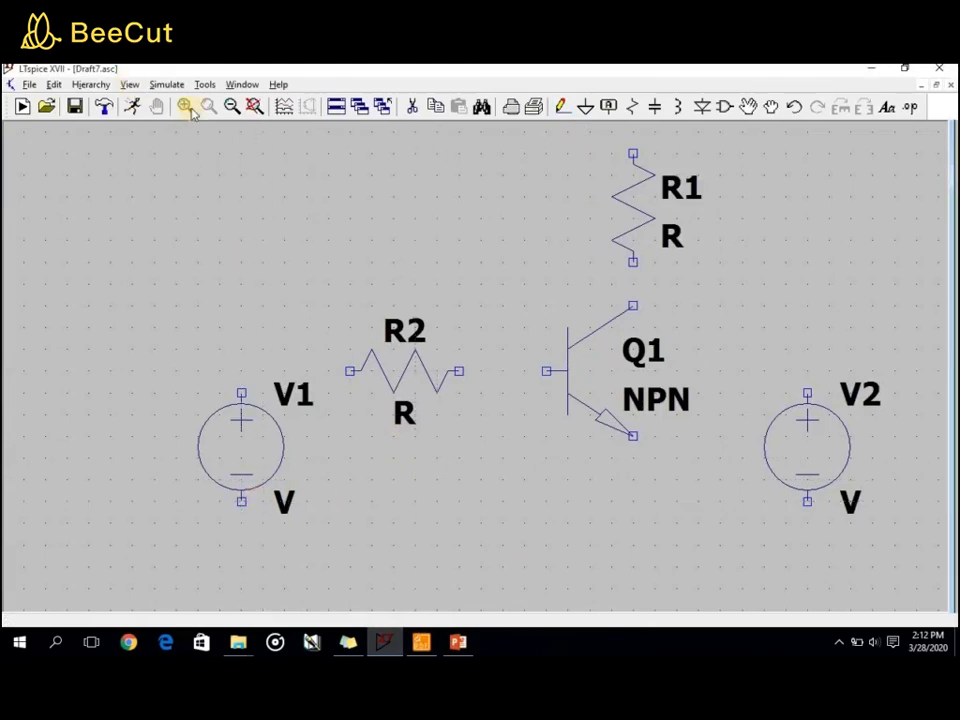
click(585, 108)
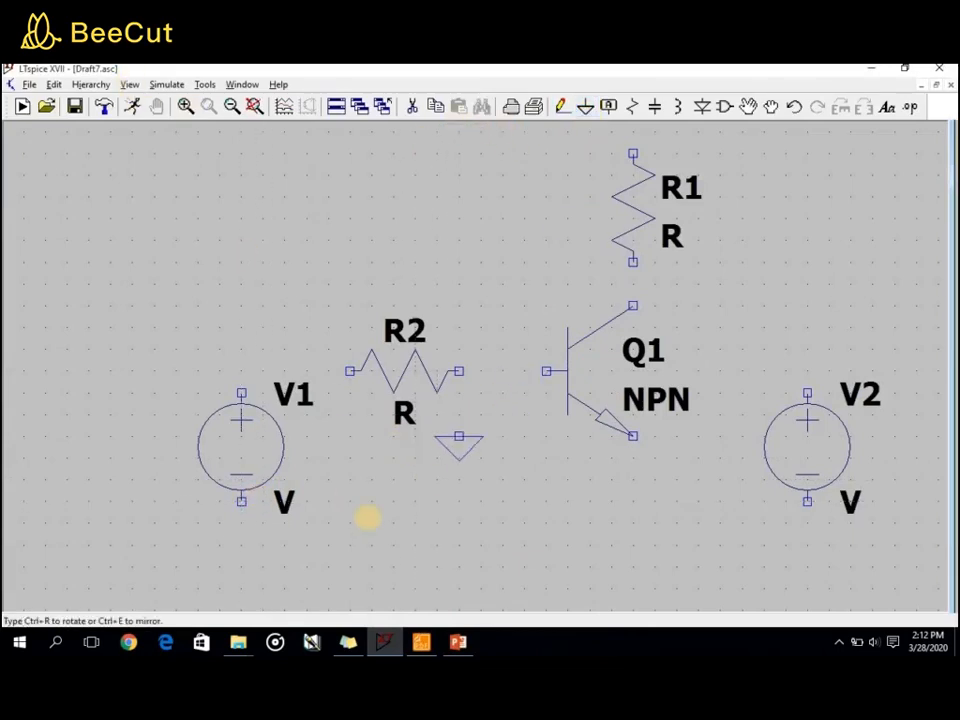
click(241, 550)
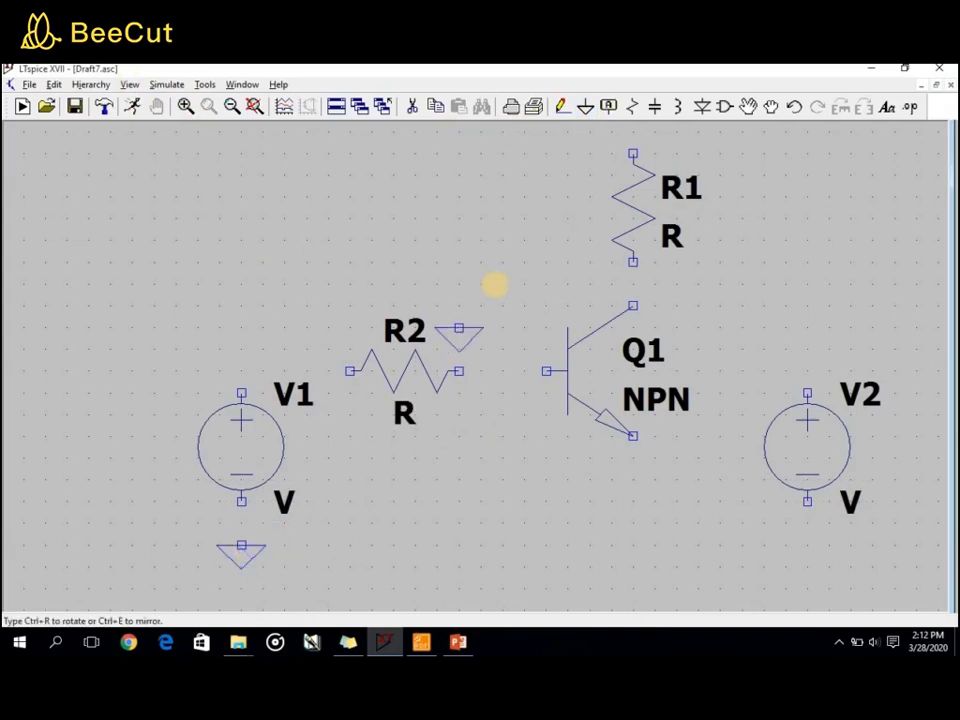
key(Escape)
- Wire the negative terminals of V1 and V2 together and V2's positive terminal to the upper end of R1
click(564, 108)
click(241, 501)
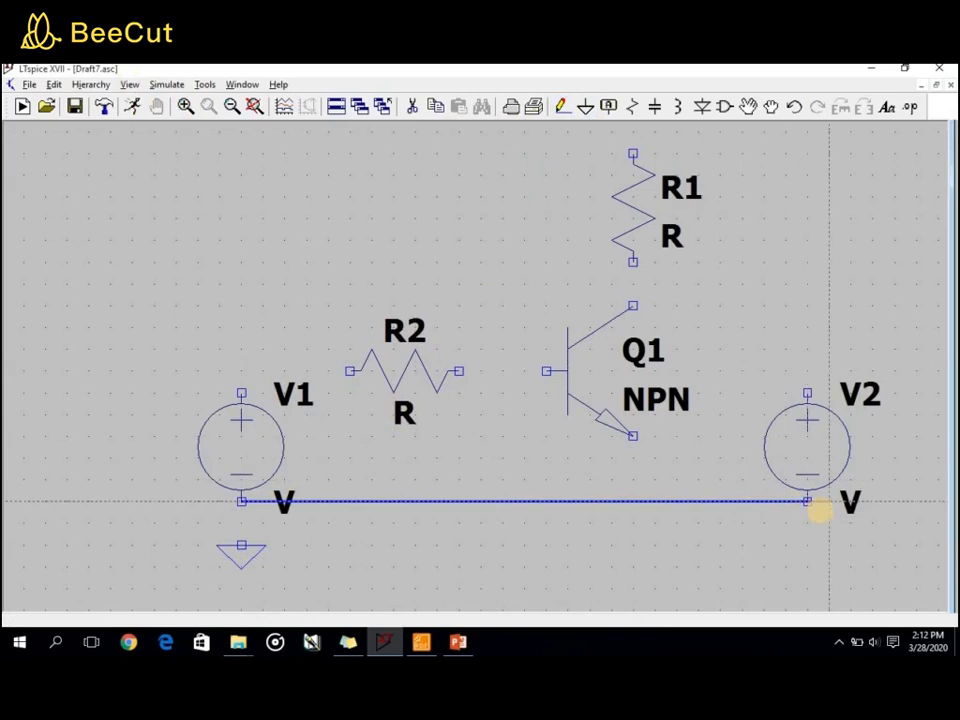
click(808, 505)
click(807, 393)
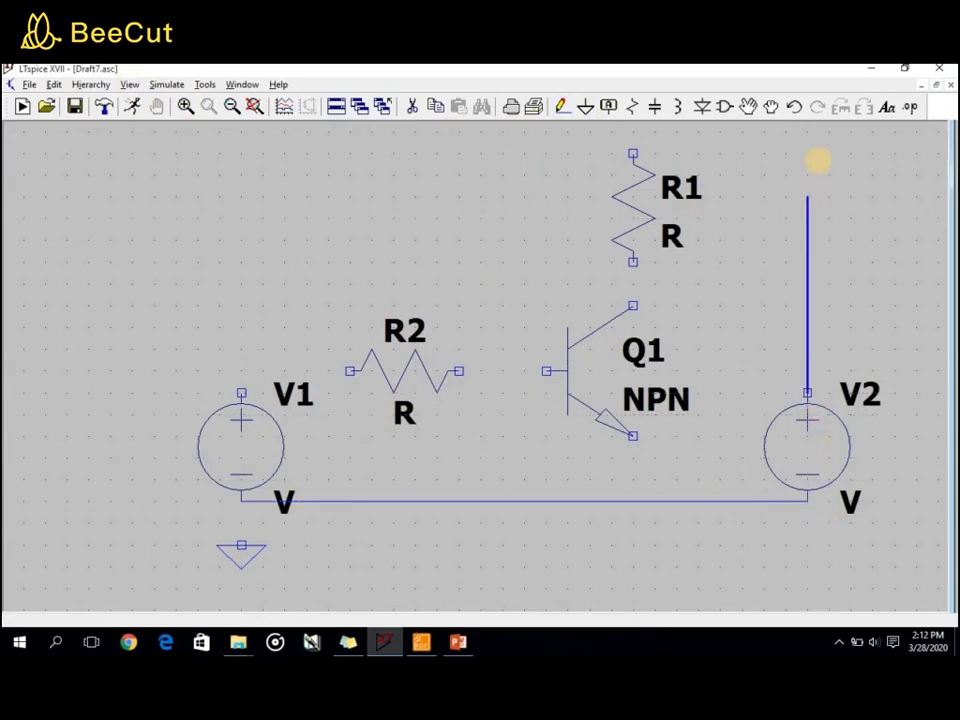
click(807, 152)
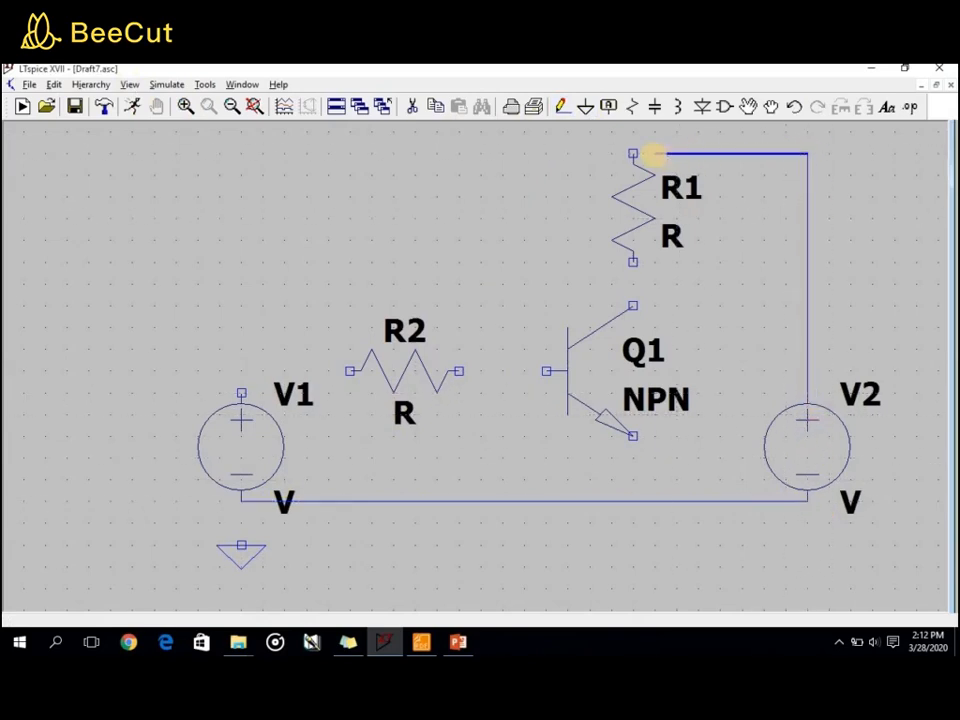
click(633, 153)
- Wire Q1's collector to R1, its emitter to the common line between the sources, and its base to R2
click(632, 262)
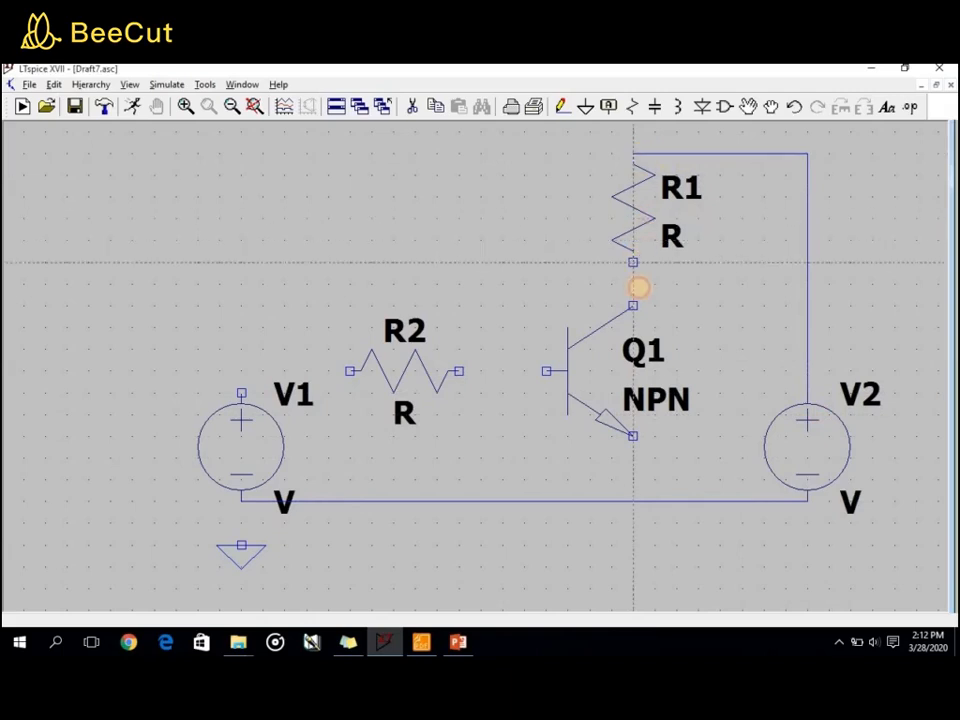
click(633, 308)
click(632, 436)
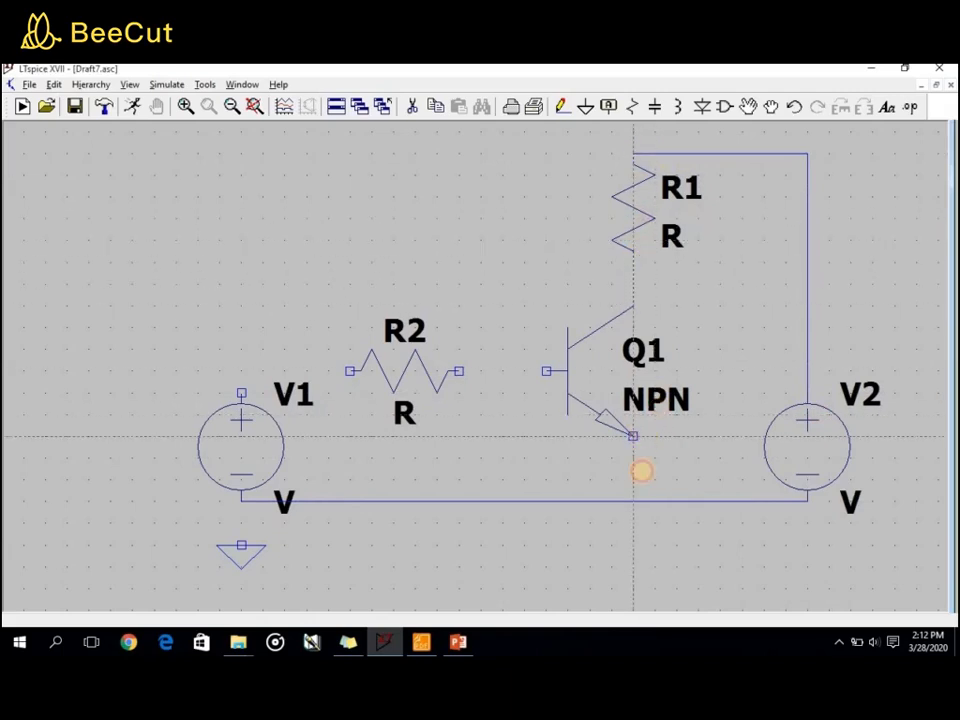
click(633, 500)
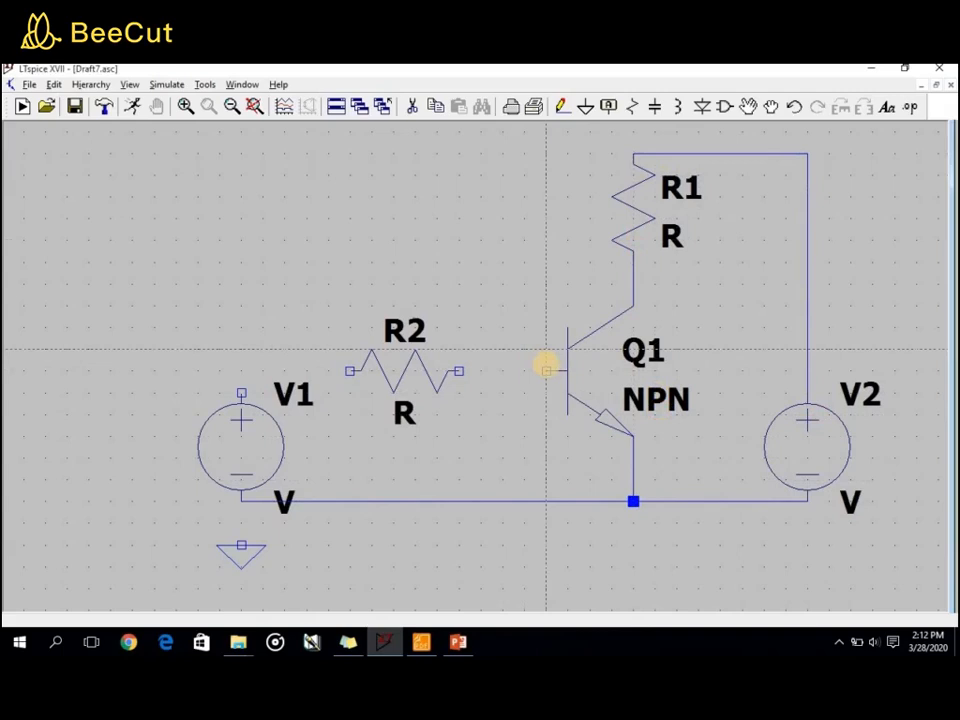
click(540, 374)
click(459, 373)
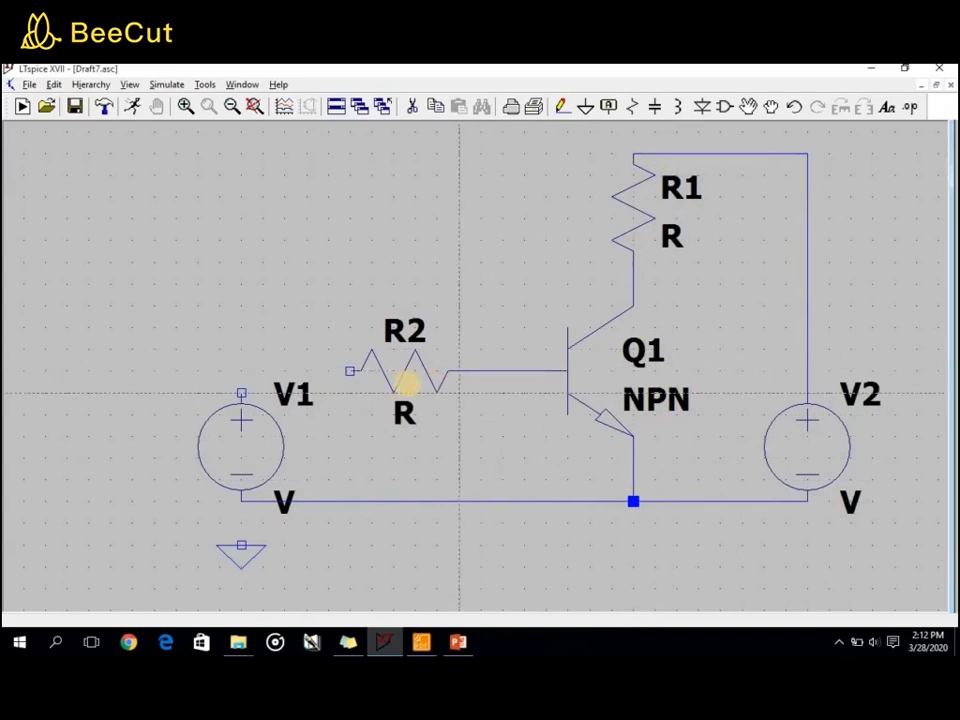
- Wire the free end of R2 to the positive terminal of V1
click(349, 371)
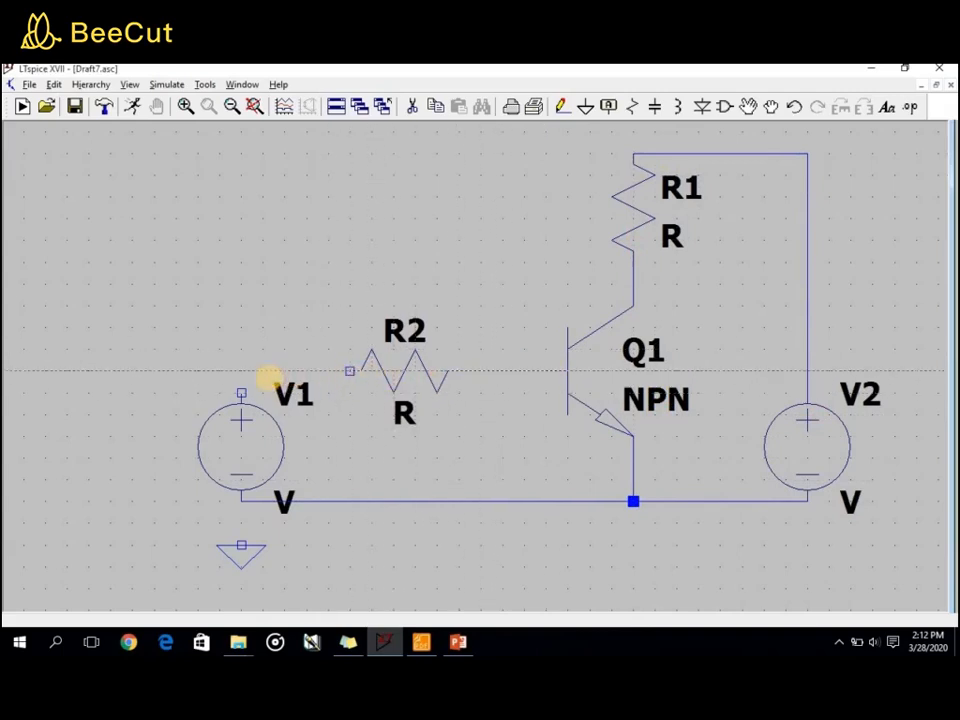
click(240, 390)
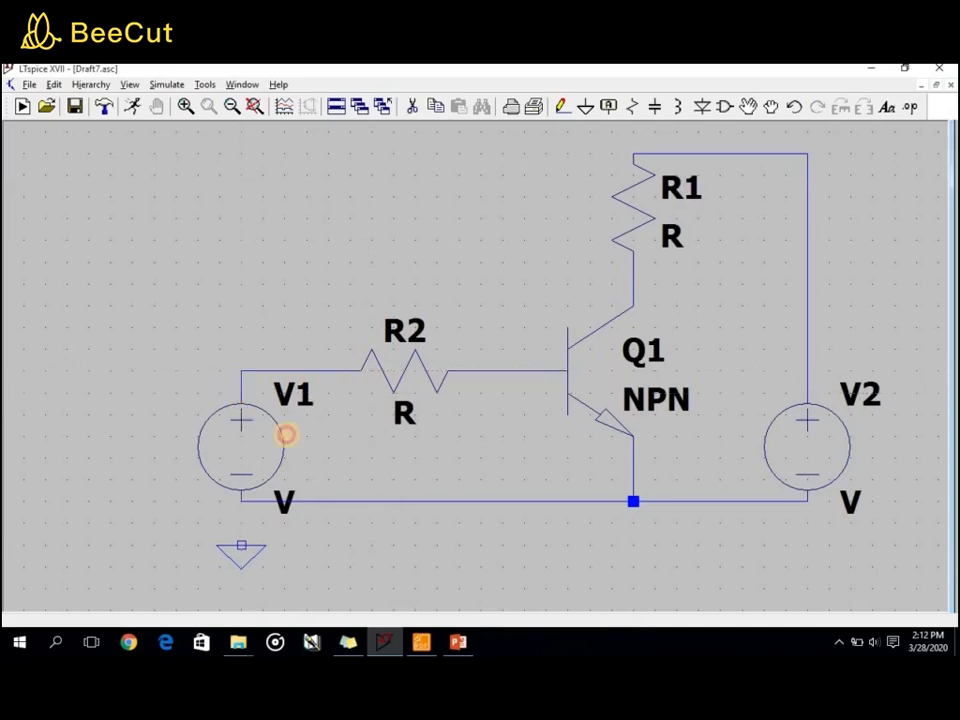
click(240, 495)
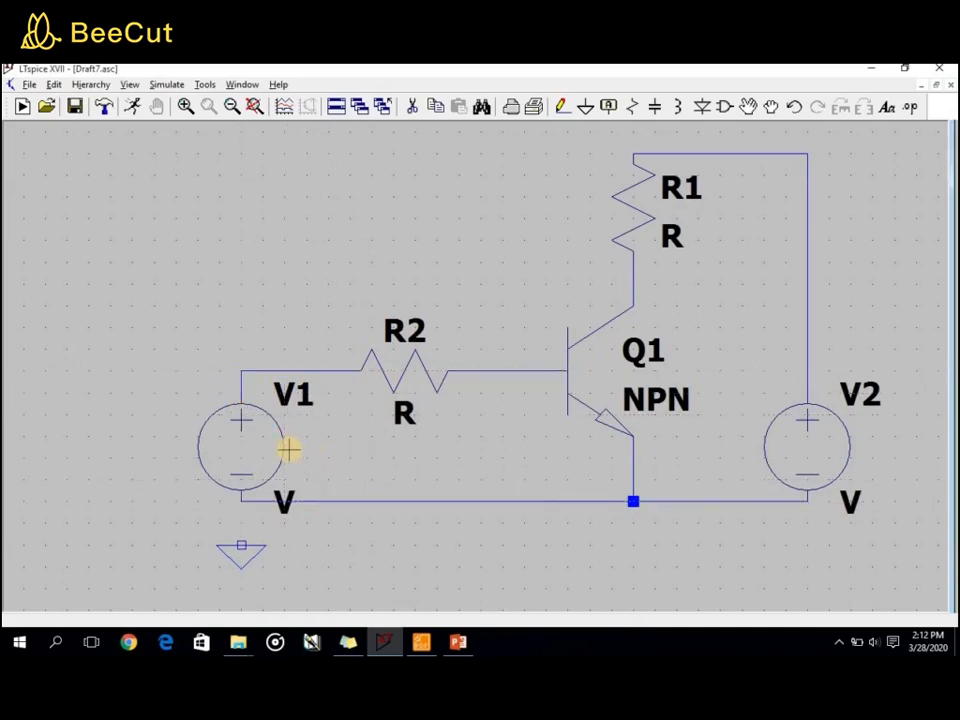
- Check the resistor values in the lab PDF in Foxit Reader, and set R2 to 100k and R1 to 470 in LTspice
click(428, 643)
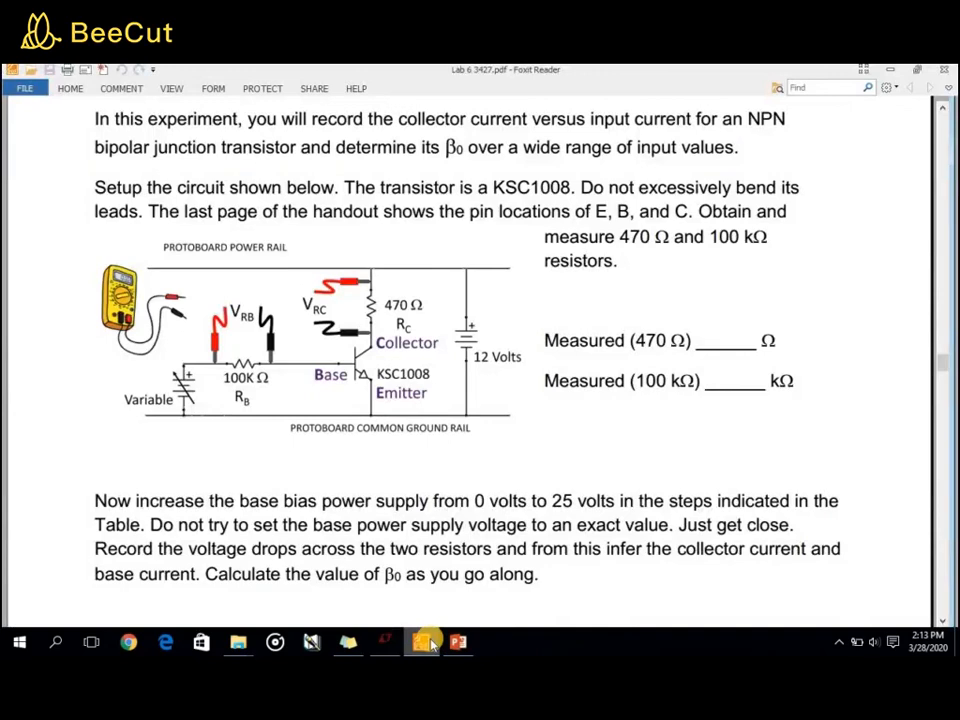
click(430, 643)
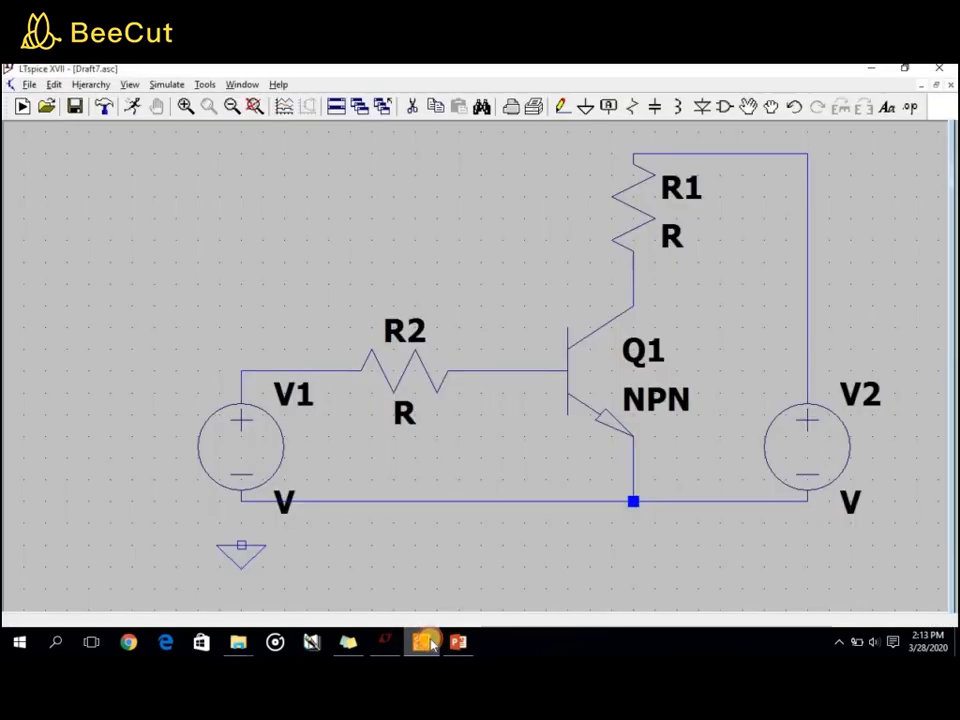
right_click(421, 385)
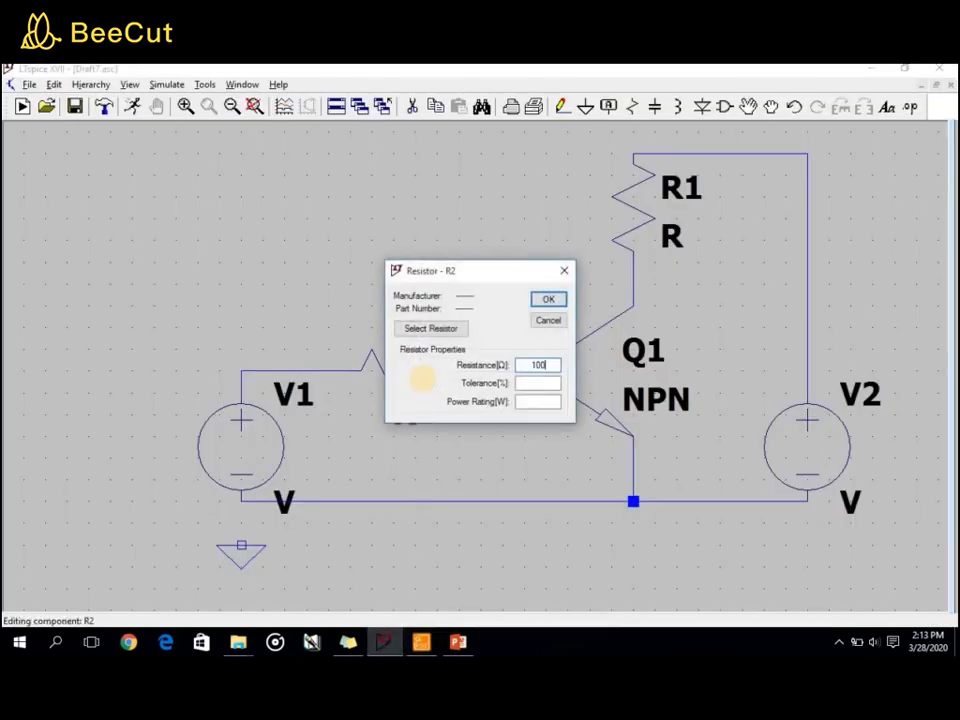
key(Return)
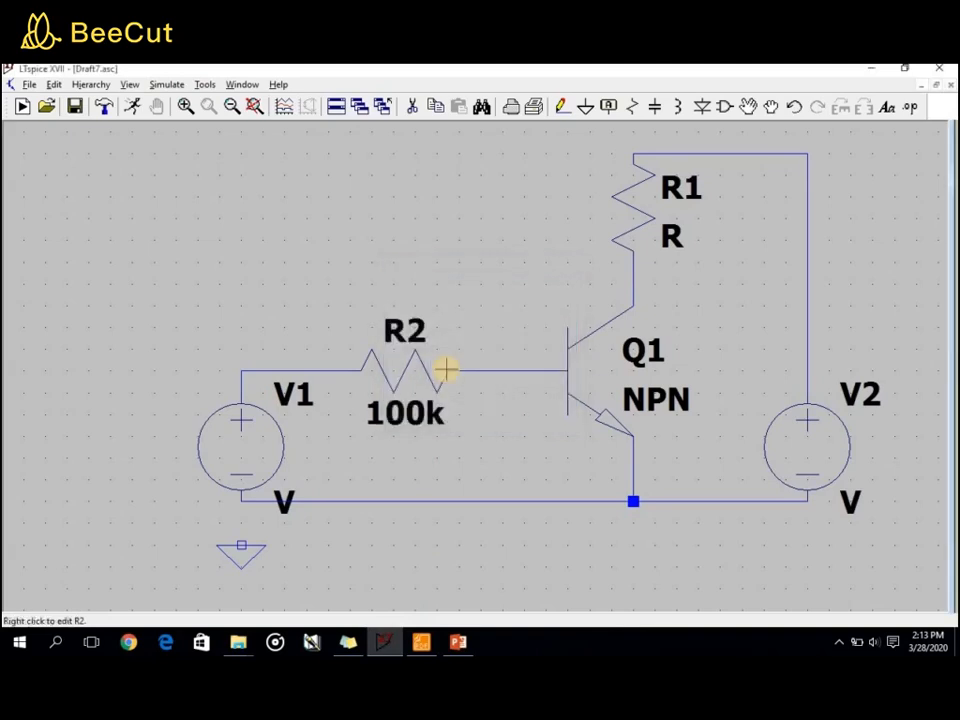
right_click(645, 222)
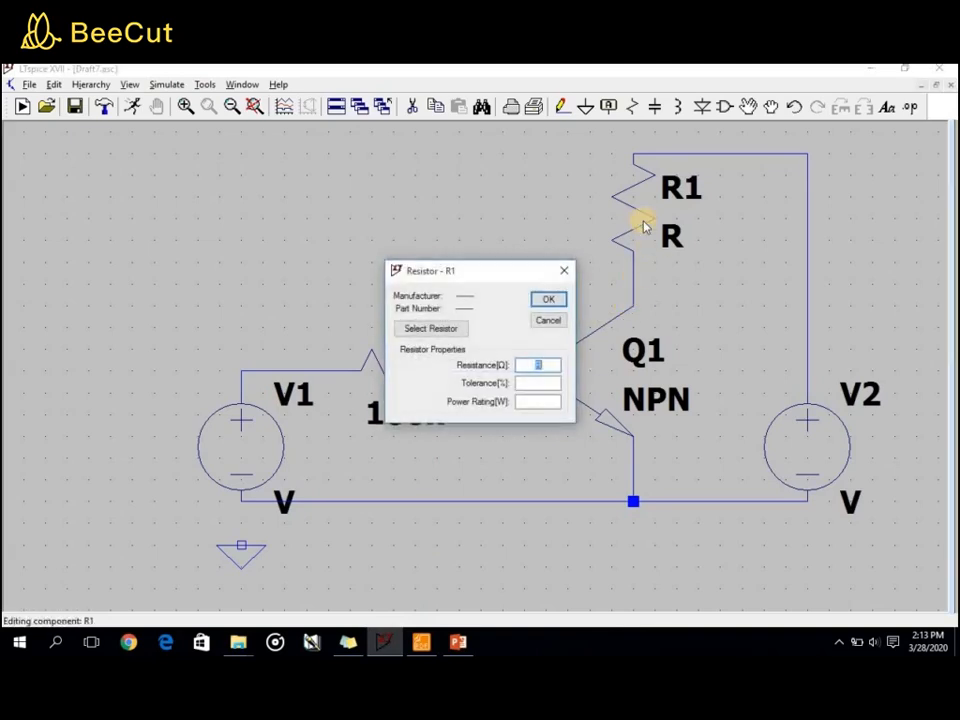
text(470)
key(Return)
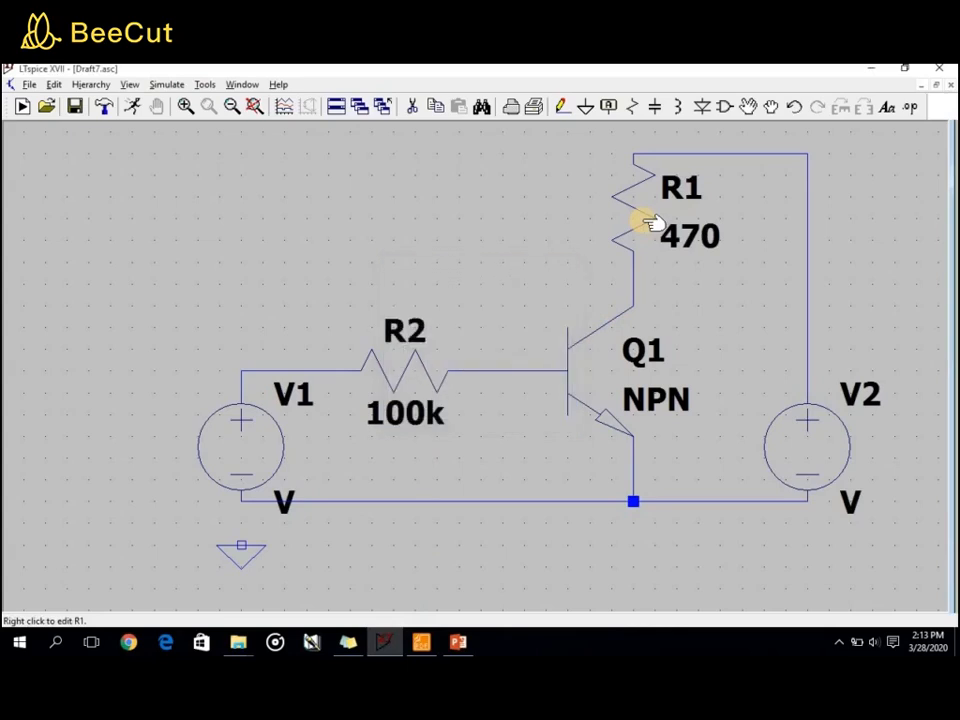
- Check the supply voltage in the PDF circuit diagram, and set V2's DC value to 12 V in LTspice
key(alt+Tab)
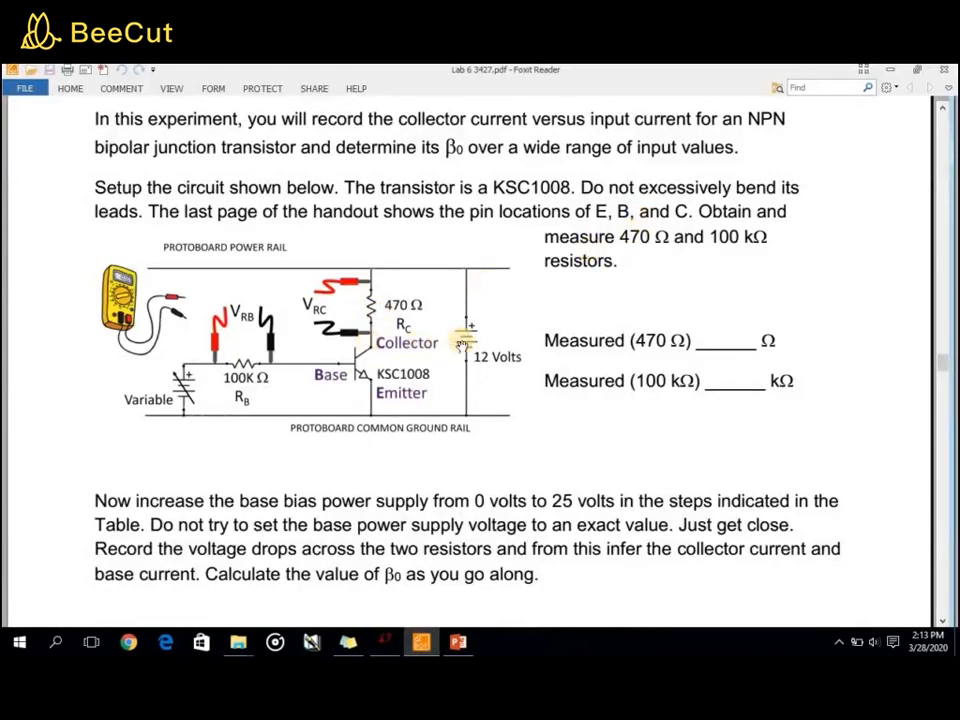
key(alt+Tab)
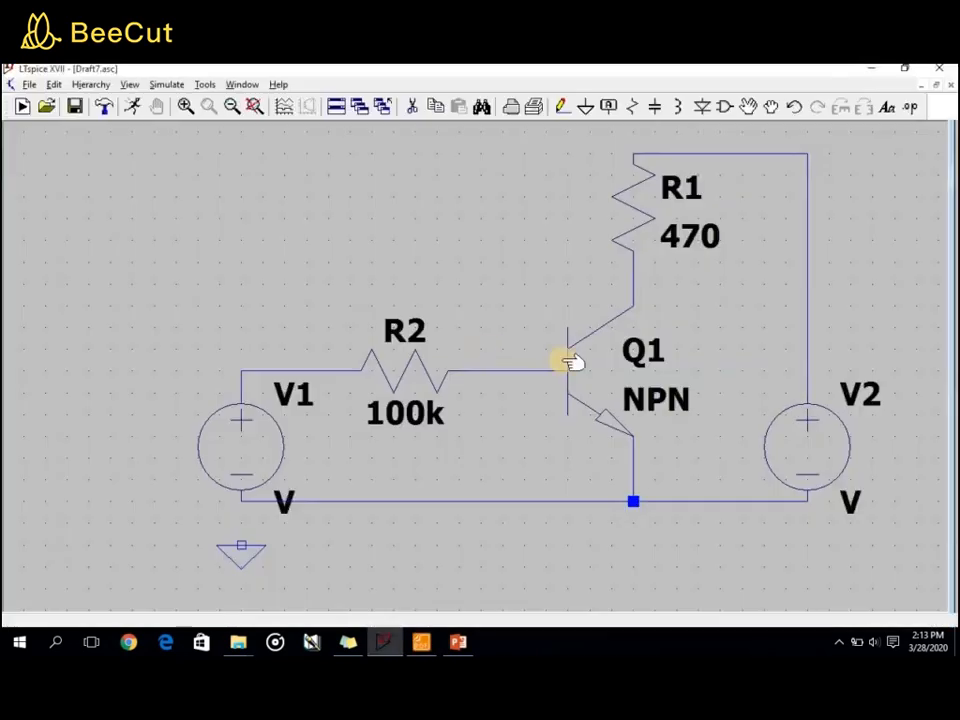
right_click(806, 435)
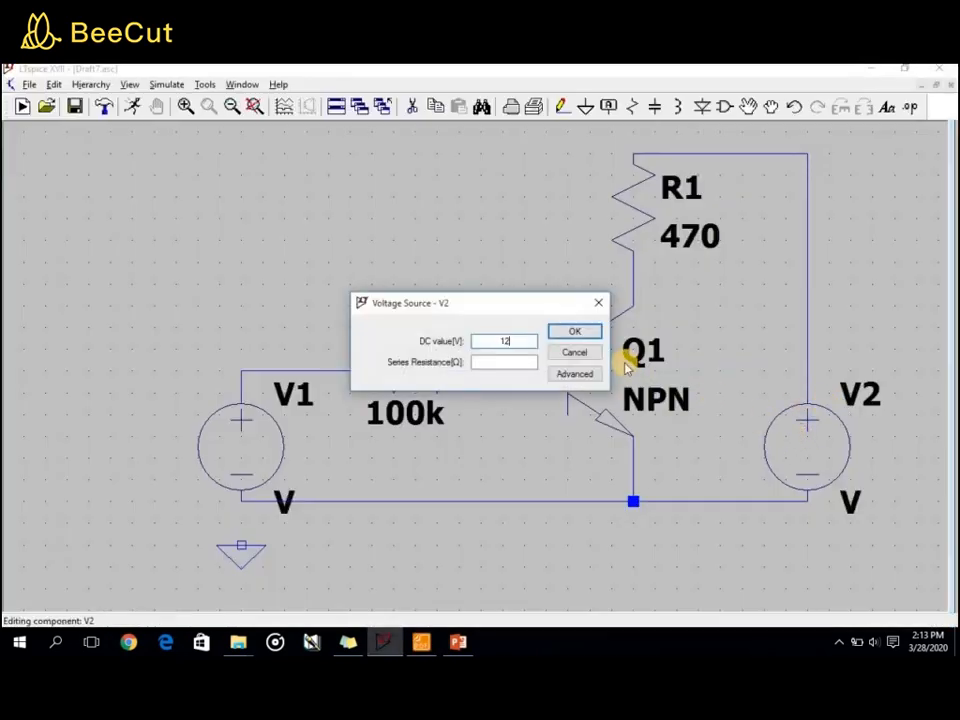
key(Return)
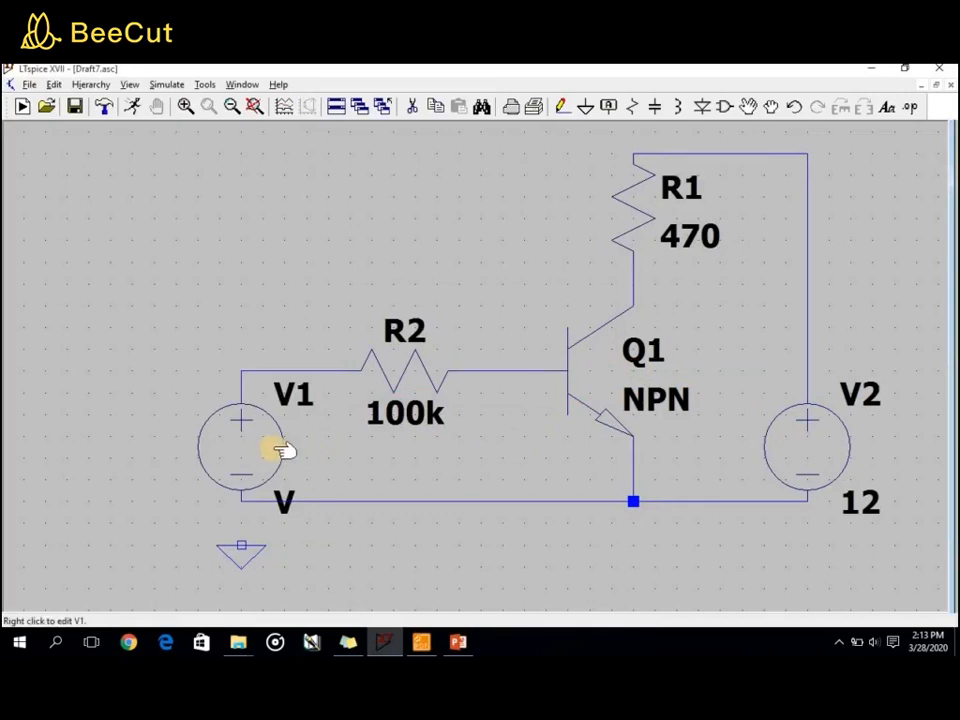
- Consult the base supply voltage table in the lab PDF, and set V1's DC value to 1 V in LTspice
key(alt+Tab)
scroll(310, 449, down, 10)
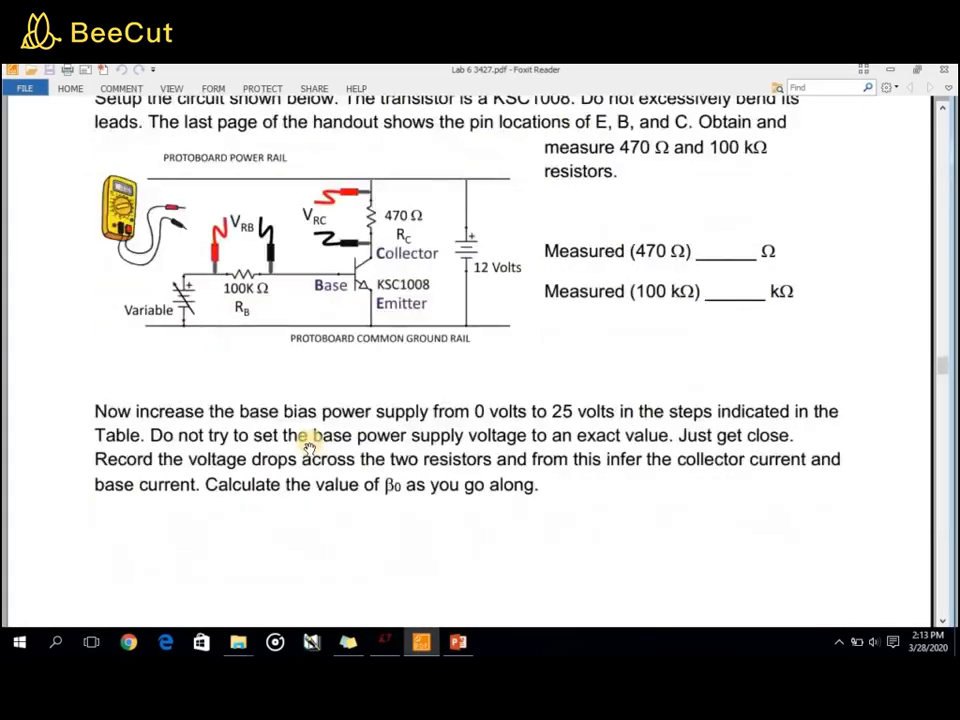
scroll(310, 449, down, 5)
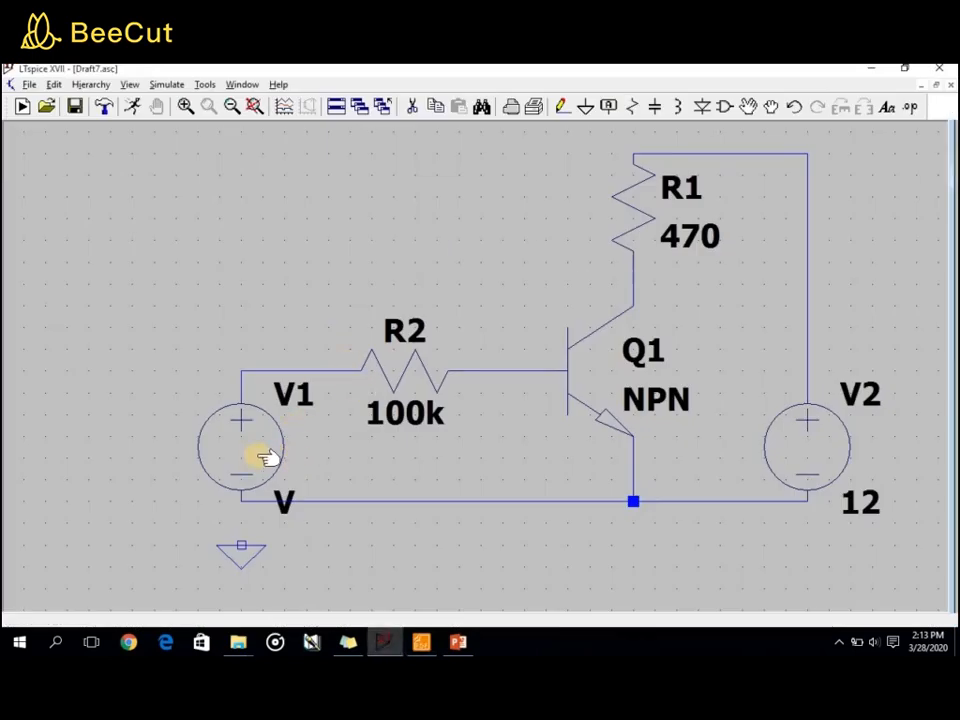
right_click(254, 455)
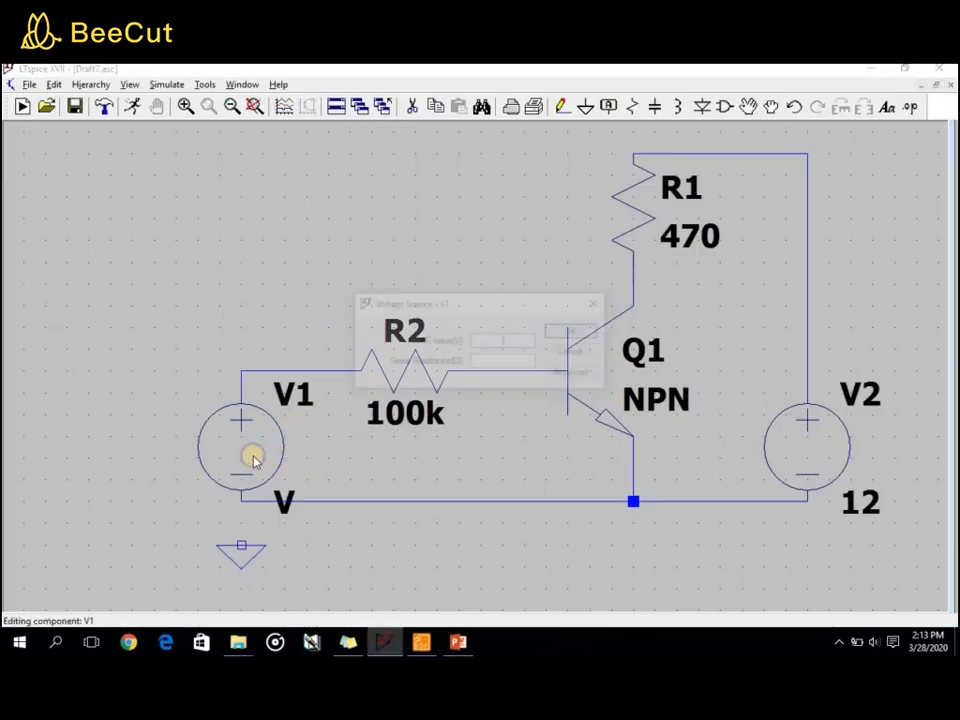
text(1)
click(566, 332)
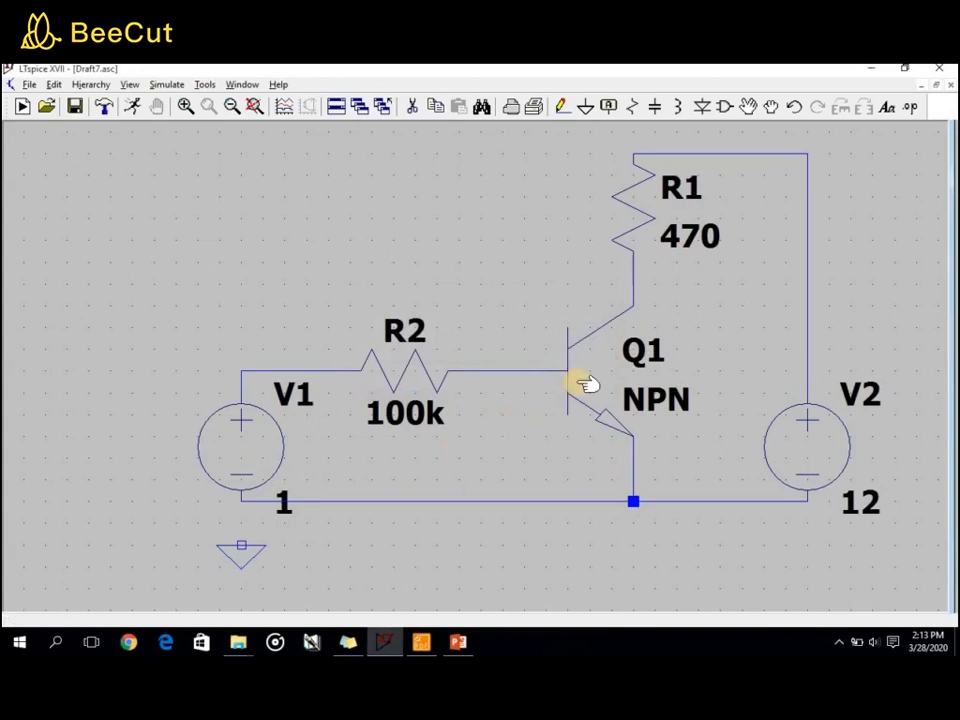
- Wire the ground symbol to the common line at V1's negative terminal
click(562, 106)
click(241, 545)
click(241, 501)
right_click(418, 479)
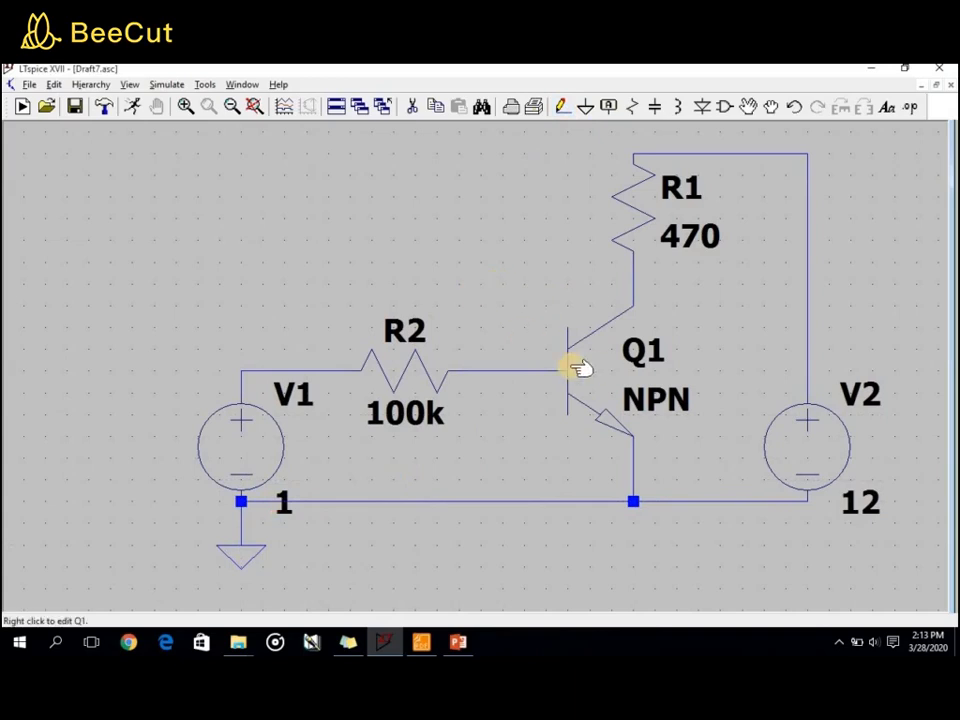
- Check the transistor type in the PDF circuit diagram, and open Q1's list of transistor models in LTspice, enlarging its window
click(425, 642)
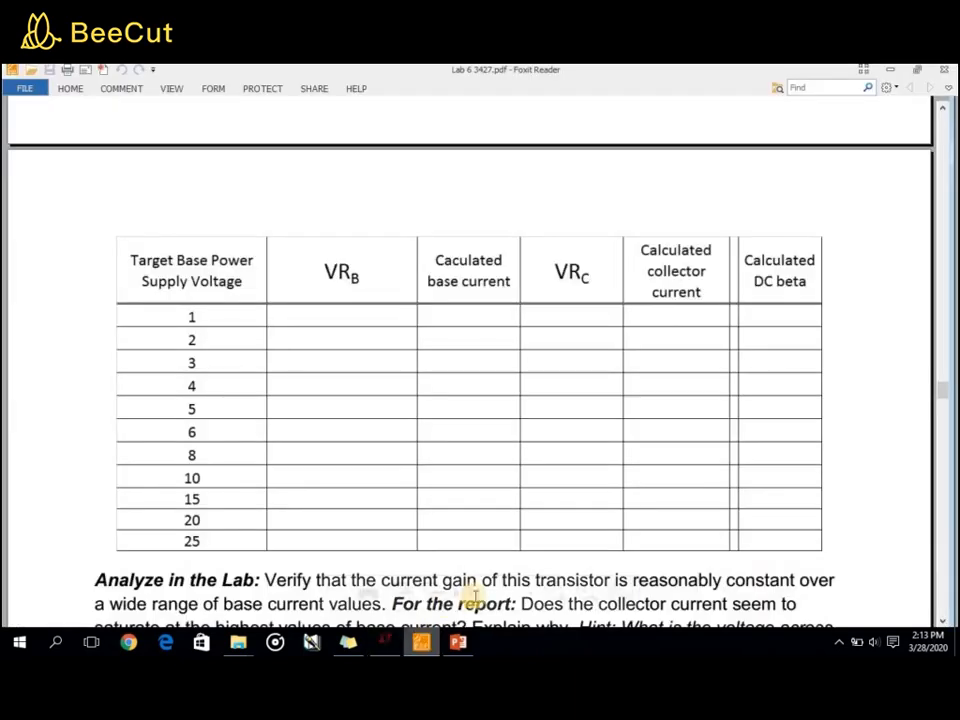
scroll(558, 326, up, 5)
scroll(558, 326, up, 4)
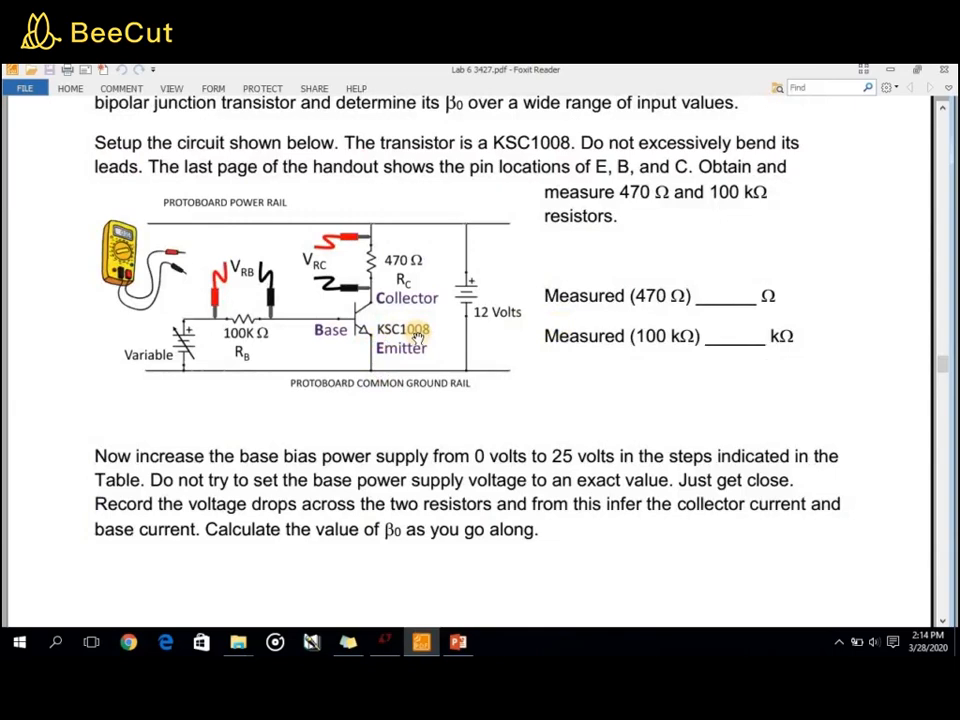
click(386, 642)
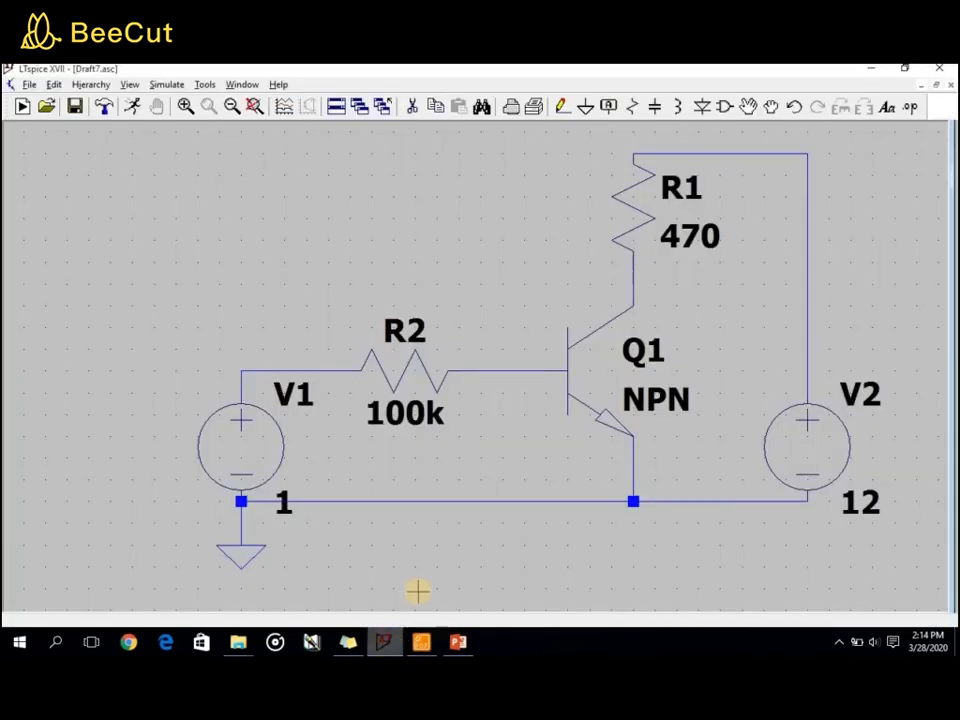
right_click(576, 370)
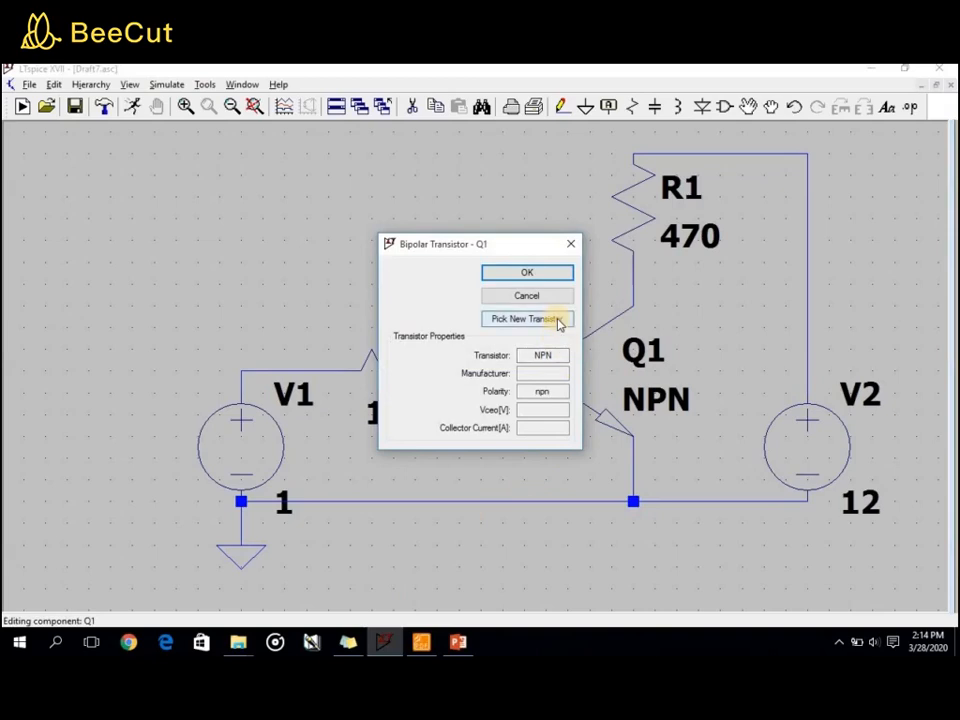
click(559, 320)
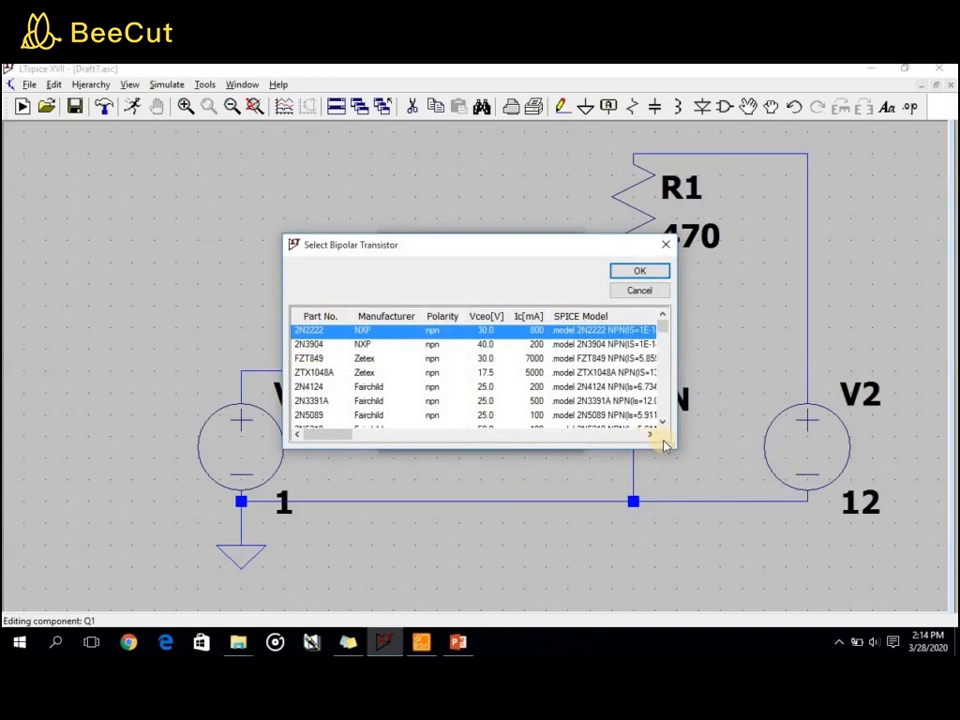
drag(675, 447, 873, 606)
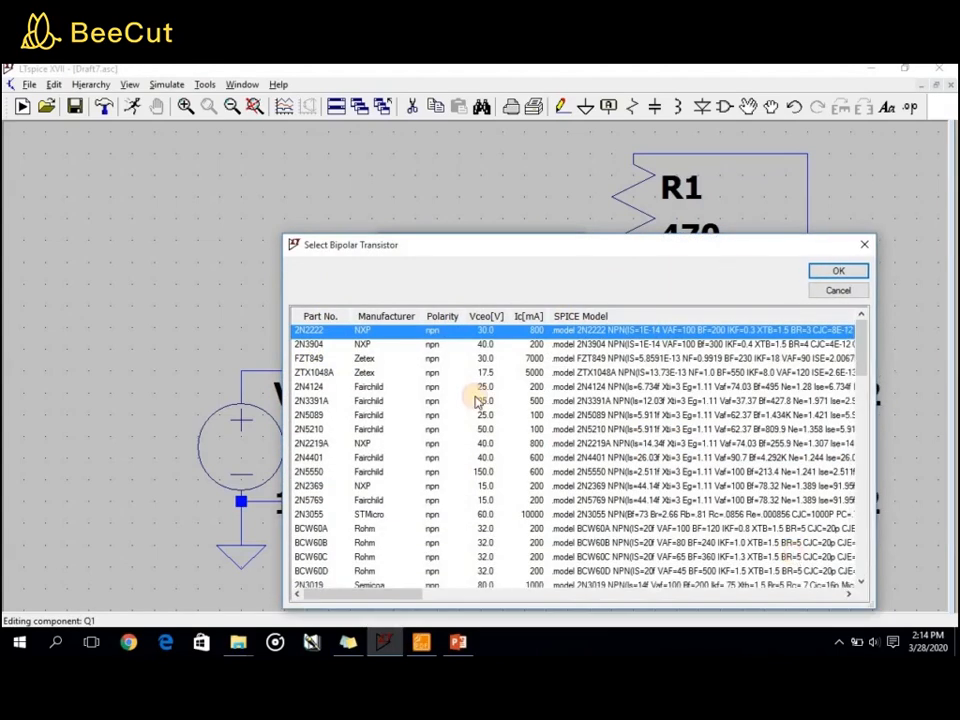
drag(285, 235, 137, 67)
- Look through the part numbers of the available bipolar transistors for the KSC1008 named in the lab
click(161, 177)
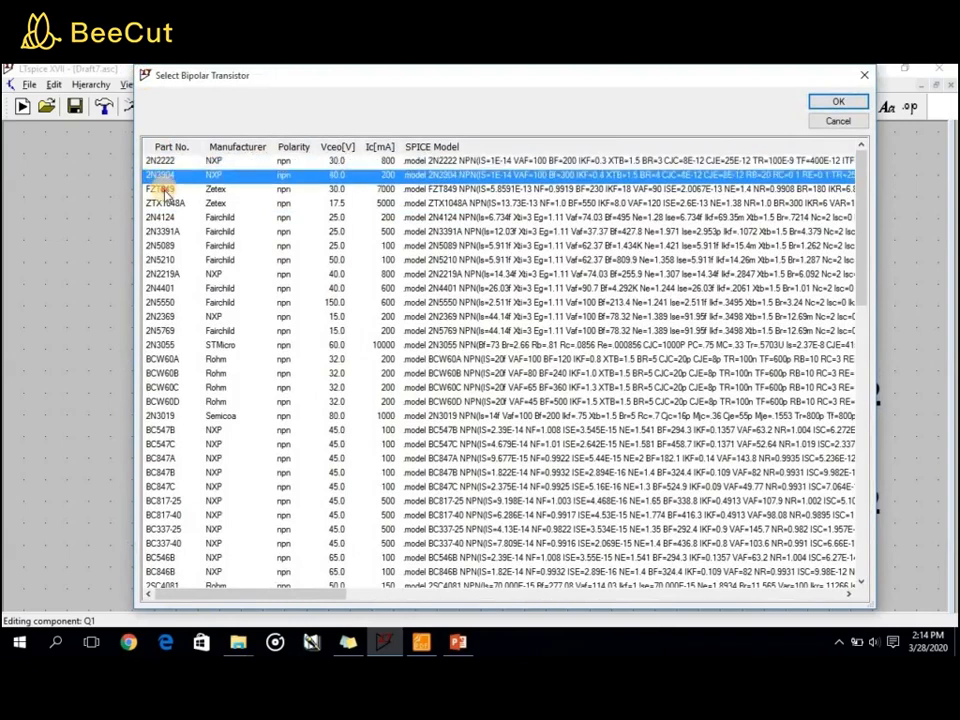
click(163, 189)
scroll(167, 234, down, 1)
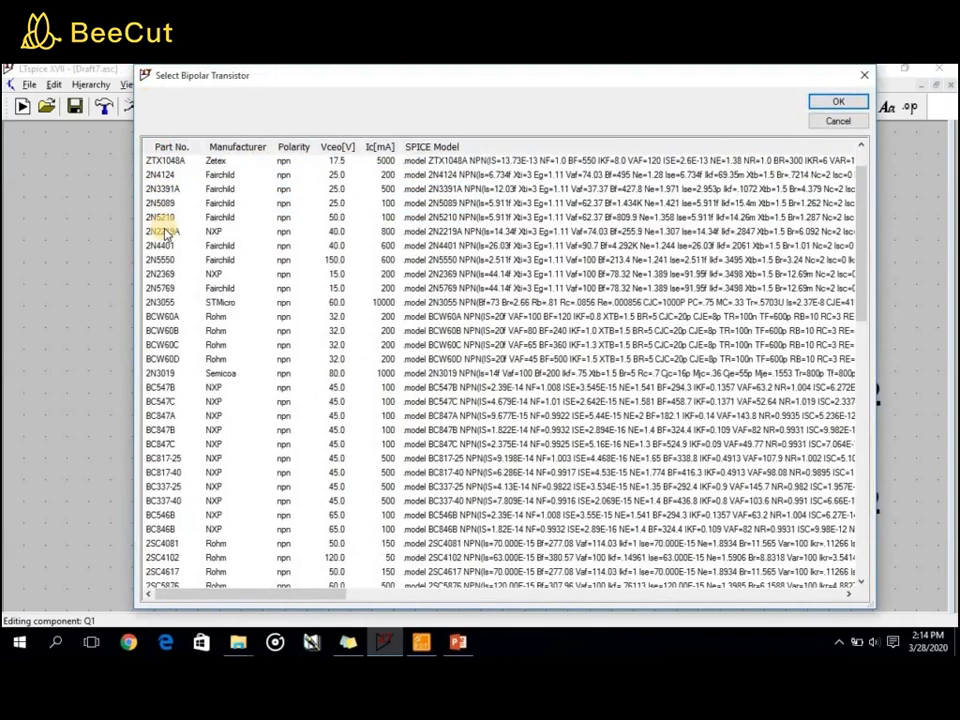
scroll(167, 234, down, 5)
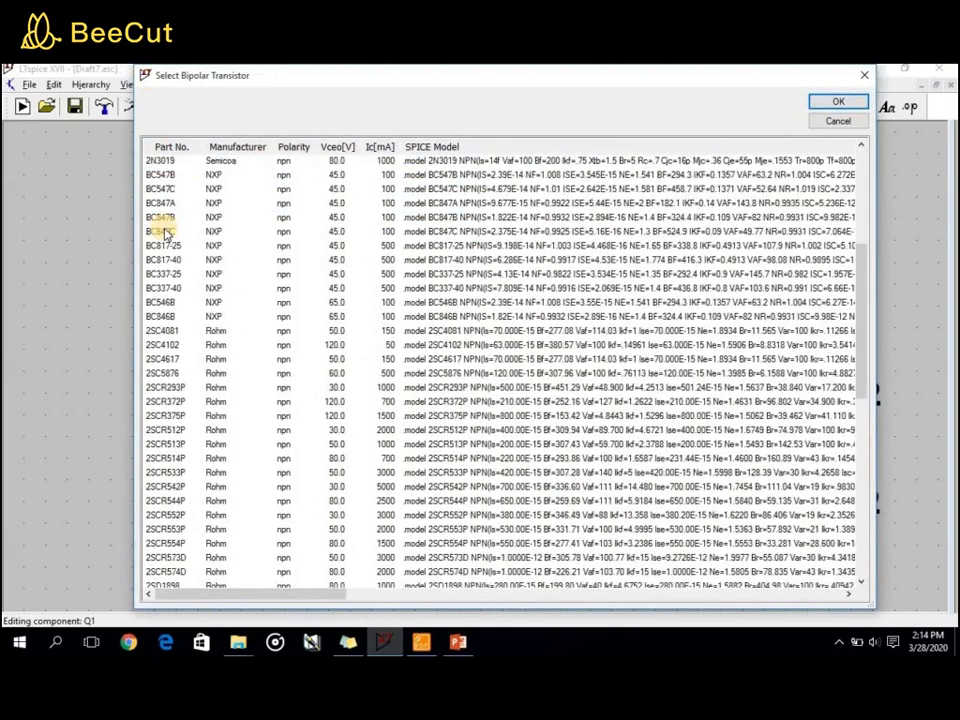
scroll(167, 234, down, 6)
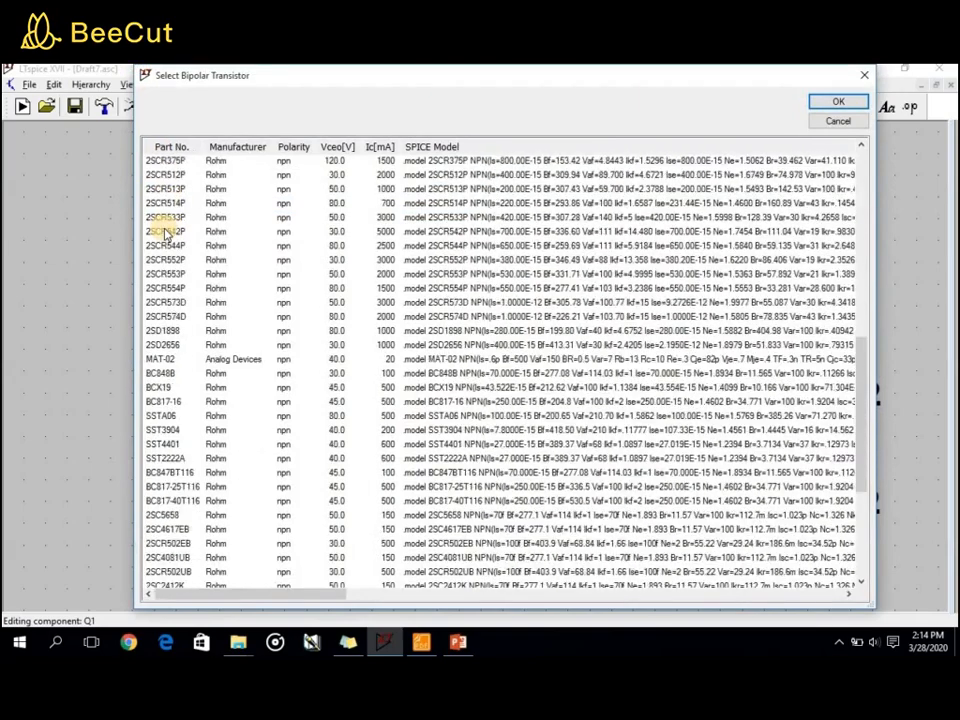
scroll(167, 234, down, 2)
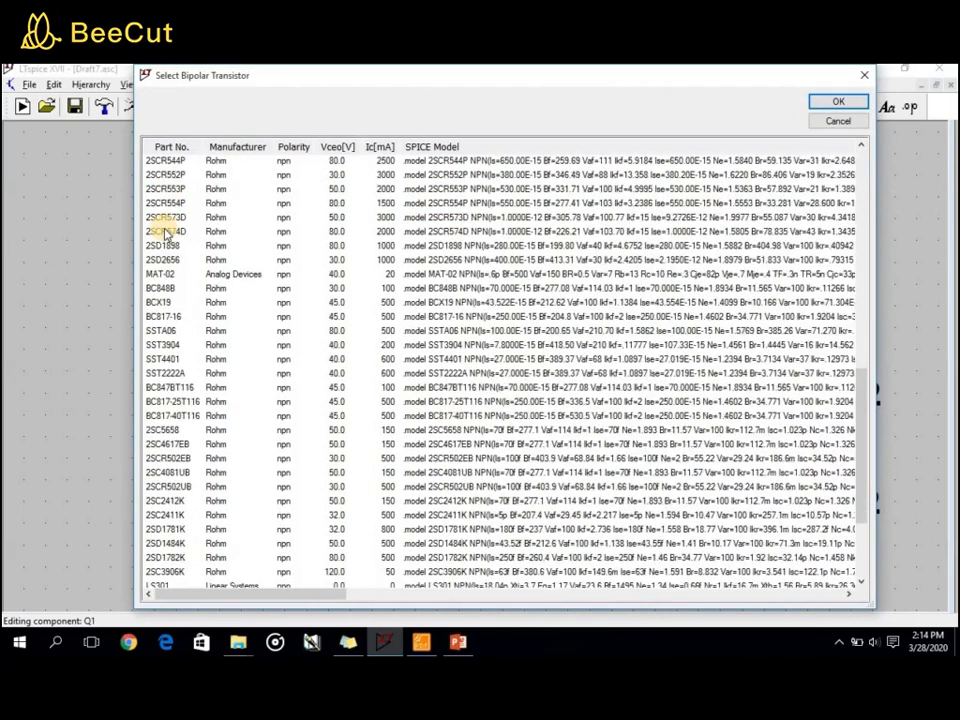
scroll(167, 234, down, 4)
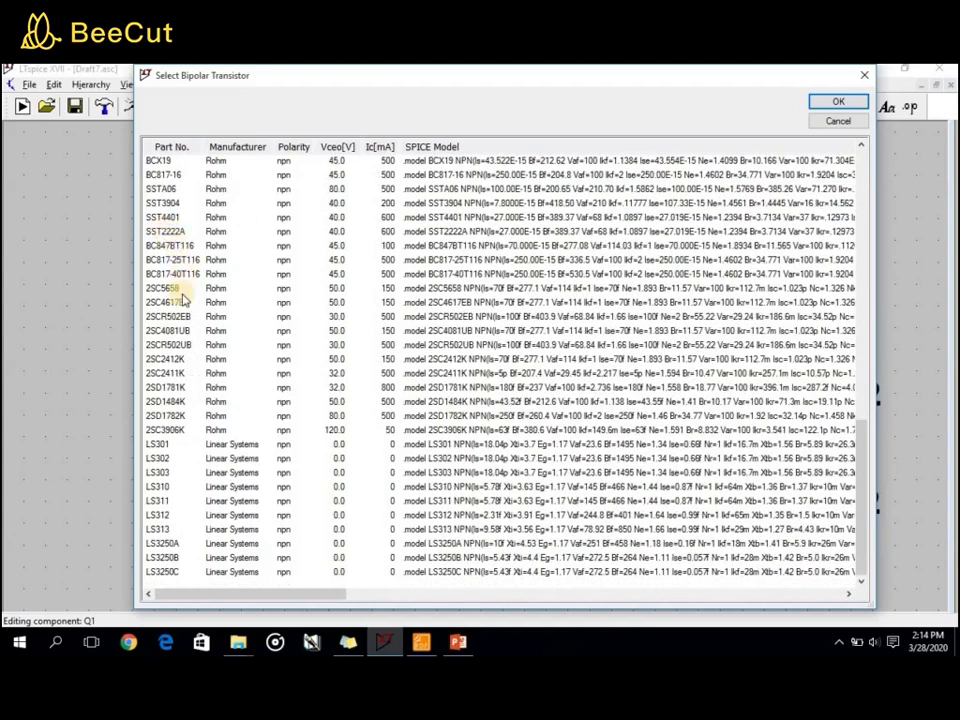
scroll(182, 299, up, 3)
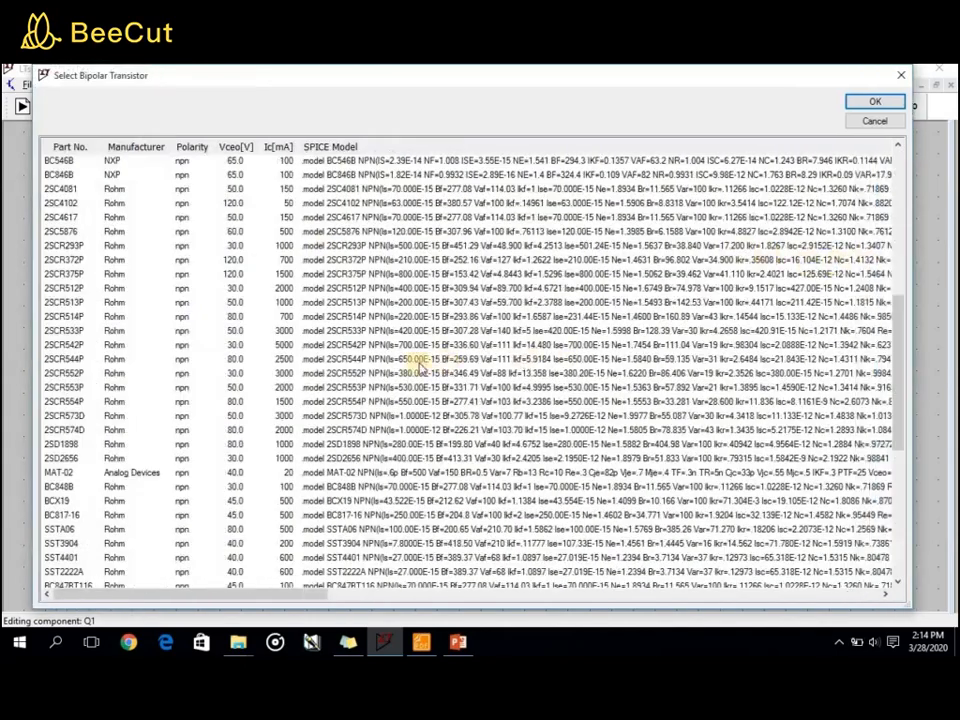
scroll(184, 189, up, 10)
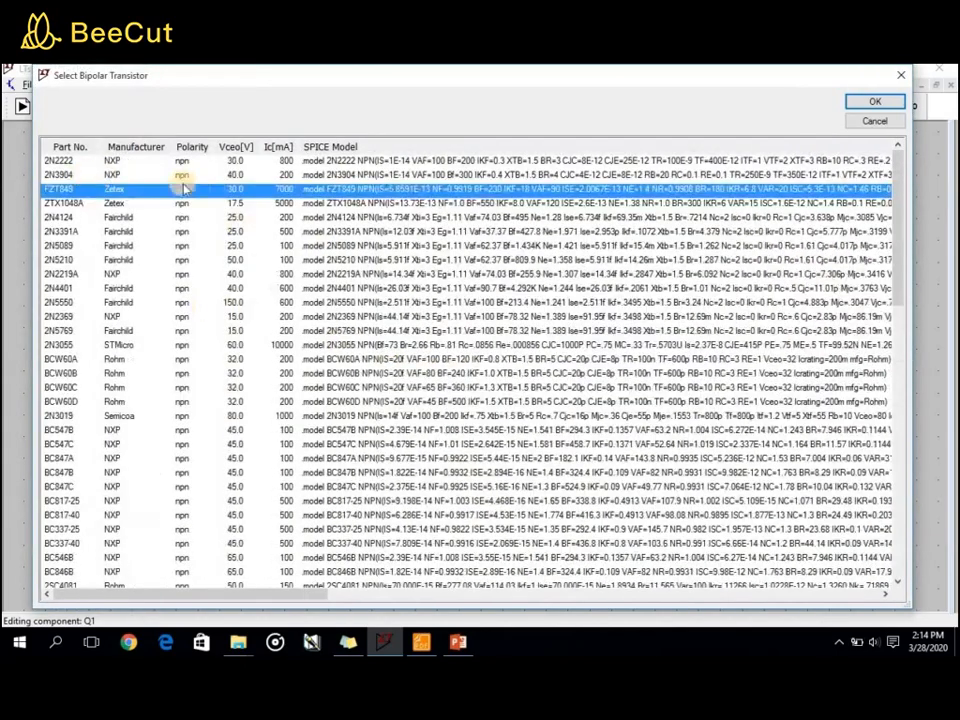
- Assign the NXP 2N2222 model to transistor Q1, narrowing the list columns to read its SPICE parameters
click(66, 162)
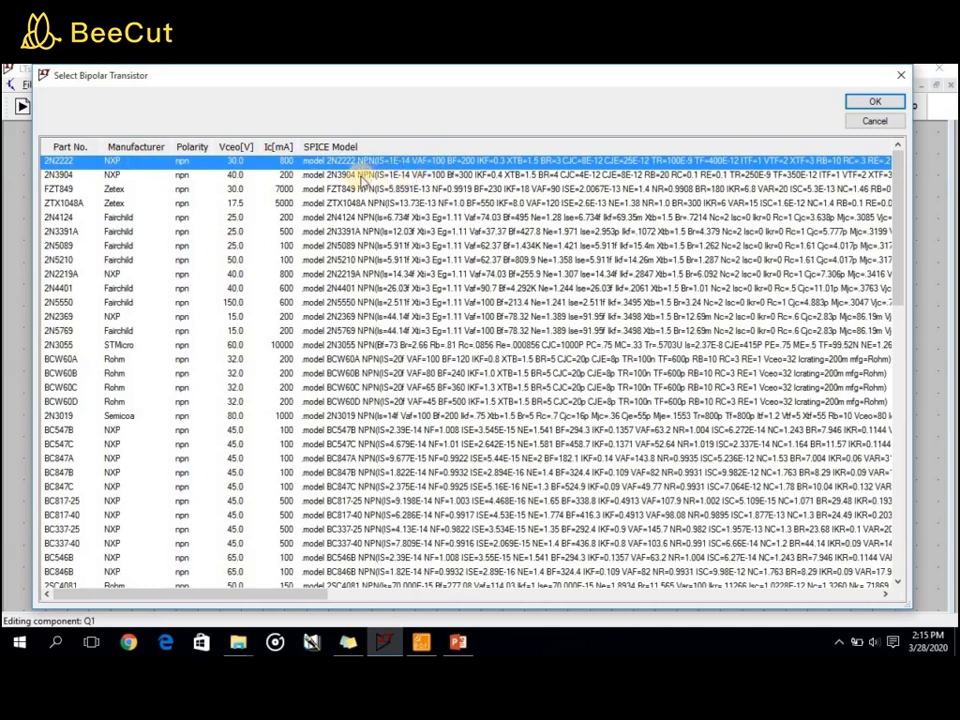
drag(298, 148, 259, 148)
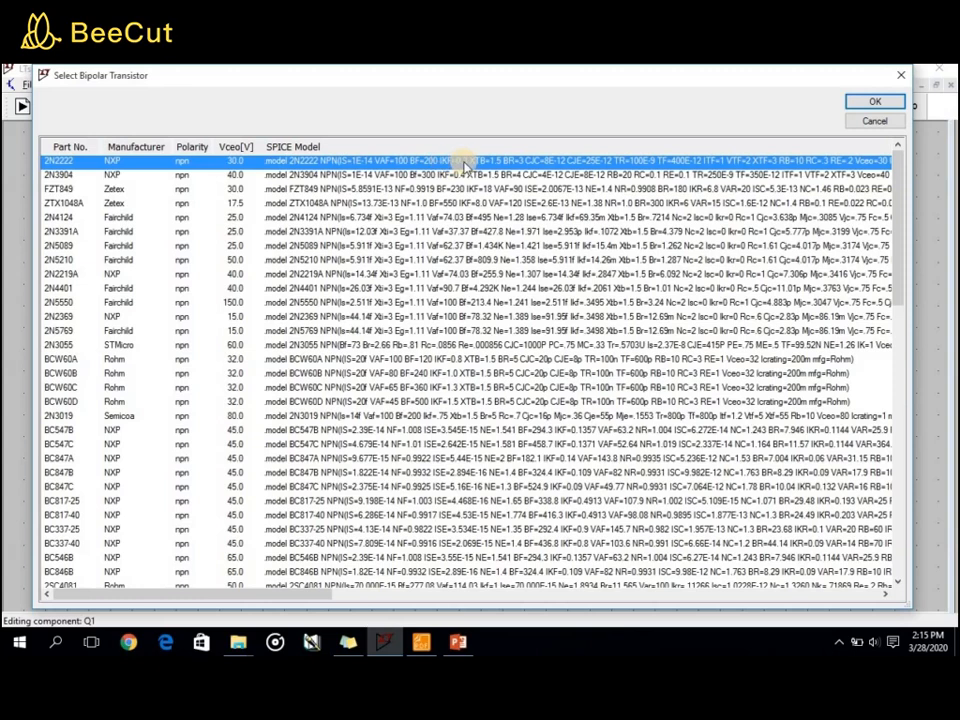
click(870, 100)
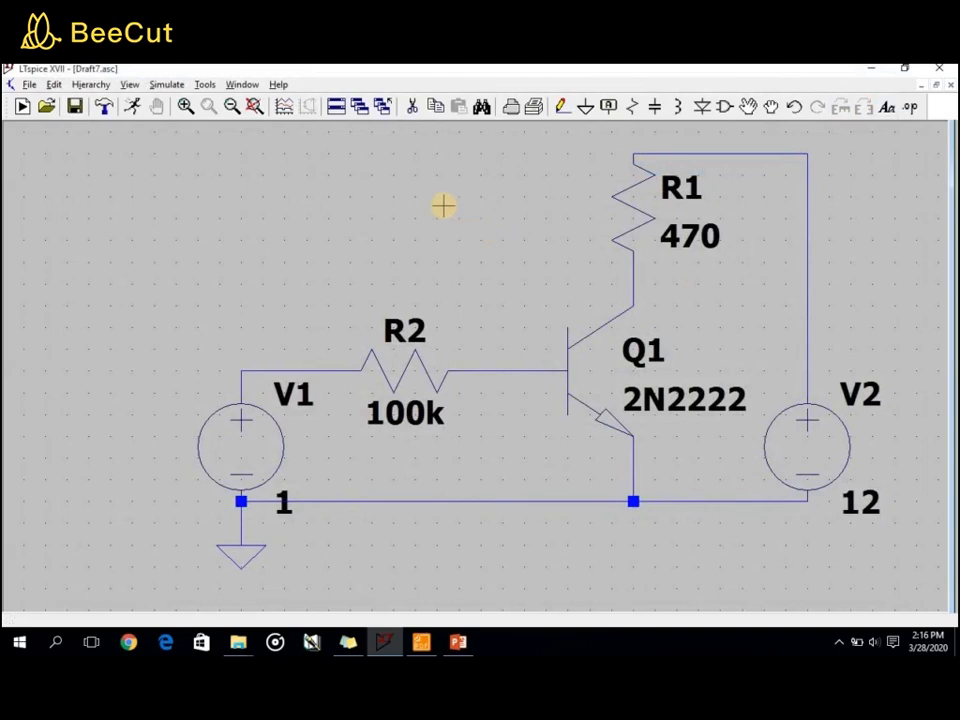
- Run a transient simulation with a stop time of 1m, saving data from 0, and a maximum timestep of 1u
click(133, 108)
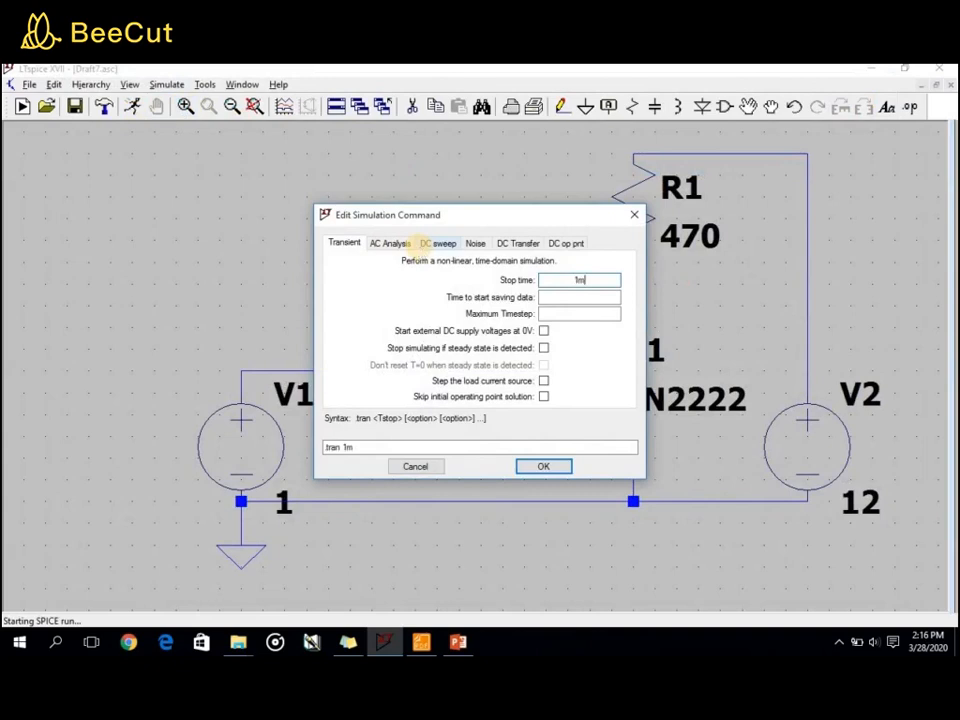
click(557, 297)
text(0)
click(560, 314)
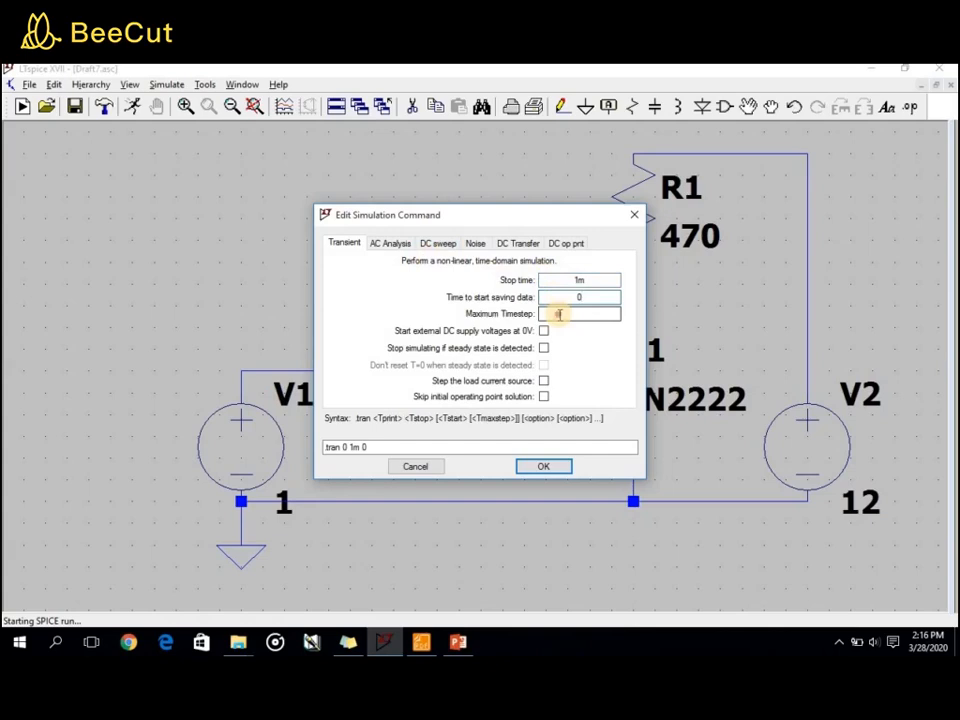
text(1u)
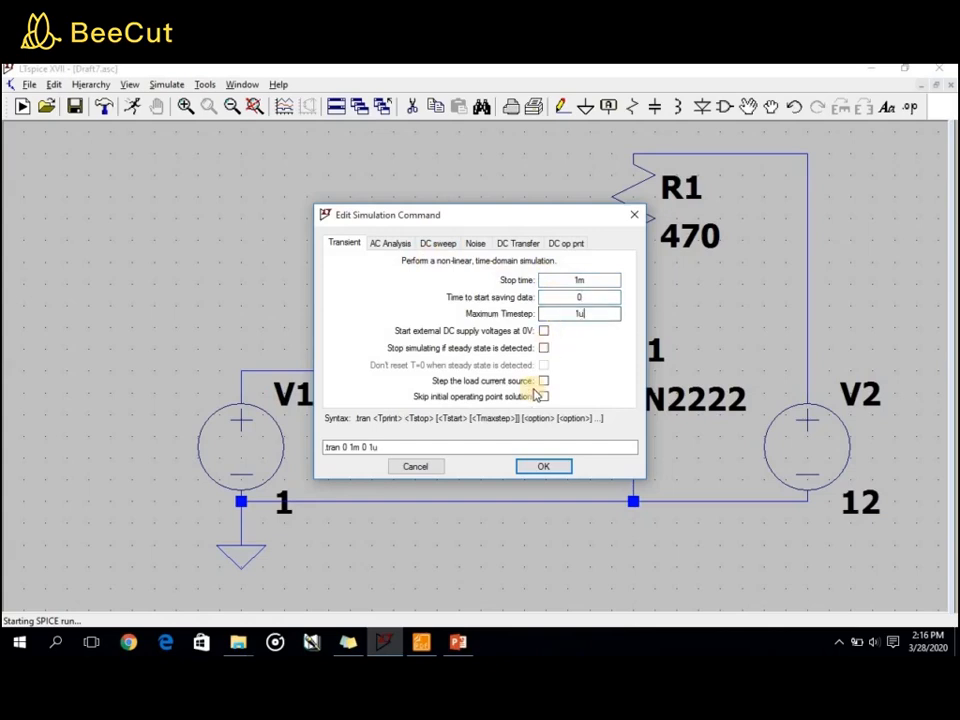
click(541, 465)
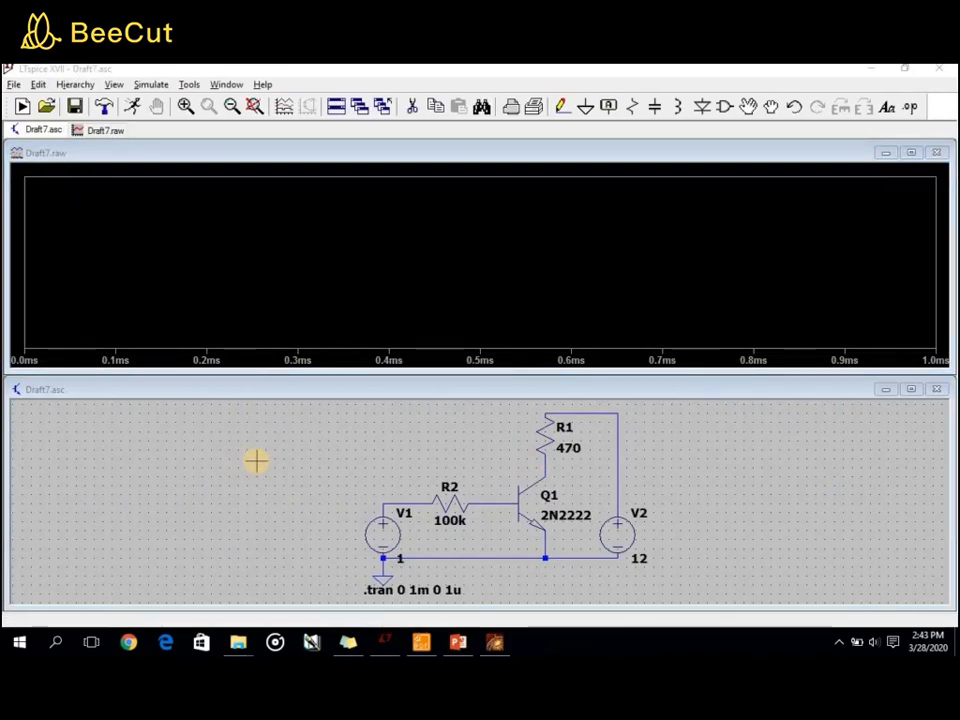
- Review the columns and target base supply voltages of the results table in the lab PDF, and return to LTspice
click(421, 642)
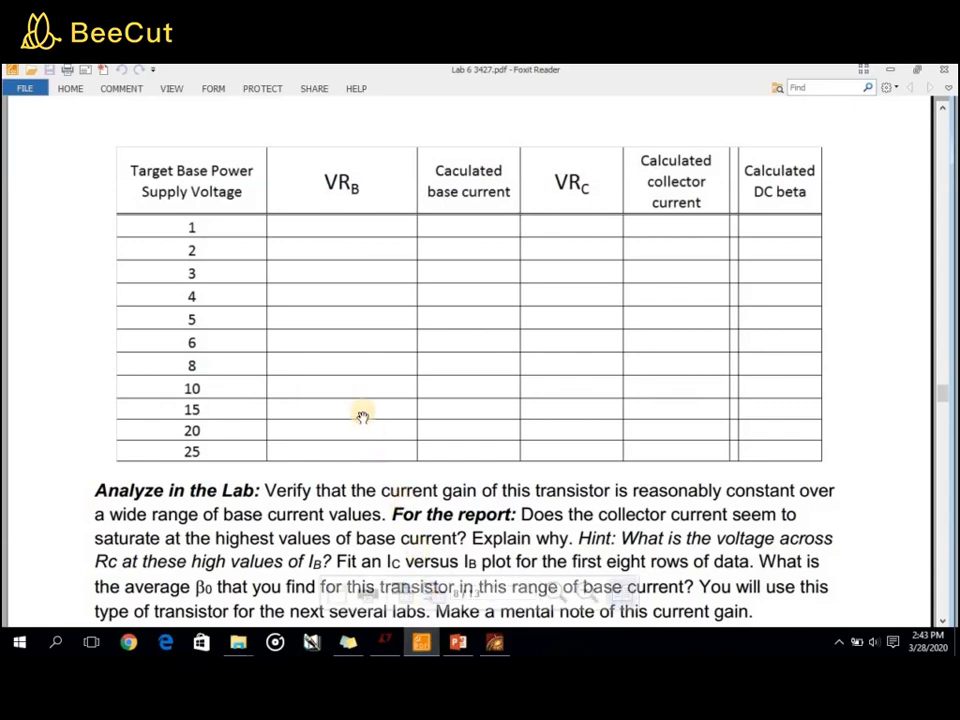
scroll(368, 400, up, 1)
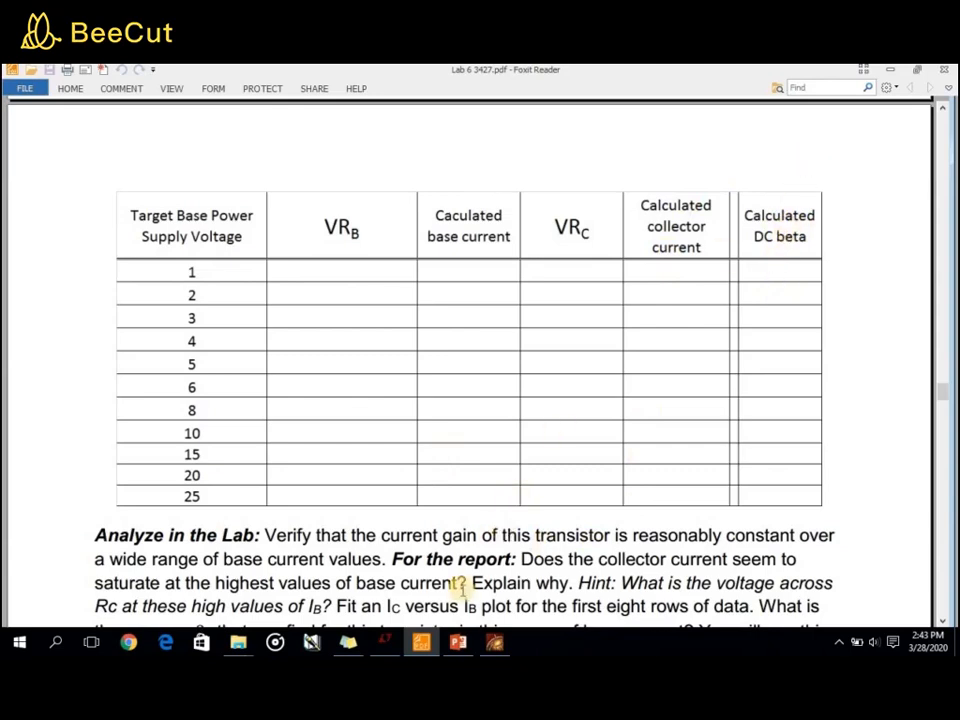
click(390, 643)
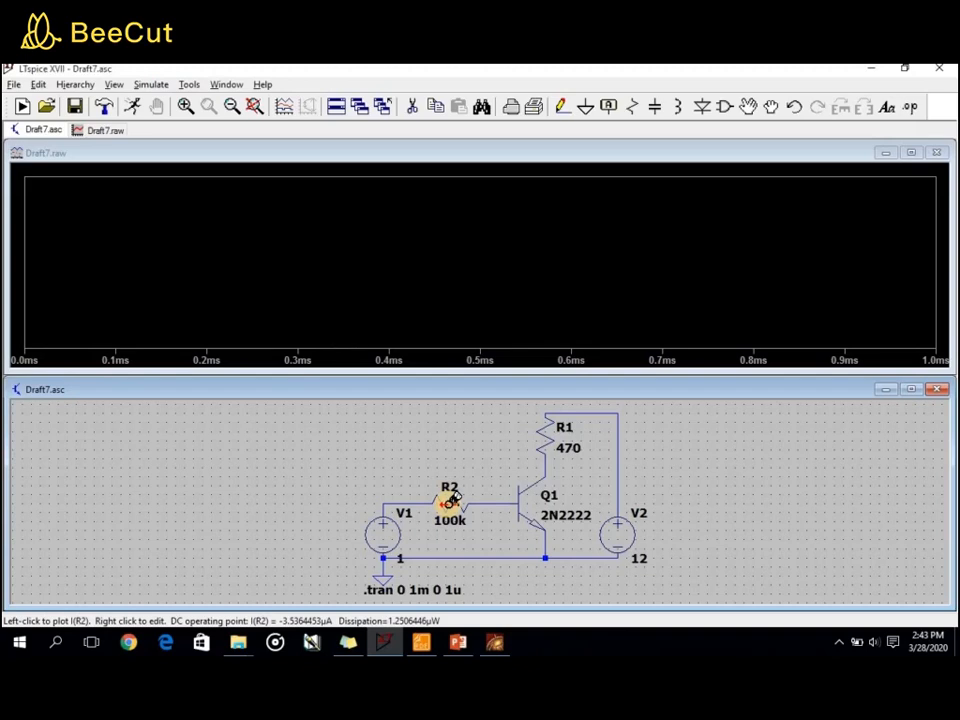
- Plot the currents through R2 and R1 for the 1 V base supply, ending with R2's current alone on the plot
click(453, 497)
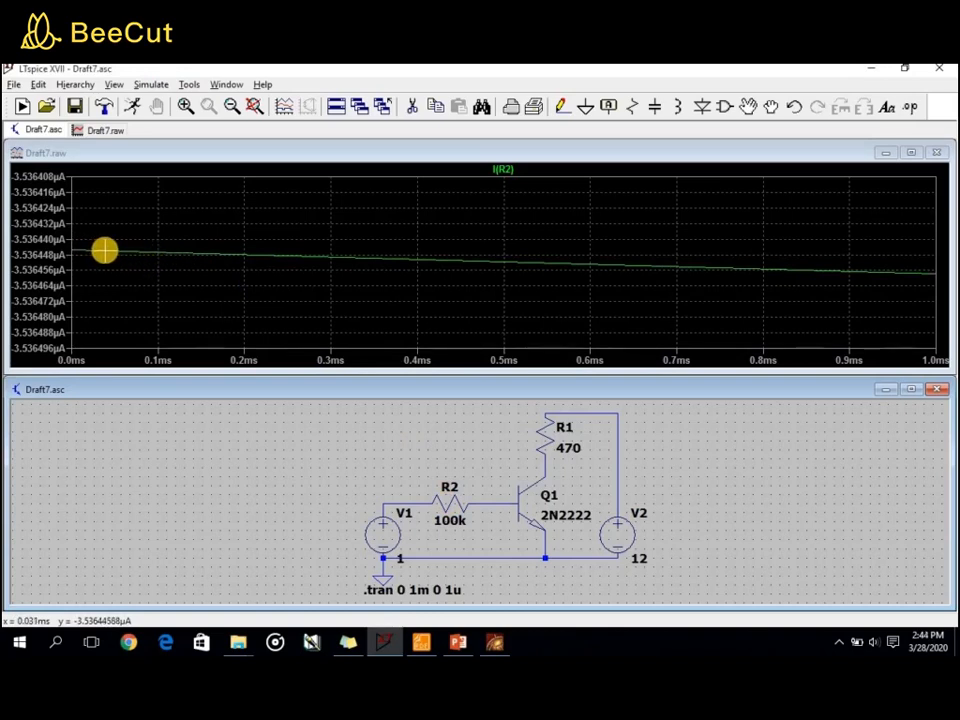
click(548, 427)
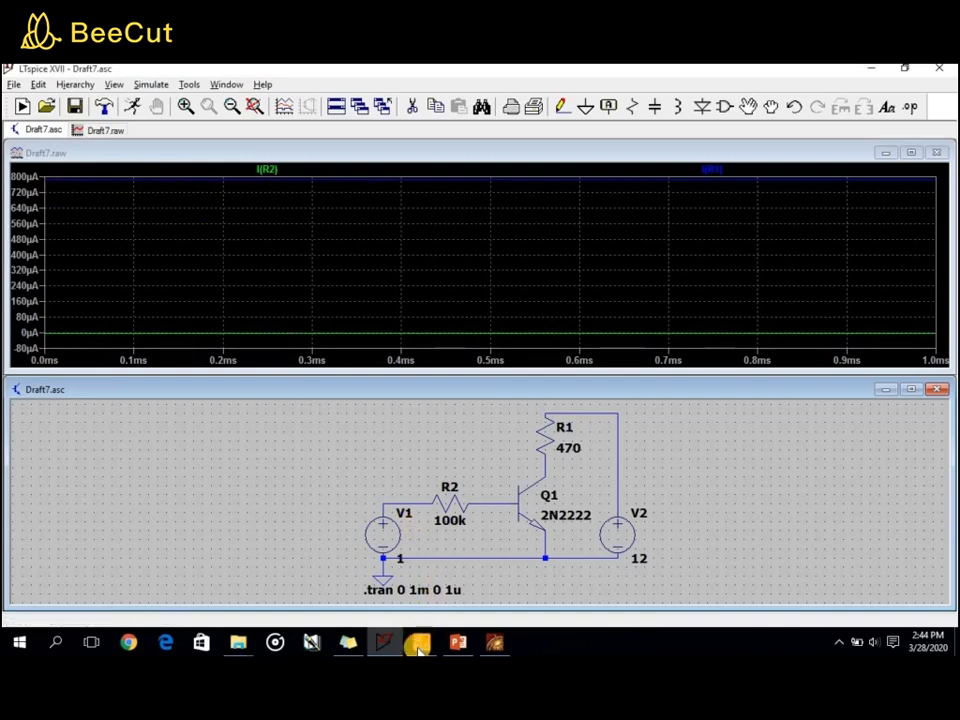
mouse_move(419, 648)
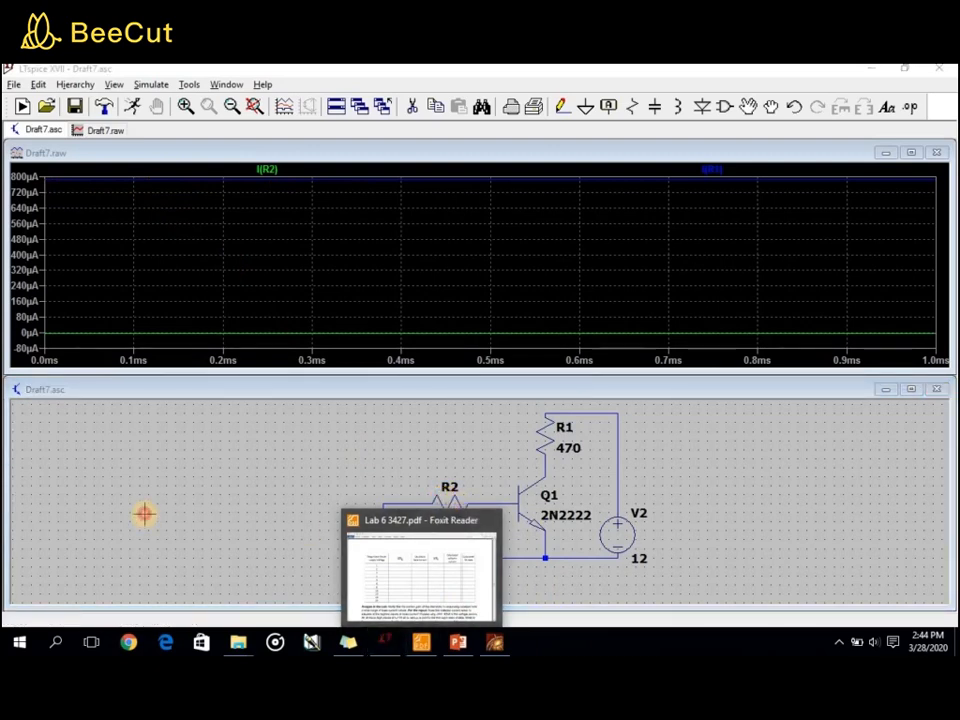
click(452, 495)
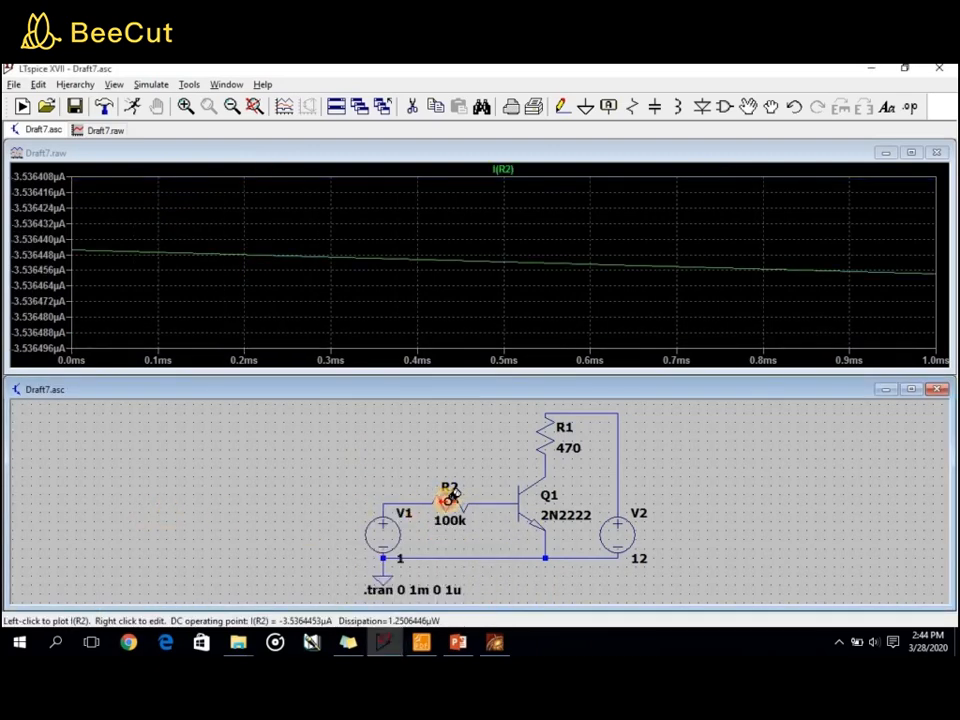
- In the lab PDF table's 1 V row, add typewriter text 3.53uA for base current and 800uA for collector current, declining the spell-check download
click(424, 641)
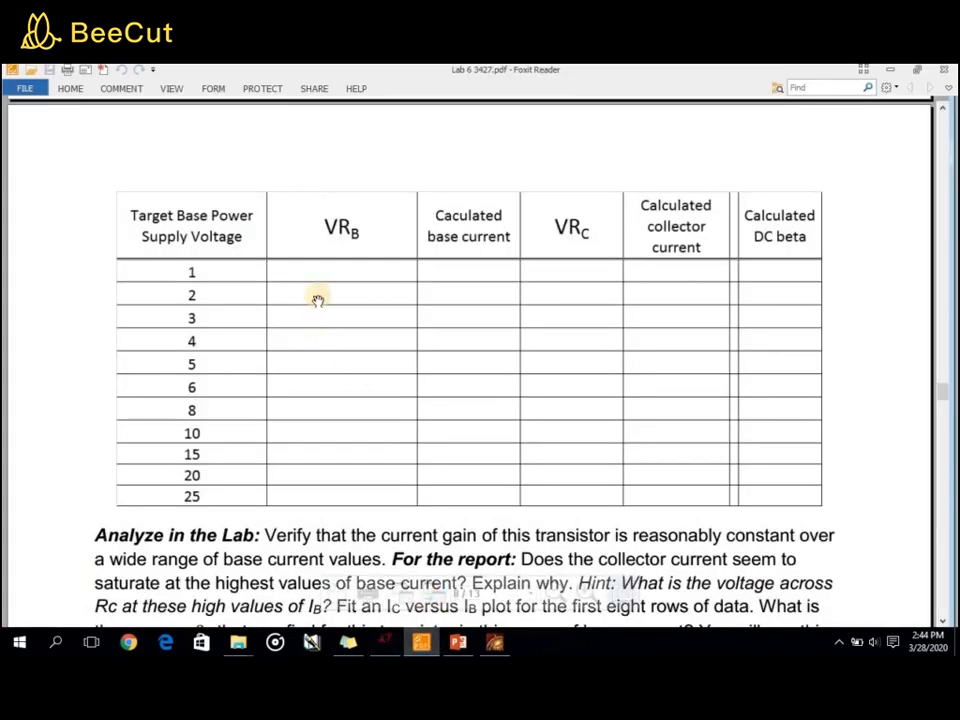
click(118, 88)
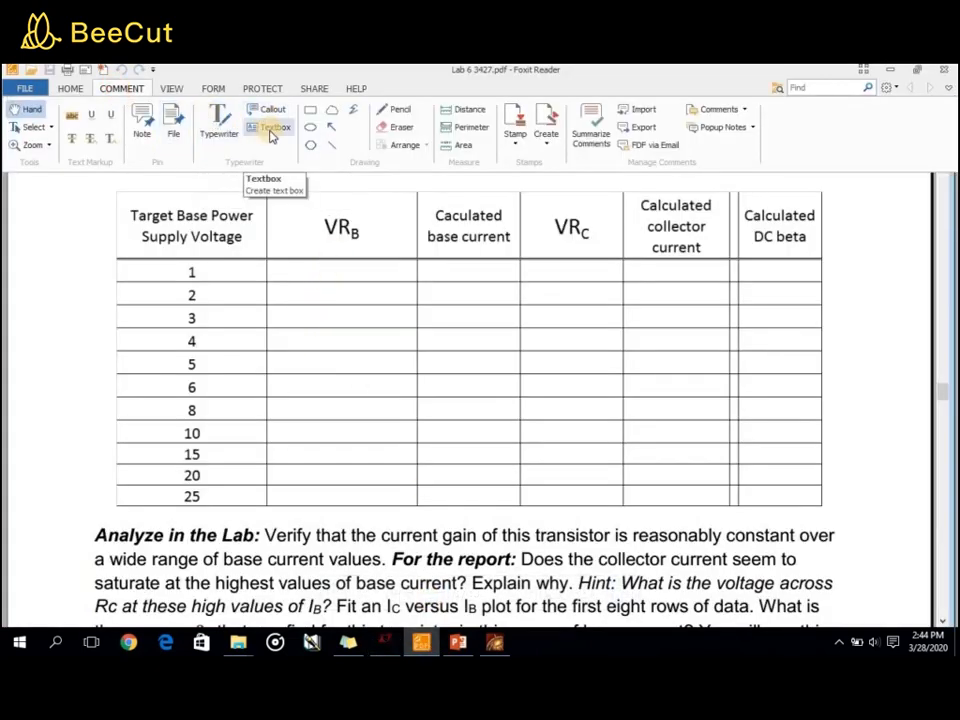
click(216, 126)
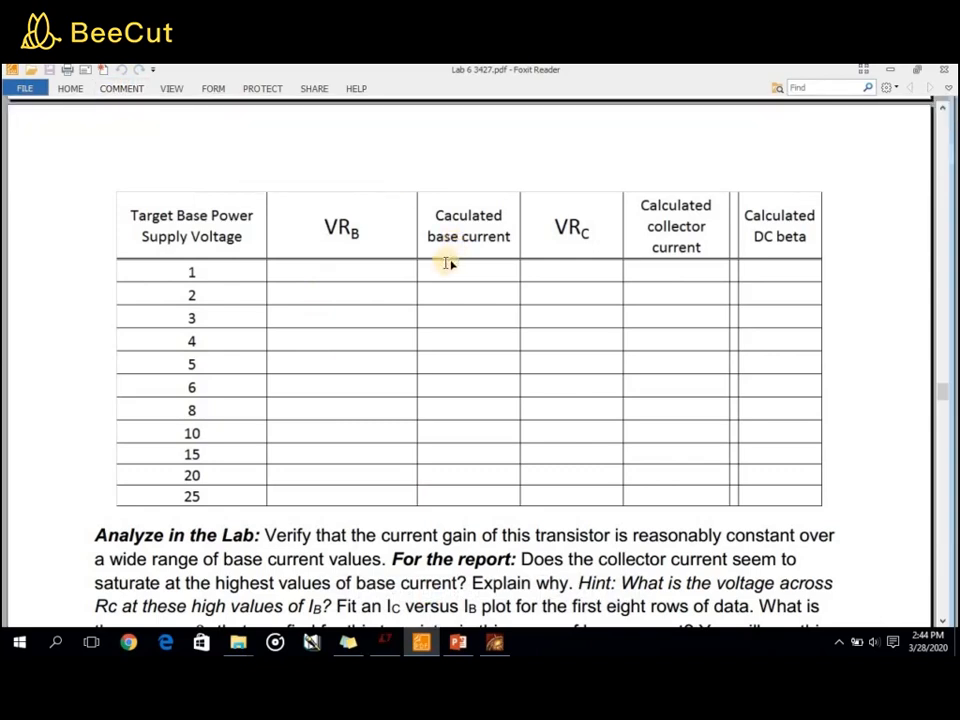
click(447, 272)
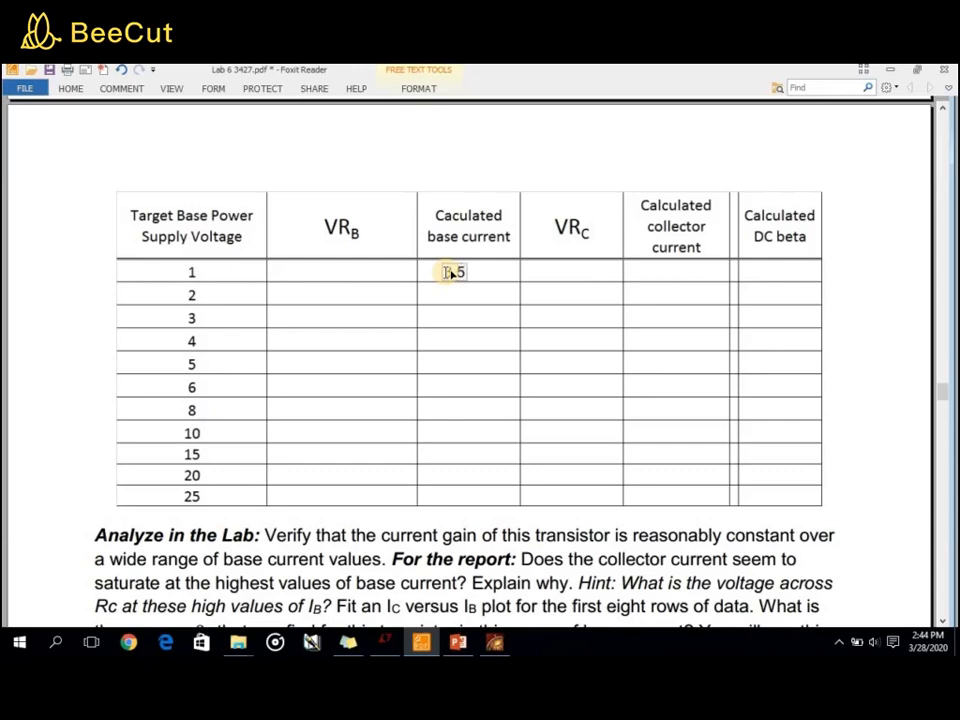
text(3.53uA)
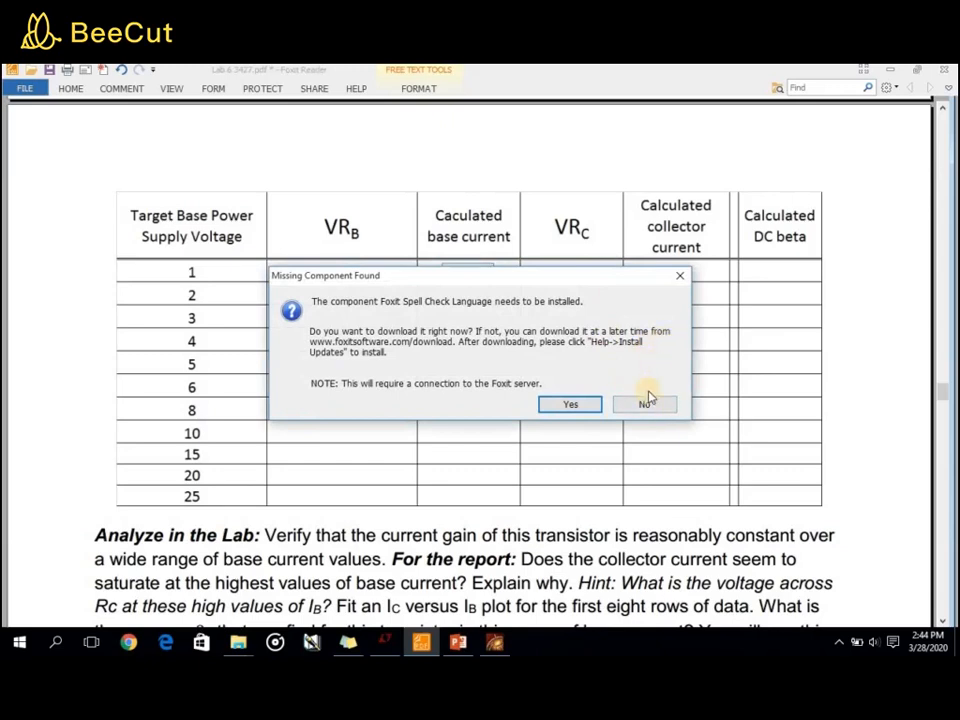
click(645, 406)
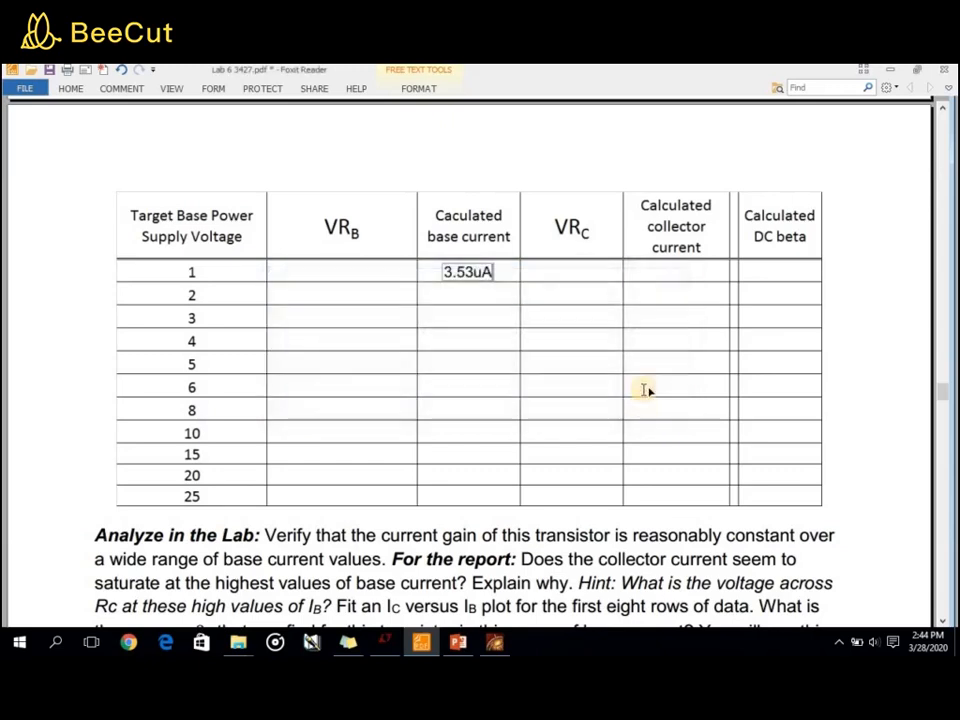
click(660, 275)
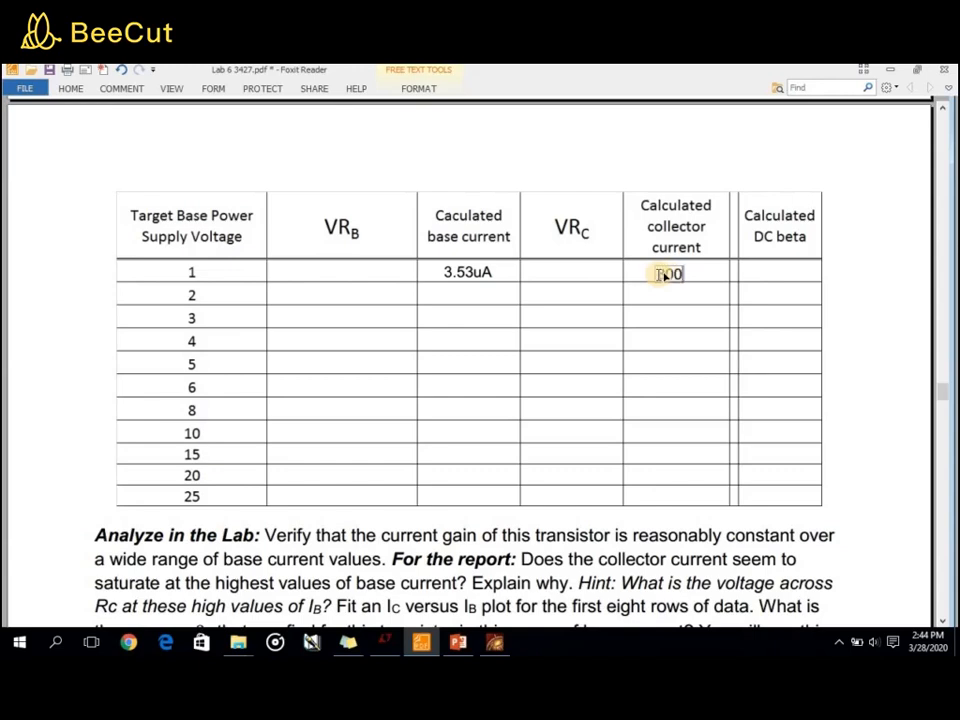
text(800uA)
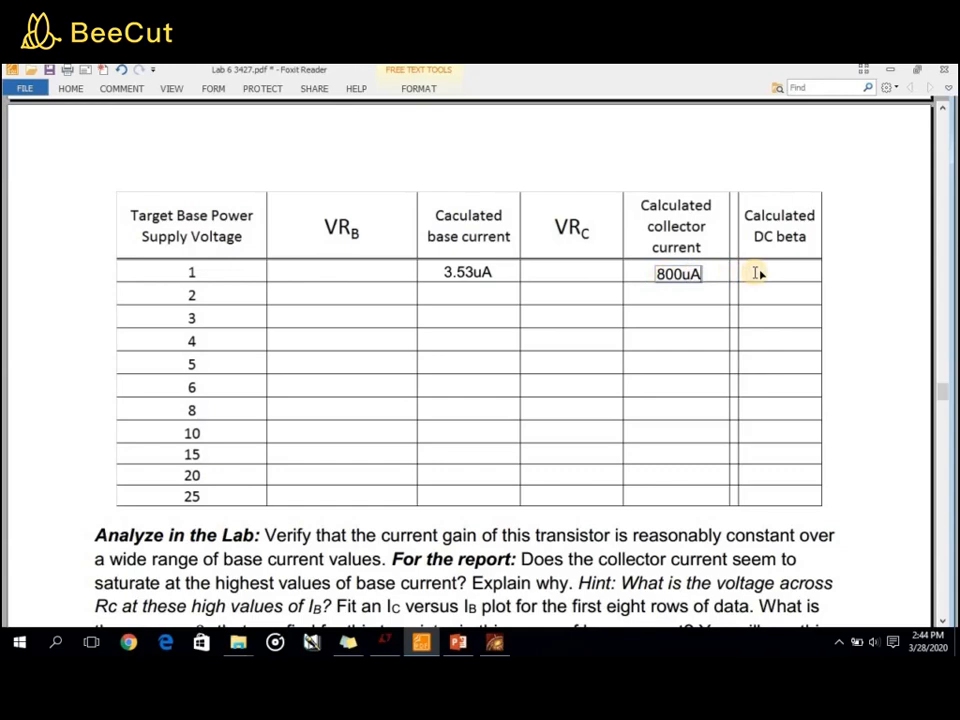
- Open the Windows Calculator and divide the collector current 800 by the base current 3.53
key(super)
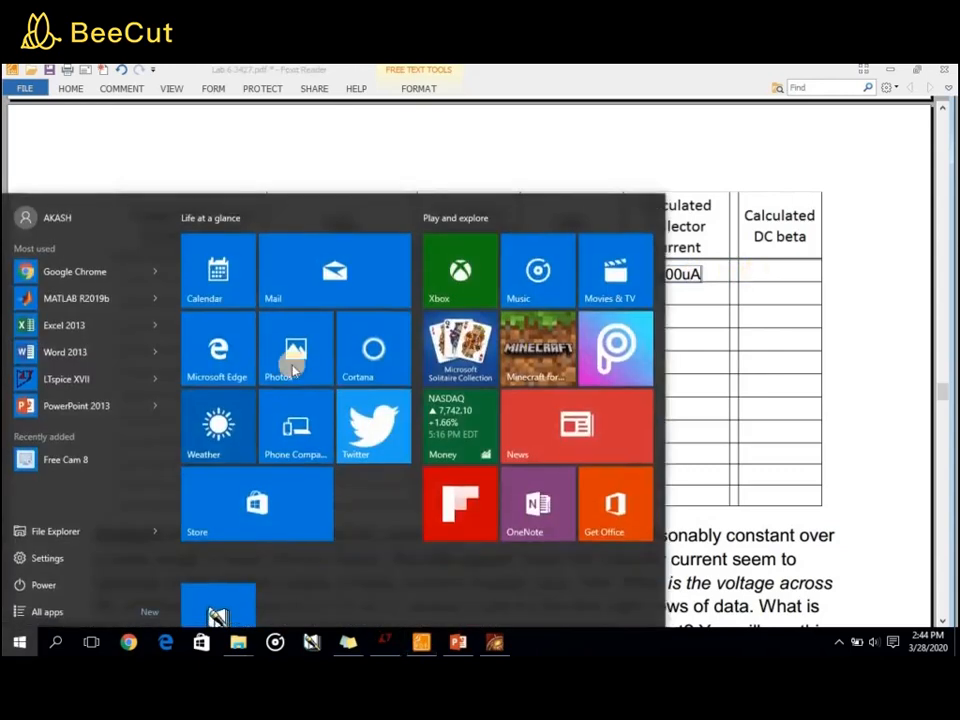
text(ca)
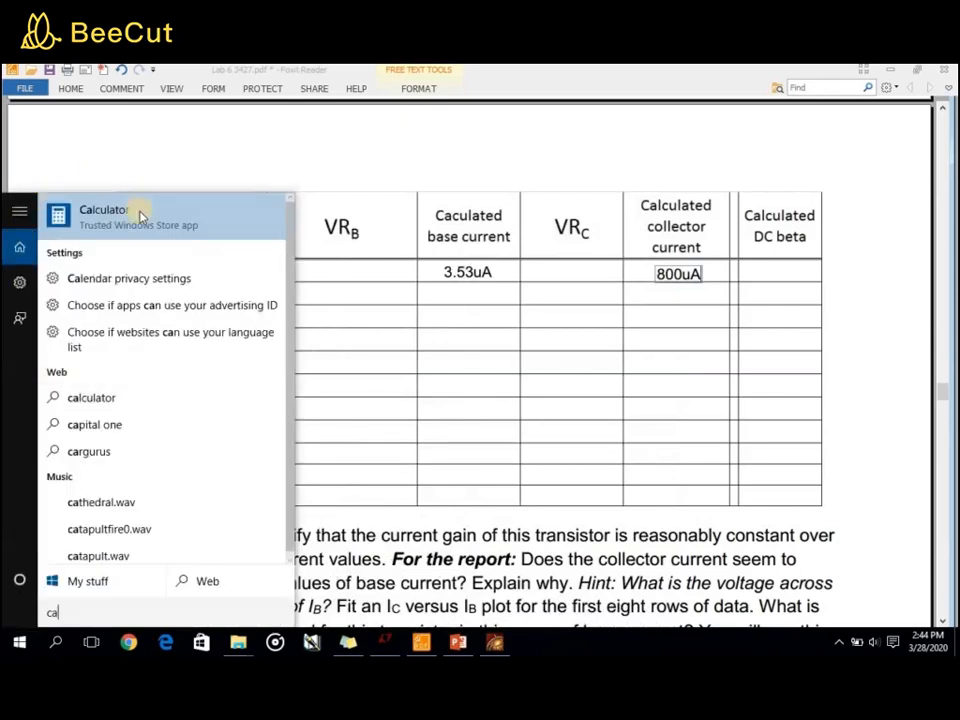
click(212, 222)
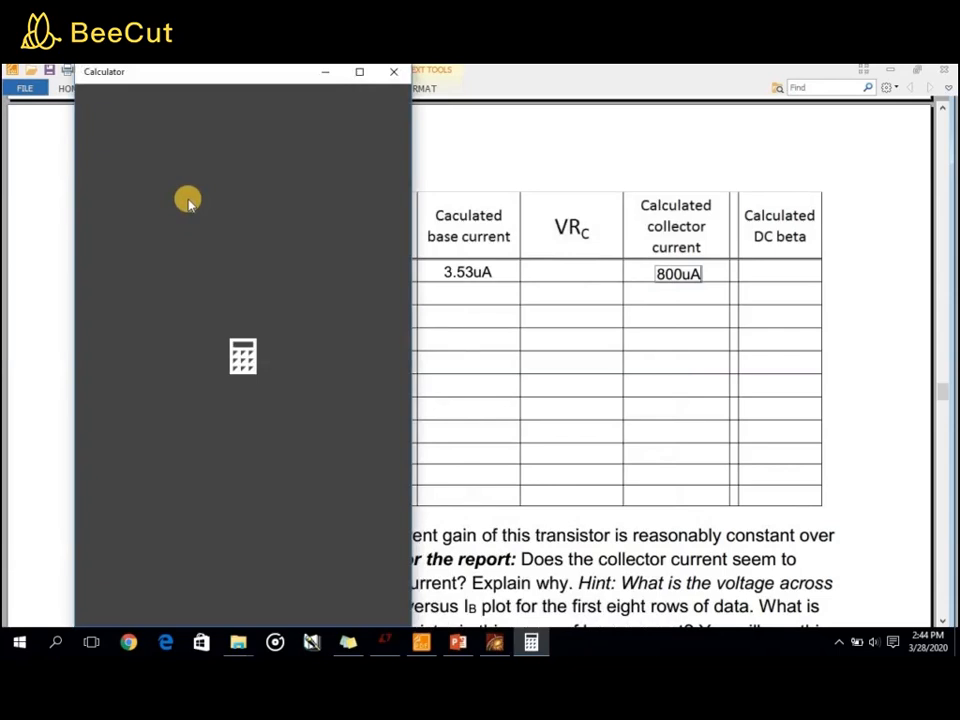
text(800)
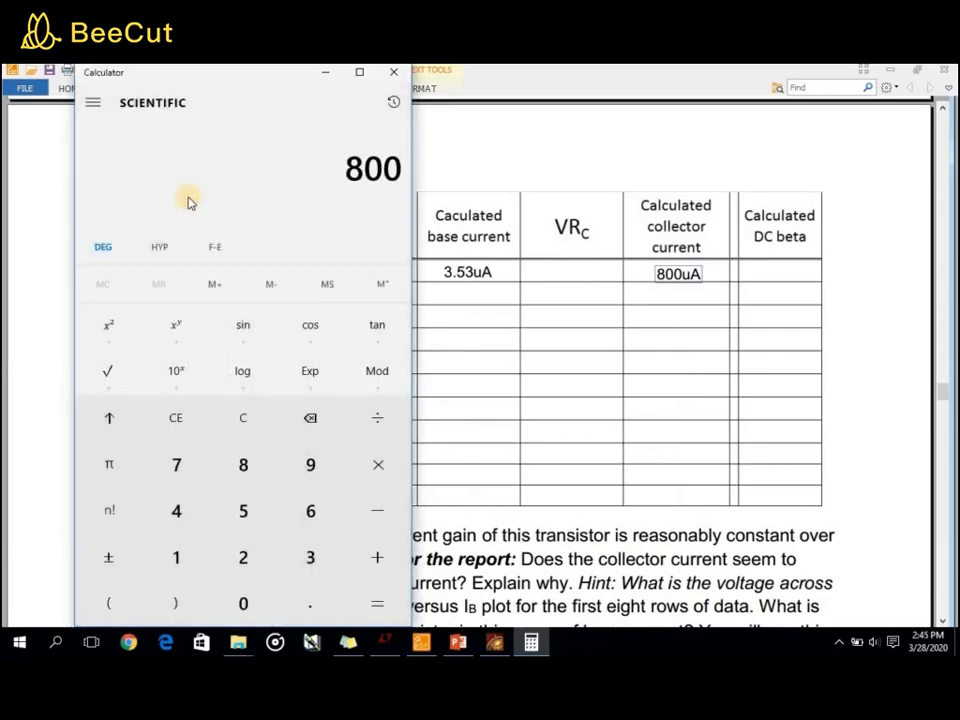
key(slash)
text(3.5)
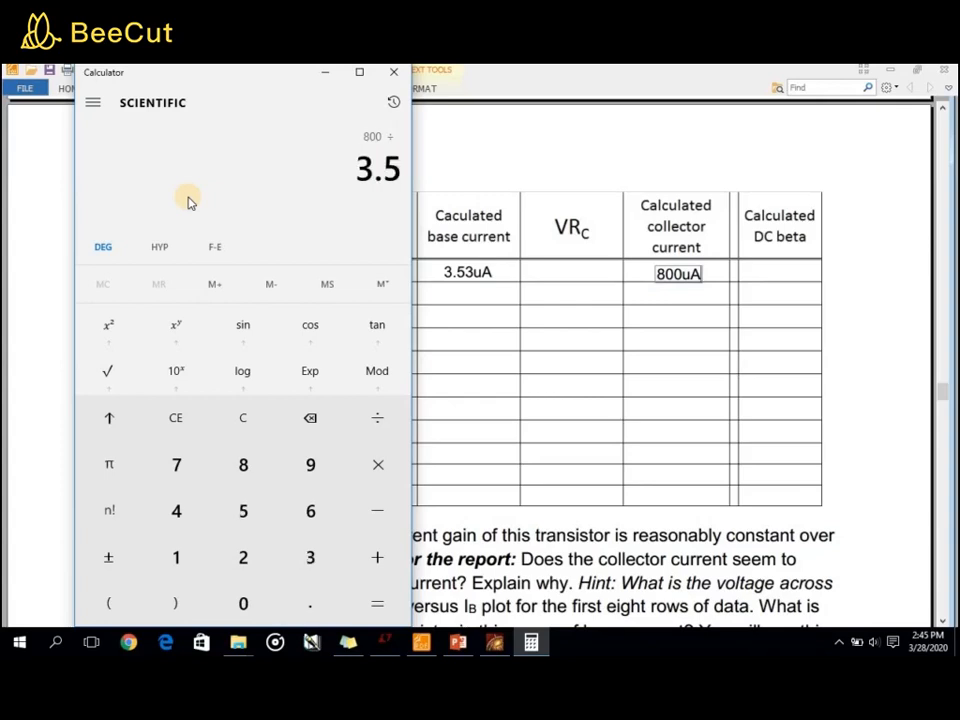
text(3)
click(380, 604)
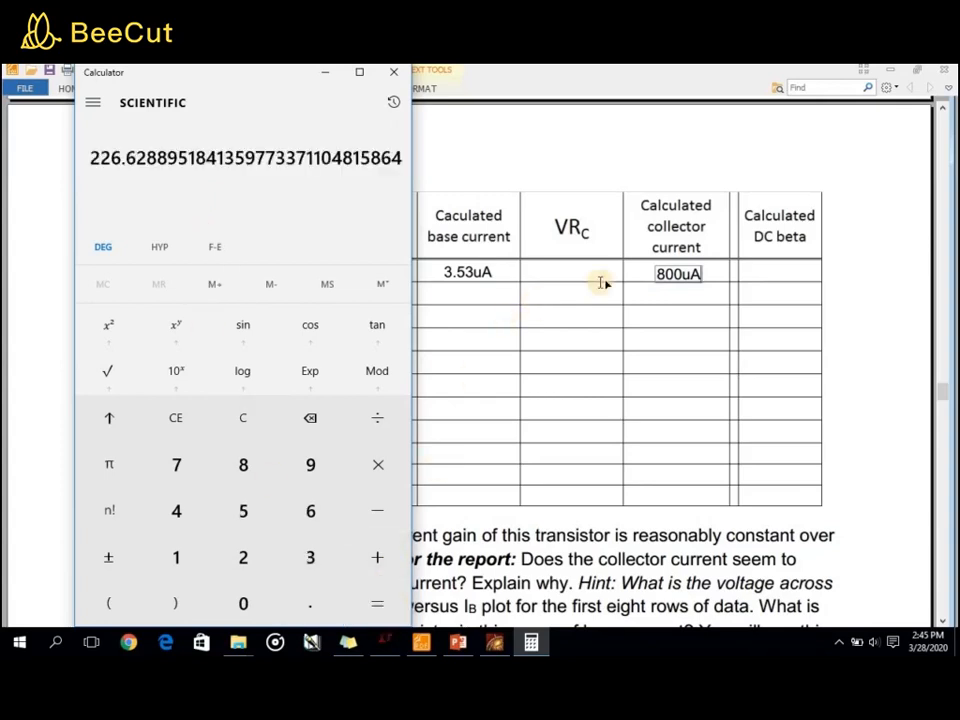
- Minimize the calculator and enter 226 as the calculated DC beta in the table's 1 V row
click(746, 272)
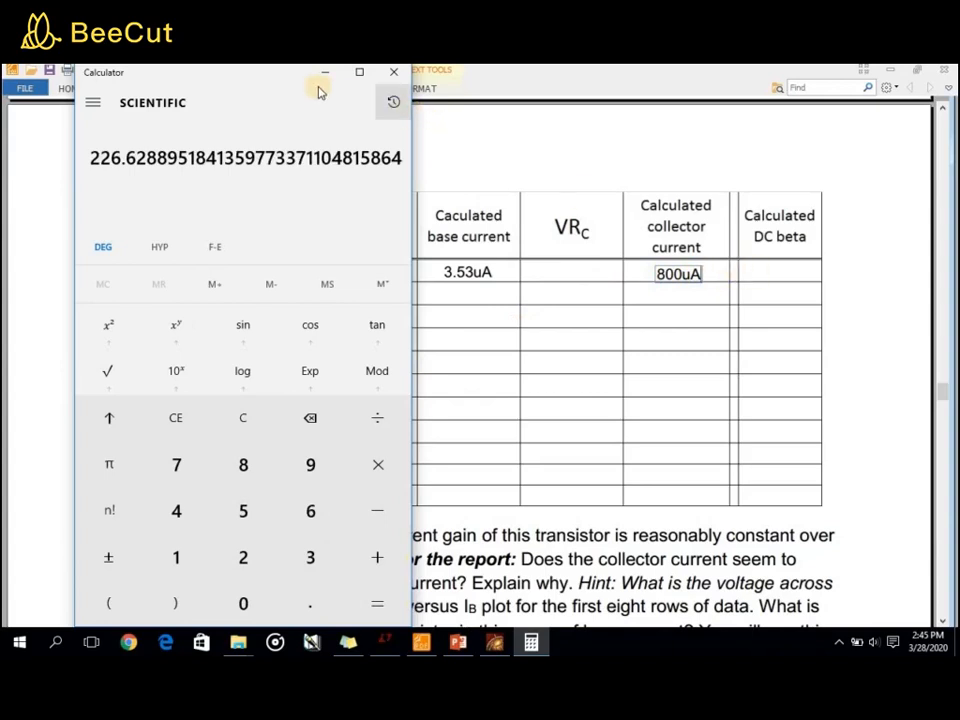
click(327, 75)
click(765, 272)
text(226)
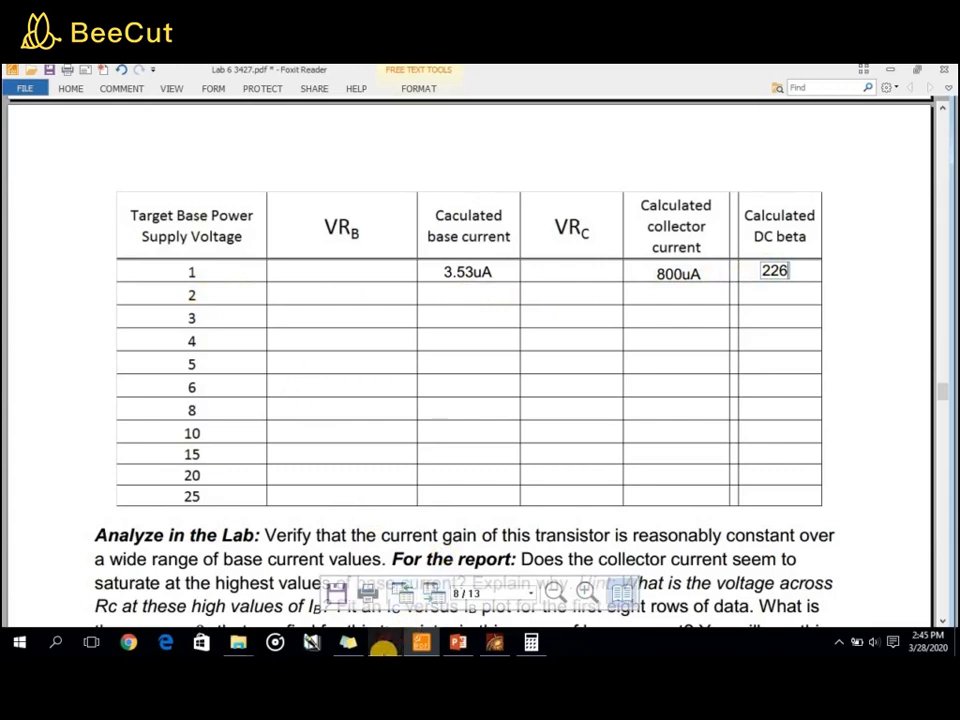
- Back in LTspice, set V1's DC value to 2 V and rerun the simulation
key(alt+Tab)
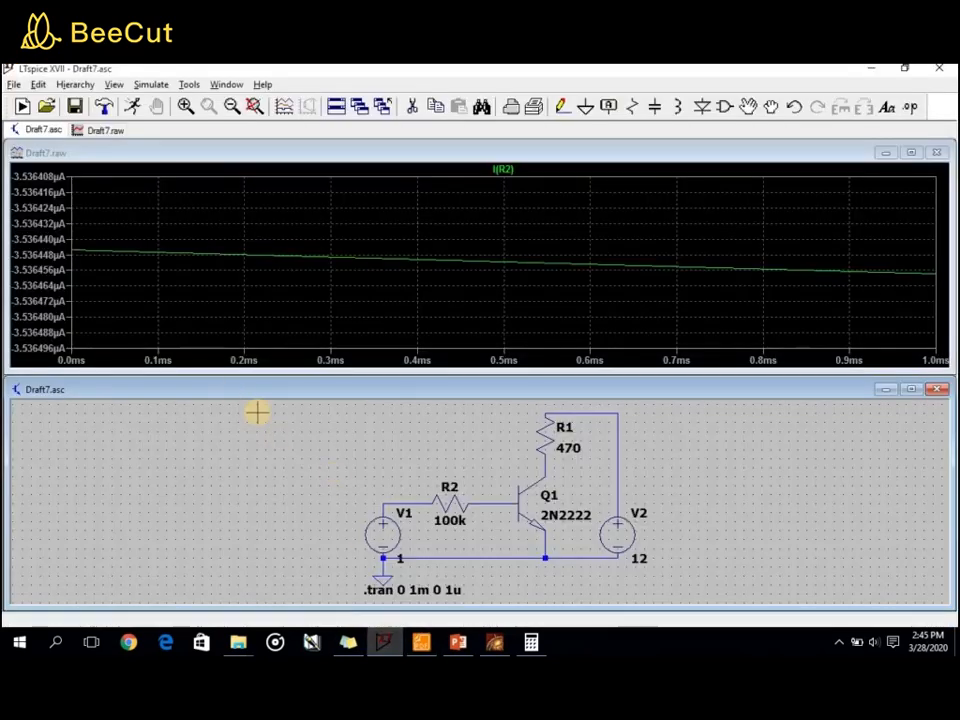
right_click(390, 515)
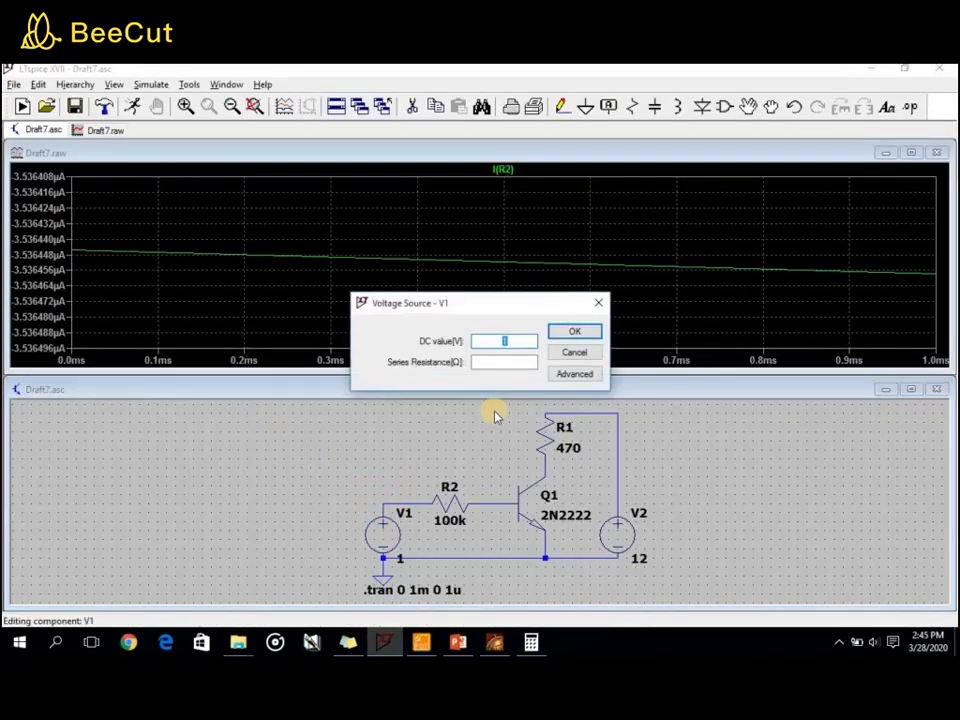
text(2)
click(575, 330)
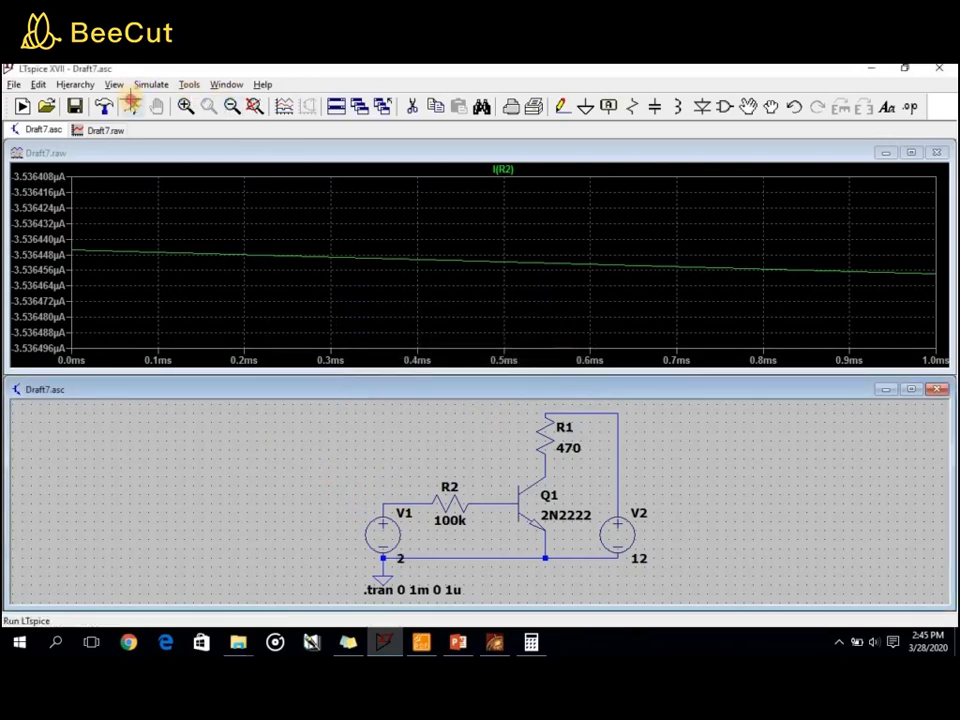
click(133, 105)
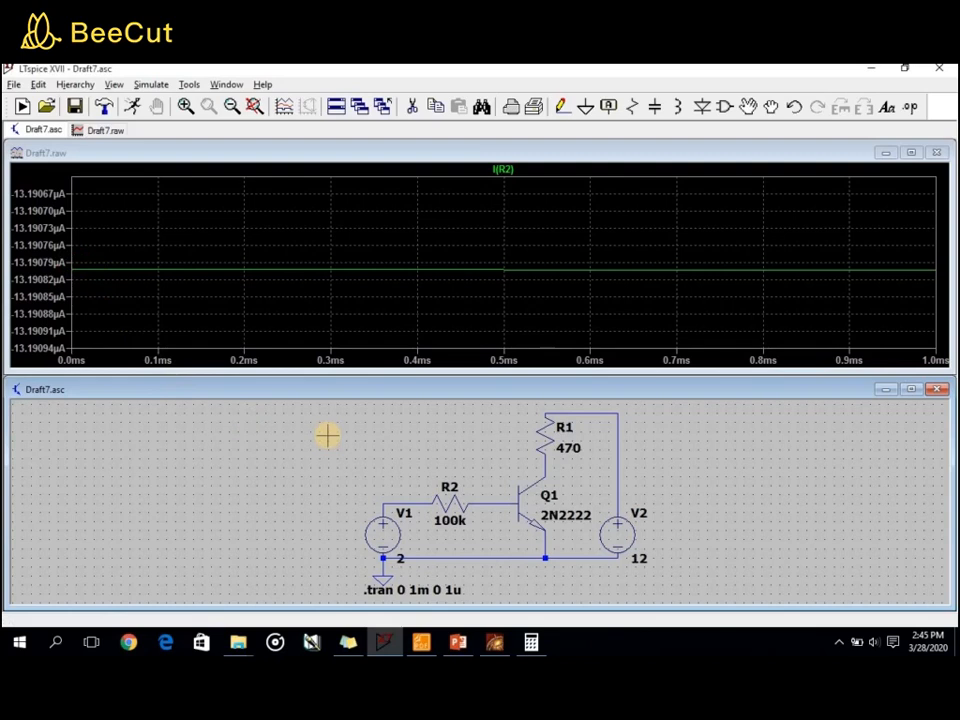
- Plot the R1 and R2 currents in LTspice, and enter 13.2uA as the base current in the lab PDF table's 2 V row
click(551, 432)
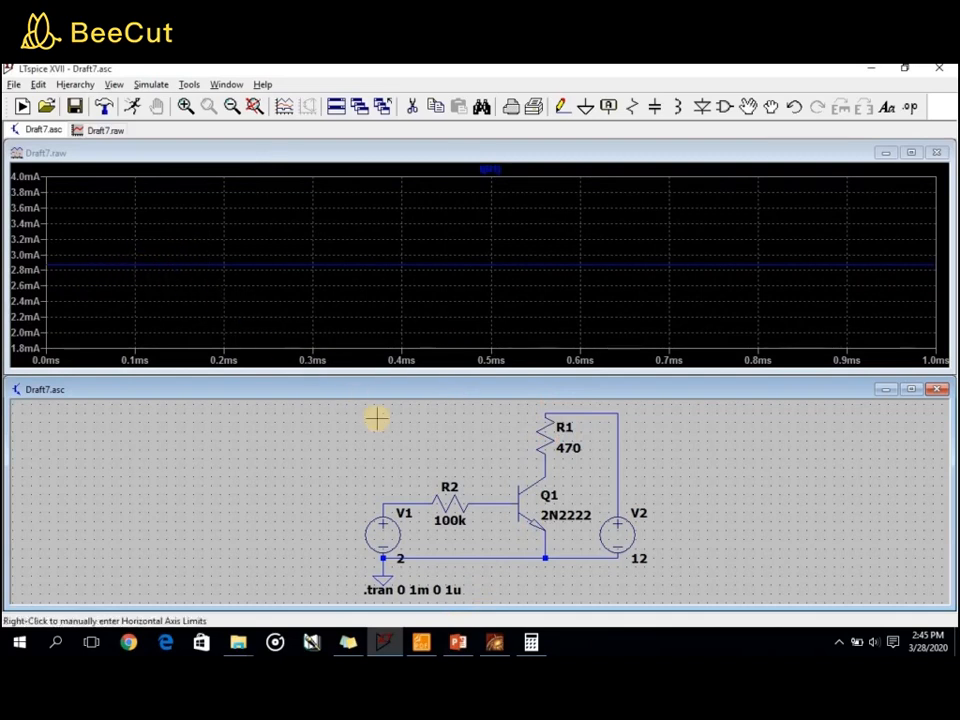
click(420, 641)
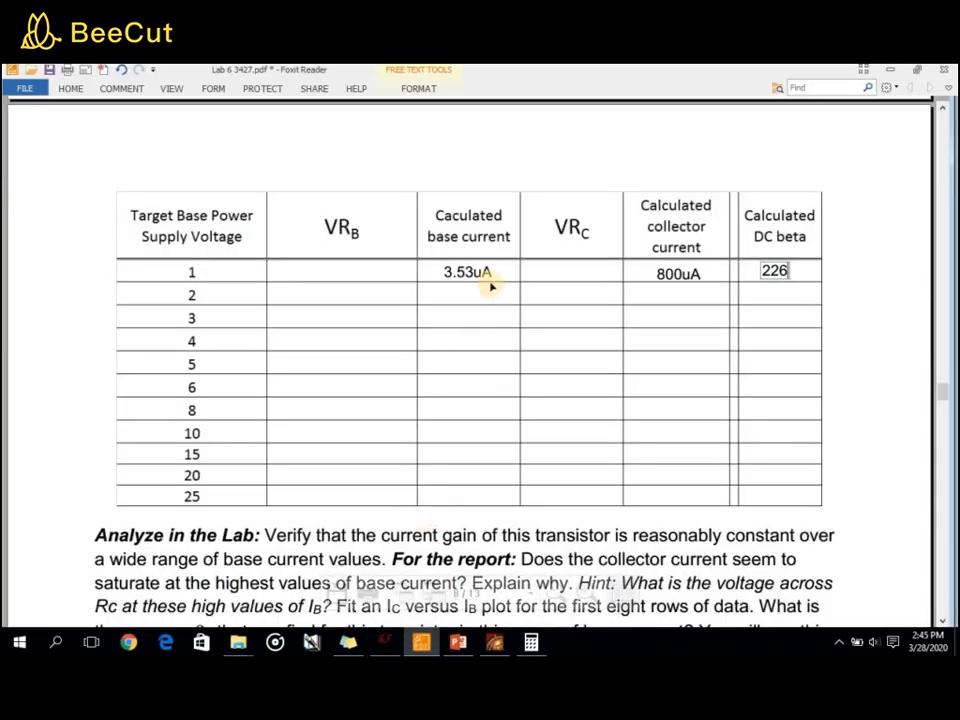
click(447, 296)
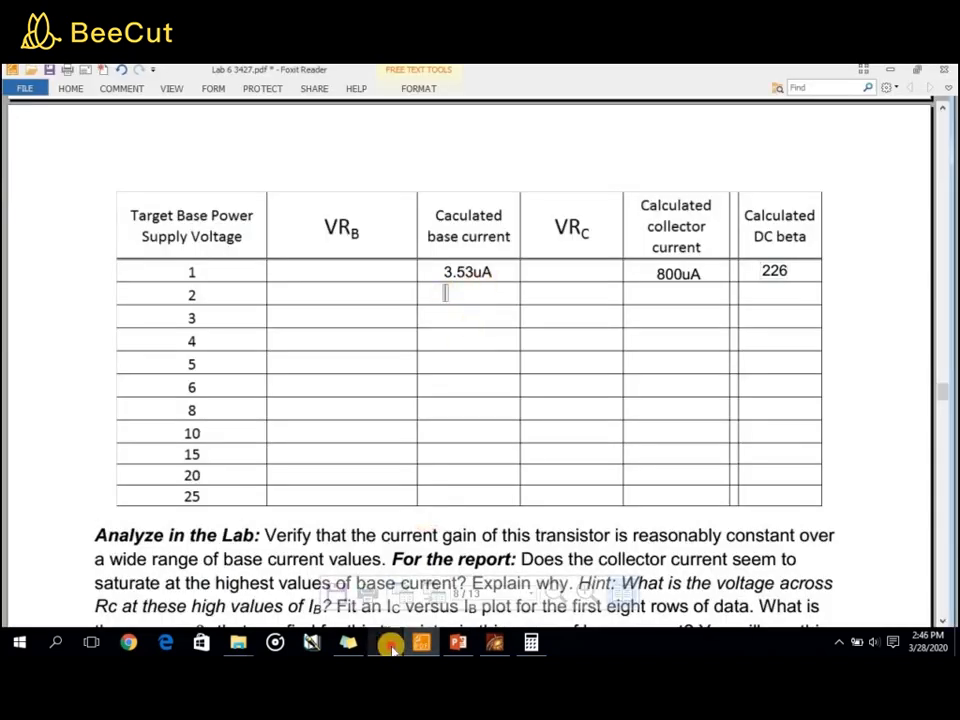
click(386, 640)
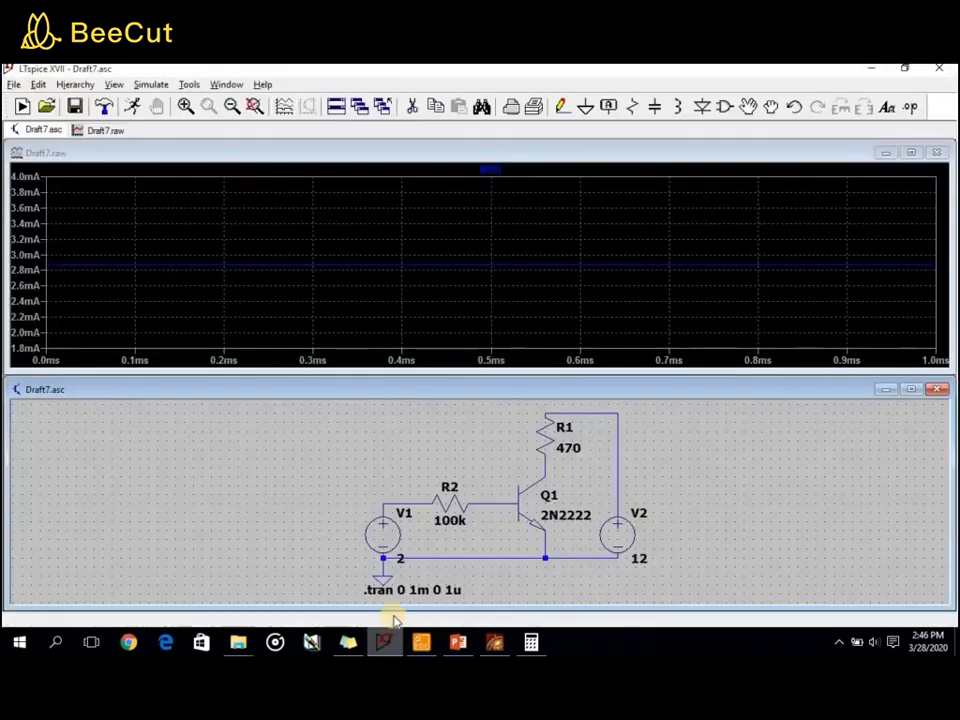
click(452, 502)
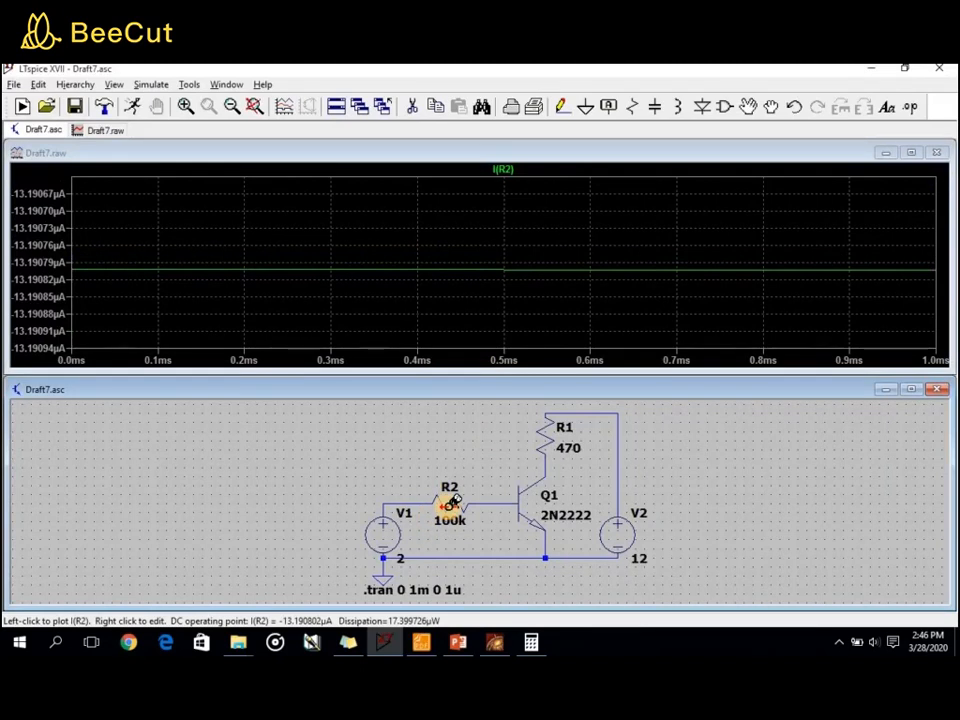
click(424, 640)
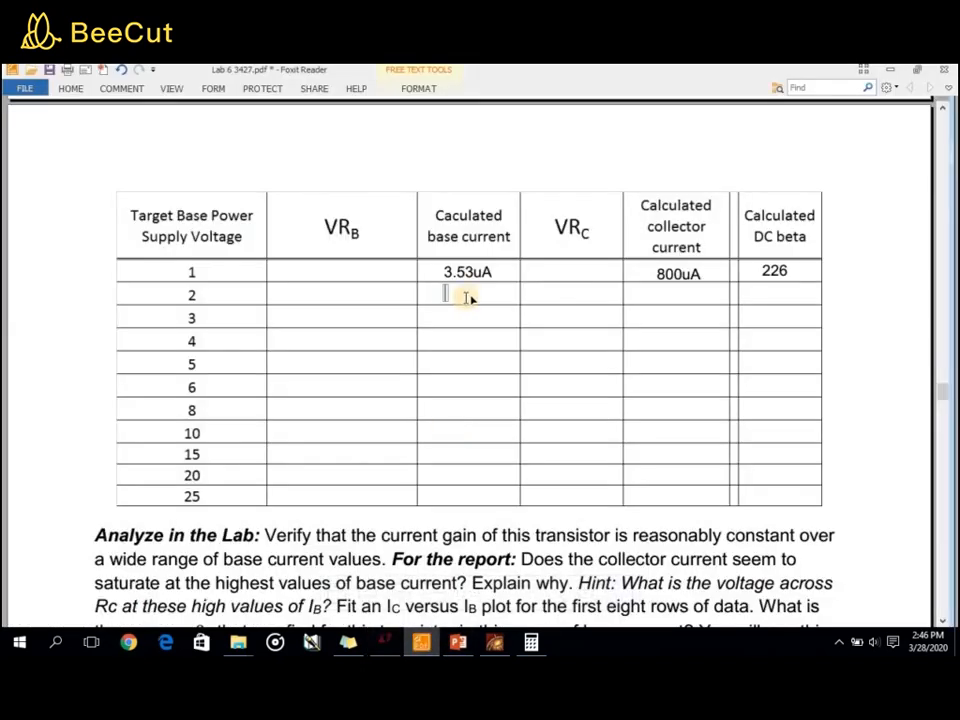
text(13.2uA)
- Plot the current through R1 in LTspice and enter 2900uA as the collector current in the PDF table's 2 V row
click(663, 296)
key(alt+Tab)
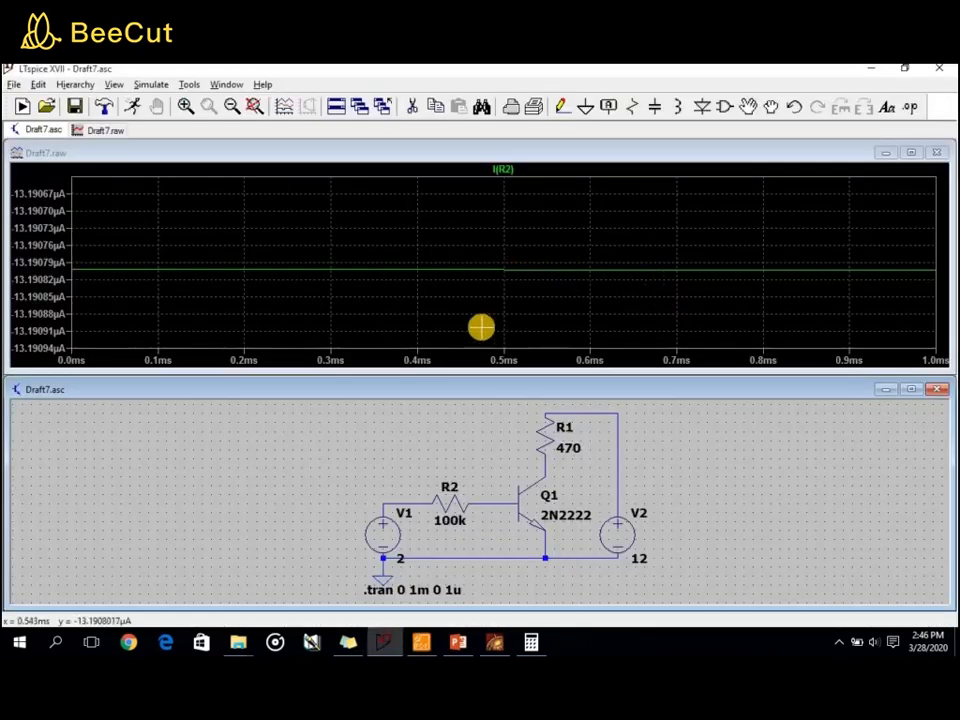
click(542, 431)
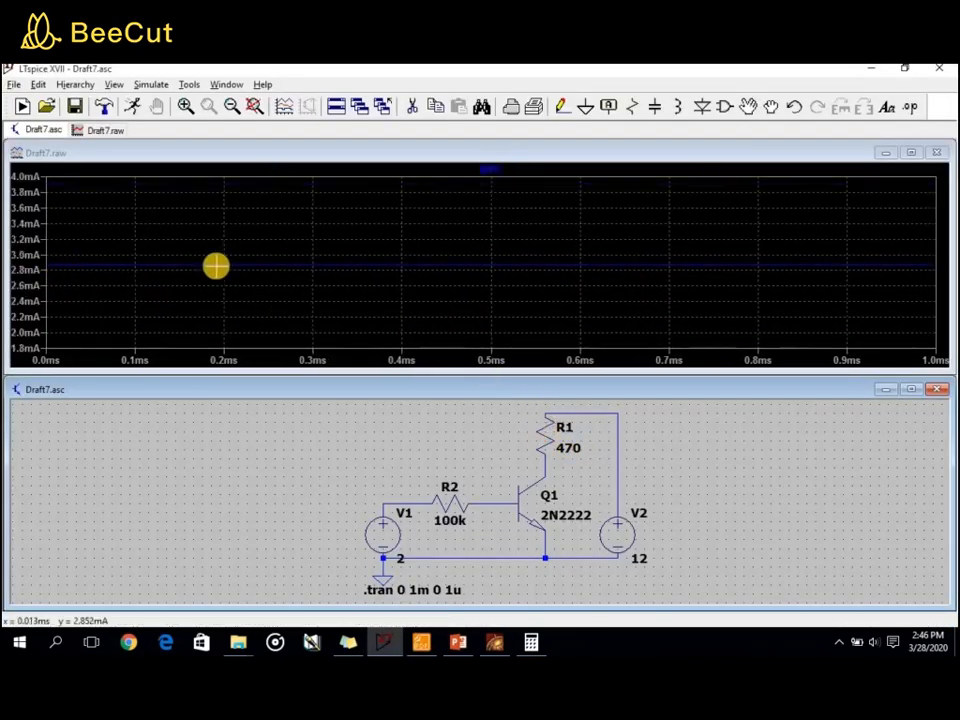
key(alt+Tab)
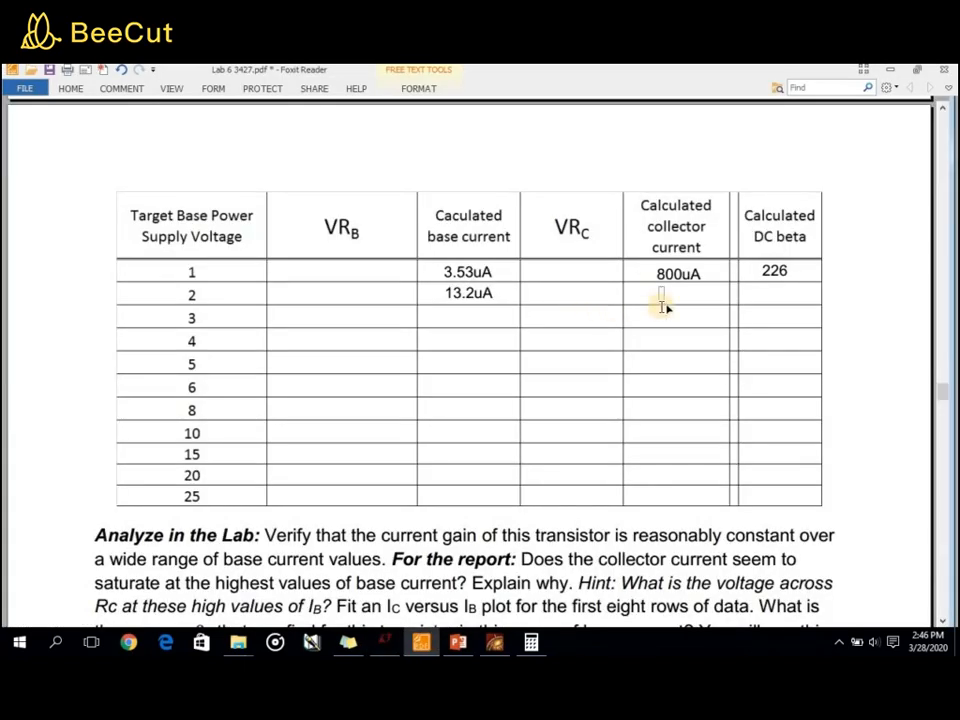
text(2900uA)
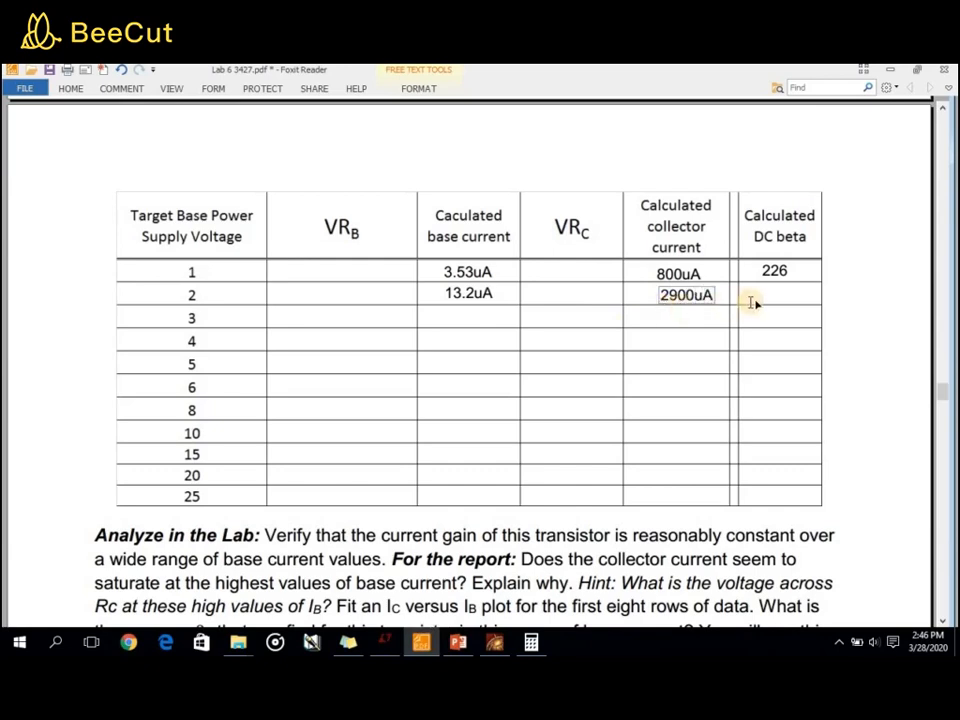
- Place a text entry in the 2 V row's DC beta cell and divide 2900 by 13.2 in the Calculator
click(760, 295)
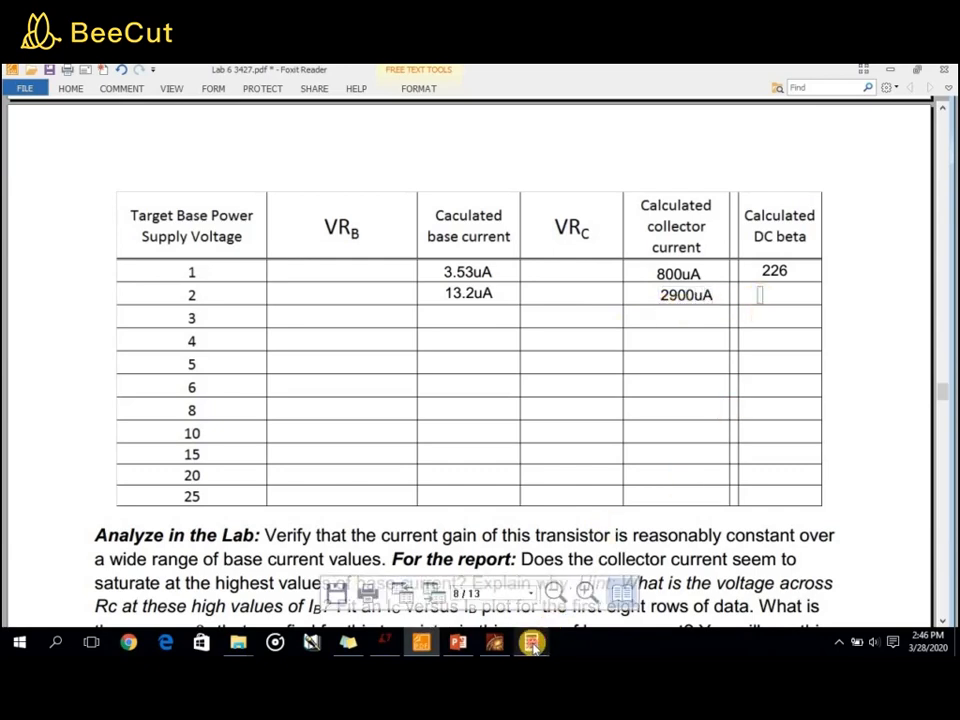
click(531, 641)
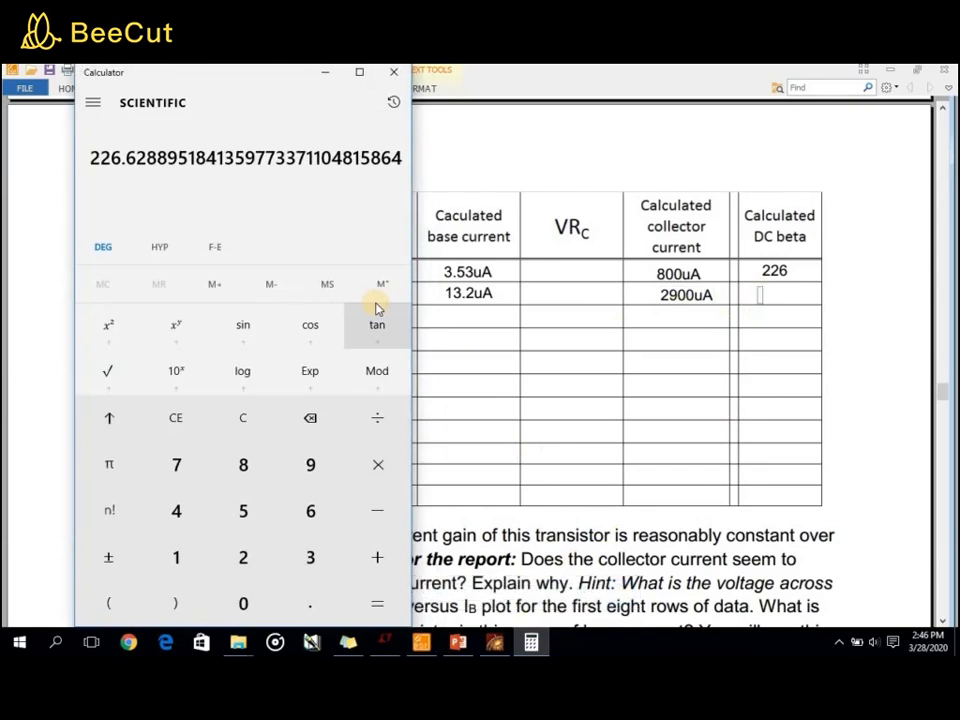
text(2900)
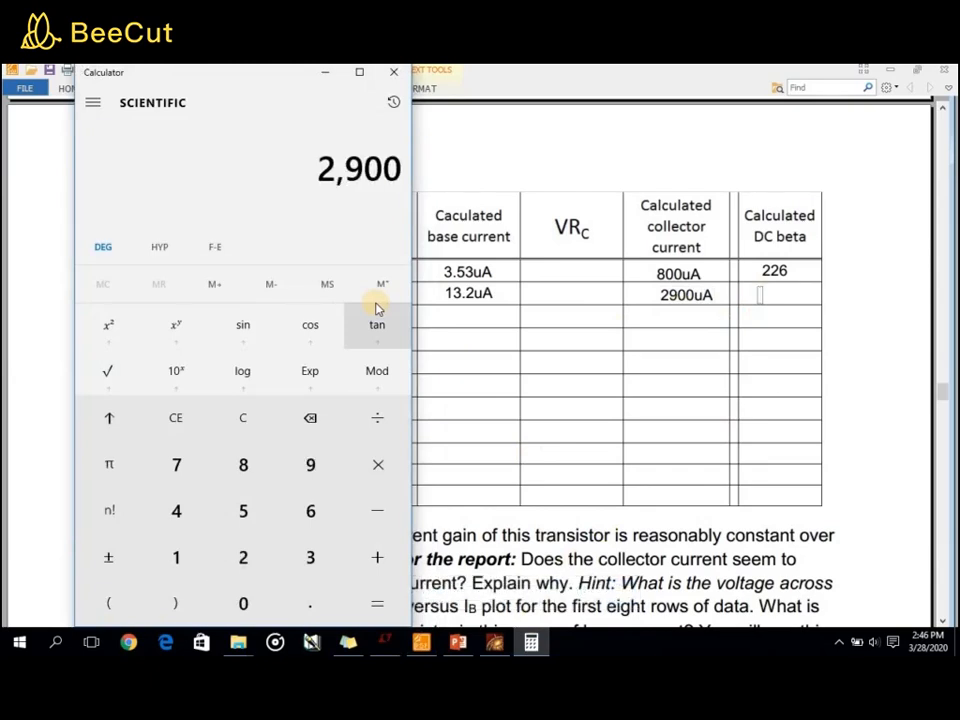
text(/)
text(13)
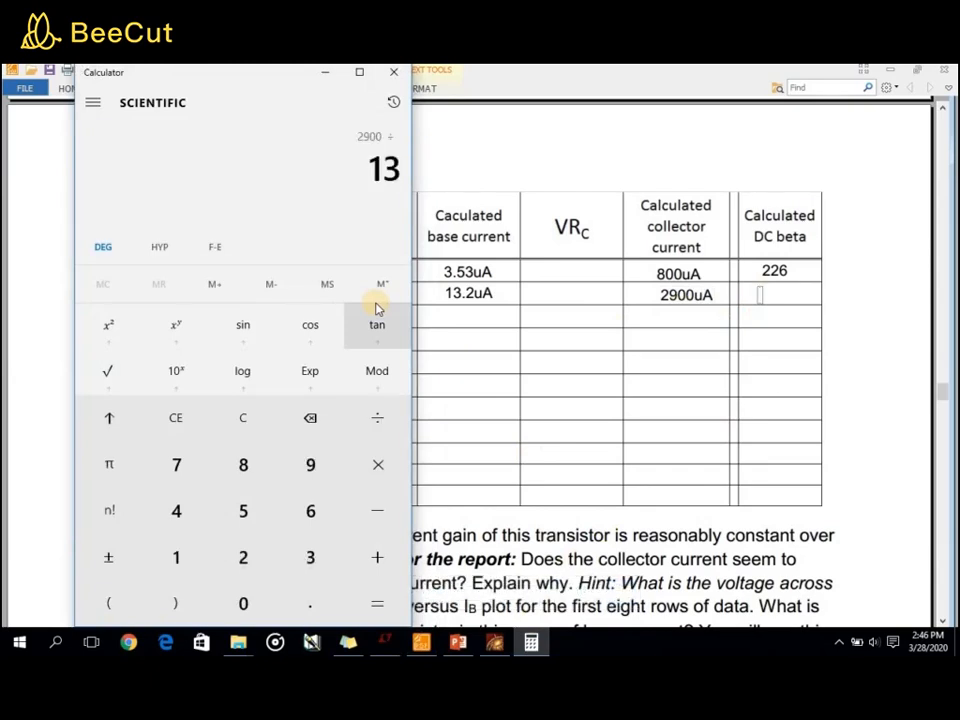
text(.2)
key(Return)
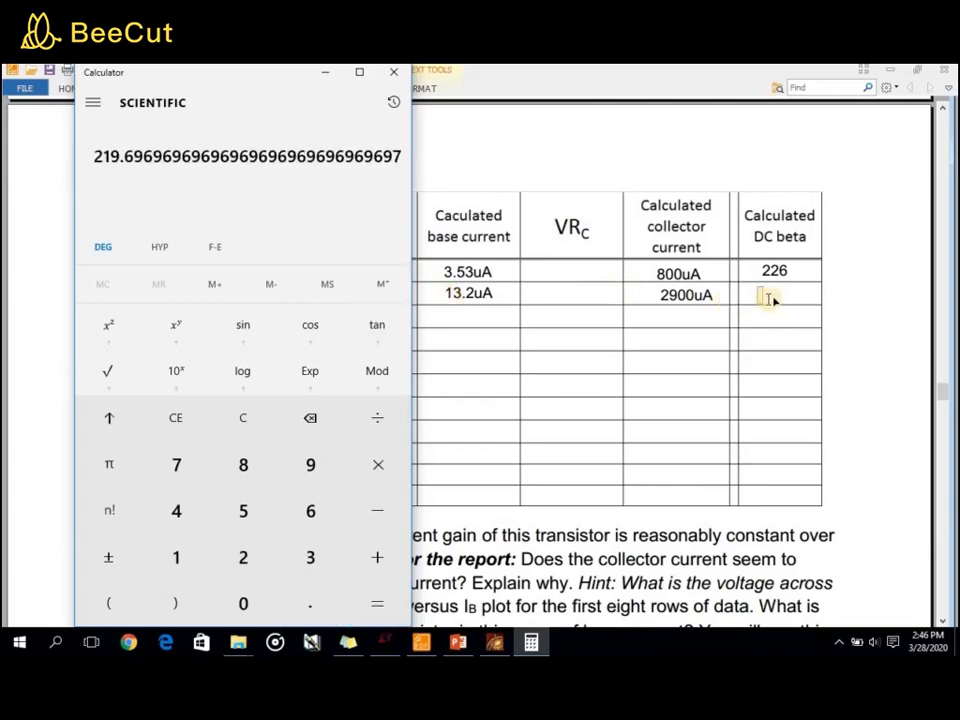
- Back in the lab PDF, enter 219 as the calculated DC beta in the table's 2 V row
click(735, 139)
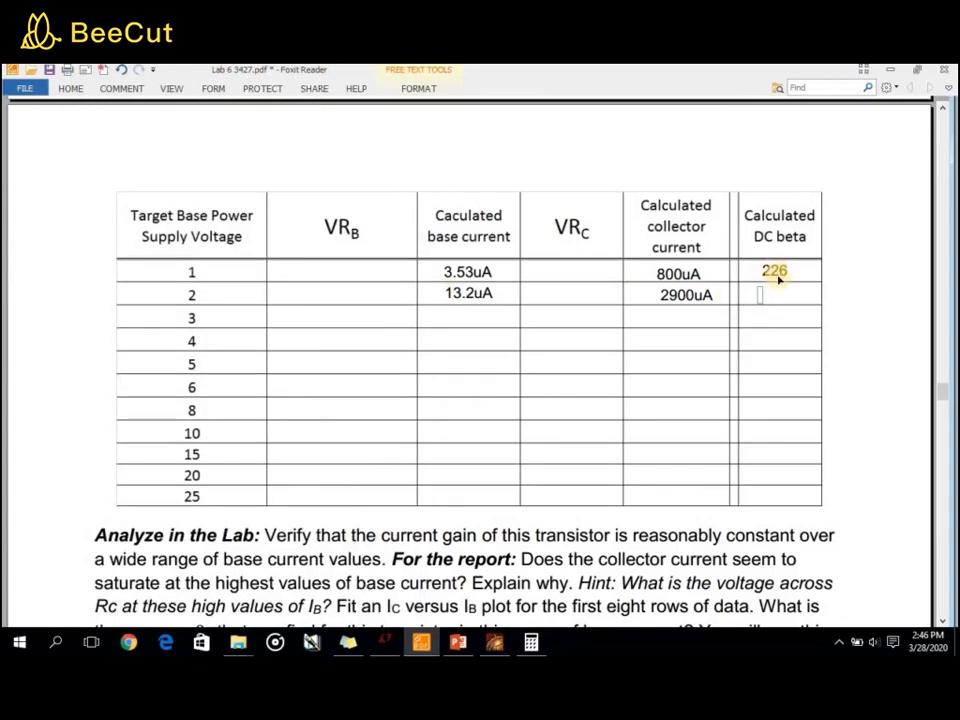
text(219)
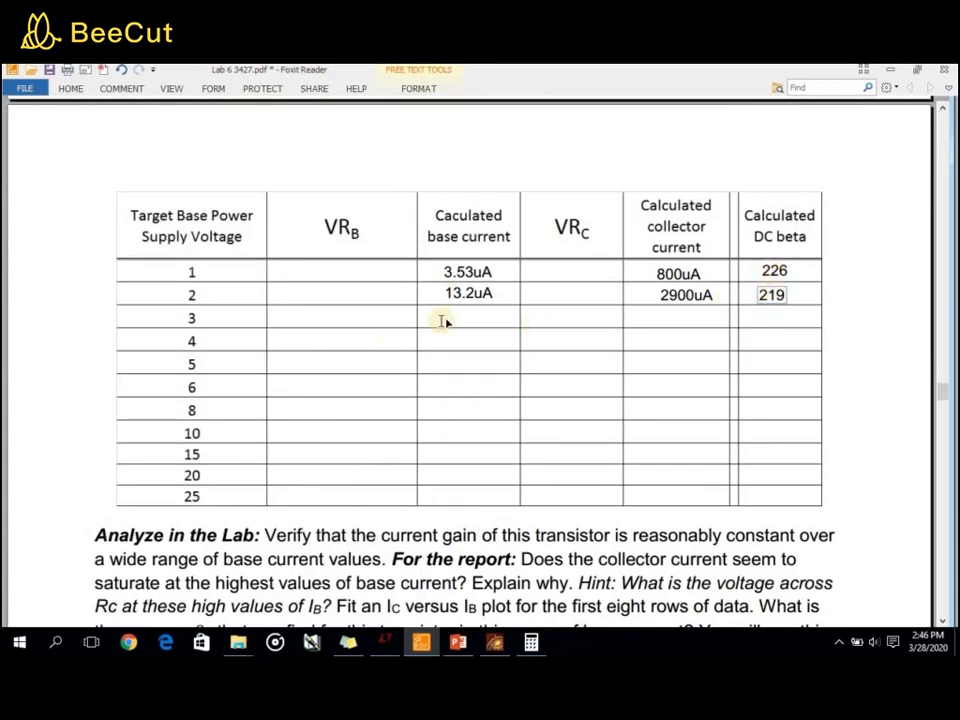
click(449, 315)
- Switch to LTspice, set V1's DC value to 3 V and rerun the simulation
key(alt+Tab)
key(alt+Tab)
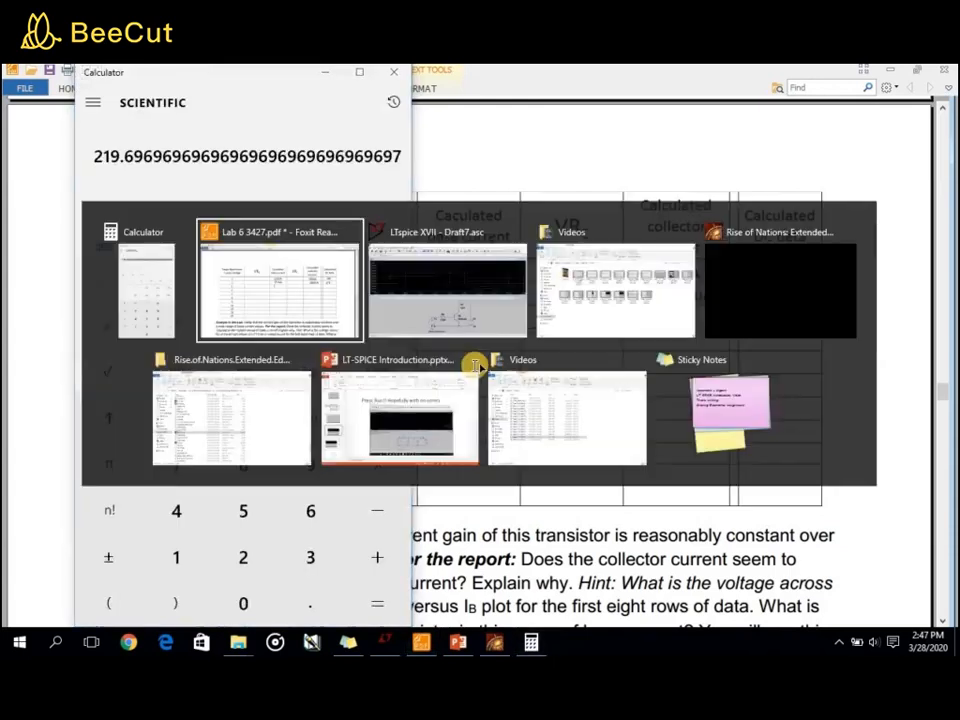
key(alt+Tab)
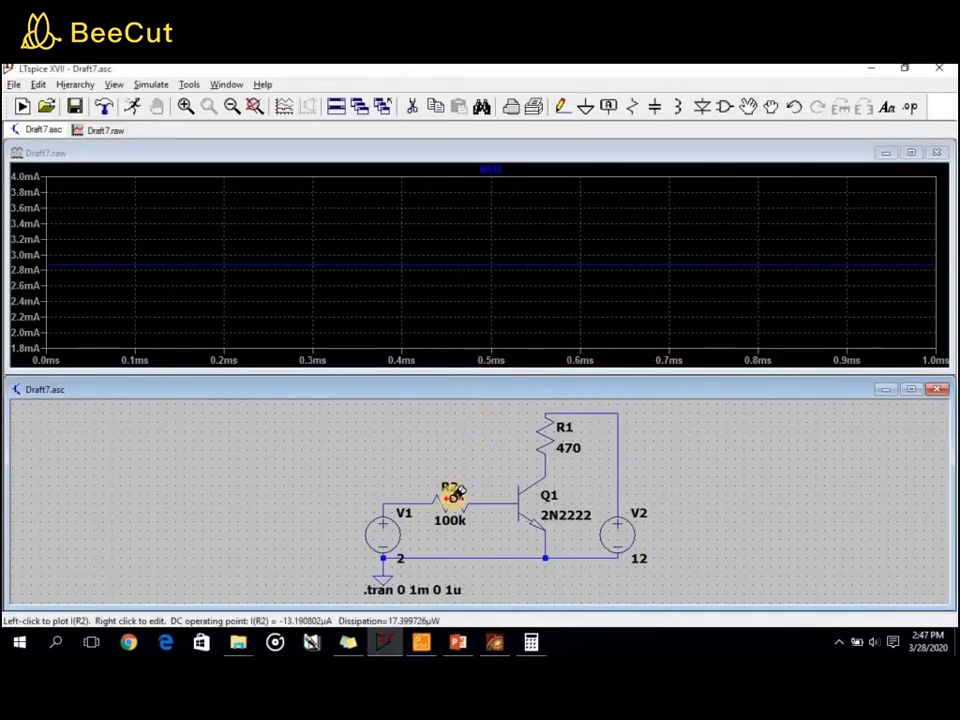
right_click(400, 530)
text(3)
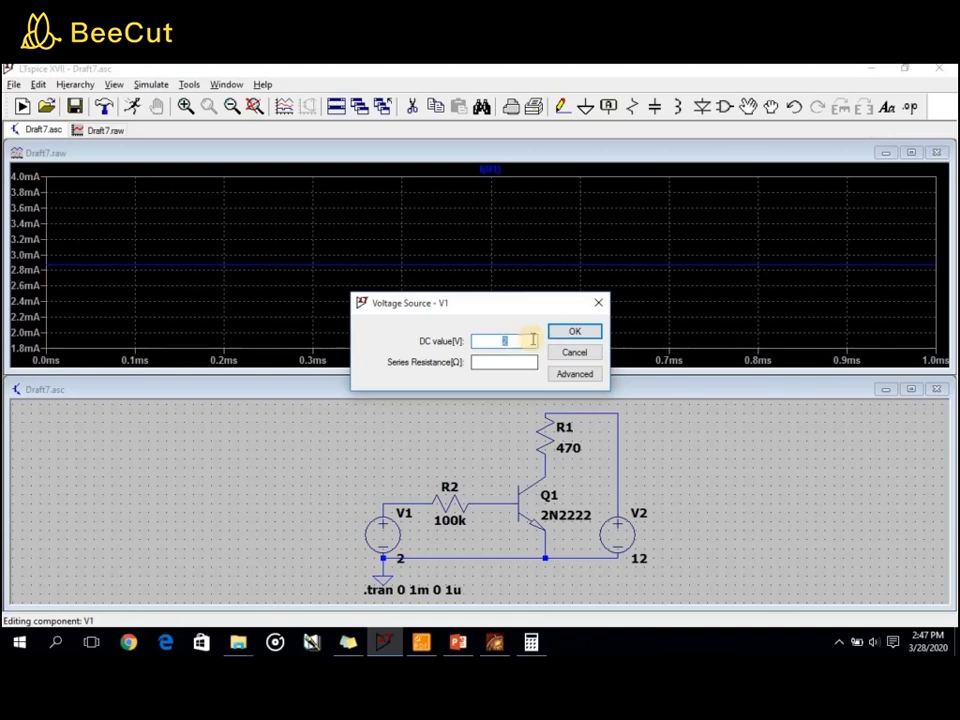
click(575, 336)
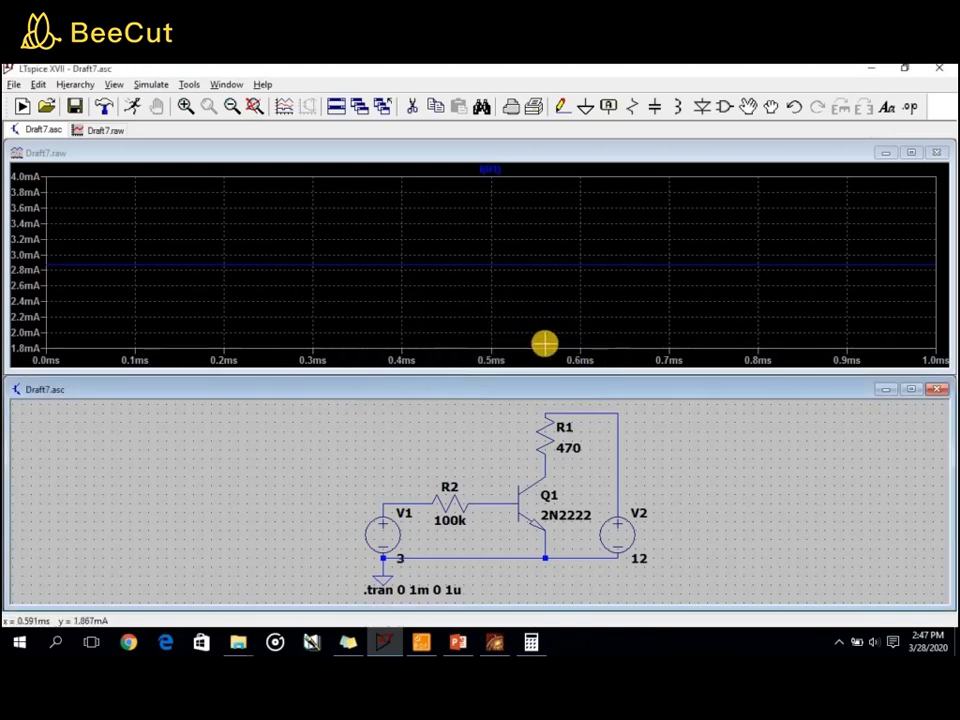
click(133, 106)
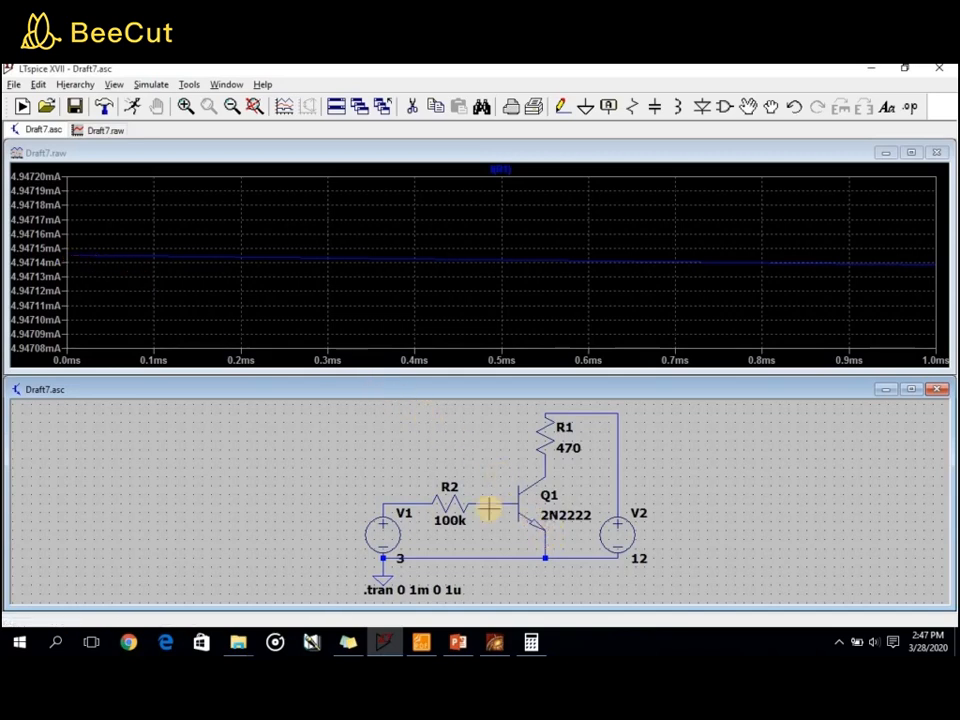
- In the lab PDF, enter 4.94mA as the collector current in the table's 3 V row
click(422, 643)
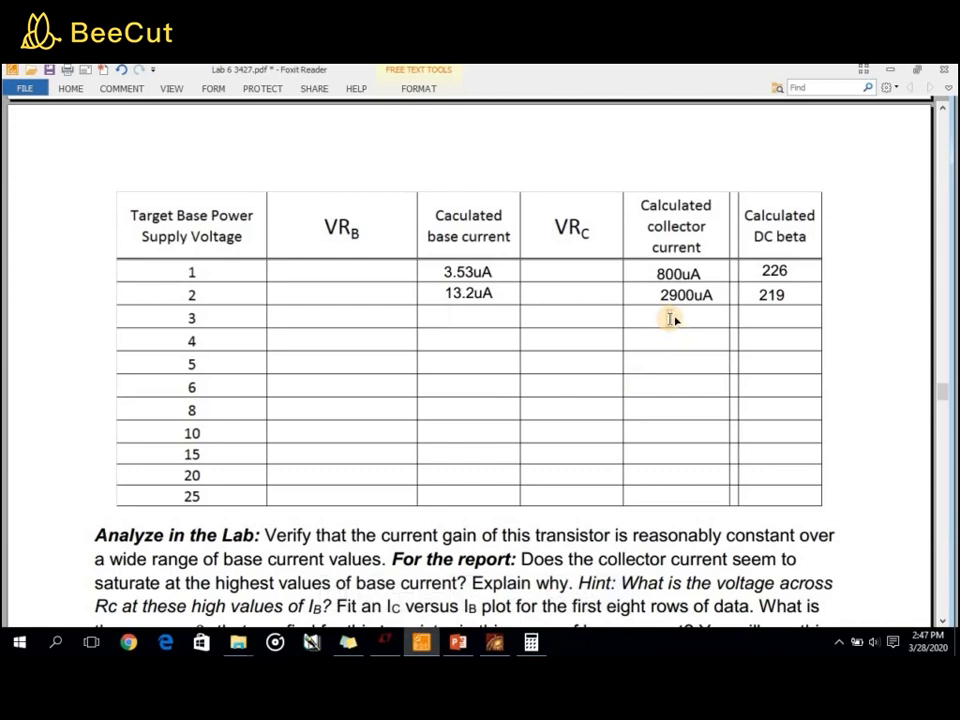
click(673, 318)
text(94mA)
- Plot the current through R2 in LTspice and enter 23uA as the base current in the PDF table's 3 V row
key(alt+Tab)
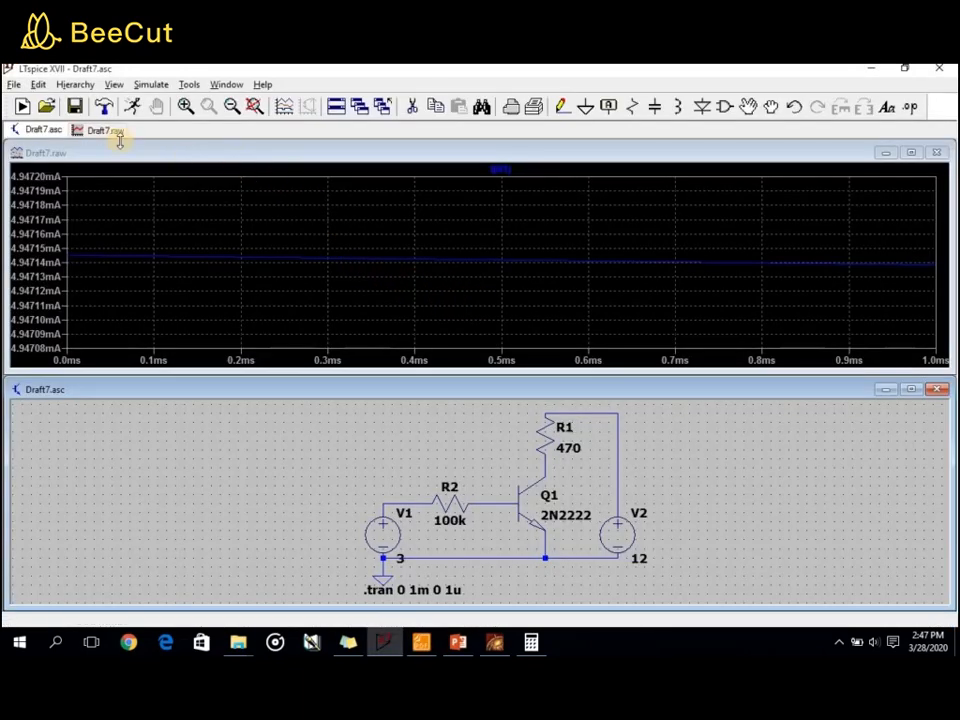
click(446, 498)
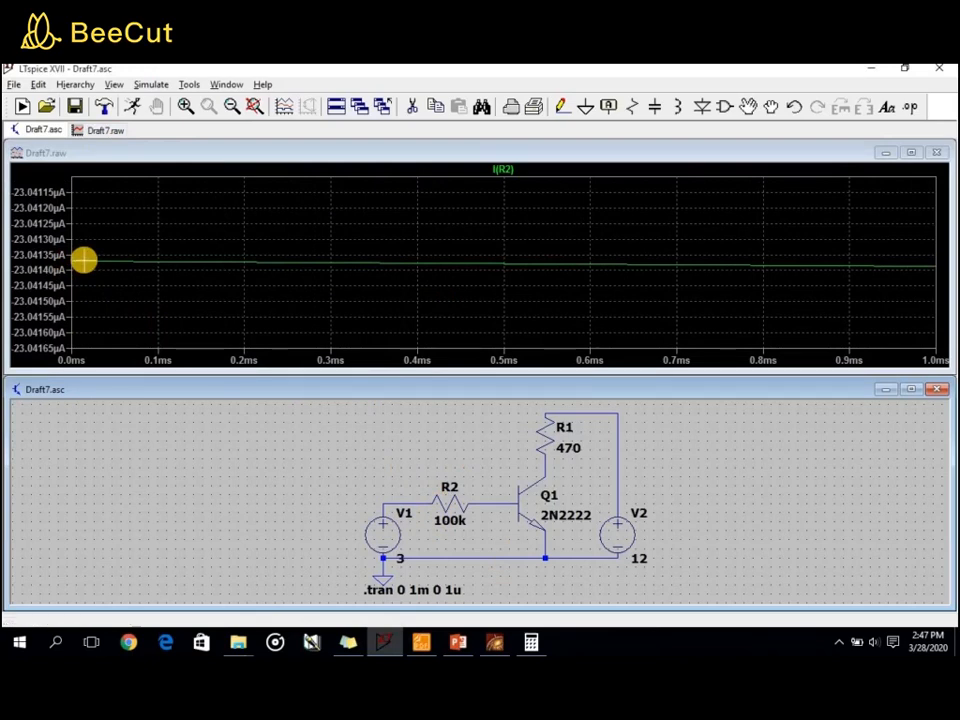
key(alt+Tab)
click(449, 315)
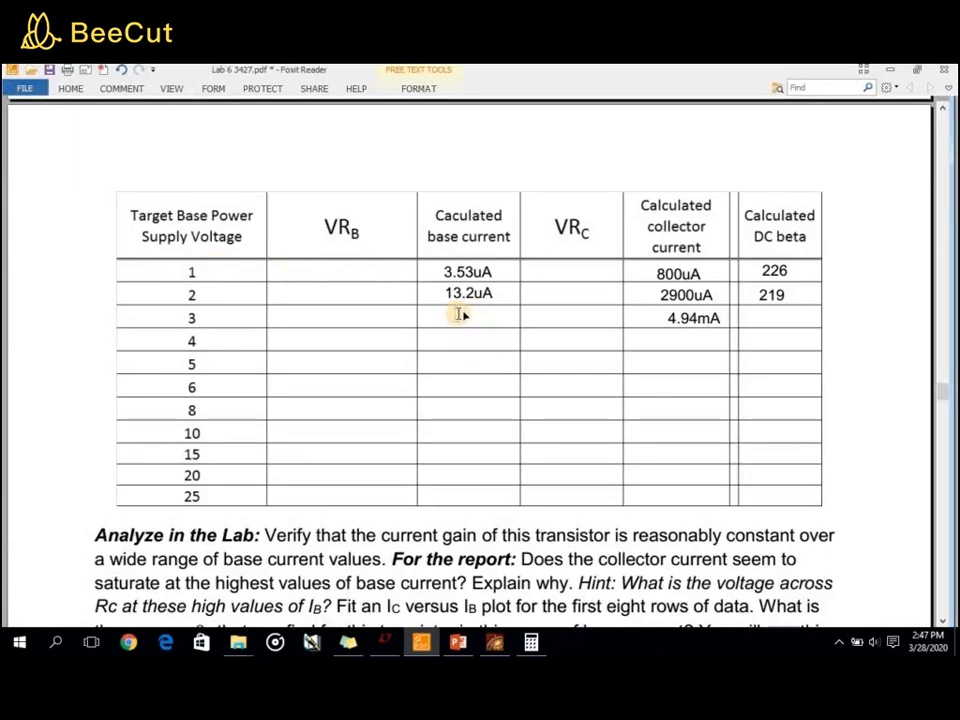
text(uA)
- Place a text entry in the 3 V row's DC beta cell and divide 4940 by 23 in the Calculator
click(762, 316)
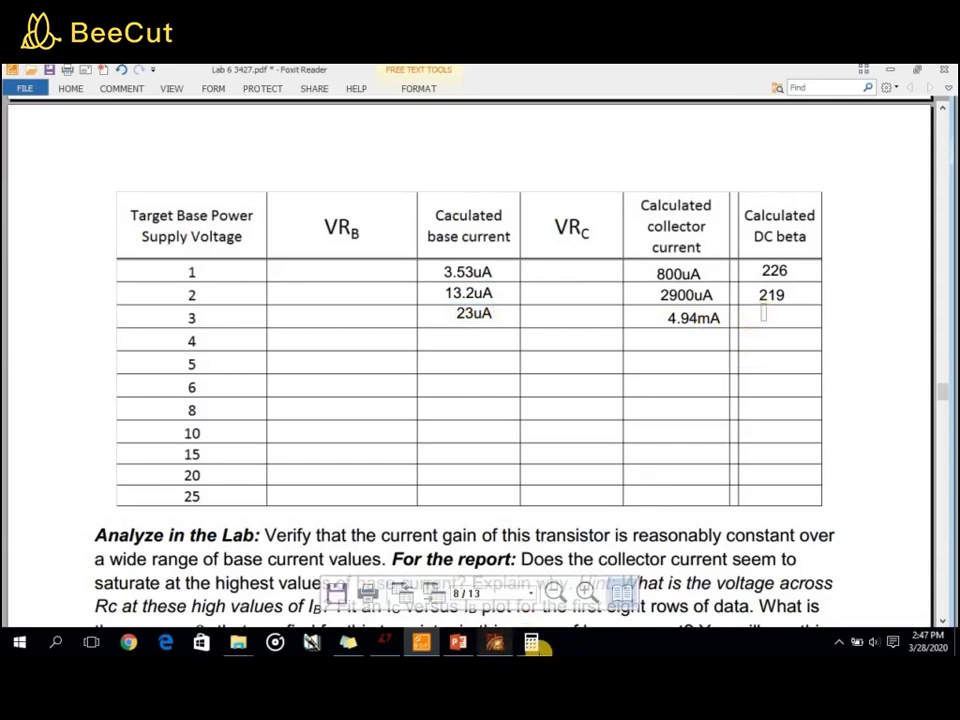
click(531, 642)
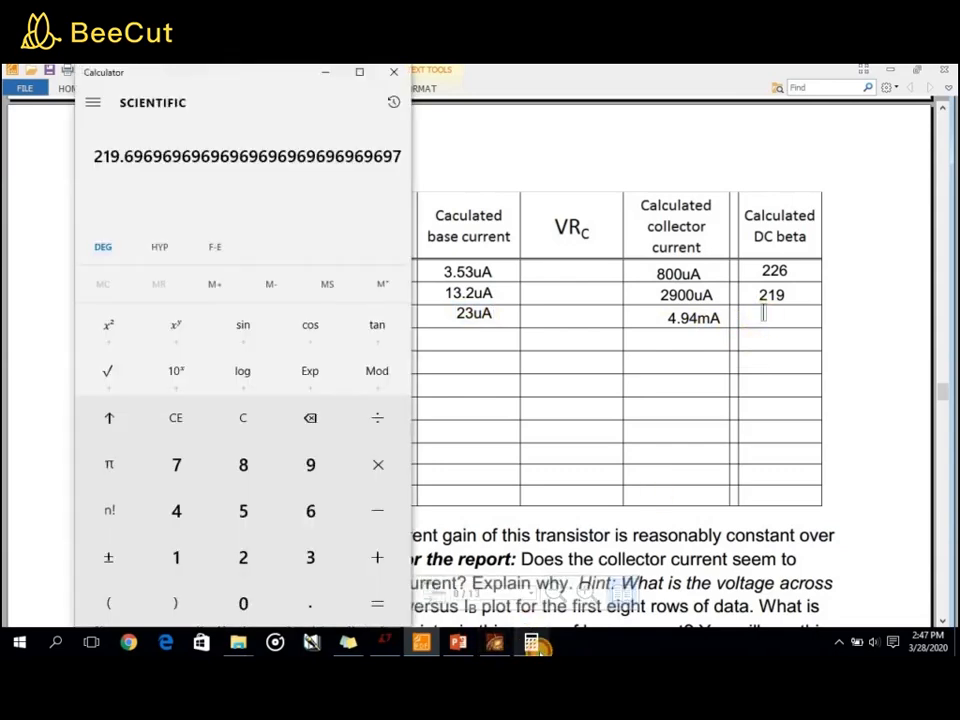
click(271, 416)
text(4,9)
text(4)
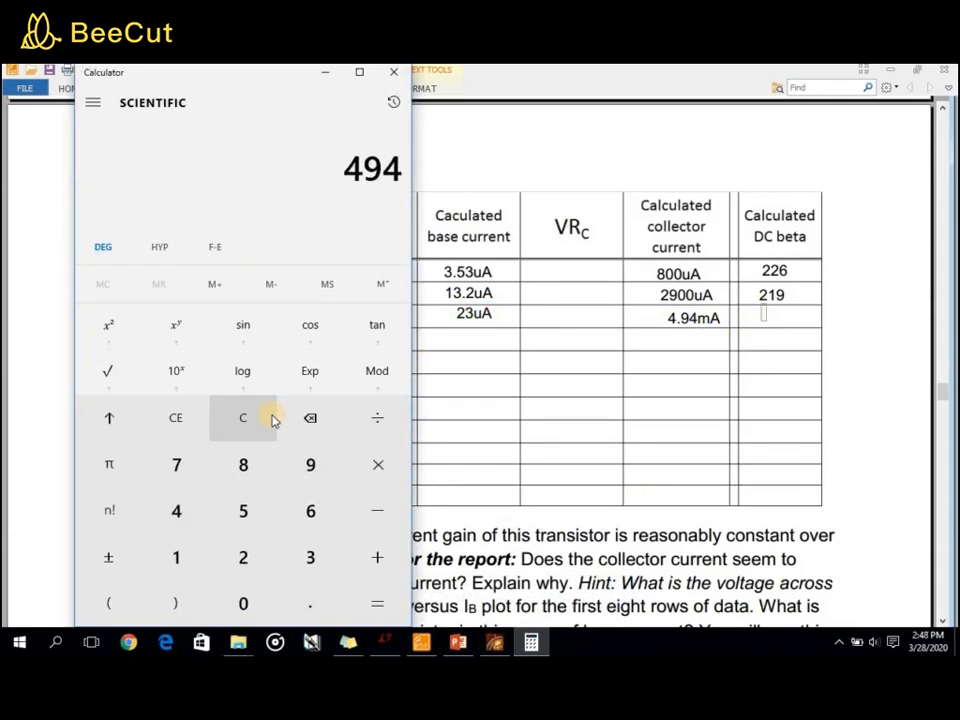
text(0)
key(slash)
text(23)
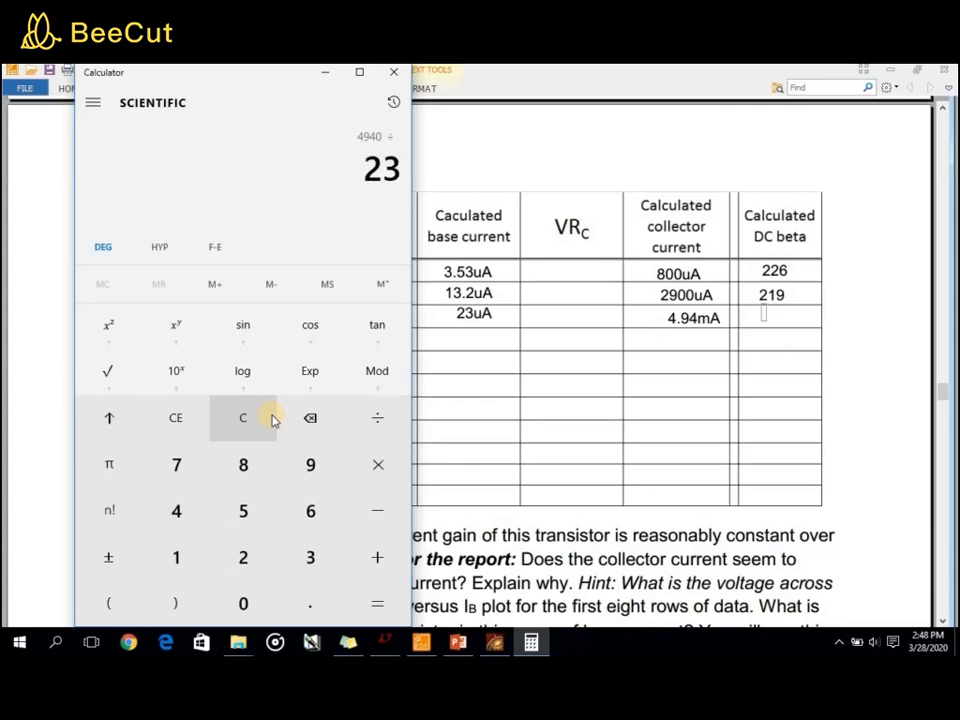
key(Return)
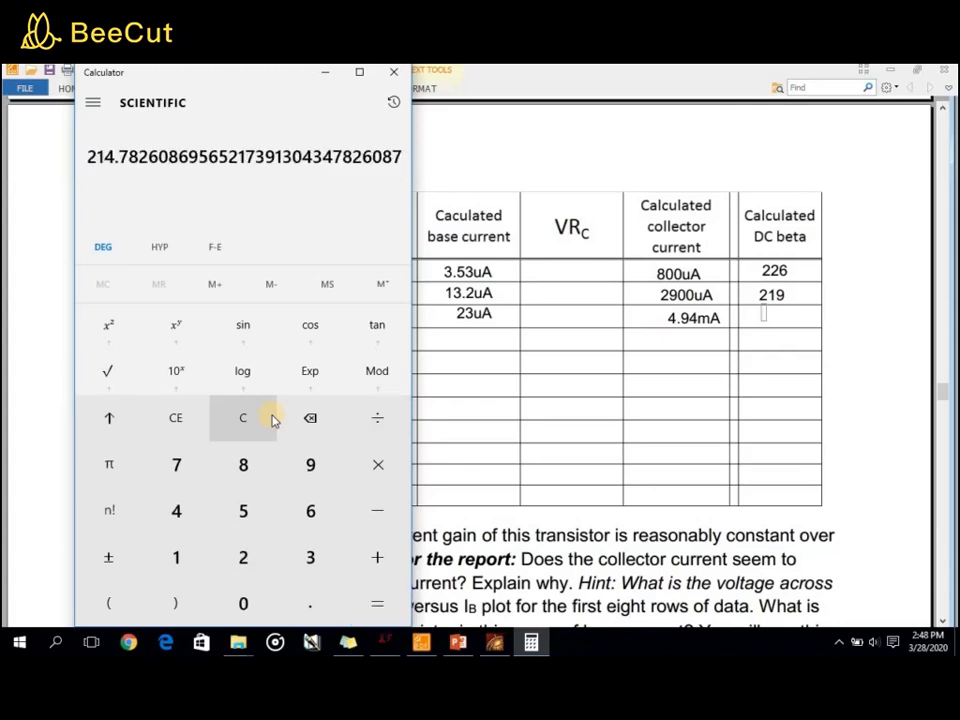
- Return to the lab PDF and enter 214 as the calculated DC beta in the table's 3 V row
click(775, 318)
click(773, 318)
text(21)
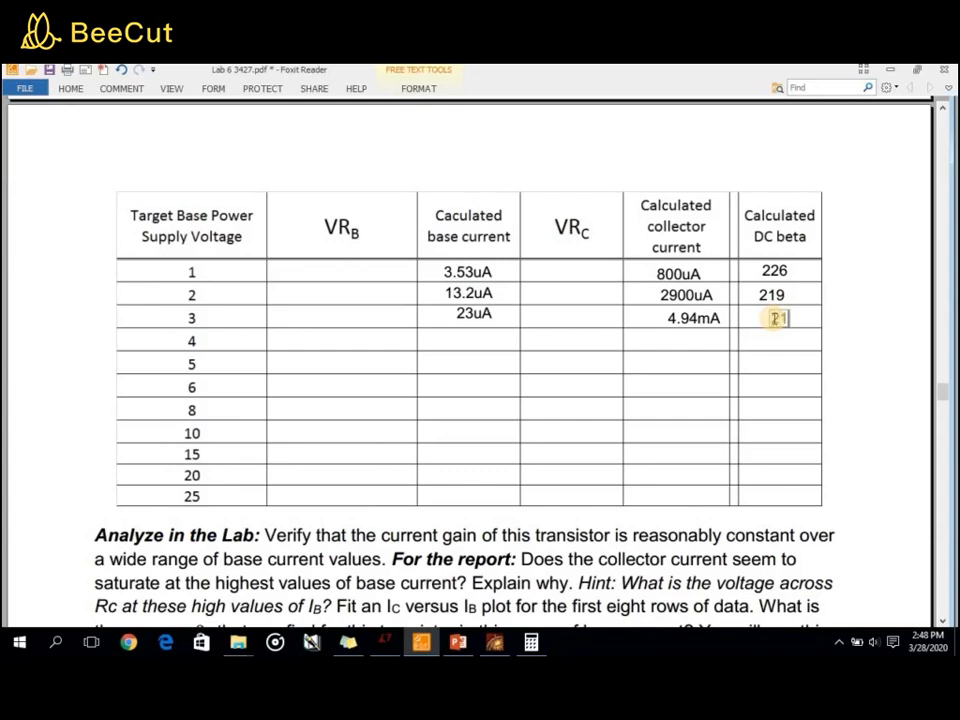
text(4)
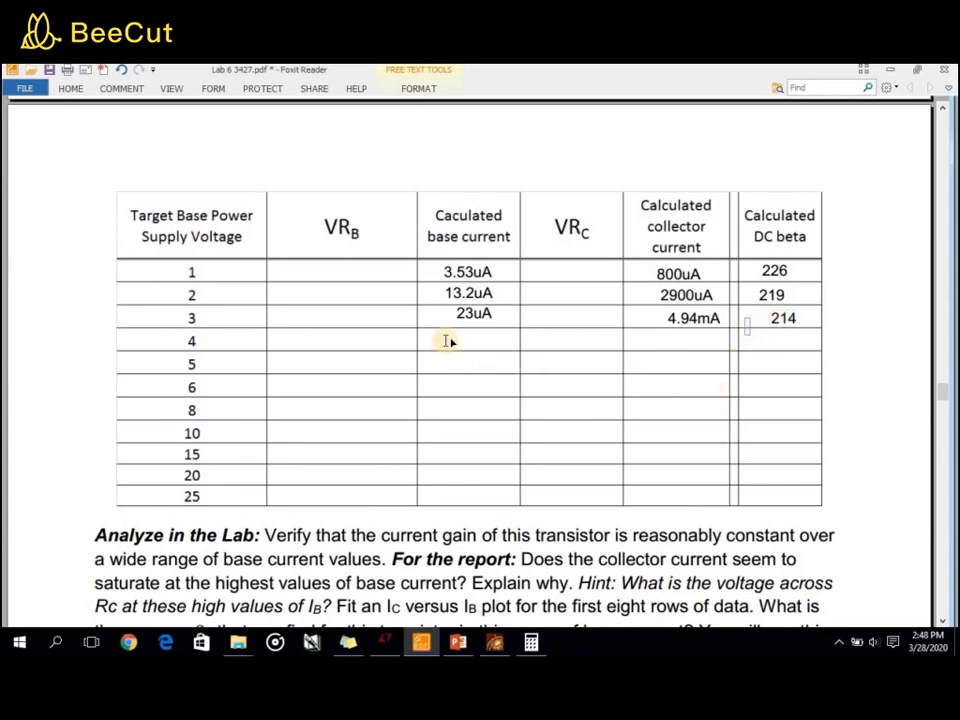
- Review the analysis questions below the table, switch to the PowerPoint slide show and advance to its closing slide
scroll(456, 486, down, 2)
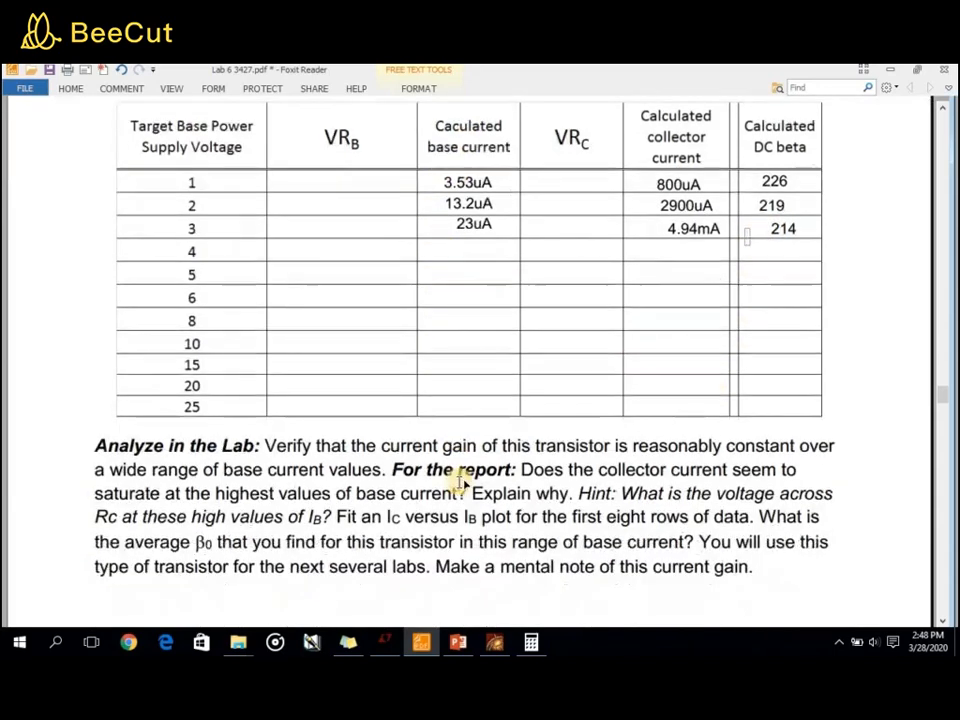
scroll(460, 483, down, 2)
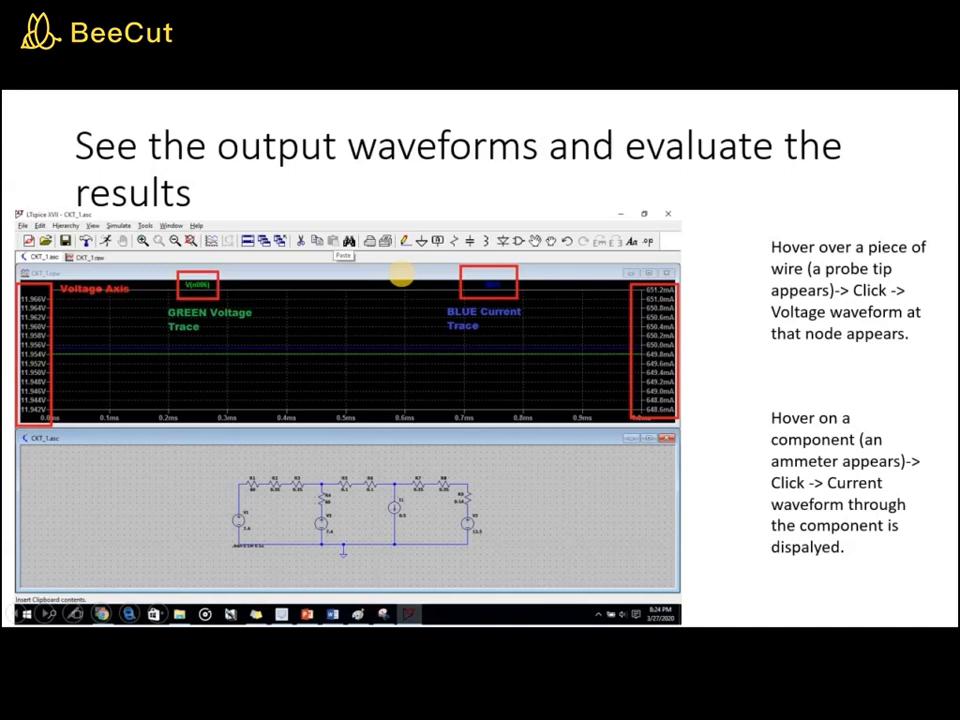
click(403, 275)
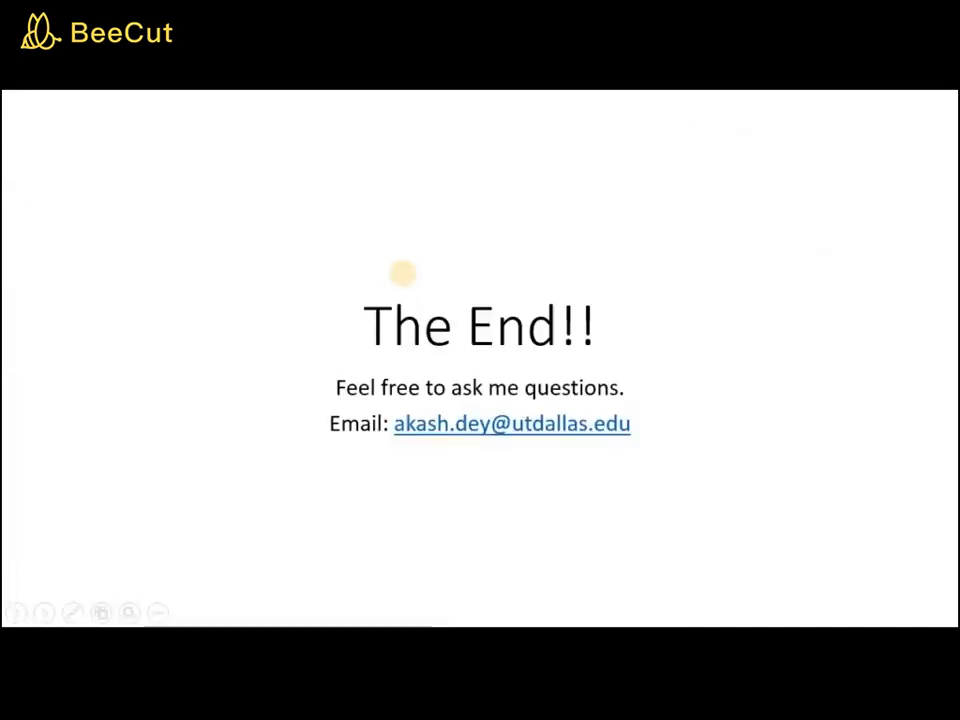